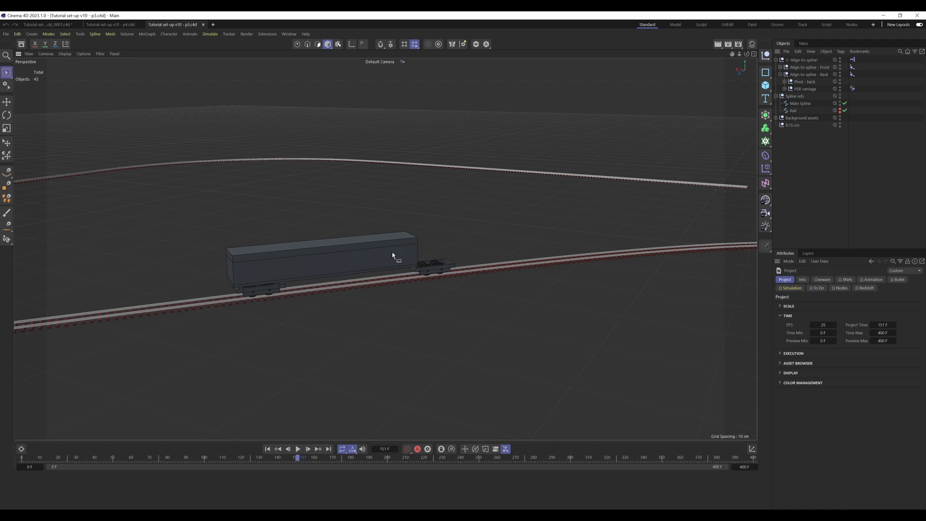
Step: Set the train carriage's wheelcage separation to 16.3 in its carriage data
{"action": "left_click", "coordinate": [394, 257]}
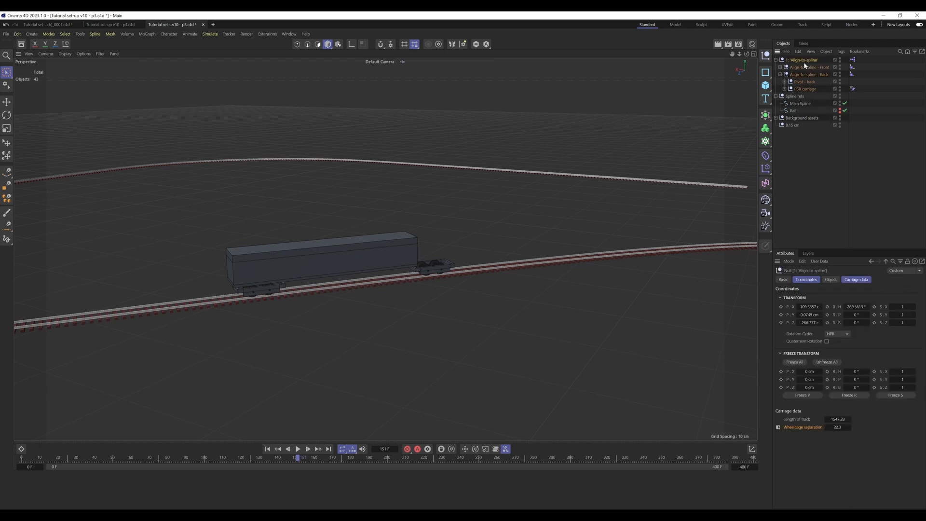
{"action": "left_click_drag", "start_coordinate": [827, 429], "coordinate": [827, 429]}
{"action": "left_click", "coordinate": [827, 429]}
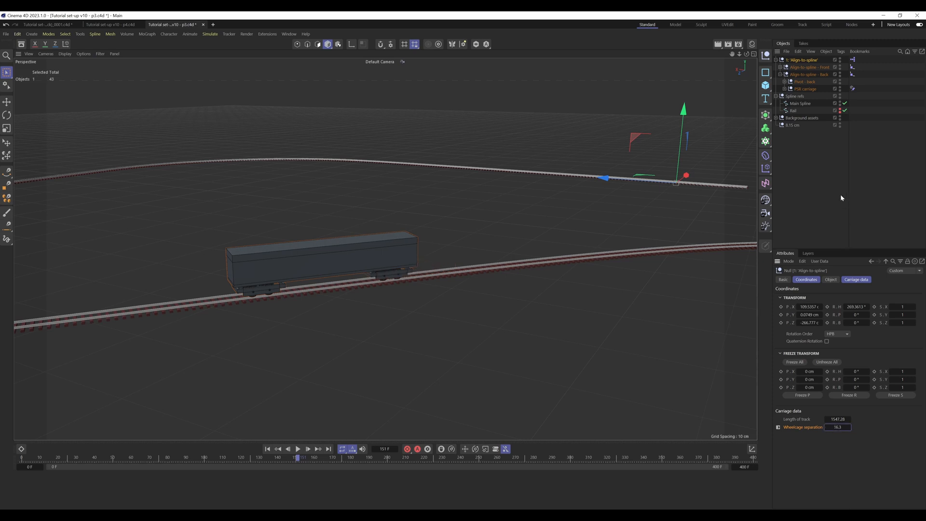
{"action": "left_click", "coordinate": [826, 184]}
Step: Move the animation to frame 168 and examine how the carriage and its wheelcages sit on the bend
{"action": "right_click_drag", "start_coordinate": [389, 262], "coordinate": [289, 320], "text": "alt"}
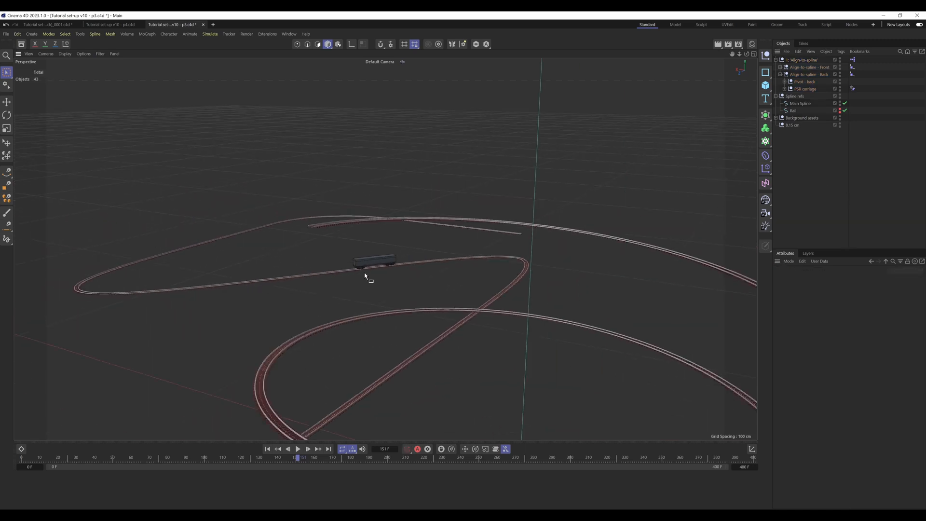
{"action": "left_click_drag", "start_coordinate": [374, 262], "coordinate": [424, 248], "text": "alt"}
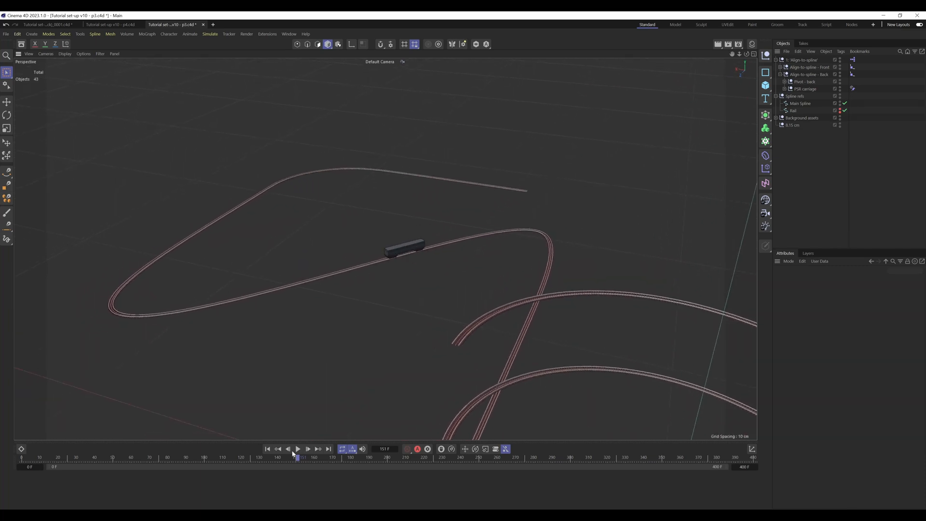
{"action": "left_click_drag", "start_coordinate": [295, 457], "coordinate": [329, 457]}
{"action": "right_click_drag", "start_coordinate": [548, 240], "coordinate": [679, 197], "text": "alt"}
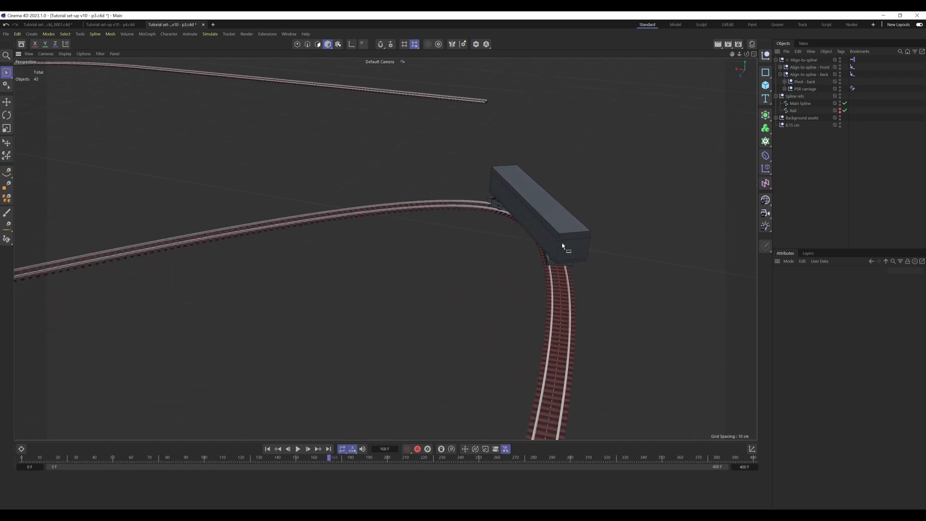
{"action": "left_click_drag", "start_coordinate": [561, 245], "coordinate": [626, 224], "text": "alt"}
{"action": "right_click_drag", "start_coordinate": [536, 265], "coordinate": [561, 259], "text": "alt"}
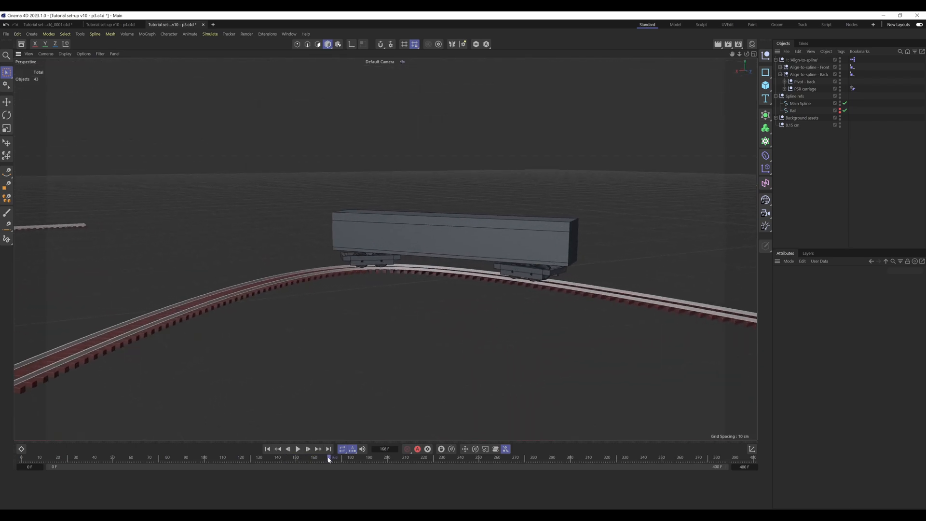
Step: Step the animation back to frames 166 and 160 and examine the carriage's alignment around the tight curve
{"action": "left_click_drag", "start_coordinate": [329, 458], "coordinate": [326, 460]}
{"action": "left_click_drag", "start_coordinate": [423, 279], "coordinate": [296, 306], "text": "alt"}
{"action": "scroll", "coordinate": [449, 249], "scroll_direction": "up", "scroll_amount": 5}
{"action": "left_click_drag", "start_coordinate": [392, 312], "coordinate": [323, 286], "text": "alt"}
{"action": "scroll", "coordinate": [323, 286], "scroll_direction": "up", "scroll_amount": 5}
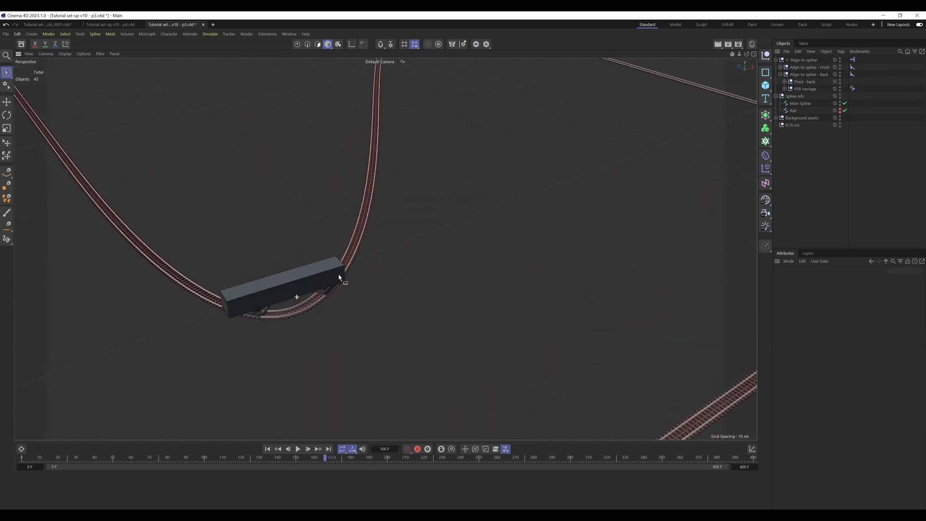
{"action": "left_click_drag", "start_coordinate": [324, 458], "coordinate": [315, 456]}
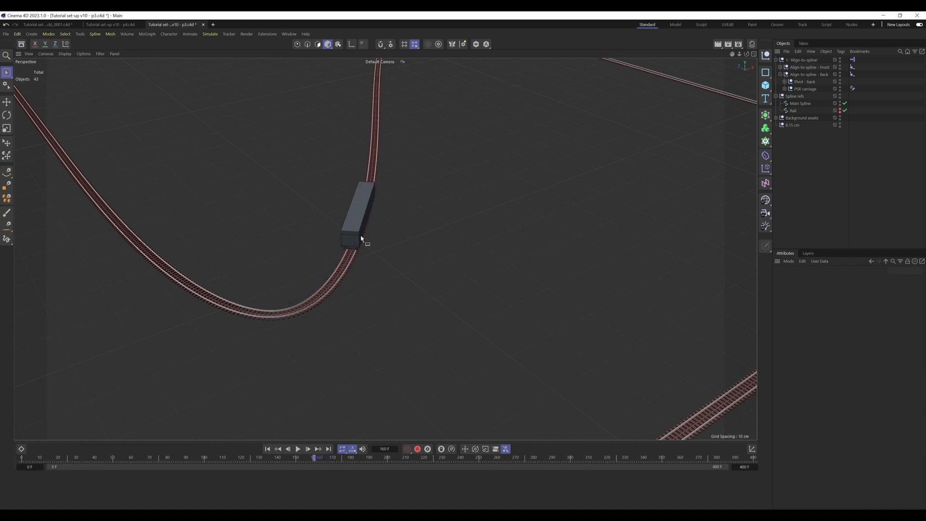
{"action": "left_click_drag", "start_coordinate": [360, 238], "coordinate": [444, 330], "text": "alt"}
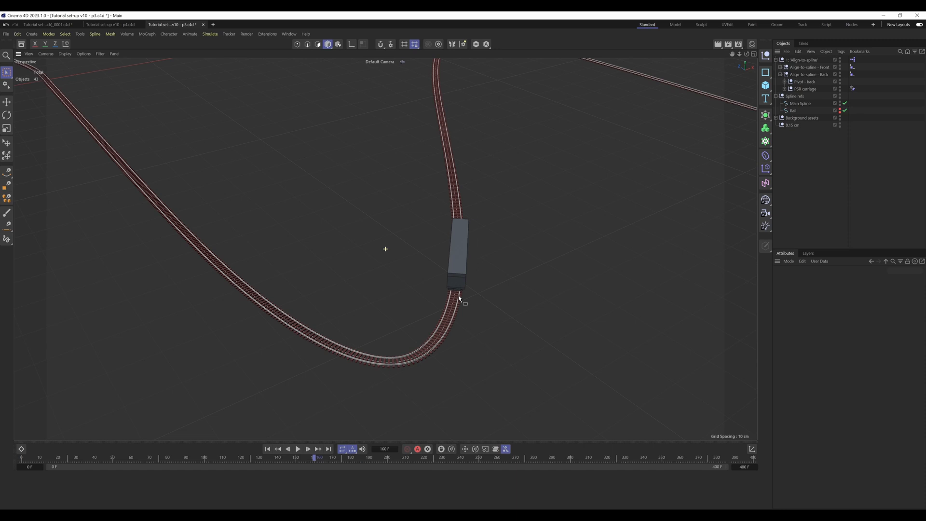
{"action": "left_click_drag", "start_coordinate": [453, 313], "coordinate": [472, 279], "text": "alt"}
{"action": "left_click_drag", "start_coordinate": [321, 244], "coordinate": [324, 268], "text": "alt"}
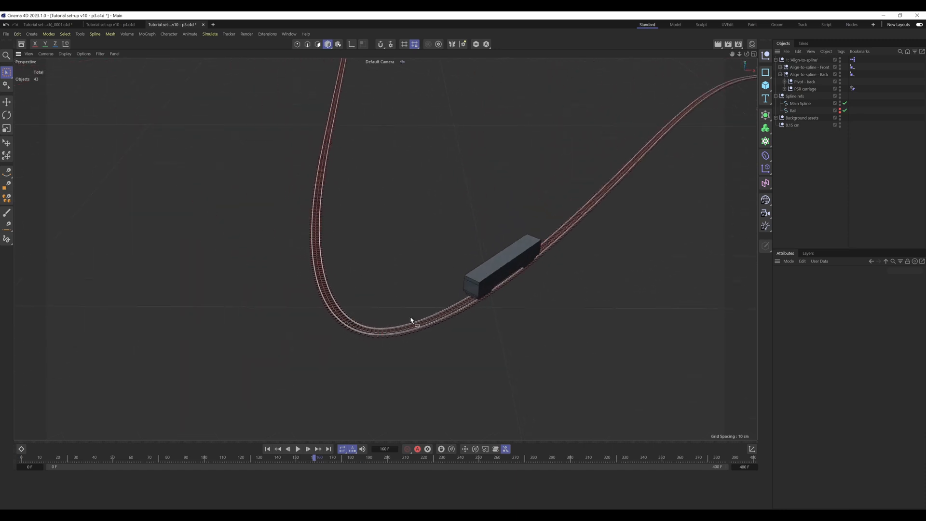
{"action": "left_click_drag", "start_coordinate": [411, 319], "coordinate": [381, 271], "text": "alt"}
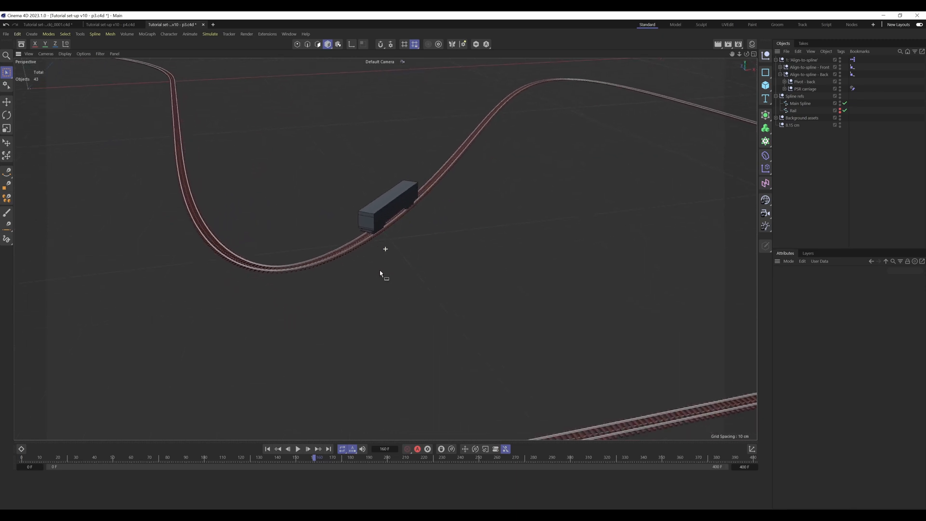
Step: Return the animation to frame 0 and examine the carriage from the side at the start of the track
{"action": "left_click", "coordinate": [311, 458]}
{"action": "left_click_drag", "start_coordinate": [312, 458], "coordinate": [10, 423]}
{"action": "left_click_drag", "start_coordinate": [597, 384], "coordinate": [302, 312], "text": "alt"}
{"action": "right_click_drag", "start_coordinate": [385, 323], "coordinate": [427, 313], "text": "alt"}
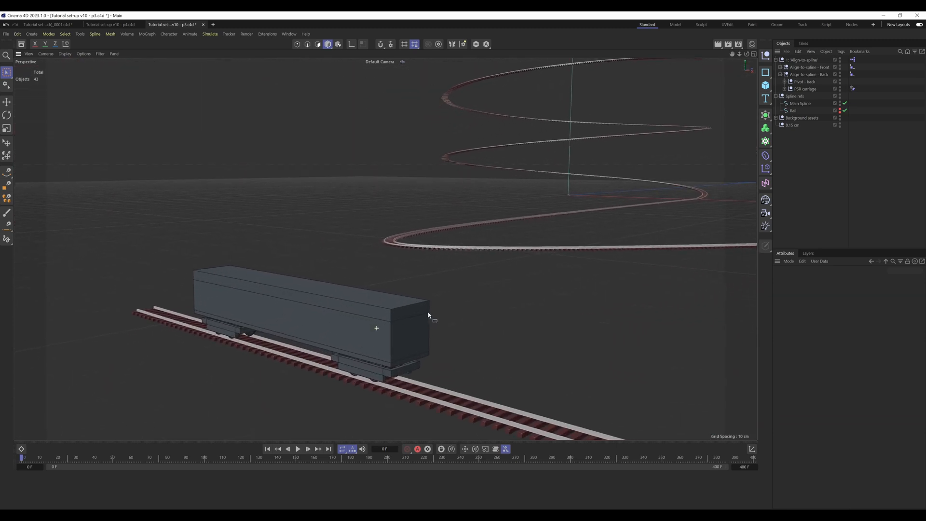
{"action": "middle_click_drag", "start_coordinate": [396, 326], "coordinate": [423, 304], "text": "alt"}
{"action": "left_click_drag", "start_coordinate": [422, 303], "coordinate": [418, 299], "text": "alt"}
{"action": "middle_click_drag", "start_coordinate": [418, 299], "coordinate": [419, 284], "text": "alt"}
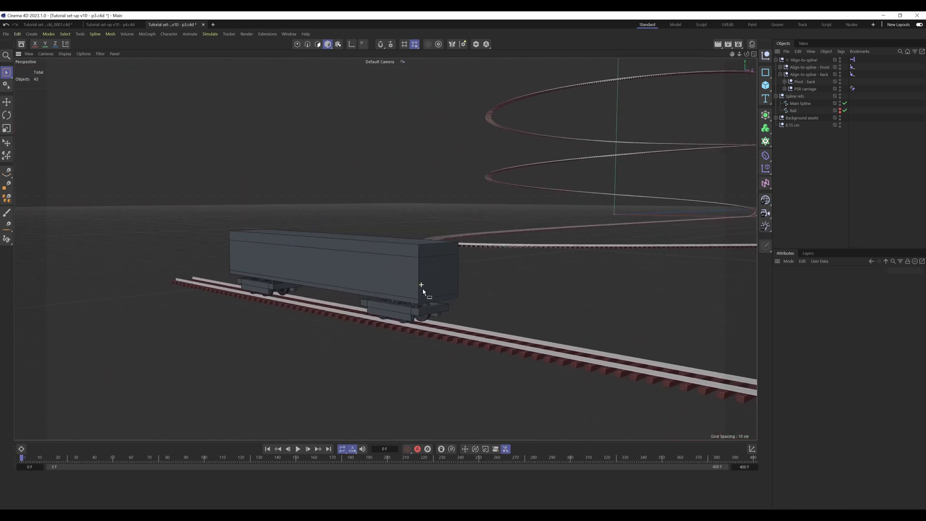
{"action": "left_click_drag", "start_coordinate": [419, 284], "coordinate": [412, 284], "text": "alt"}
{"action": "right_click_drag", "start_coordinate": [412, 284], "coordinate": [424, 263], "text": "alt"}
{"action": "middle_click_drag", "start_coordinate": [424, 266], "coordinate": [520, 304], "text": "alt"}
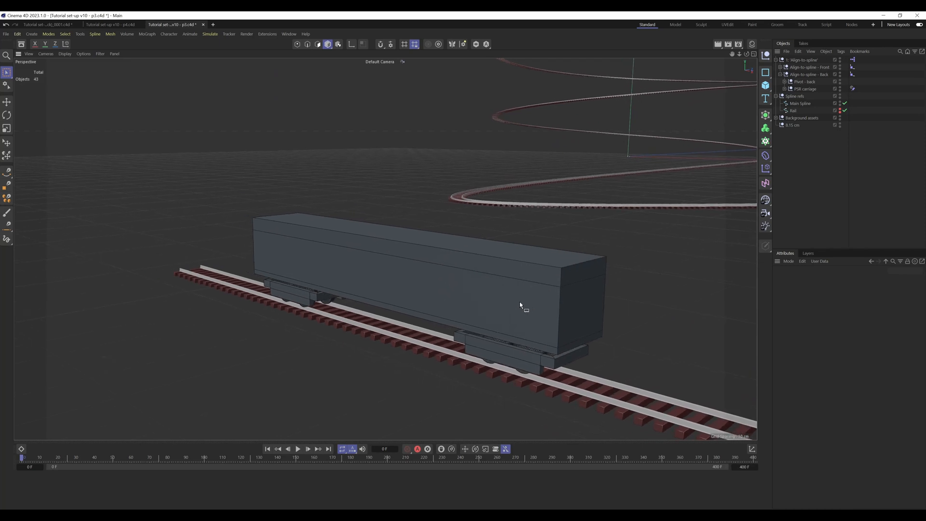
{"action": "mouse_move", "coordinate": [474, 303]}
{"action": "left_mouse_down", "text": "alt"}
{"action": "mouse_move", "coordinate": [523, 304]}
{"action": "mouse_move", "coordinate": [441, 281]}
{"action": "mouse_move", "coordinate": [460, 299]}
{"action": "left_mouse_up", "text": "alt"}
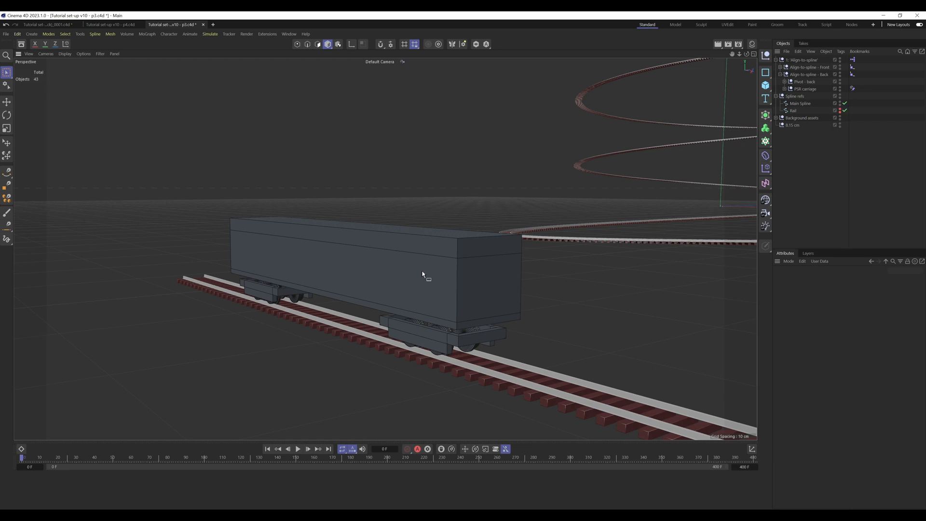
{"action": "middle_click_drag", "start_coordinate": [422, 272], "coordinate": [405, 268], "text": "alt"}
{"action": "left_click_drag", "start_coordinate": [343, 266], "coordinate": [471, 299], "text": "alt"}
{"action": "middle_click_drag", "start_coordinate": [417, 286], "coordinate": [476, 266], "text": "alt"}
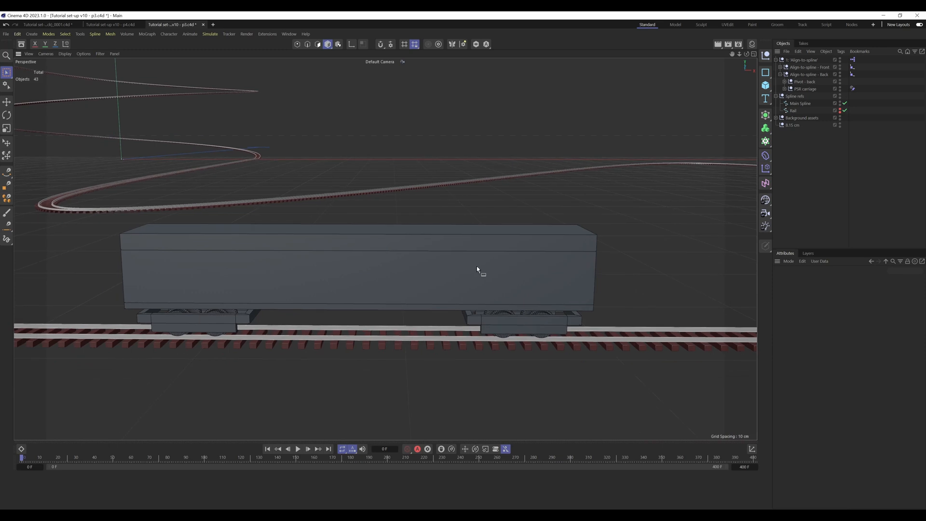
Step: Open the parent Align-to-spline null's XPresso graph and bring all its nodes into view
{"action": "double_click", "coordinate": [853, 60]}
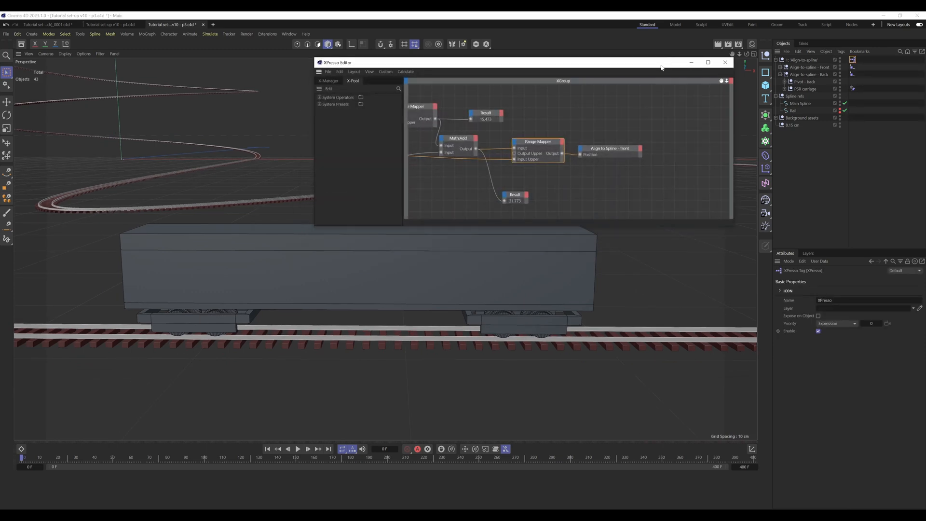
{"action": "left_click_drag", "start_coordinate": [678, 64], "coordinate": [810, 78]}
{"action": "scroll", "coordinate": [637, 113], "scroll_direction": "down", "scroll_amount": 1}
{"action": "middle_click_drag", "start_coordinate": [638, 113], "coordinate": [662, 110], "text": "alt"}
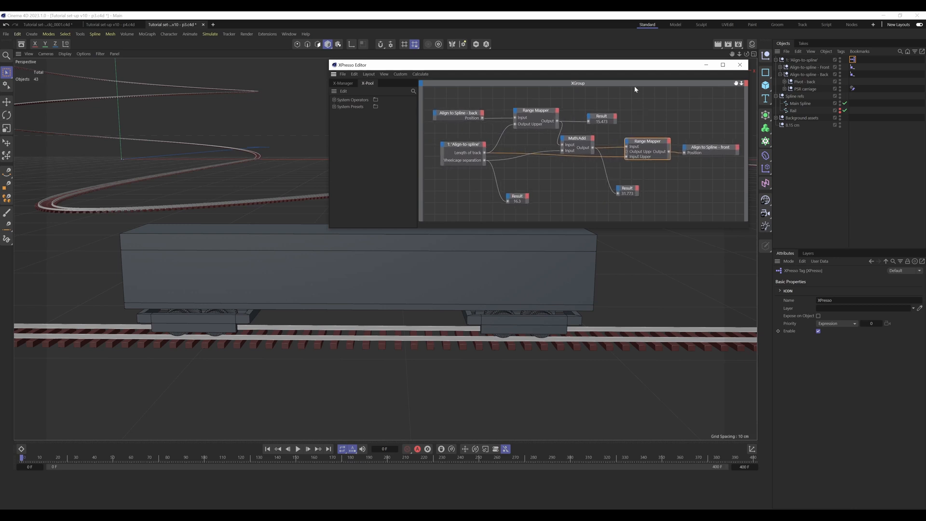
{"action": "left_click_drag", "start_coordinate": [643, 68], "coordinate": [641, 66]}
Step: Rename the parent Align-to-spline null to "Train Carriage"
{"action": "double_click", "coordinate": [801, 61]}
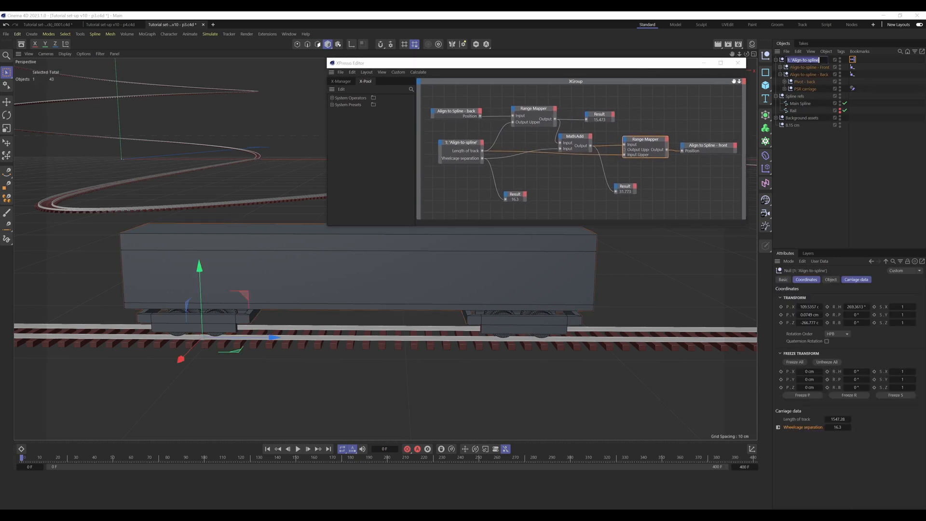
{"action": "type", "text": "Train Carriage"}
{"action": "key", "text": "Return"}
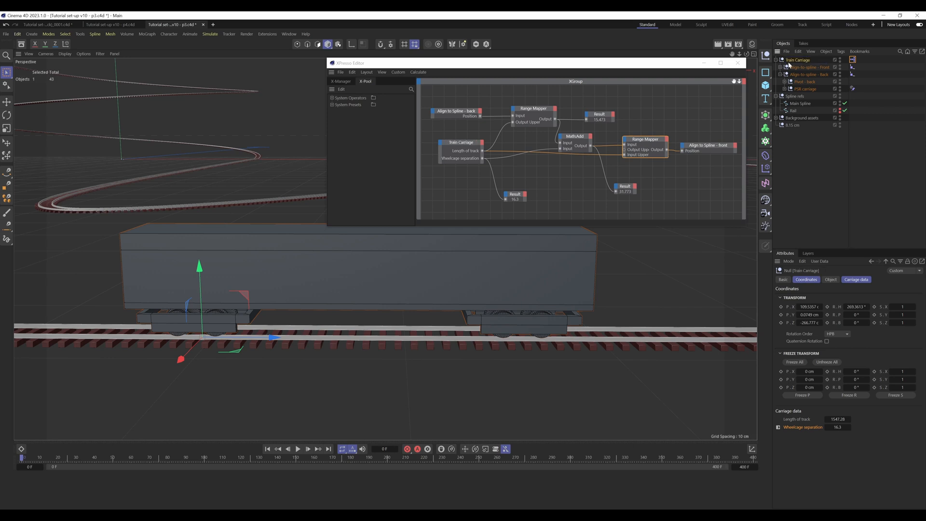
Step: Rename the front null's Align to Spline tag to "Align to Spline tag - front"
{"action": "double_click", "coordinate": [810, 68]}
{"action": "left_click", "coordinate": [854, 69]}
{"action": "left_click", "coordinate": [853, 67]}
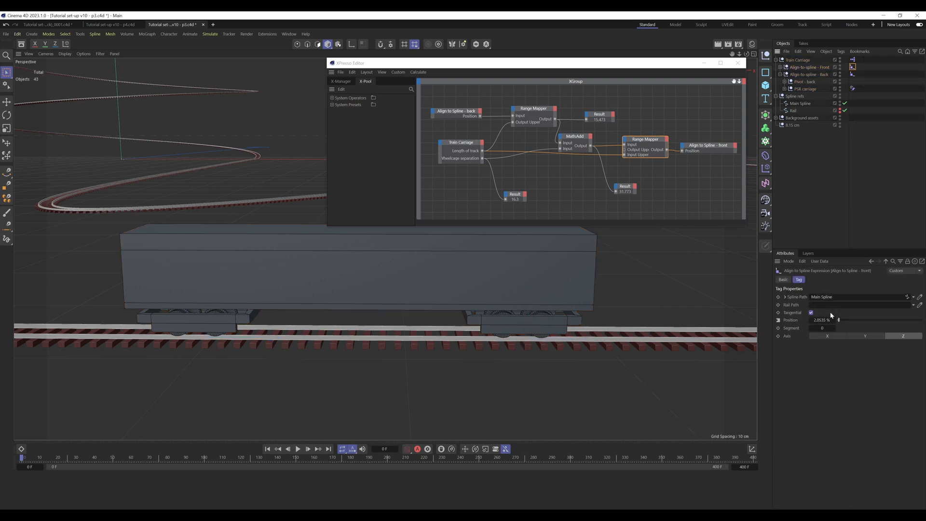
{"action": "left_click", "coordinate": [843, 306]}
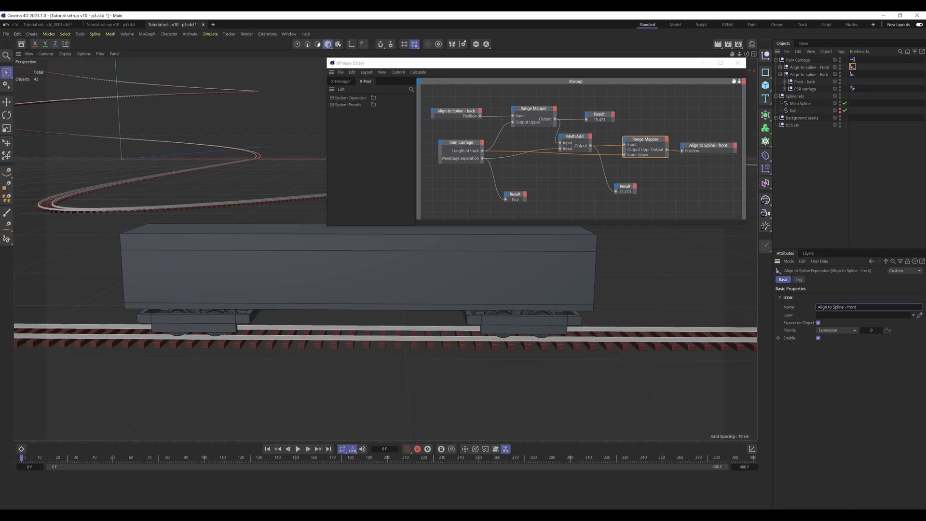
{"action": "type", "text": "tag"}
{"action": "left_click", "coordinate": [843, 159]}
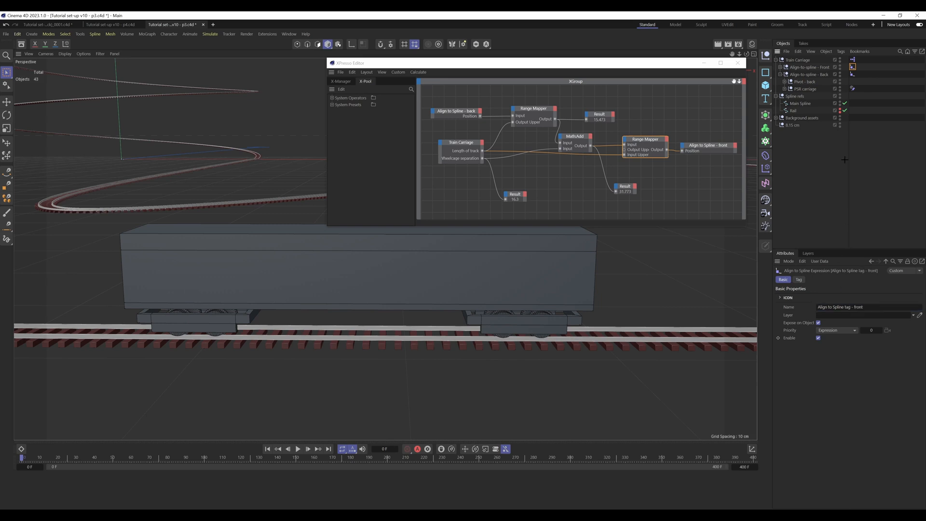
Step: Rename the back null's Align to Spline tag to "Align to Spline tag - back"
{"action": "left_click", "coordinate": [853, 74]}
{"action": "left_click", "coordinate": [844, 307]}
{"action": "type", "text": "ta"}
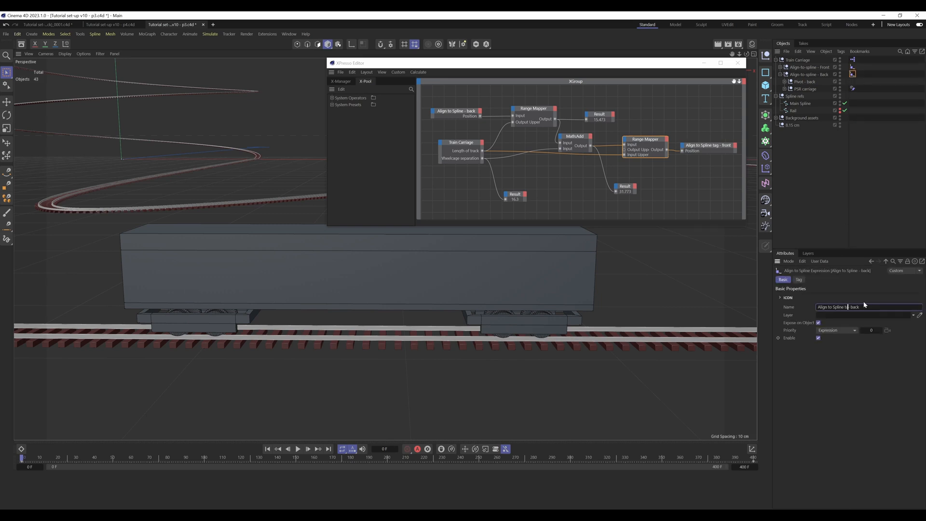
{"action": "type", "text": "g"}
{"action": "key", "text": "Return"}
{"action": "left_click", "coordinate": [861, 207]}
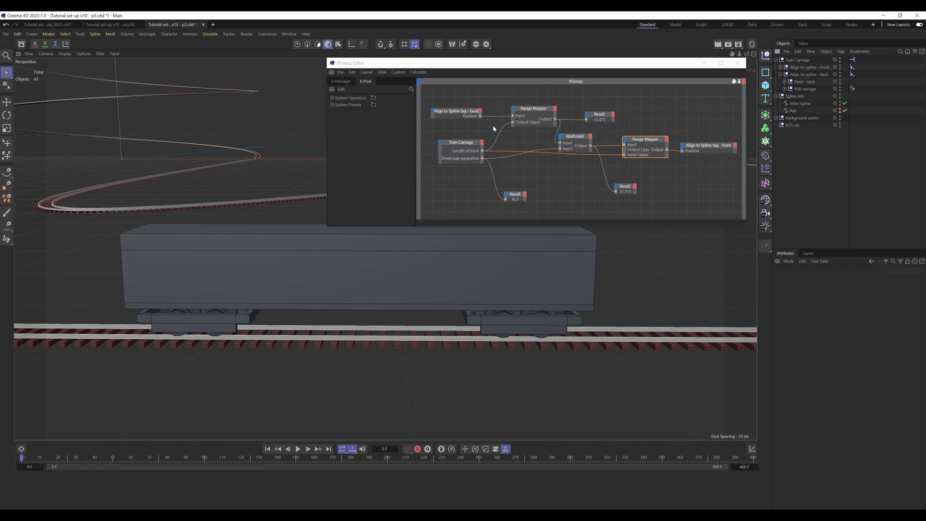
Step: Collapse the back null's hierarchy and inspect the back Align to Spline node and its tag's position setting
{"action": "left_click", "coordinate": [456, 112]}
{"action": "left_click_drag", "start_coordinate": [589, 65], "coordinate": [564, 64]}
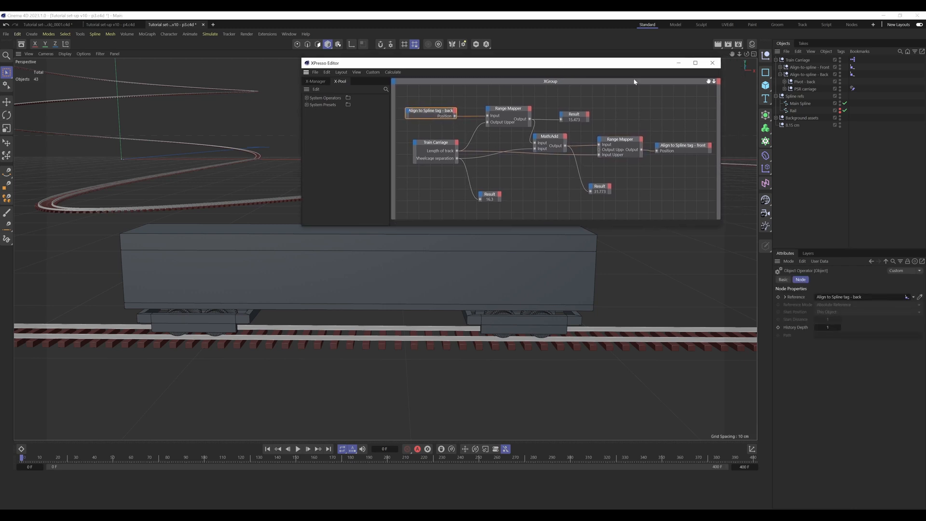
{"action": "left_click", "coordinate": [779, 74]}
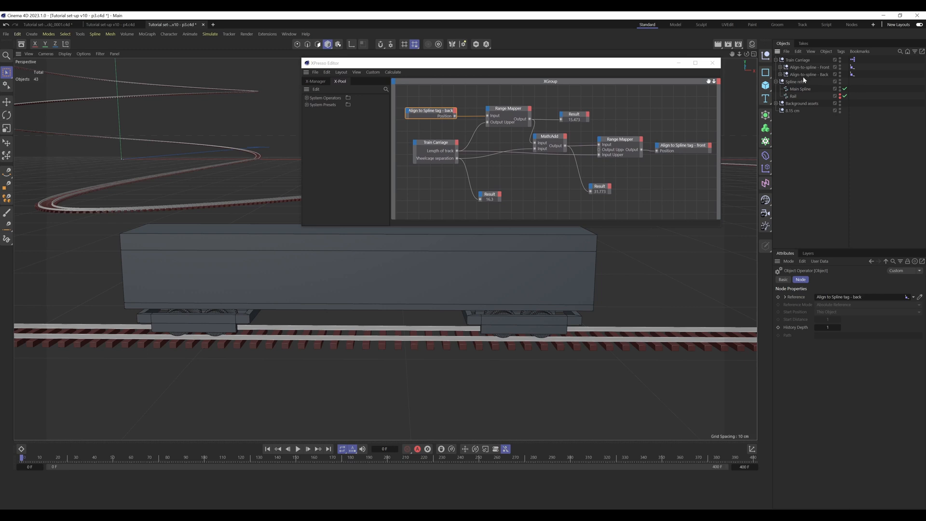
{"action": "left_click", "coordinate": [852, 74]}
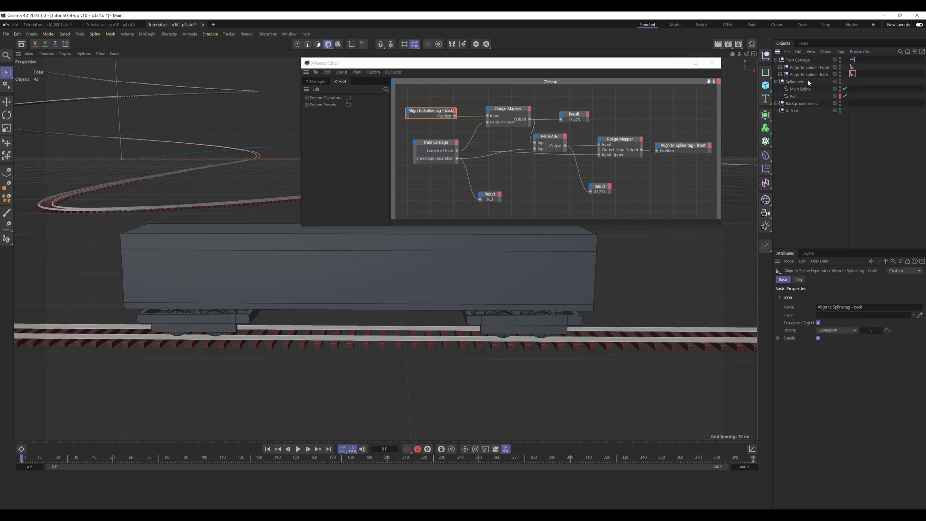
{"action": "left_click", "coordinate": [798, 279]}
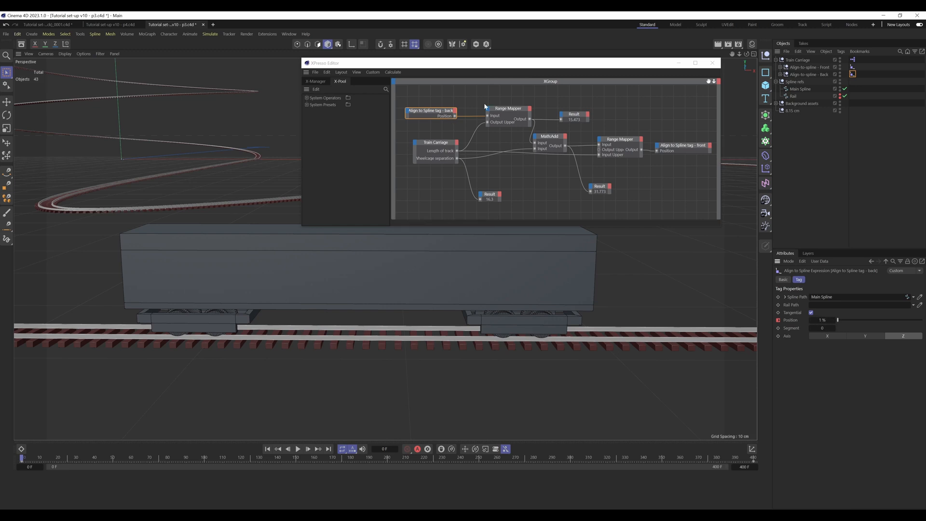
Step: Inspect the Range Mapper, Result and Math:Add nodes, the back tag's position and the Train Carriage null's carriage data
{"action": "left_click", "coordinate": [512, 112]}
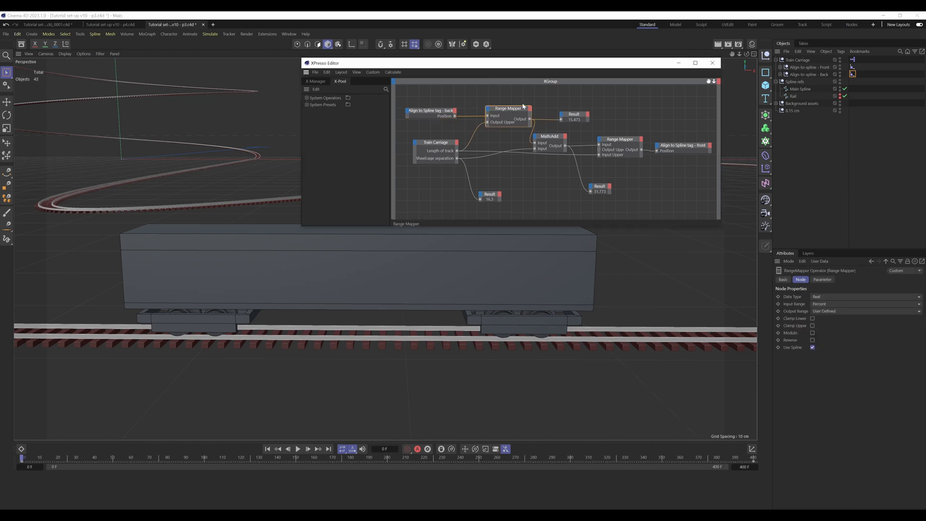
{"action": "left_click", "coordinate": [567, 121]}
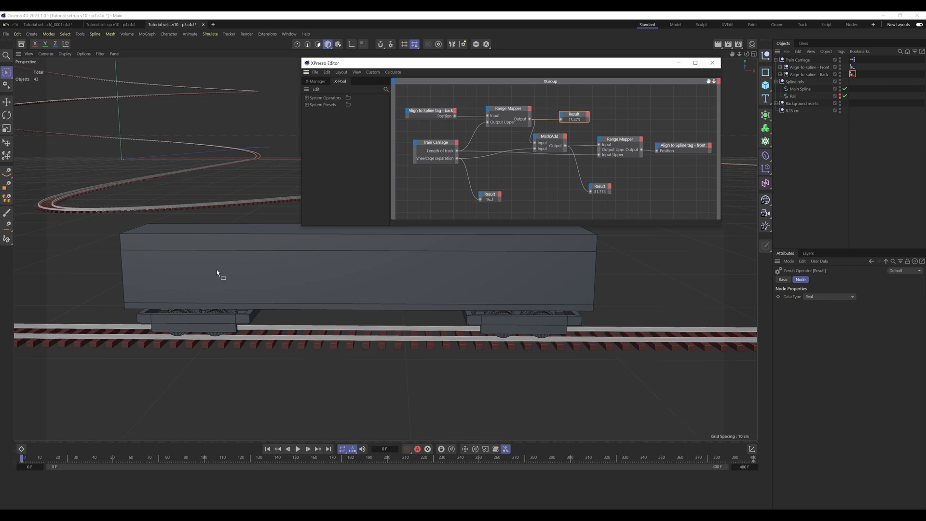
{"action": "left_click", "coordinate": [430, 111]}
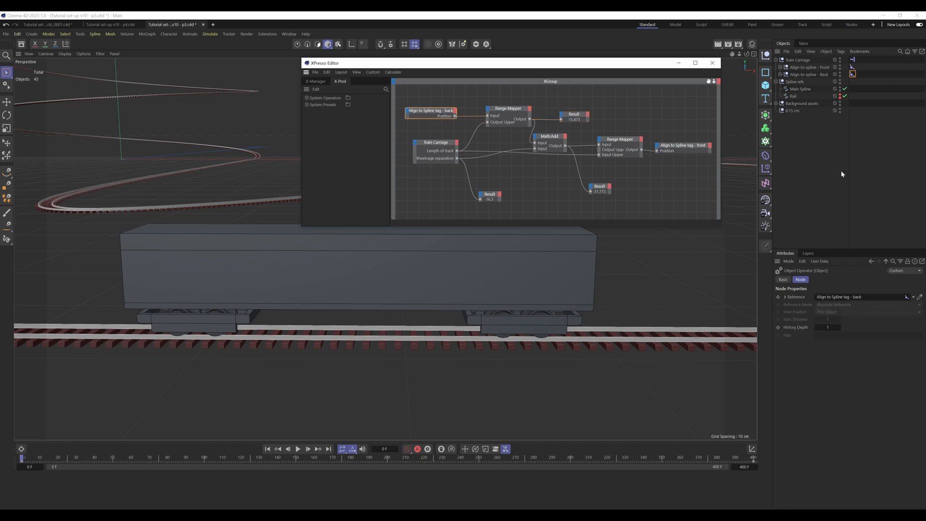
{"action": "left_click", "coordinate": [853, 74]}
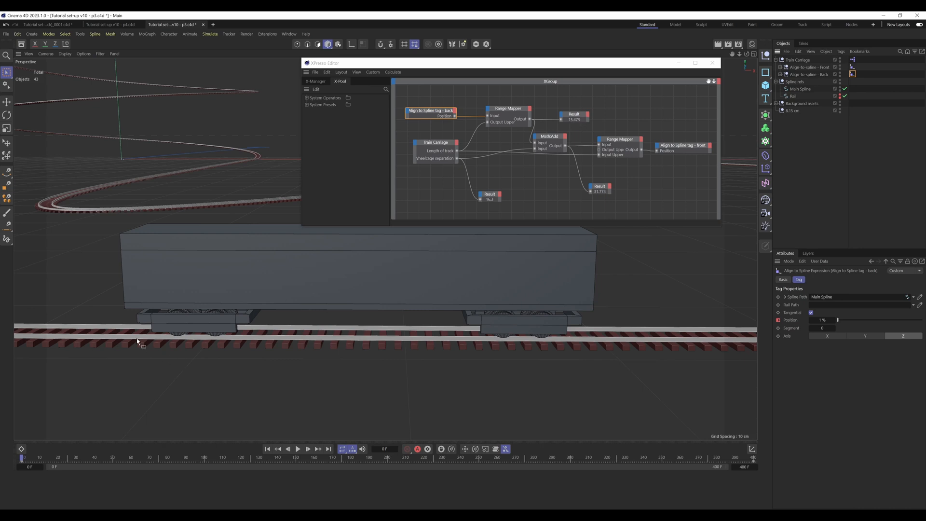
{"action": "left_click", "coordinate": [549, 140]}
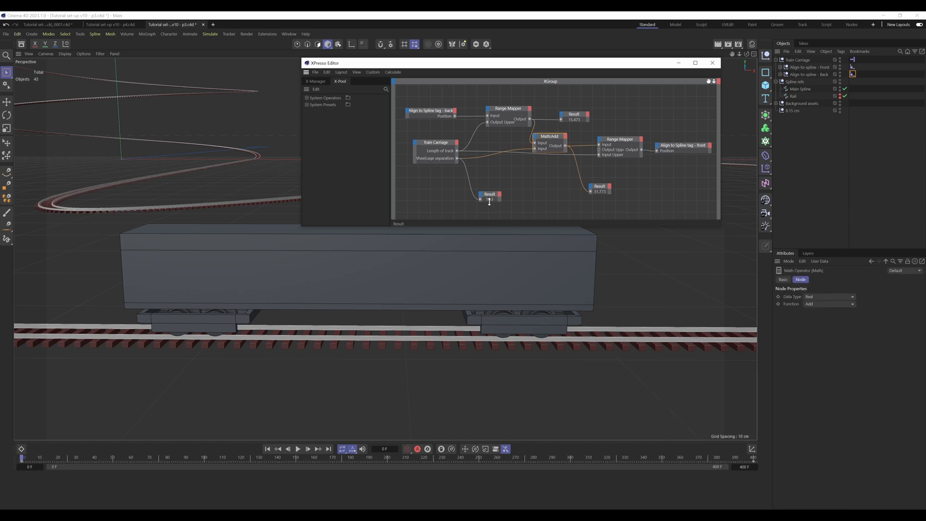
{"action": "left_click", "coordinate": [797, 59]}
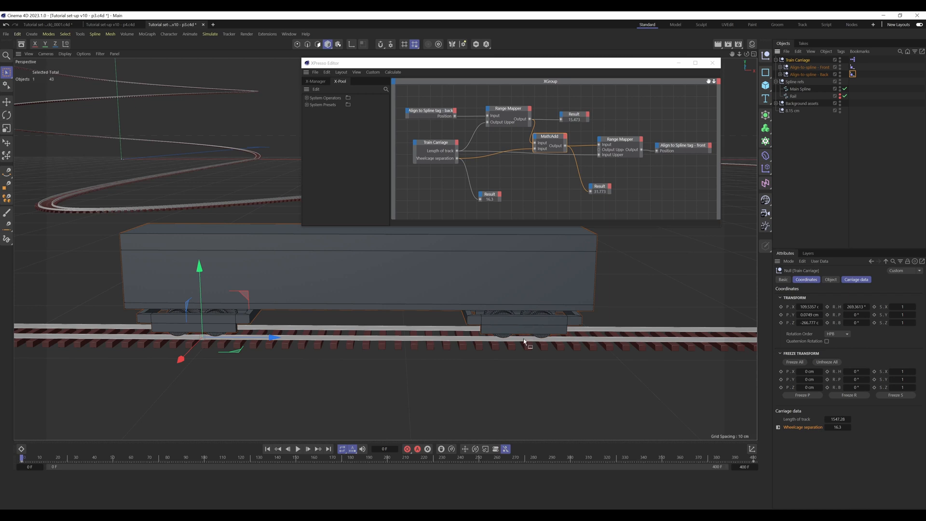
Step: Inspect the Math:Add Result node, the second Range Mapper, and the front Align to Spline node and its tag's position setting
{"action": "left_click", "coordinate": [603, 188]}
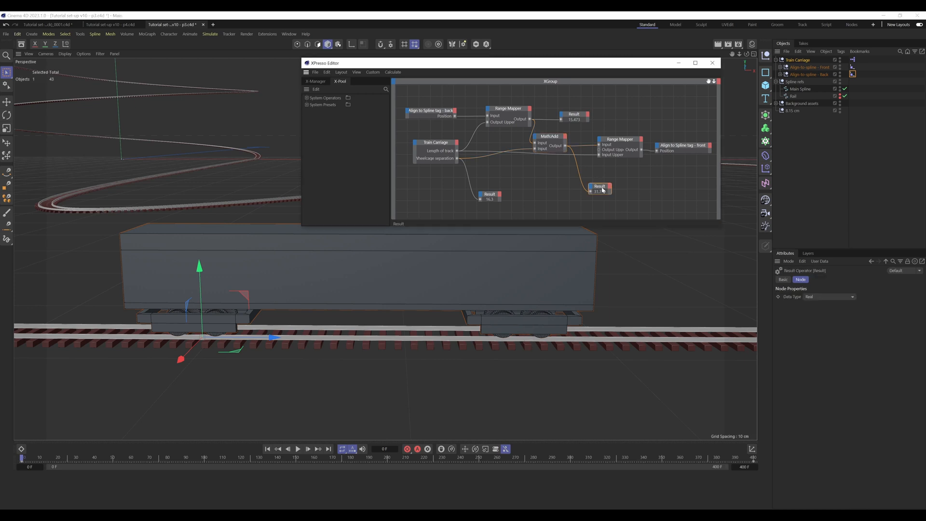
{"action": "left_click", "coordinate": [620, 145]}
{"action": "left_click_drag", "start_coordinate": [684, 149], "coordinate": [690, 148]}
{"action": "left_click", "coordinate": [853, 67]}
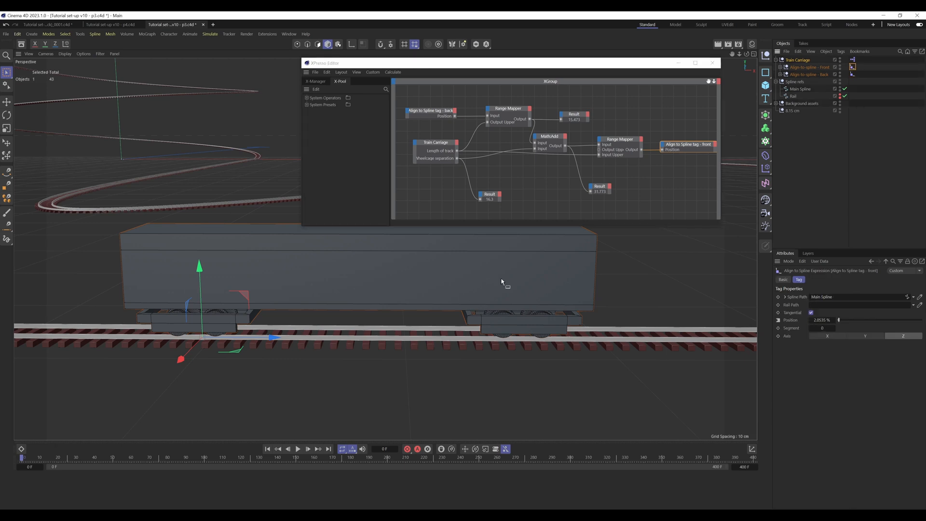
{"action": "left_click", "coordinate": [821, 71]}
{"action": "left_click", "coordinate": [854, 68]}
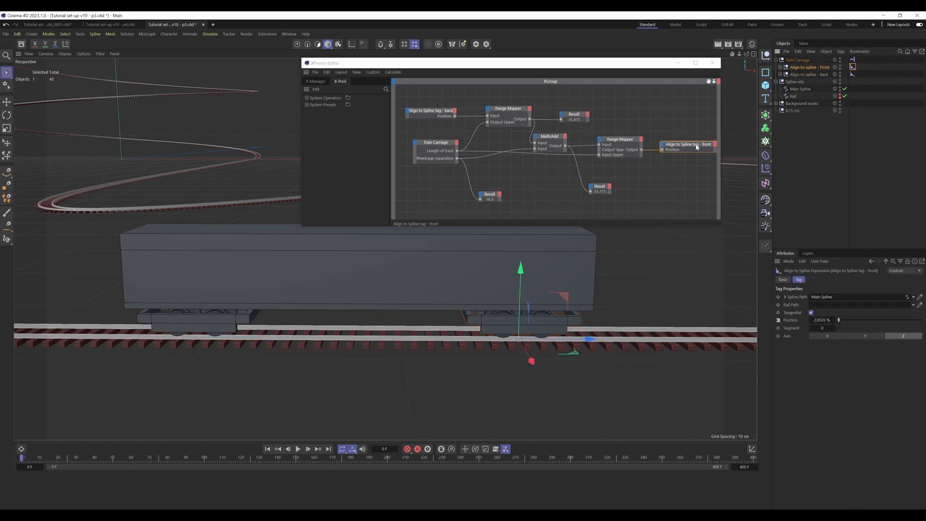
Step: Inspect the Result node showing the wheelcage separation and close the XPresso Editor
{"action": "left_click", "coordinate": [664, 165]}
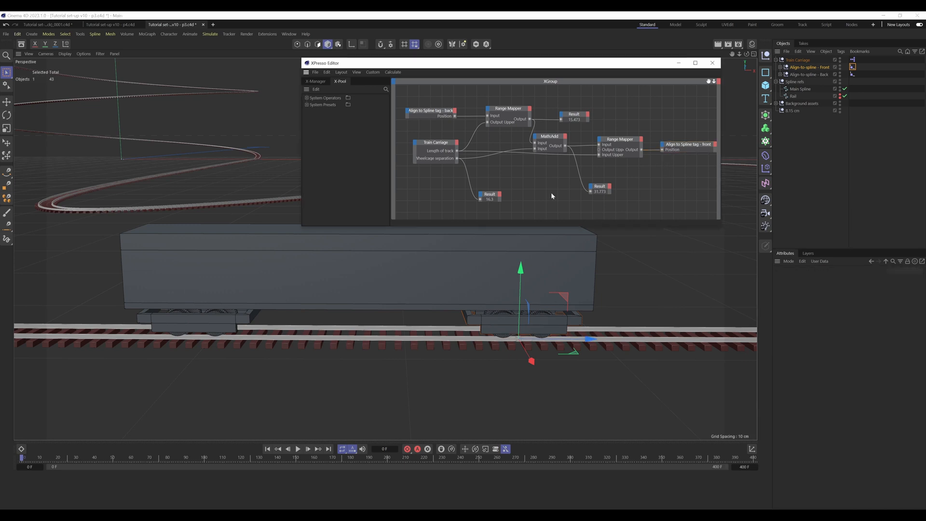
{"action": "left_click", "coordinate": [491, 201]}
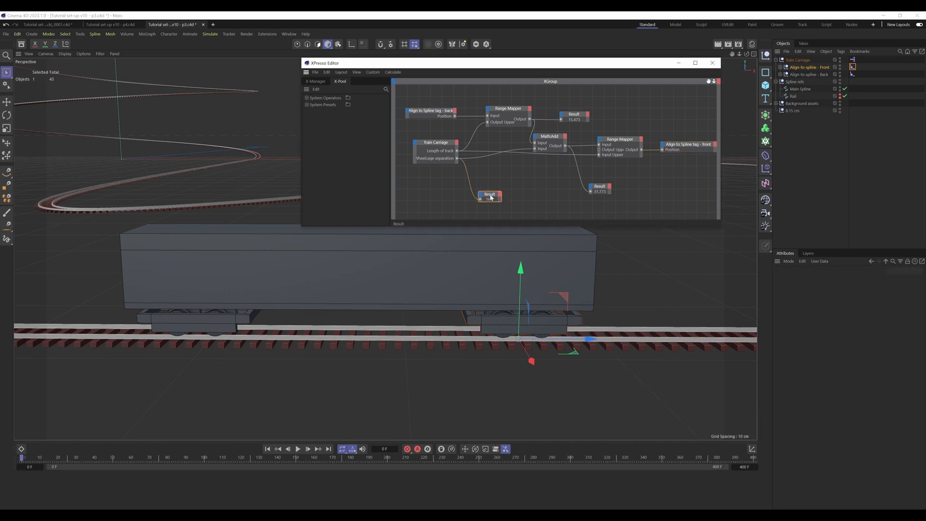
{"action": "left_click", "coordinate": [532, 192]}
{"action": "left_click", "coordinate": [713, 64]}
{"action": "left_click", "coordinate": [843, 164]}
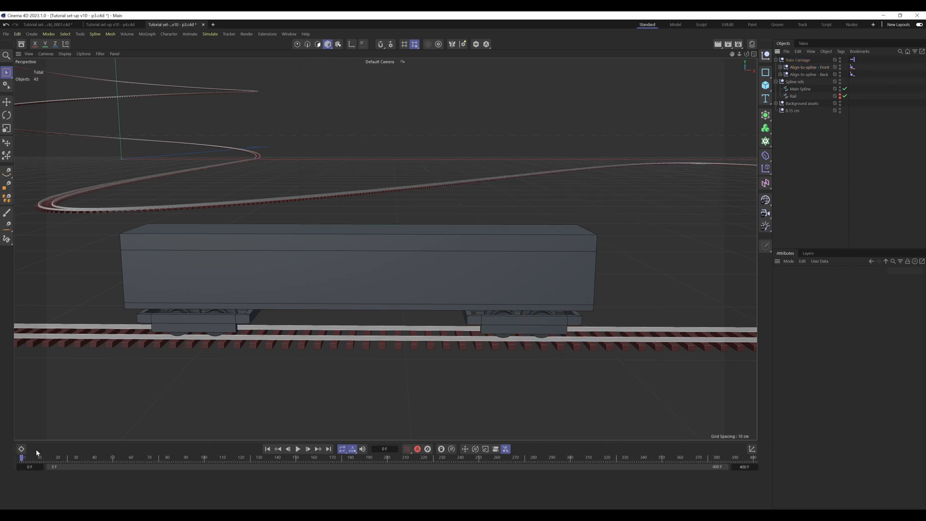
Step: Scrub the animation to frame 167 and examine how the front and back wheelcages sit on the curved track
{"action": "left_click_drag", "start_coordinate": [36, 458], "coordinate": [327, 477]}
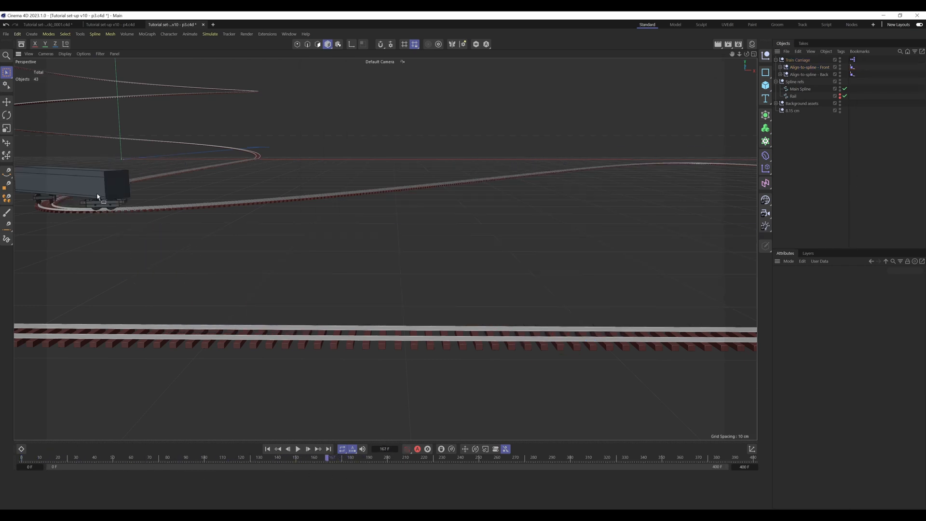
{"action": "middle_click_drag", "start_coordinate": [98, 197], "coordinate": [550, 322], "text": "alt"}
{"action": "left_click_drag", "start_coordinate": [448, 293], "coordinate": [481, 282], "text": "alt"}
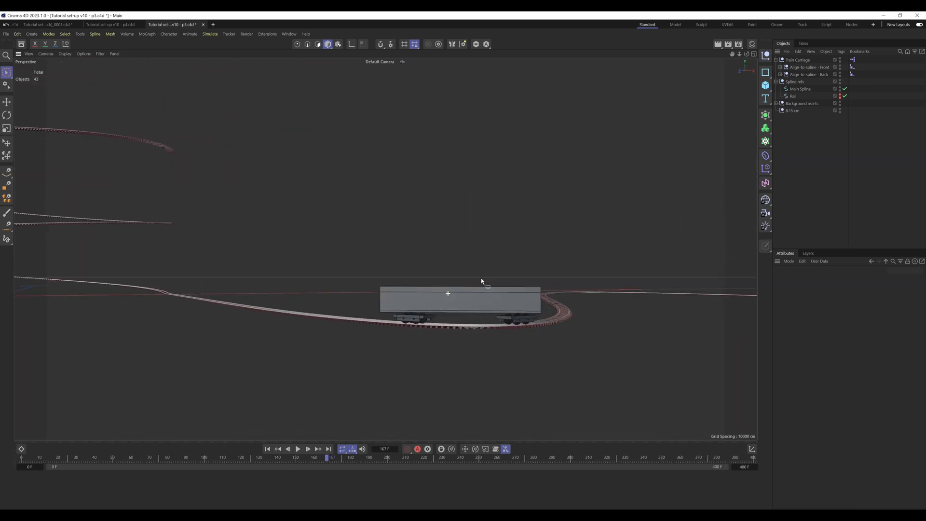
{"action": "right_click_drag", "start_coordinate": [440, 302], "coordinate": [484, 298], "text": "alt"}
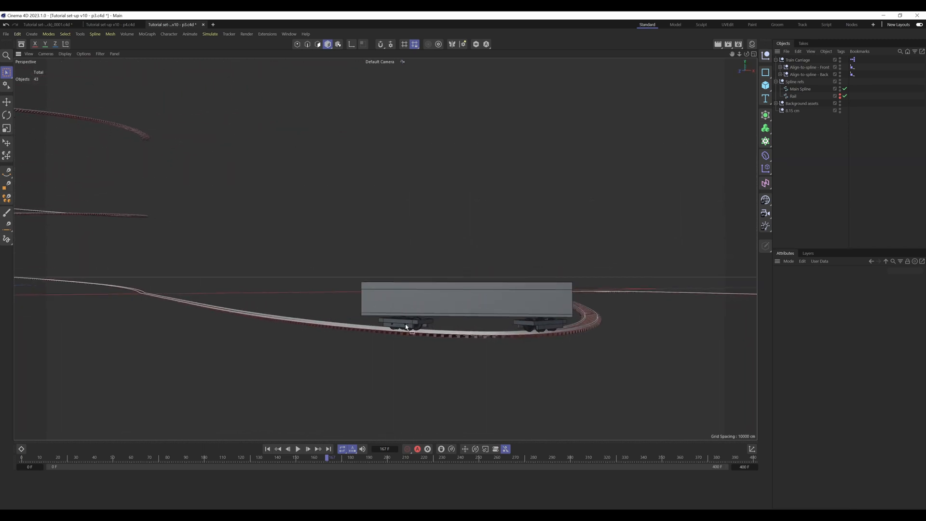
{"action": "left_click_drag", "start_coordinate": [405, 327], "coordinate": [300, 318], "text": "alt"}
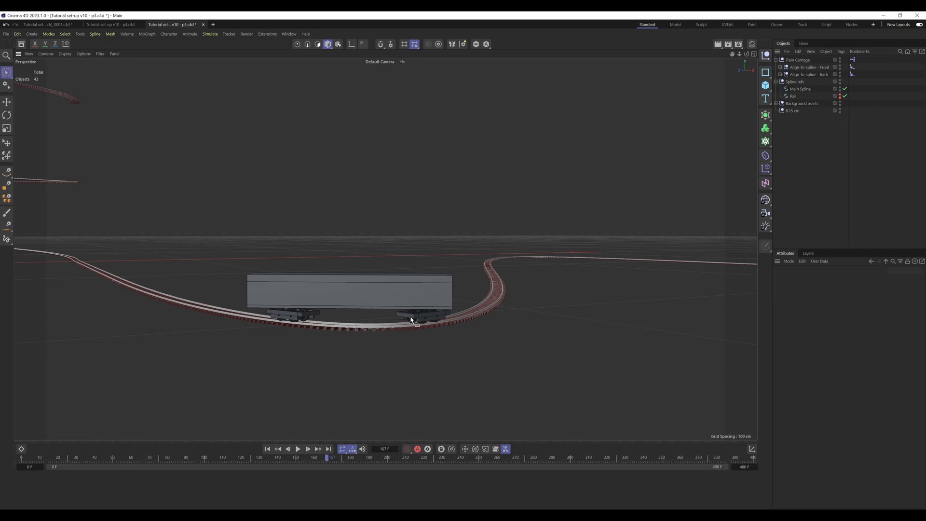
{"action": "left_click_drag", "start_coordinate": [392, 293], "coordinate": [355, 417], "text": "alt"}
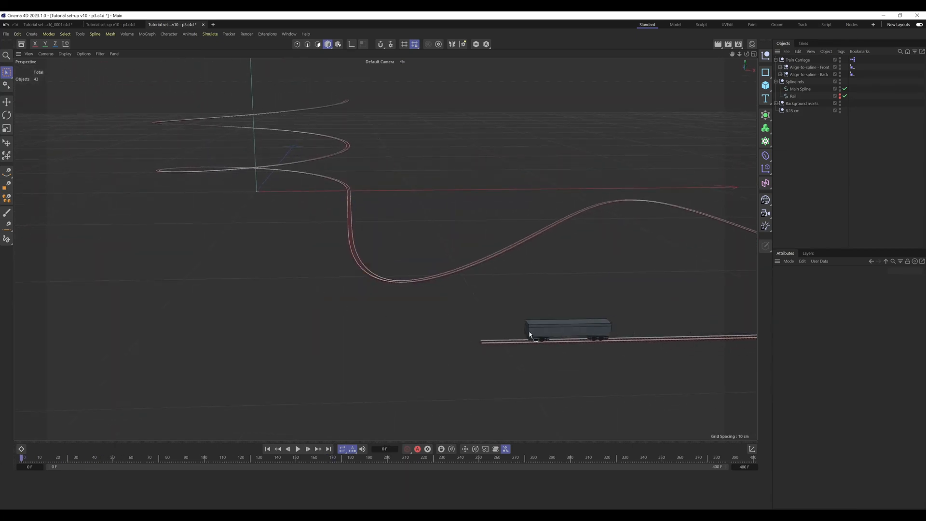
Step: Set the display shape of the Align-to-spline - Front null to Locator
{"action": "right_click_drag", "start_coordinate": [595, 328], "coordinate": [684, 309], "text": "alt"}
{"action": "middle_click_drag", "start_coordinate": [599, 333], "coordinate": [423, 342], "text": "alt"}
{"action": "left_click_drag", "start_coordinate": [487, 362], "coordinate": [423, 338], "text": "alt"}
{"action": "right_click_drag", "start_coordinate": [423, 338], "coordinate": [449, 316], "text": "alt"}
{"action": "middle_click_drag", "start_coordinate": [448, 315], "coordinate": [448, 295], "text": "alt"}
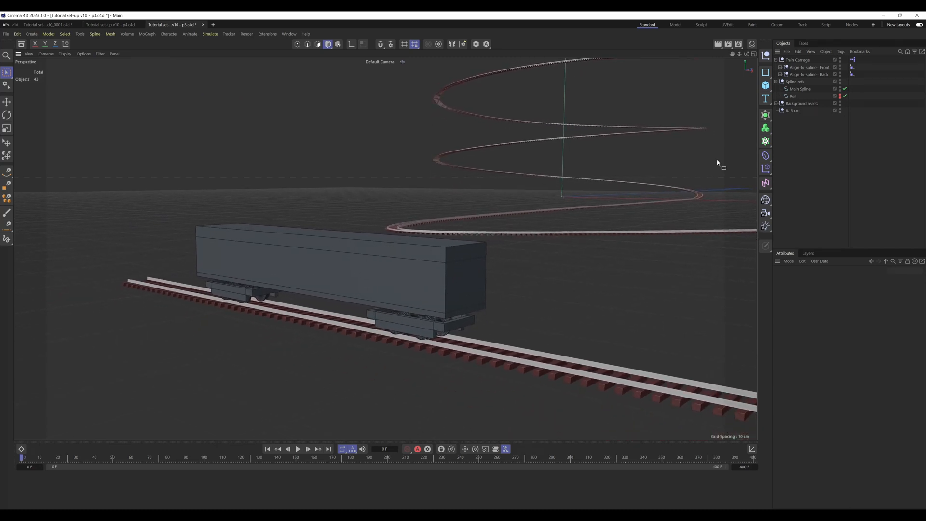
{"action": "left_click", "coordinate": [810, 68]}
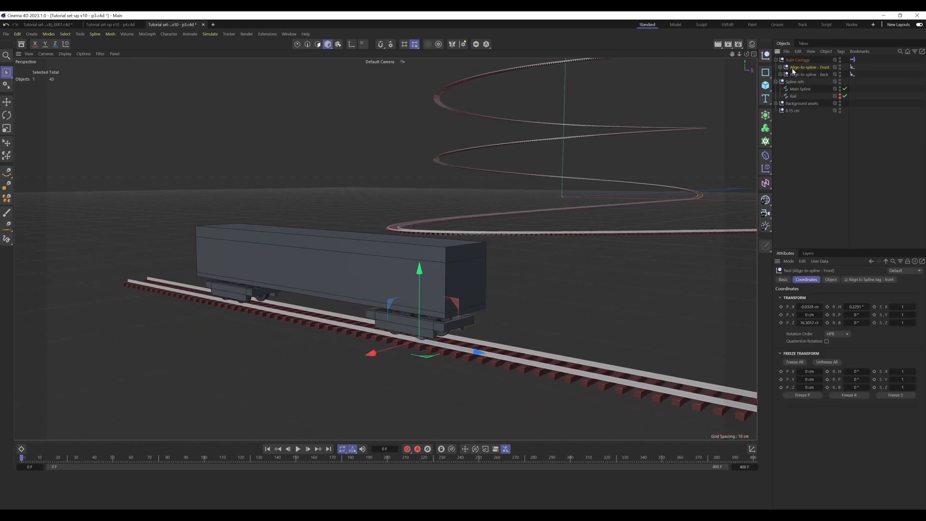
{"action": "left_click", "coordinate": [783, 280]}
{"action": "left_click", "coordinate": [848, 340]}
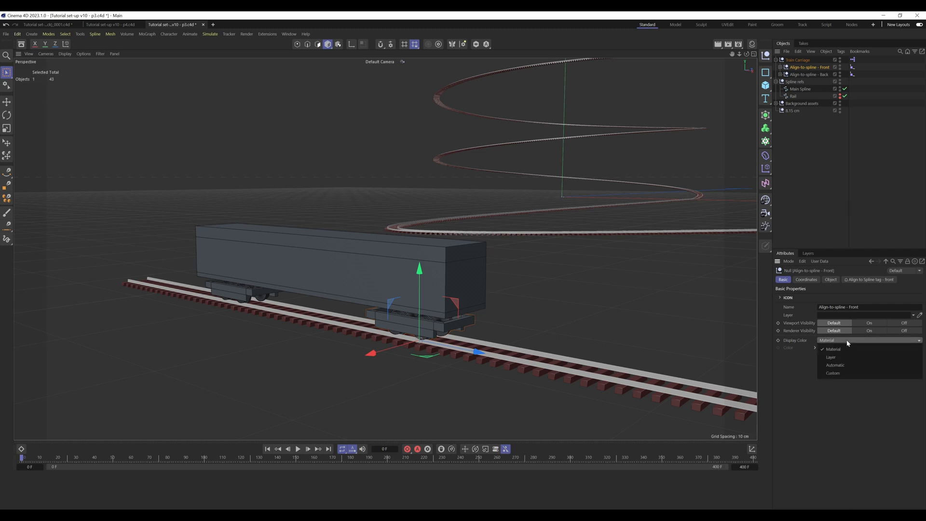
{"action": "left_click", "coordinate": [831, 281]}
{"action": "left_click", "coordinate": [832, 280]}
{"action": "left_click", "coordinate": [849, 296]}
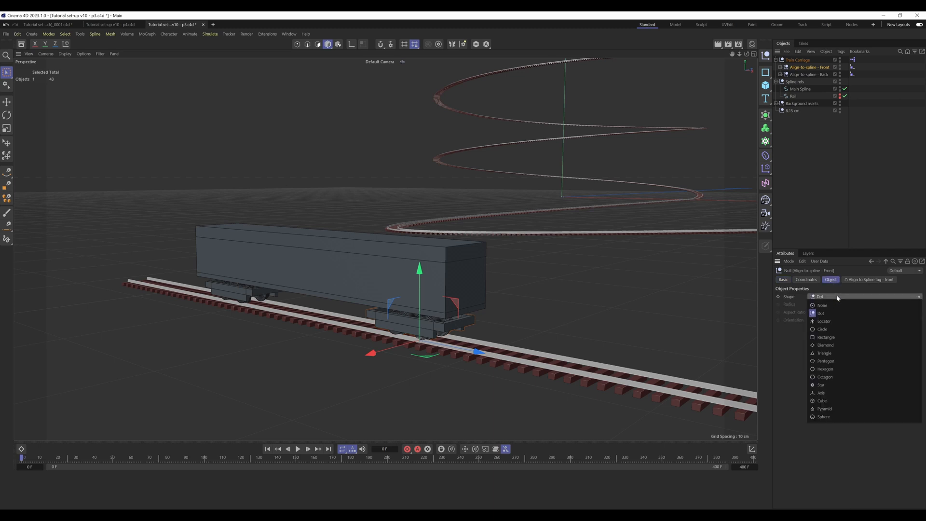
{"action": "left_click", "coordinate": [829, 321]}
Step: Give the Align-to-spline - Front null a custom red display color (255, 0, 0)
{"action": "left_click", "coordinate": [784, 280]}
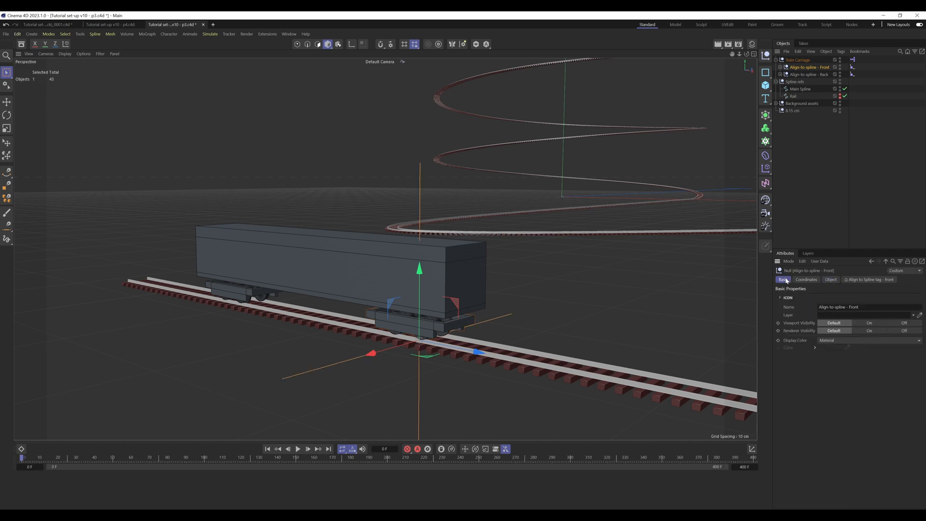
{"action": "left_click", "coordinate": [833, 340]}
{"action": "left_click", "coordinate": [830, 365]}
{"action": "left_click", "coordinate": [831, 348]}
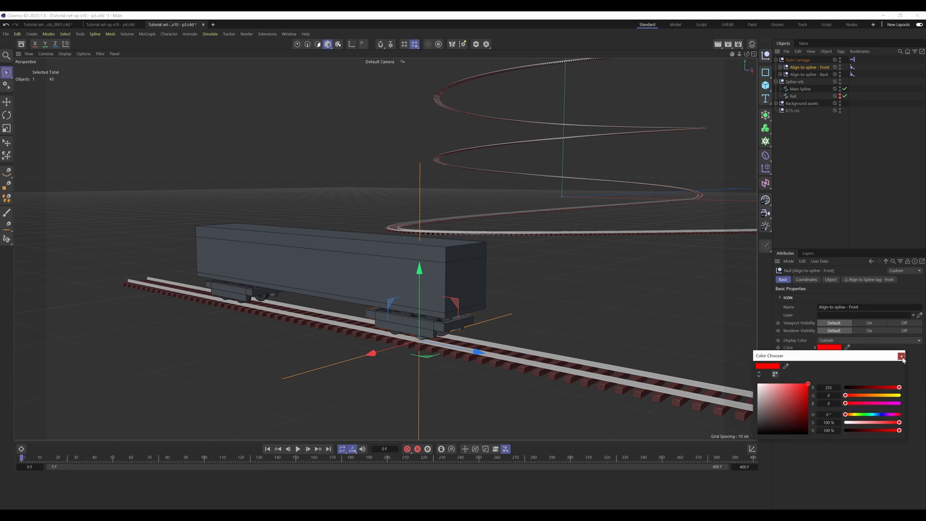
{"action": "left_click", "coordinate": [795, 181]}
Step: Expand the back null down to the carriage polygon object under PSR carriage and reset that object's heading rotation to 0°
{"action": "middle_click_drag", "start_coordinate": [433, 258], "coordinate": [382, 236], "text": "alt"}
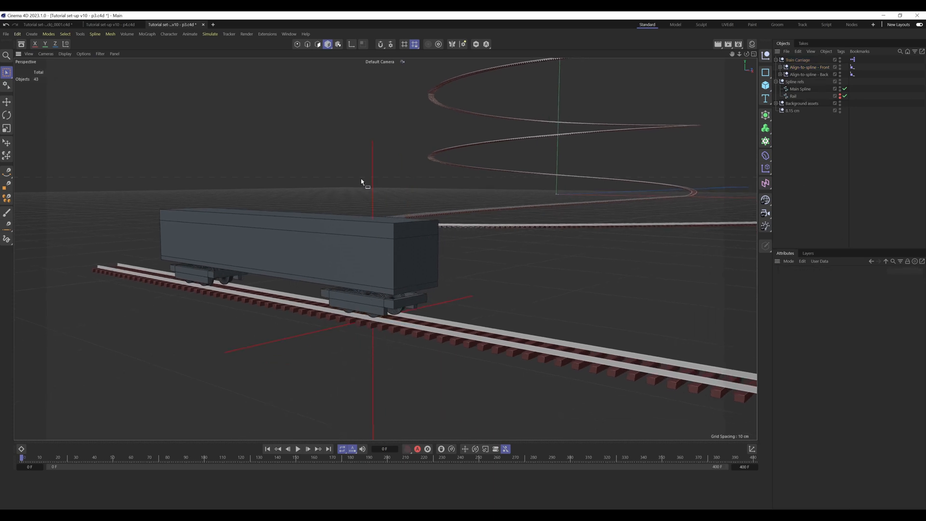
{"action": "left_click_drag", "start_coordinate": [353, 168], "coordinate": [387, 163]}
{"action": "left_click", "coordinate": [535, 298]}
{"action": "left_click_drag", "start_coordinate": [390, 255], "coordinate": [385, 258], "text": "alt"}
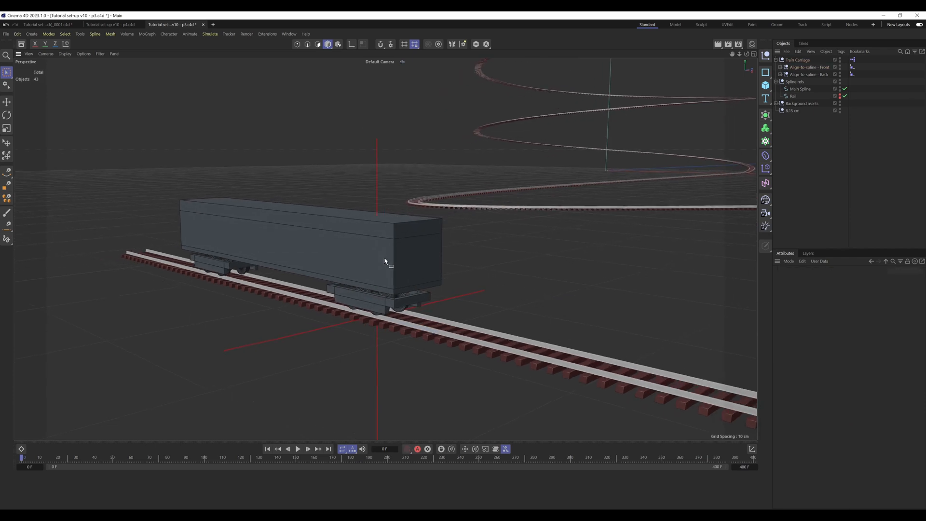
{"action": "left_click", "coordinate": [780, 74]}
{"action": "left_click", "coordinate": [792, 89]}
{"action": "left_click", "coordinate": [785, 89]}
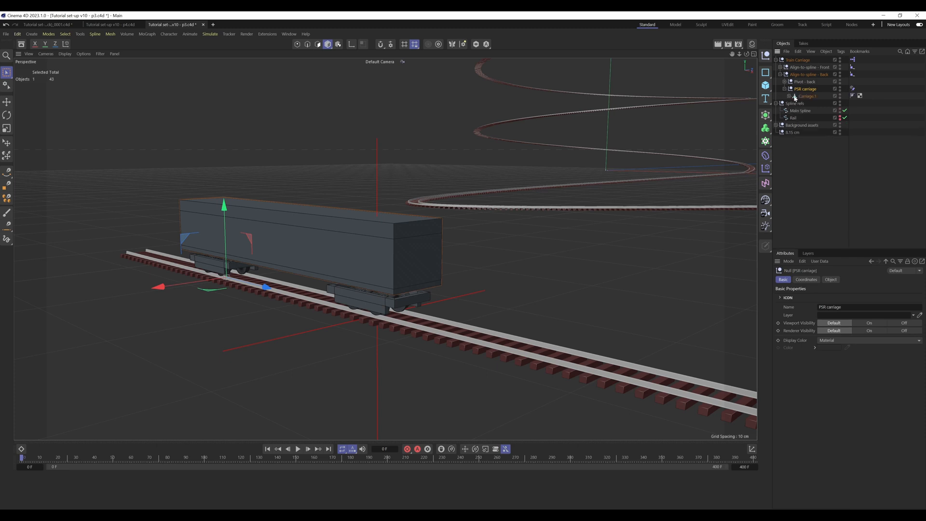
{"action": "left_click", "coordinate": [811, 96]}
{"action": "left_click", "coordinate": [813, 278]}
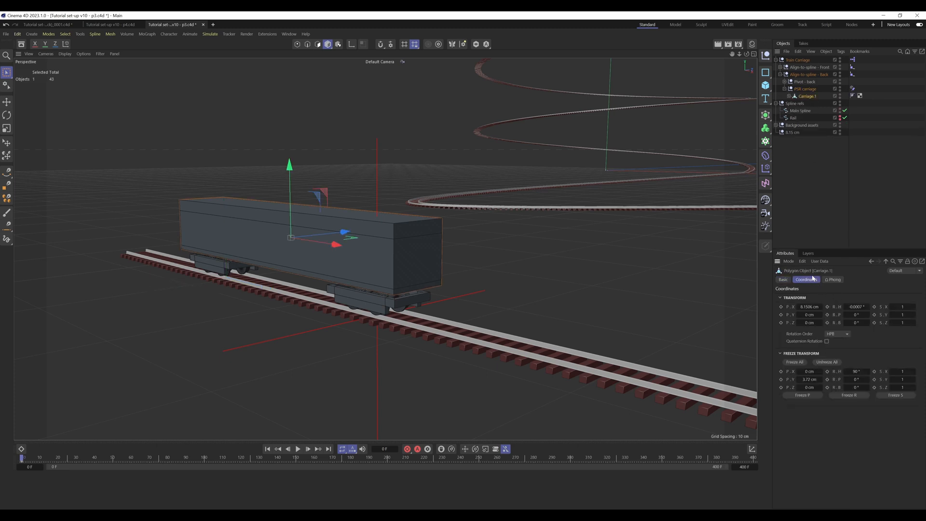
{"action": "right_click", "coordinate": [868, 308]}
Step: Set the carriage polygon object's X position using the wheelcage separation value copied from the Train Carriage null
{"action": "double_click", "coordinate": [811, 307]}
{"action": "left_click", "coordinate": [811, 60]}
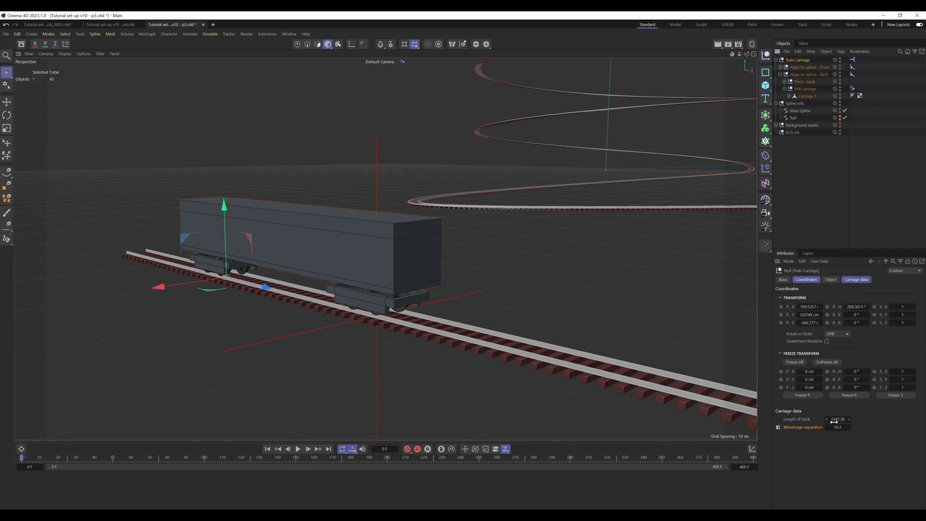
{"action": "double_click", "coordinate": [840, 427]}
{"action": "key", "text": "ctrl+c"}
{"action": "left_click", "coordinate": [807, 96]}
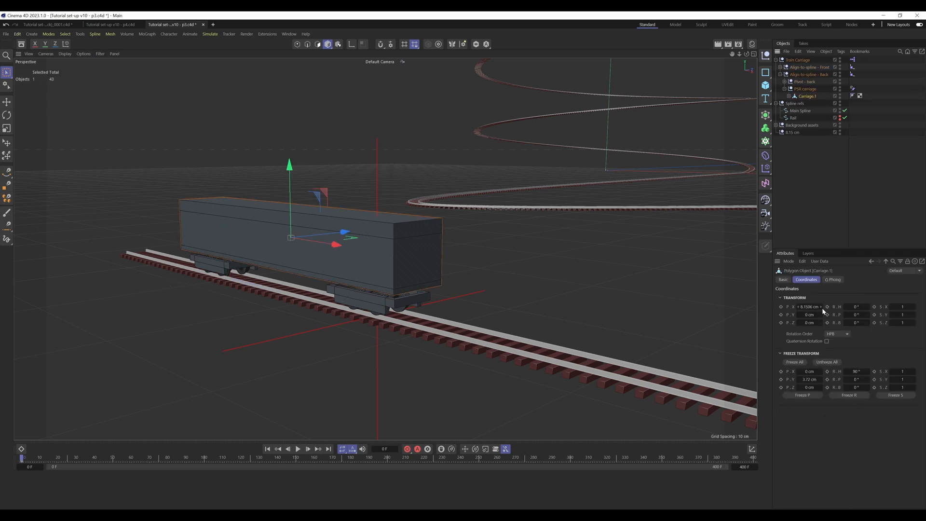
{"action": "double_click", "coordinate": [809, 306]}
{"action": "key", "text": "ctrl+v"}
{"action": "key", "text": "Return"}
Step: Add a null as a child of the carriage polygon object and name it "Where the front should be"
{"action": "left_click", "coordinate": [766, 56], "text": "shift"}
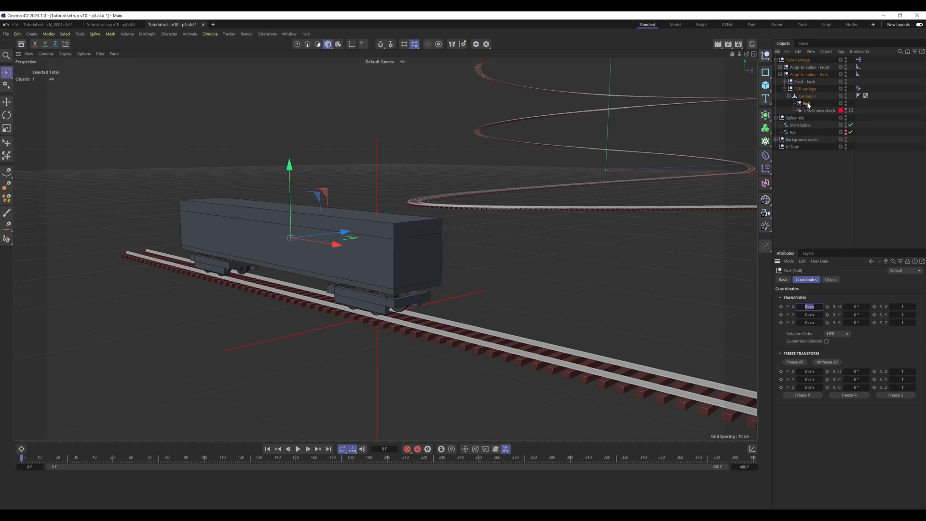
{"action": "double_click", "coordinate": [806, 103]}
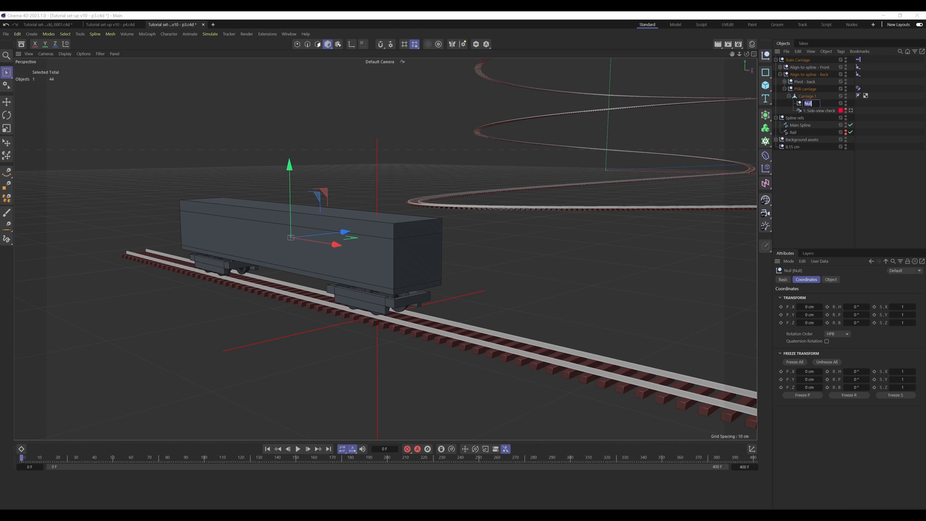
{"action": "type", "text": "Where the front should"}
{"action": "key", "text": "Return"}
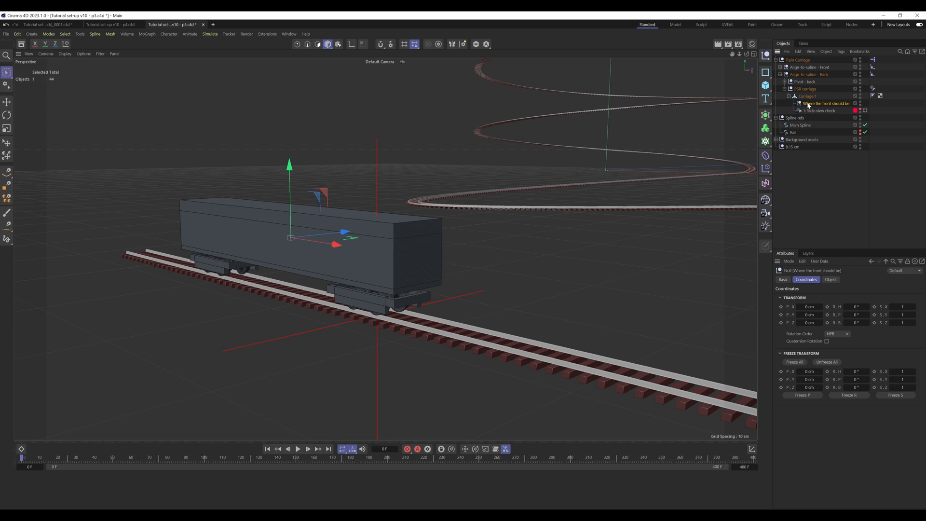
Step: Set the X position of the "Where the front should be" null to 16.3/2 (8.15 cm)
{"action": "left_click", "coordinate": [819, 306]}
{"action": "type", "text": "16.3/2"}
{"action": "key", "text": "Return"}
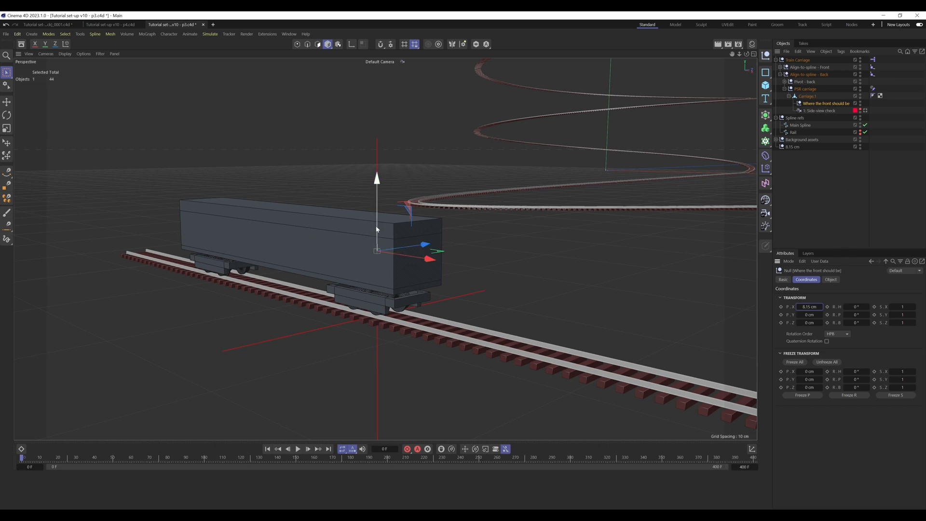
{"action": "left_click", "coordinate": [824, 193]}
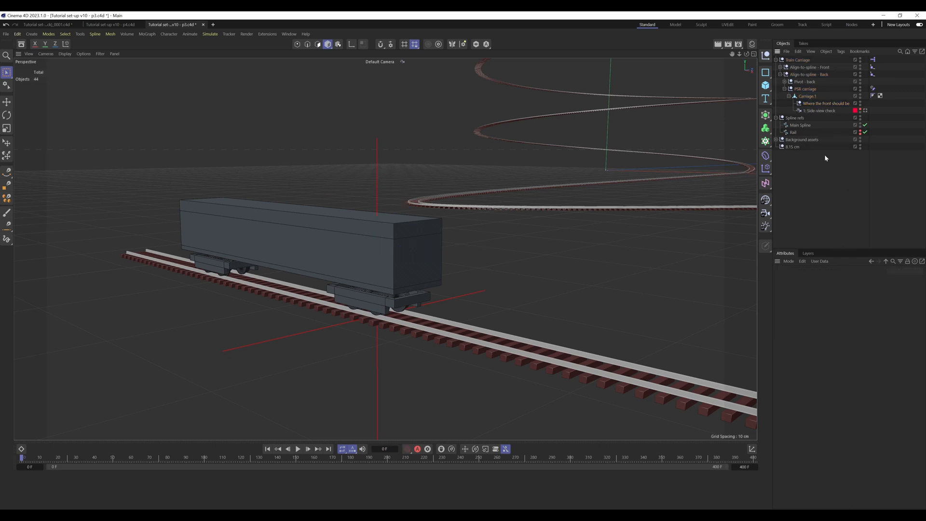
Step: Set the display shape of the "Where the front should be" null to Locator
{"action": "left_click", "coordinate": [816, 102]}
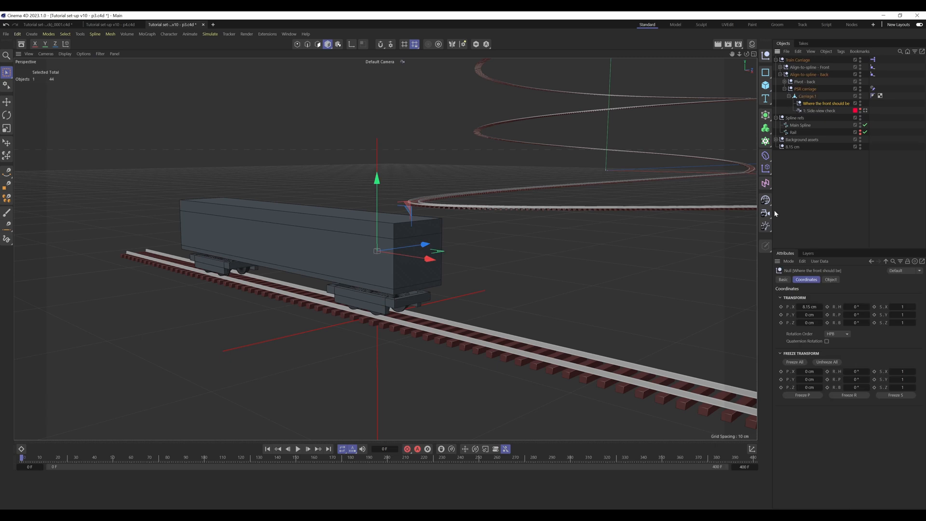
{"action": "left_click", "coordinate": [834, 280]}
{"action": "left_click", "coordinate": [833, 298]}
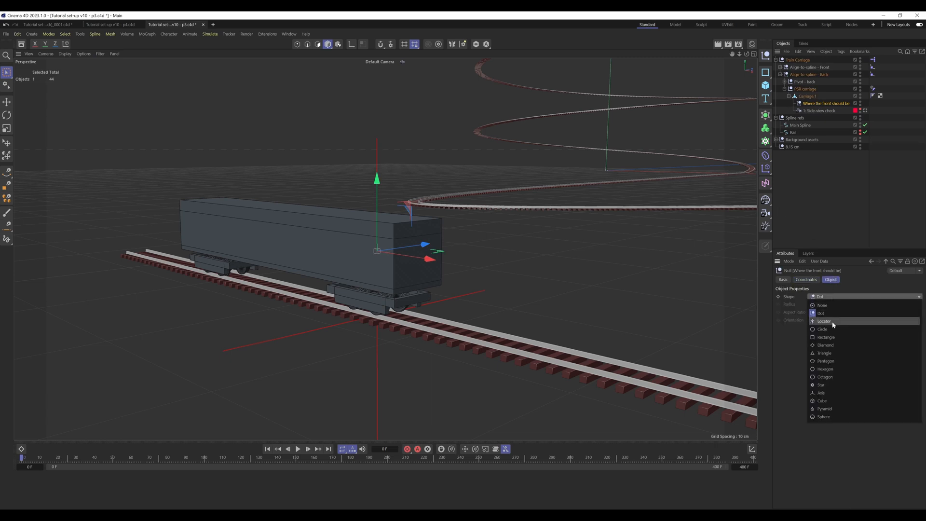
{"action": "left_click", "coordinate": [823, 321]}
Step: Give the "Where the front should be" null a custom white display color
{"action": "left_click", "coordinate": [782, 280]}
{"action": "left_click", "coordinate": [828, 341]}
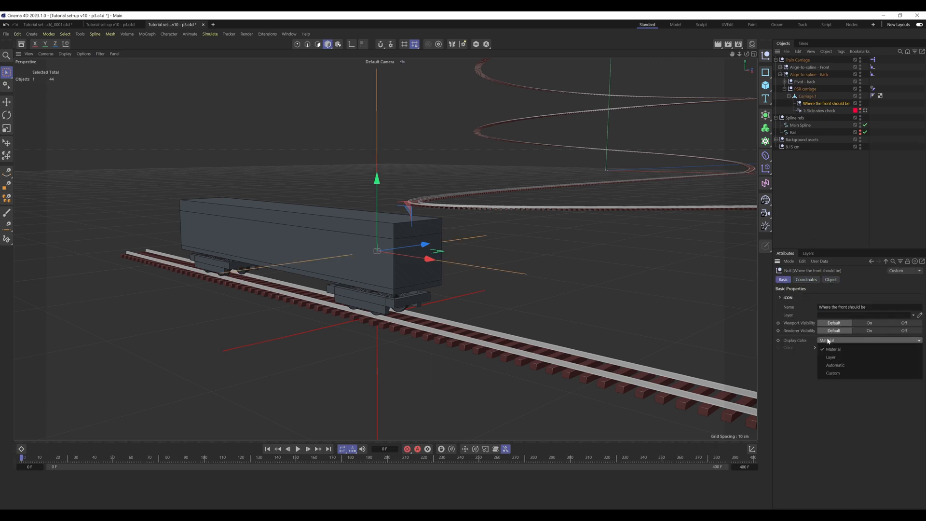
{"action": "left_click", "coordinate": [836, 374]}
{"action": "left_click", "coordinate": [829, 348]}
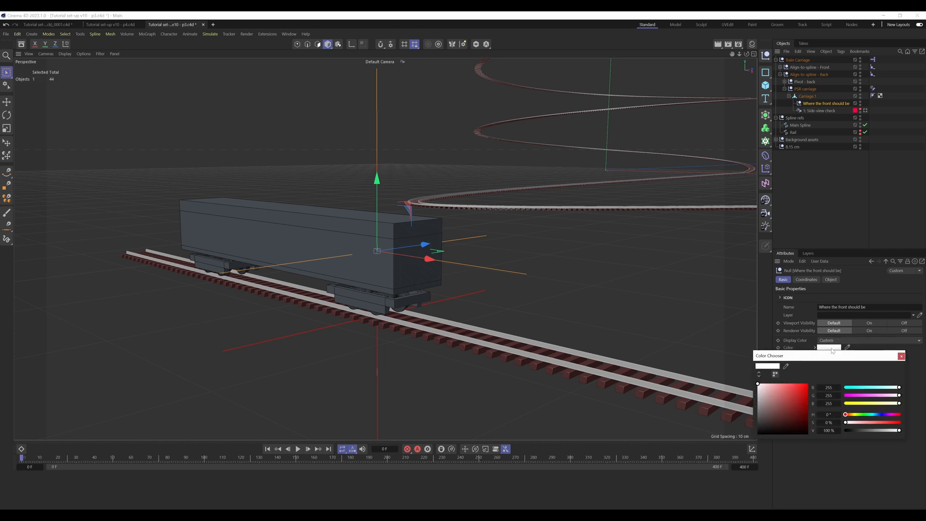
{"action": "left_click_drag", "start_coordinate": [827, 414], "coordinate": [829, 414]}
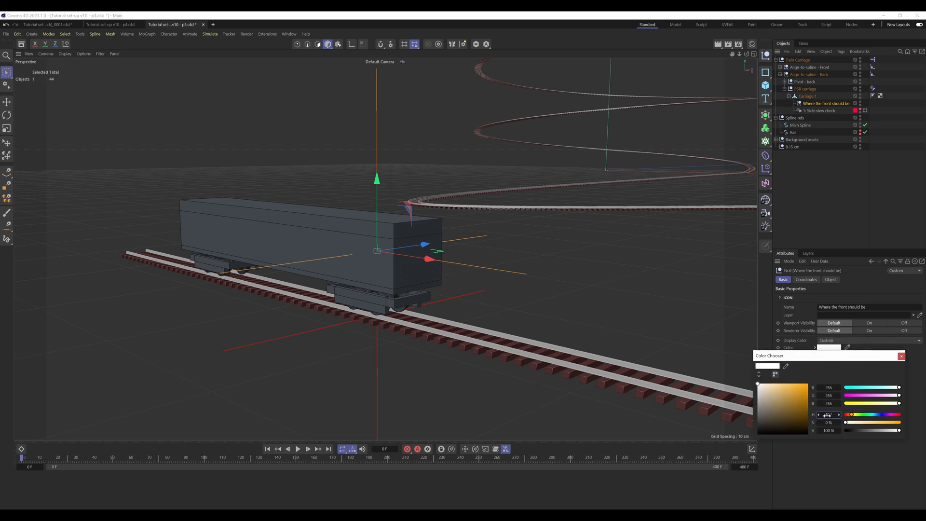
{"action": "left_click", "coordinate": [901, 356]}
{"action": "left_click", "coordinate": [825, 207]}
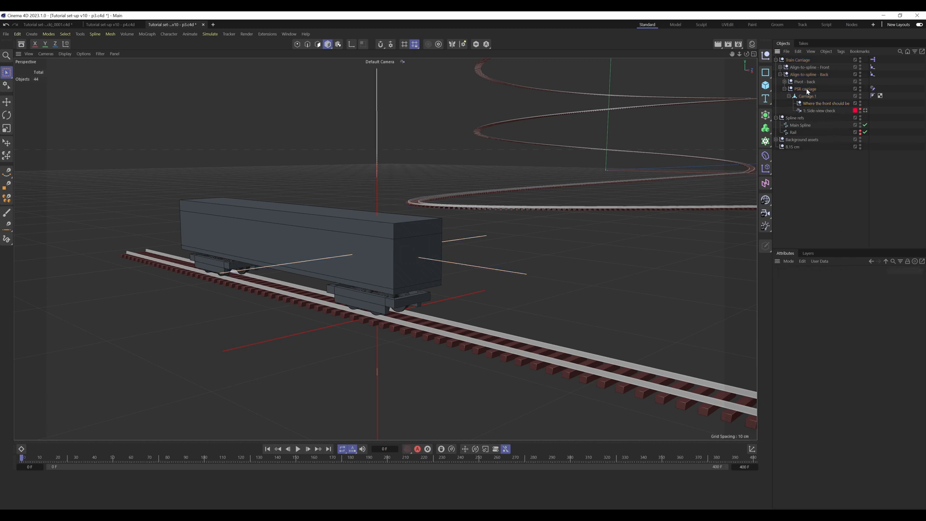
Step: Change the custom display color of the "Where the front should be" null to orange, with hue 40° and 100% saturation
{"action": "left_click", "coordinate": [811, 103]}
{"action": "left_click", "coordinate": [835, 341]}
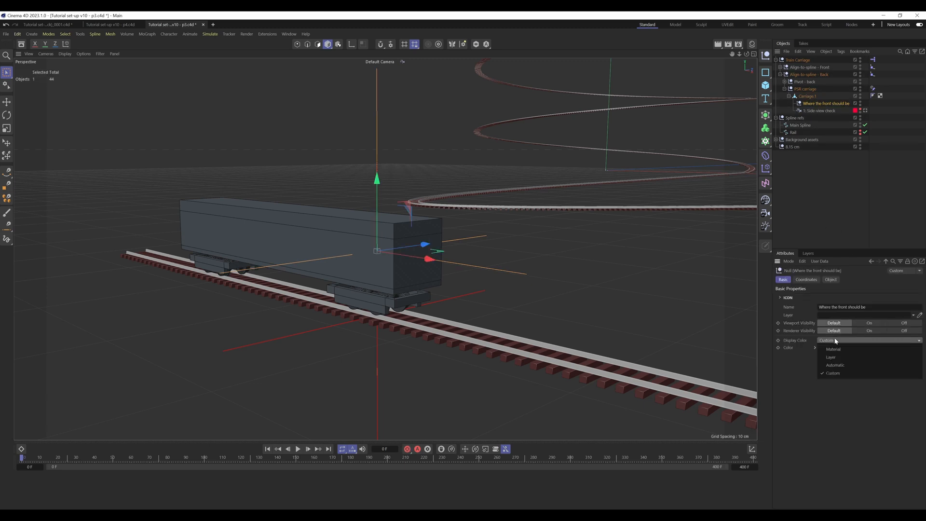
{"action": "left_click", "coordinate": [833, 386]}
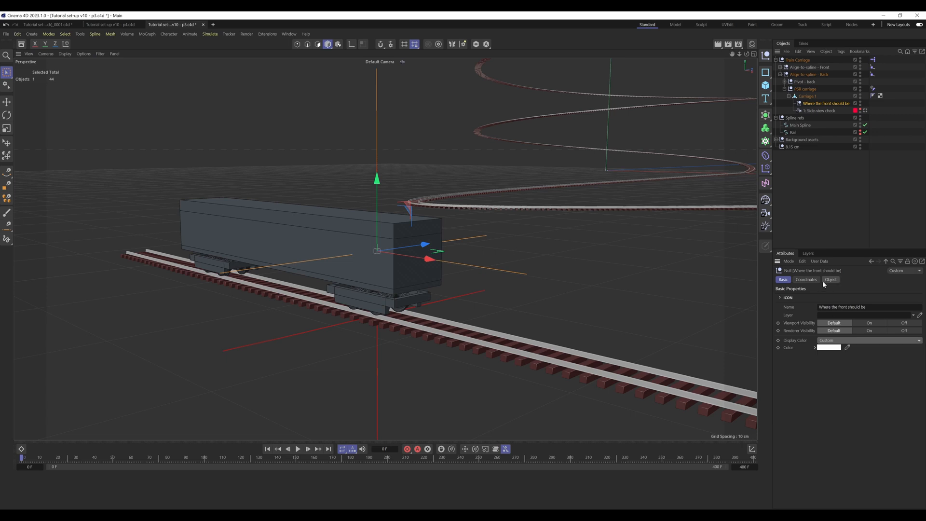
{"action": "left_click", "coordinate": [830, 348]}
{"action": "left_click", "coordinate": [825, 415]}
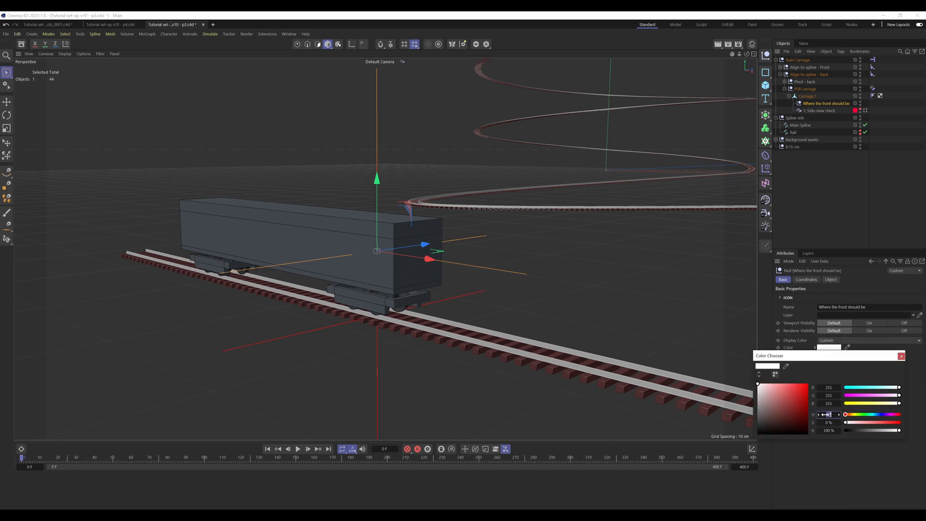
{"action": "type", "text": "40"}
{"action": "key", "text": "Return"}
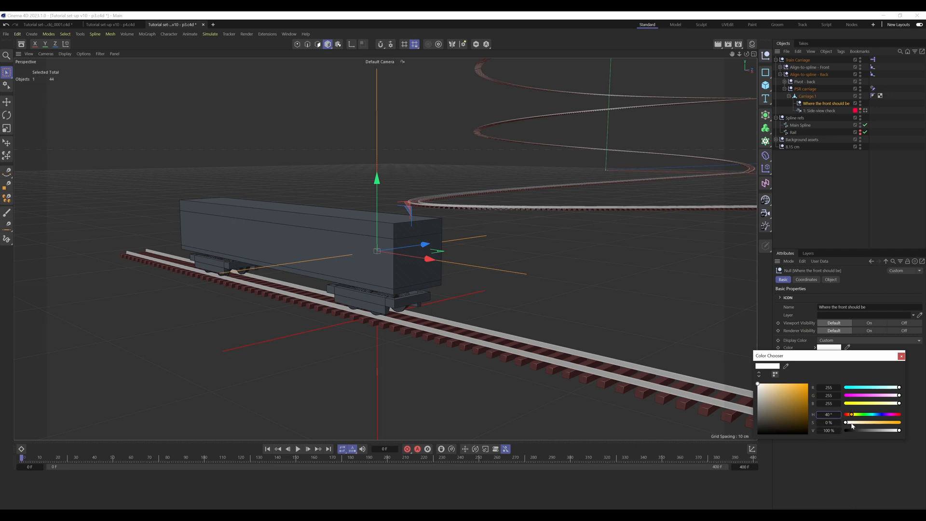
{"action": "left_click_drag", "start_coordinate": [851, 423], "coordinate": [900, 422]}
{"action": "left_click", "coordinate": [901, 356]}
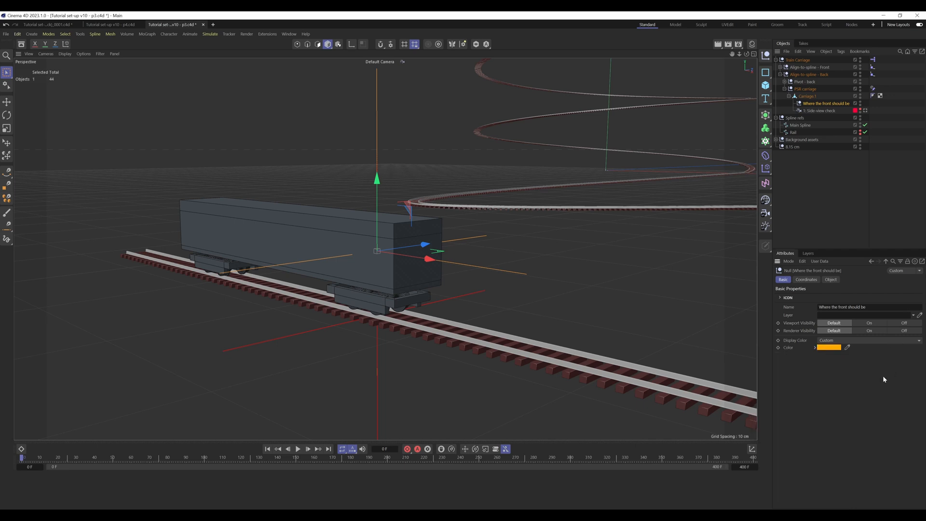
{"action": "left_click", "coordinate": [815, 156]}
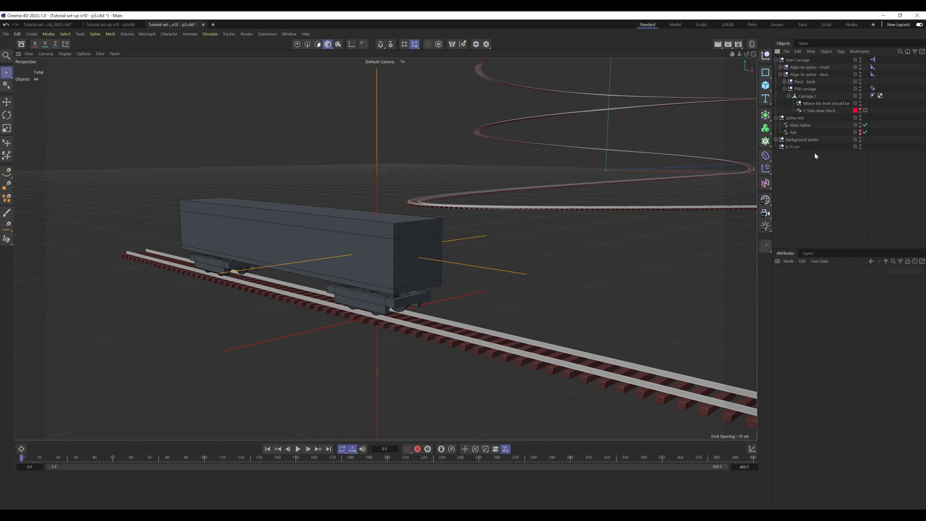
Step: Examine how the red front wheelcage locator and the orange "Where the front should be" locator line up at frame 0
{"action": "left_click", "coordinate": [789, 96]}
{"action": "left_click", "coordinate": [785, 89]}
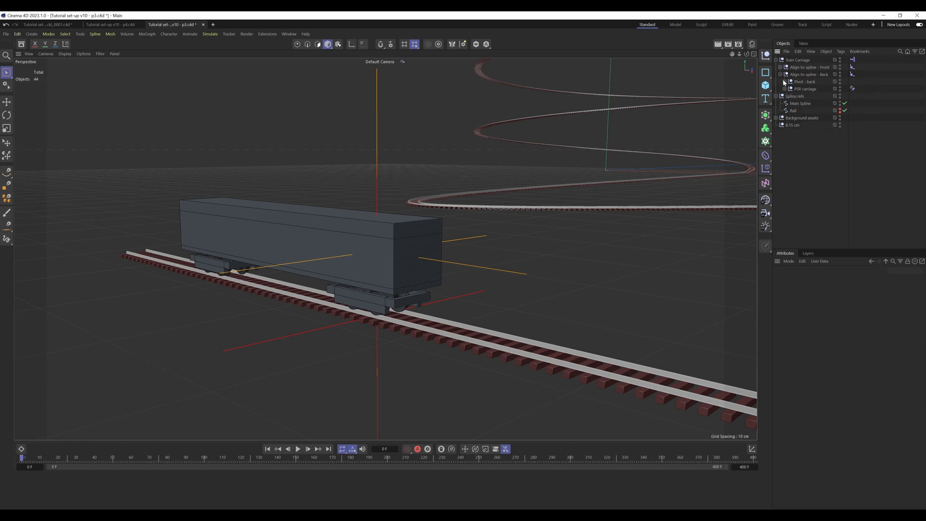
{"action": "left_click", "coordinate": [780, 74]}
{"action": "left_click", "coordinate": [377, 224]}
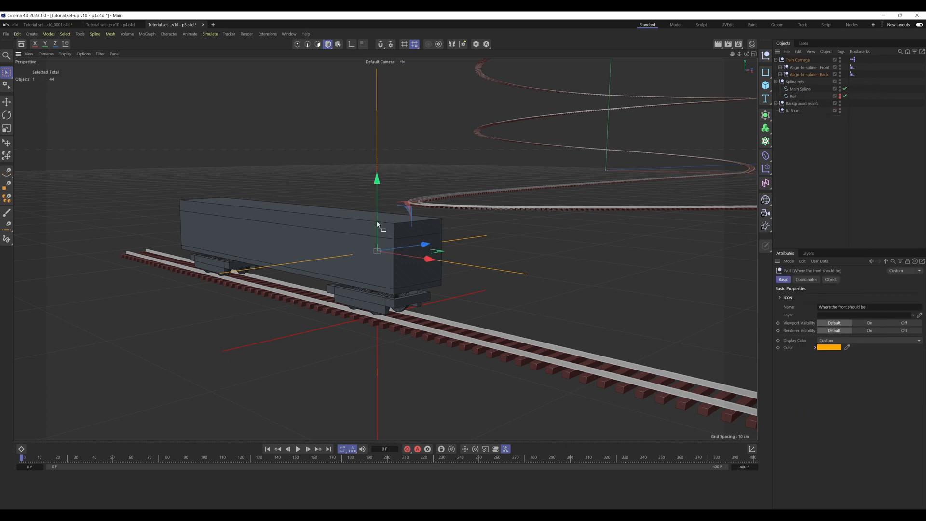
{"action": "left_click_drag", "start_coordinate": [377, 222], "coordinate": [382, 226], "text": "alt"}
{"action": "right_click_drag", "start_coordinate": [382, 226], "coordinate": [403, 215], "text": "alt"}
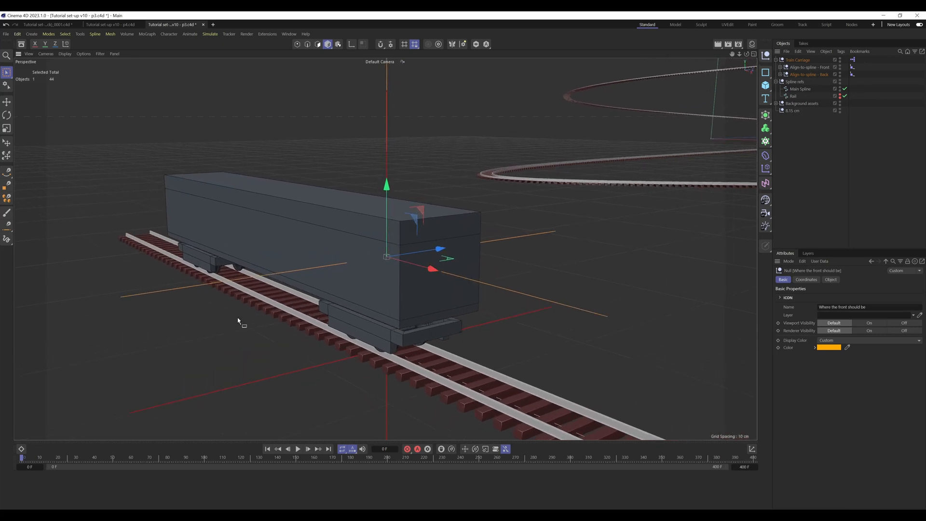
{"action": "left_click", "coordinate": [425, 329]}
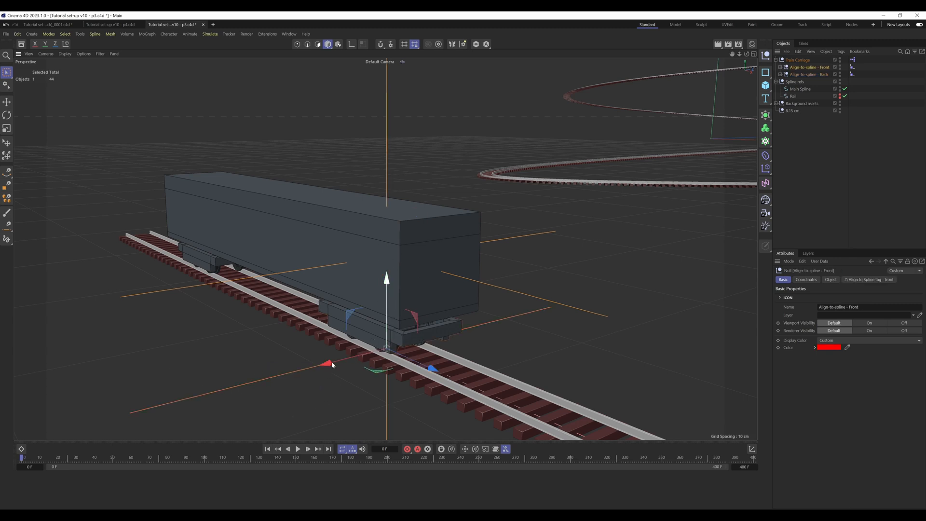
{"action": "left_click_drag", "start_coordinate": [441, 114], "coordinate": [324, 122]}
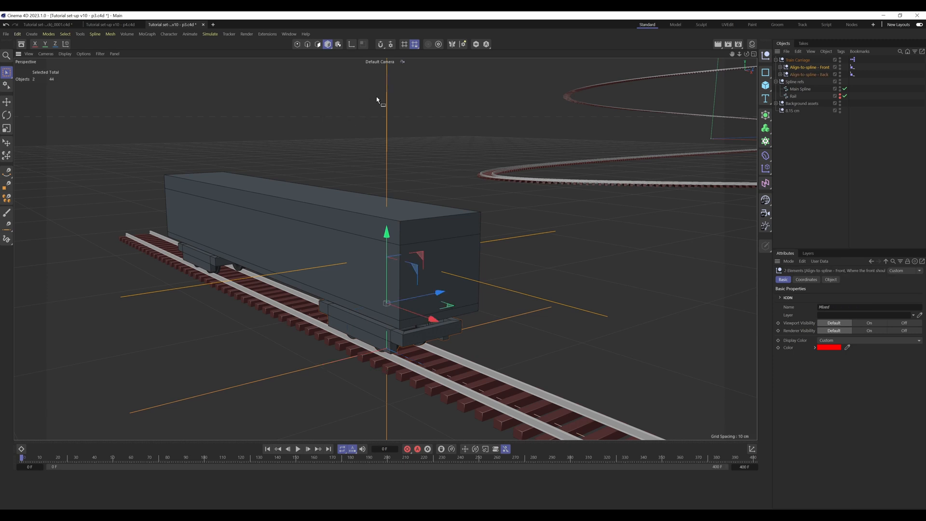
{"action": "left_click", "coordinate": [388, 98]}
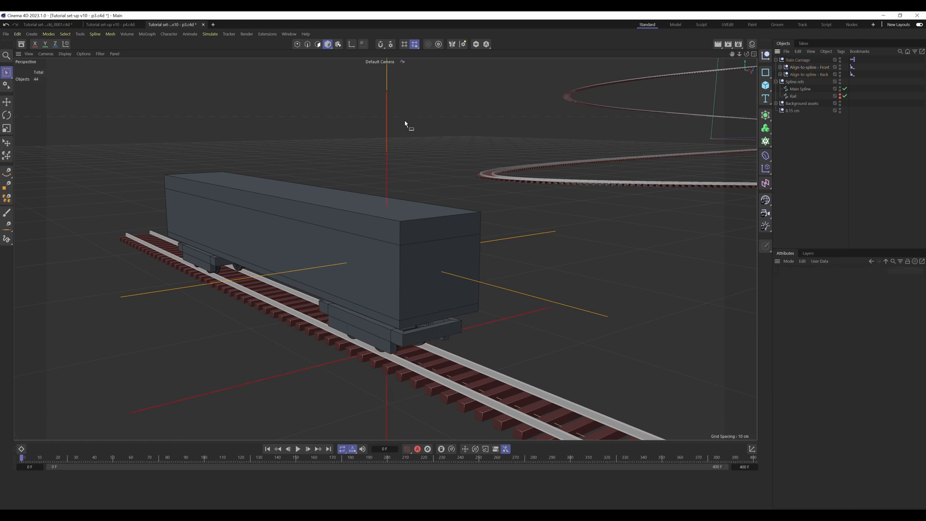
{"action": "left_click_drag", "start_coordinate": [405, 81], "coordinate": [359, 109]}
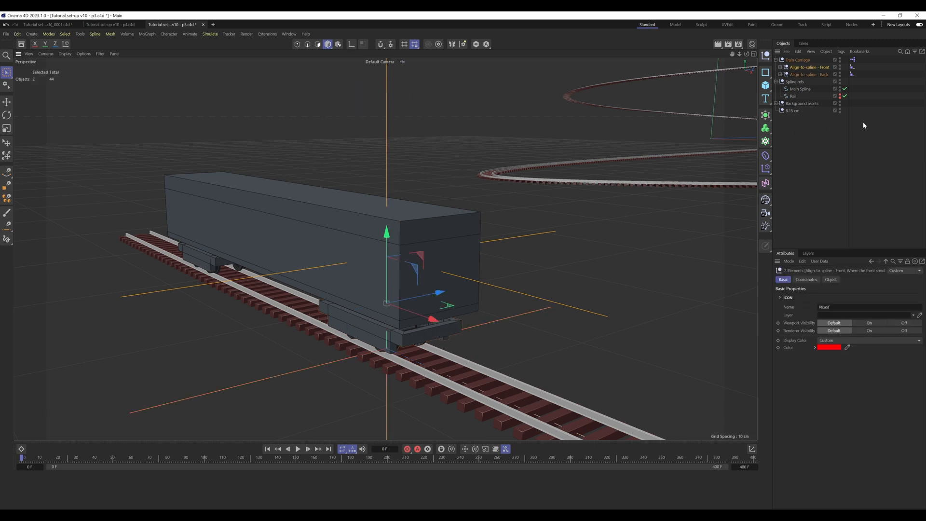
{"action": "left_click", "coordinate": [822, 134]}
Step: Look through the "1: Side view check" camera and scrub the timeline to frame 166 to compare the two locators on the curves
{"action": "left_click", "coordinate": [780, 74]}
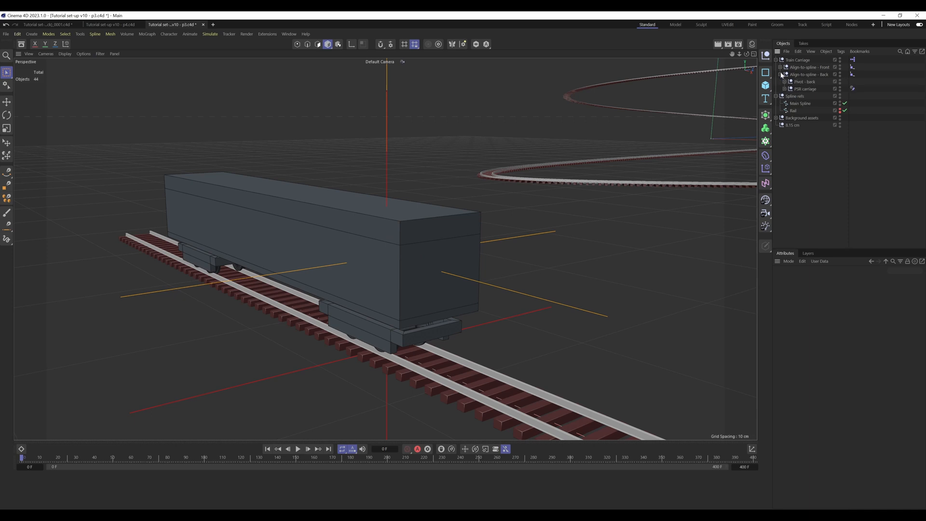
{"action": "left_click", "coordinate": [785, 89]}
{"action": "left_click", "coordinate": [789, 96]}
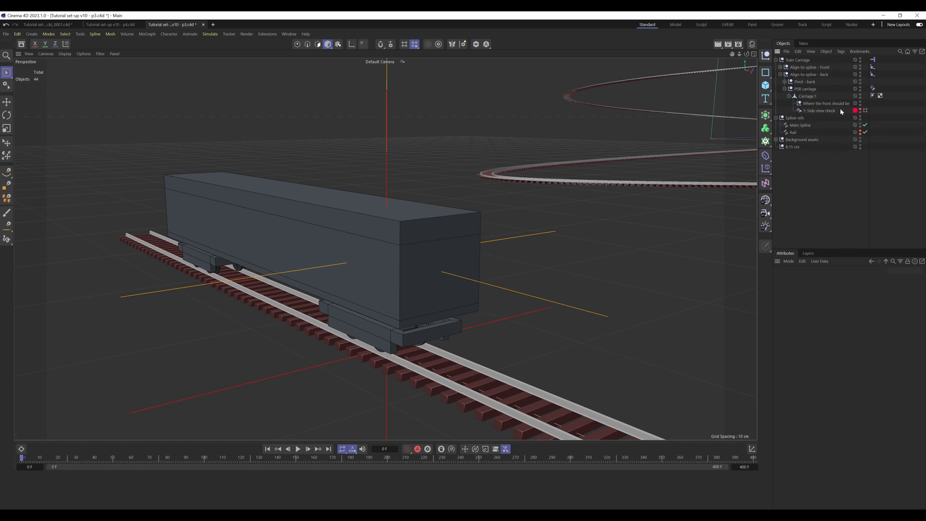
{"action": "left_click", "coordinate": [866, 111]}
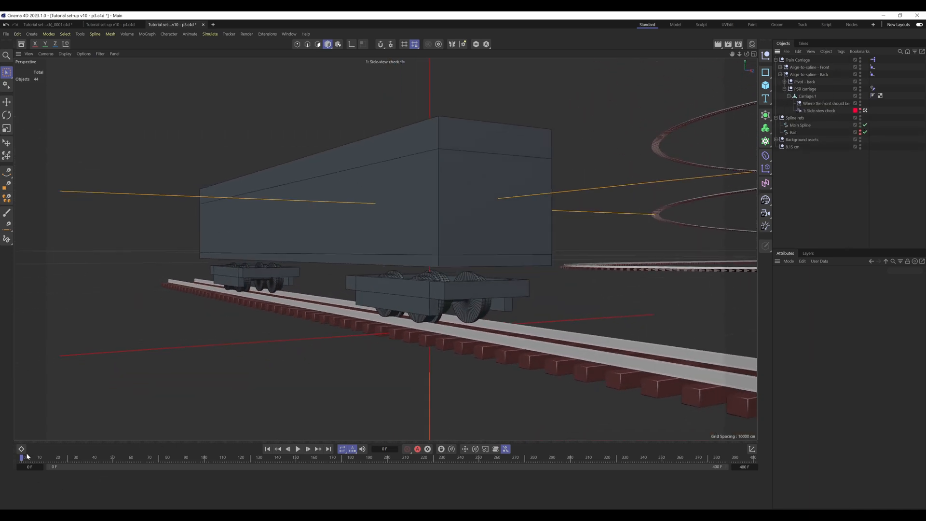
{"action": "left_click_drag", "start_coordinate": [27, 456], "coordinate": [137, 473]}
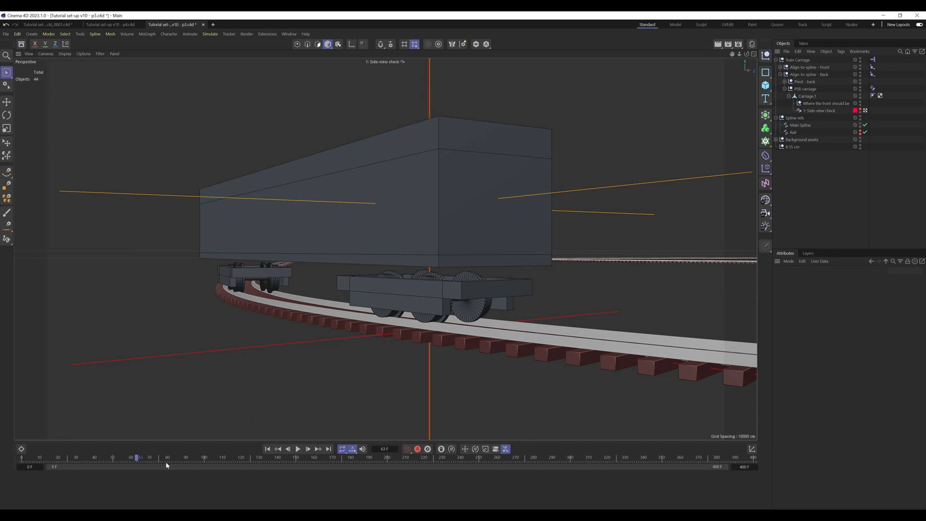
{"action": "left_click_drag", "start_coordinate": [138, 458], "coordinate": [244, 477]}
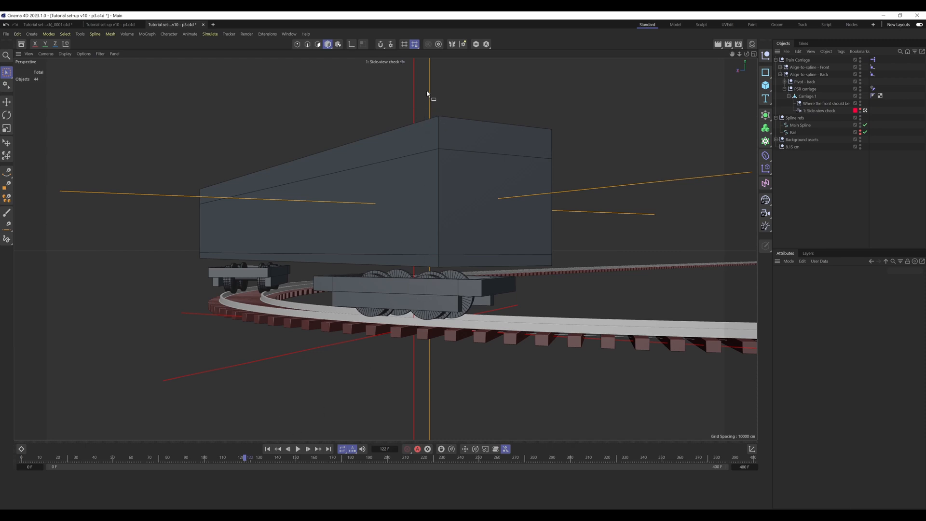
{"action": "left_click_drag", "start_coordinate": [246, 457], "coordinate": [325, 467]}
Step: Leave the side view camera and inspect the carriage and both locators on the track bend in the Top view at frame 167
{"action": "left_click", "coordinate": [865, 111]}
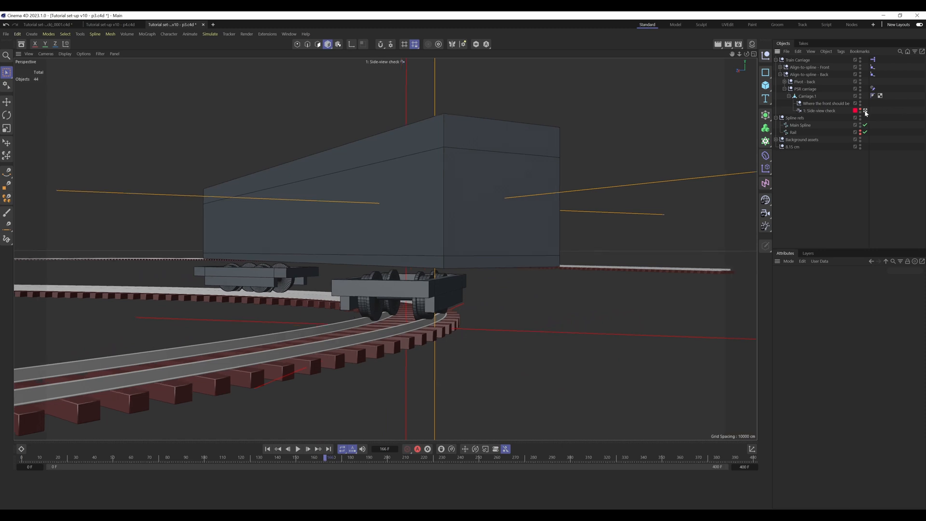
{"action": "left_click_drag", "start_coordinate": [498, 143], "coordinate": [457, 252], "text": "alt"}
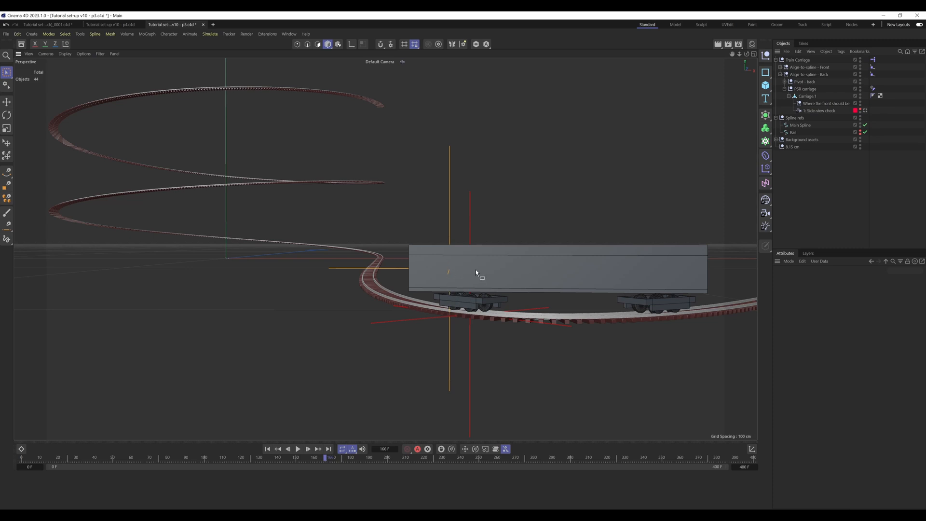
{"action": "left_click_drag", "start_coordinate": [490, 267], "coordinate": [406, 295], "text": "alt"}
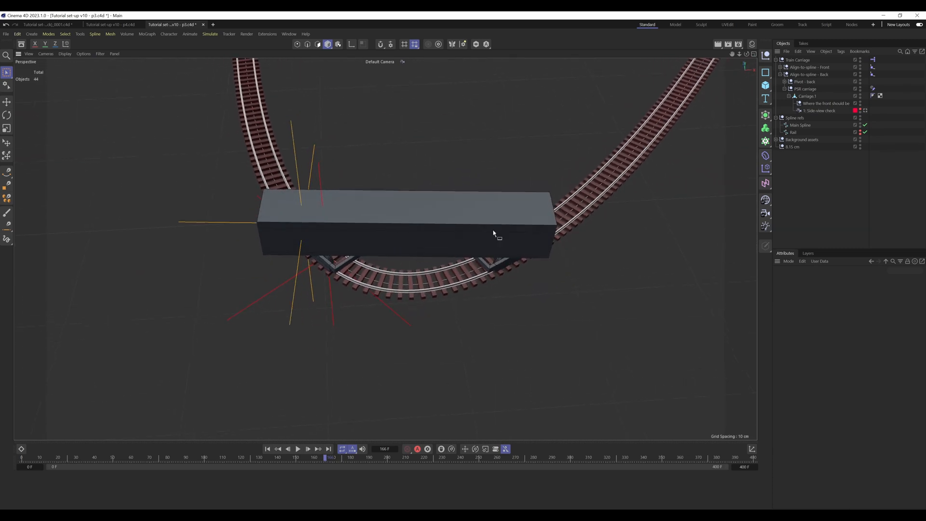
{"action": "key", "text": "F2"}
{"action": "right_click_drag", "start_coordinate": [496, 262], "coordinate": [427, 277], "text": "alt"}
{"action": "middle_click_drag", "start_coordinate": [344, 367], "coordinate": [378, 140], "text": "alt"}
{"action": "right_click_drag", "start_coordinate": [373, 339], "coordinate": [399, 320], "text": "alt"}
{"action": "scroll", "coordinate": [400, 320], "scroll_direction": "up", "scroll_amount": 10}
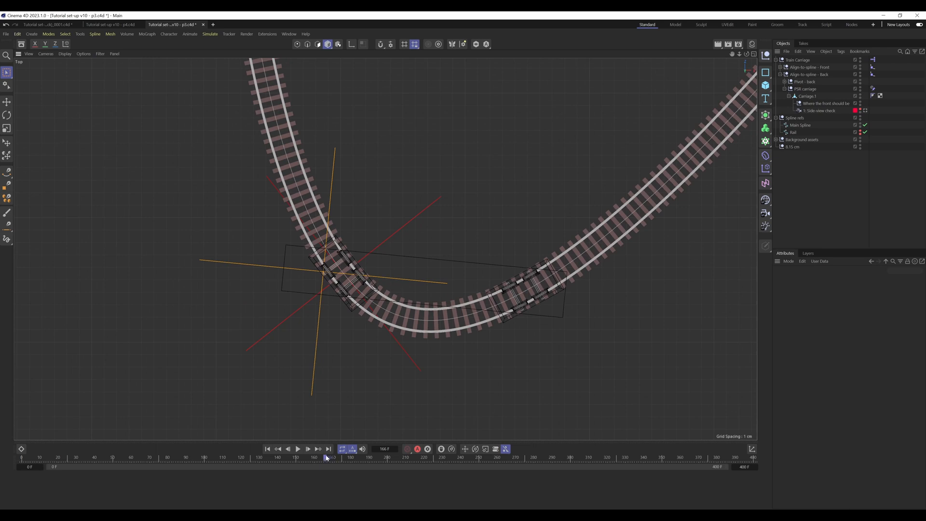
{"action": "left_click_drag", "start_coordinate": [326, 459], "coordinate": [328, 459]}
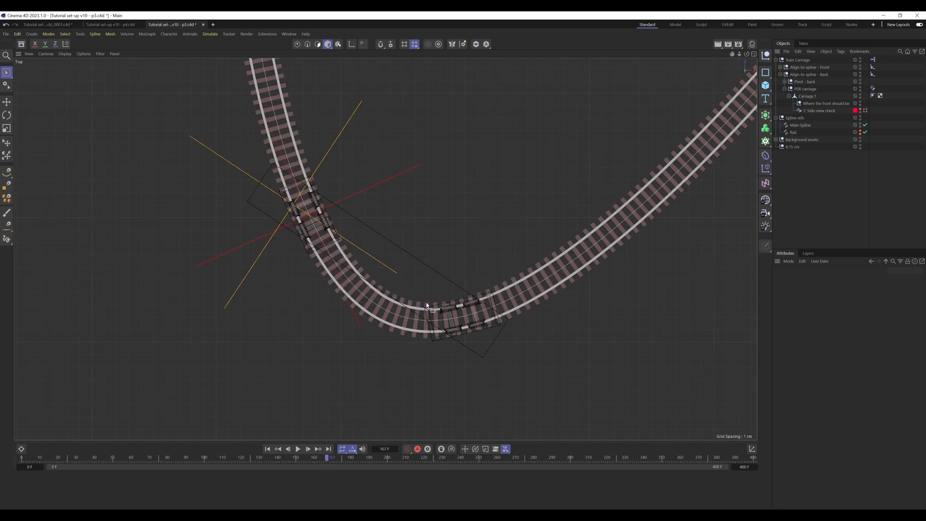
Step: Open the Train Carriage's XPresso node network and place its editor clear of the carriage in the viewport
{"action": "double_click", "coordinate": [874, 60]}
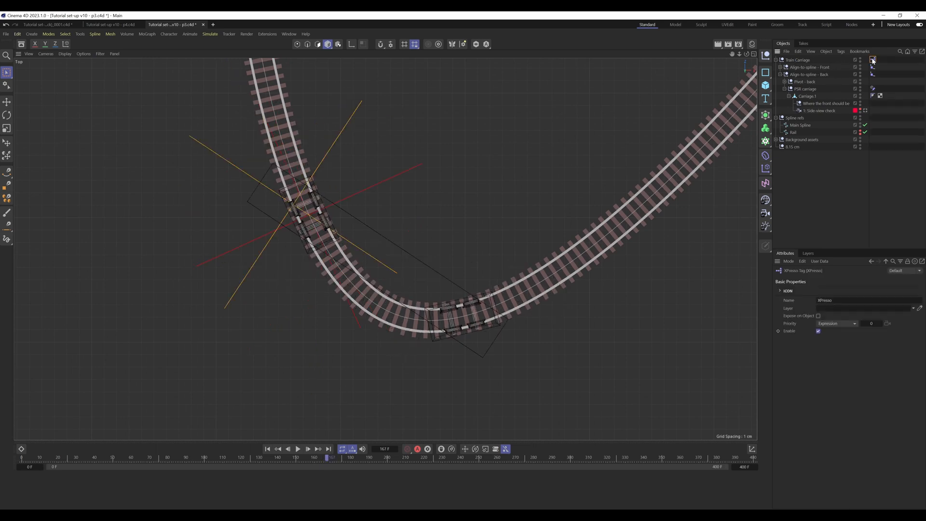
{"action": "left_click", "coordinate": [696, 188]}
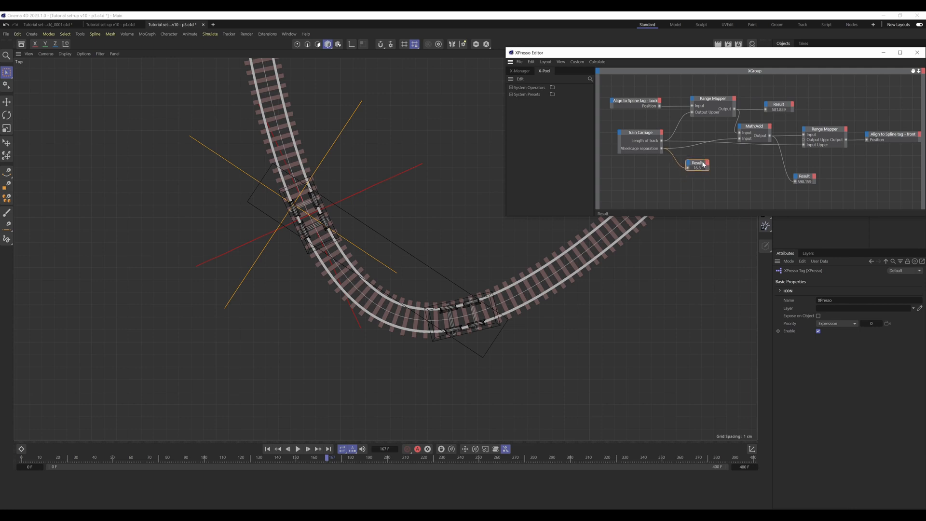
{"action": "left_click_drag", "start_coordinate": [761, 53], "coordinate": [597, 71]}
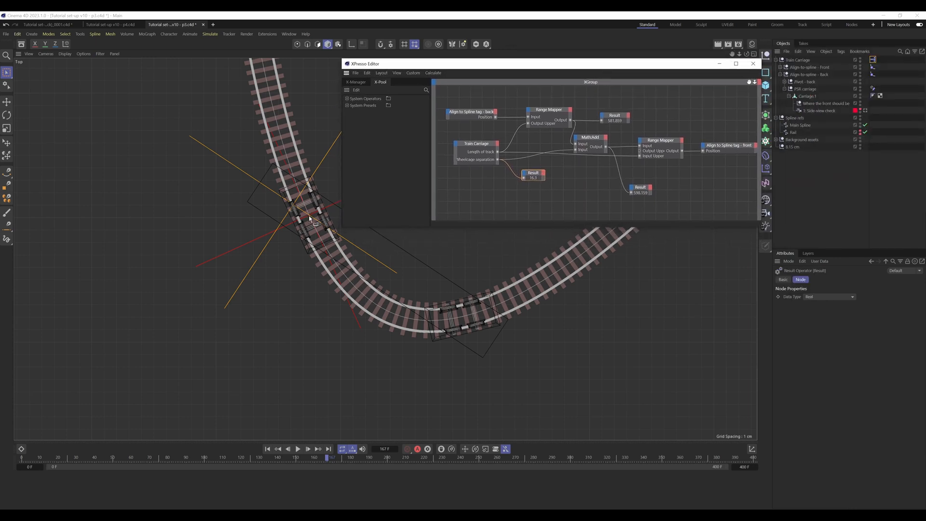
Step: Mark the center of the back wheelcage with a white Doodle Paint dot and move the XPresso Editor aside
{"action": "left_click", "coordinate": [7, 238]}
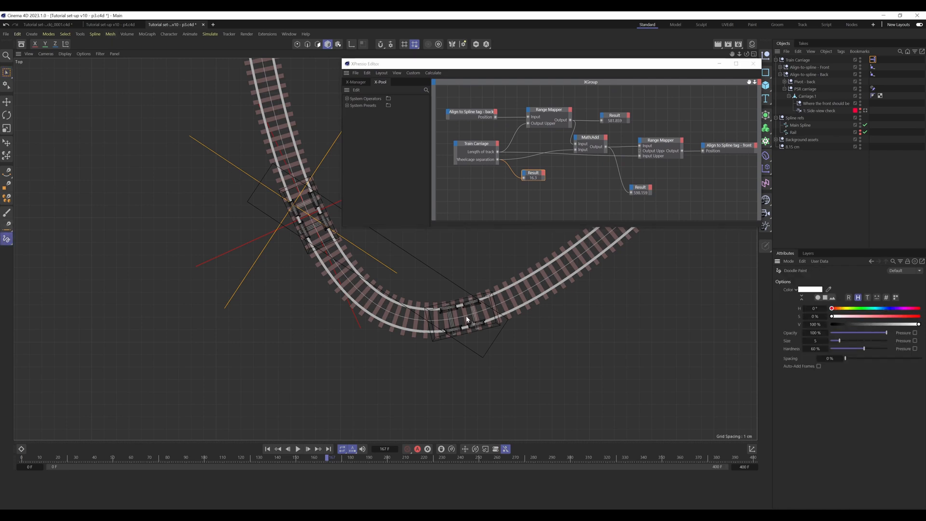
{"action": "left_click_drag", "start_coordinate": [463, 320], "coordinate": [462, 318]}
{"action": "left_click_drag", "start_coordinate": [444, 66], "coordinate": [520, 66]}
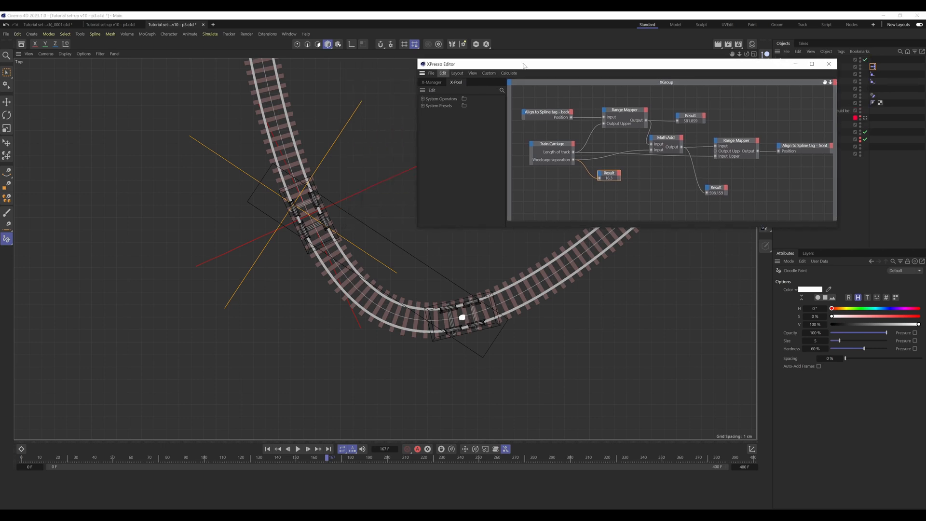
Step: Doodle a red dot at the front wheelcage's actual position and orange marks, hue 40°, at its intended position
{"action": "left_click_drag", "start_coordinate": [853, 318], "coordinate": [918, 316]}
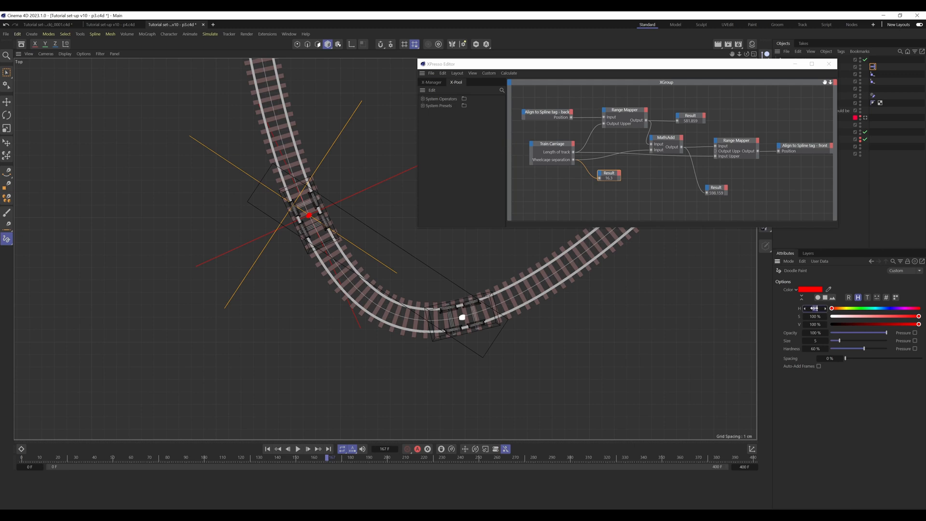
{"action": "key", "text": "Return"}
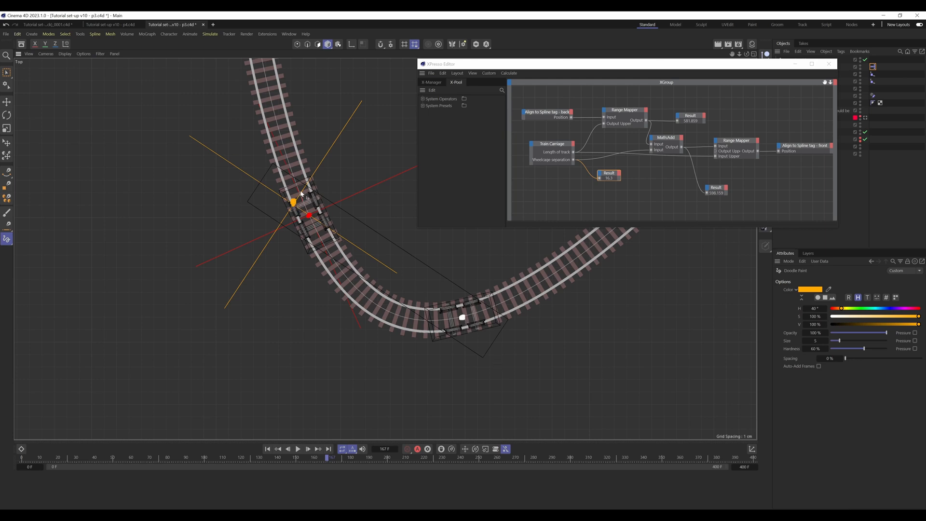
{"action": "left_click_drag", "start_coordinate": [301, 191], "coordinate": [300, 193]}
Step: Add the "Align-to-spline - Front" and "Align-to-spline - Back" nulls as nodes in the XPresso network and return to Rectangle Selection
{"action": "left_click_drag", "start_coordinate": [773, 64], "coordinate": [689, 67]}
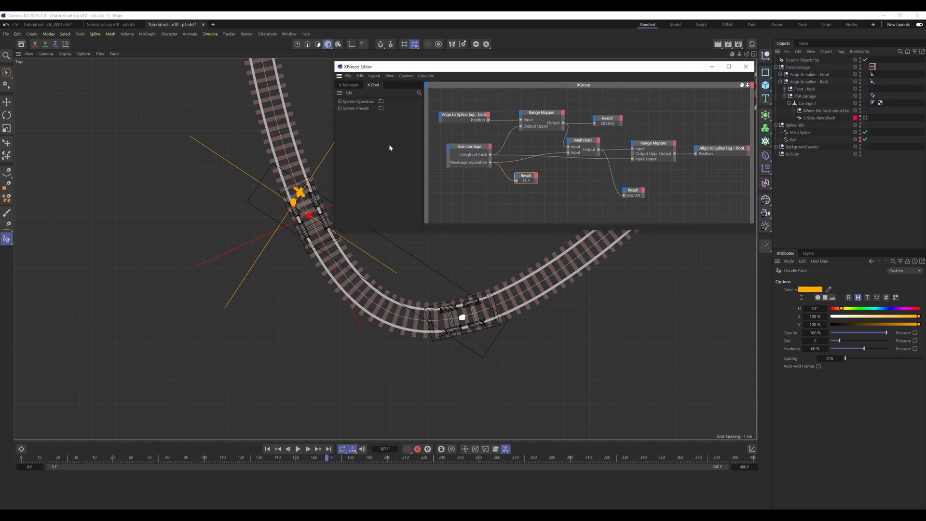
{"action": "left_click", "coordinate": [841, 74]}
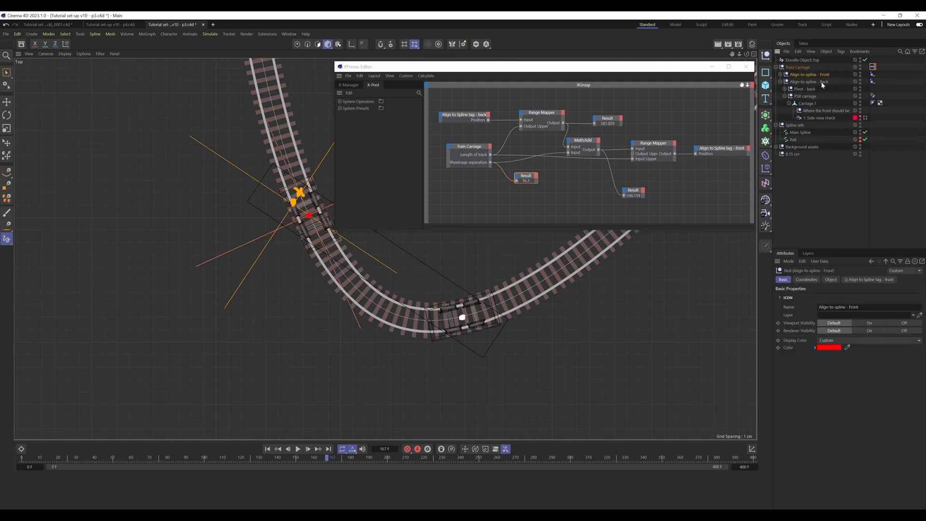
{"action": "left_click_drag", "start_coordinate": [830, 73], "coordinate": [462, 199]}
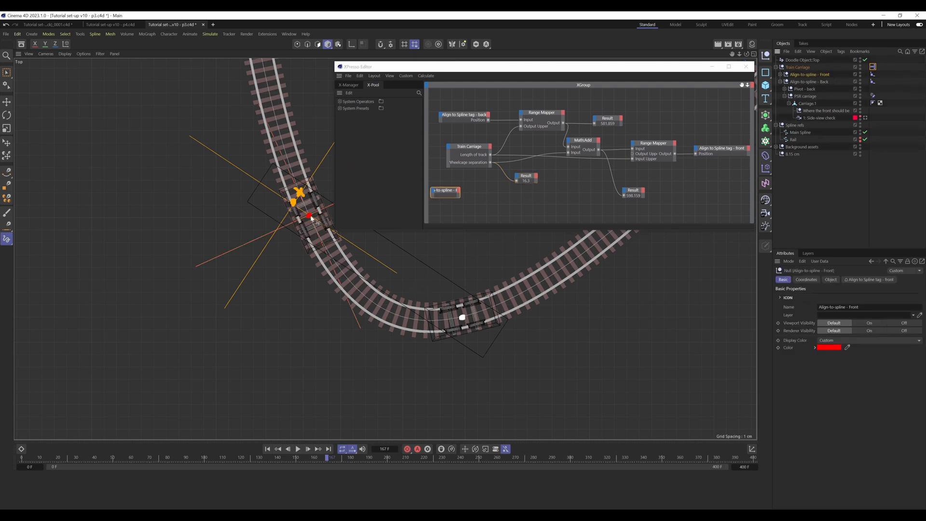
{"action": "left_click_drag", "start_coordinate": [817, 83], "coordinate": [450, 209]}
{"action": "left_click", "coordinate": [5, 74]}
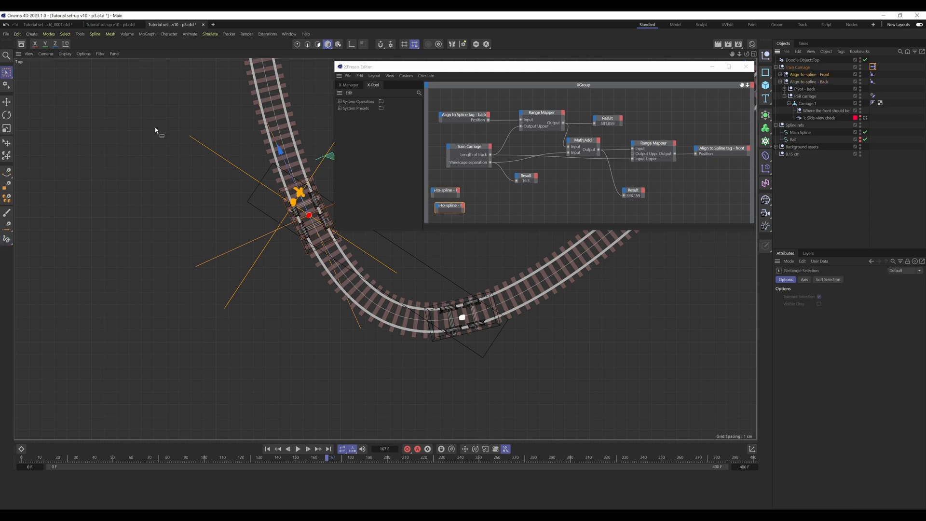
{"action": "left_click", "coordinate": [461, 198]}
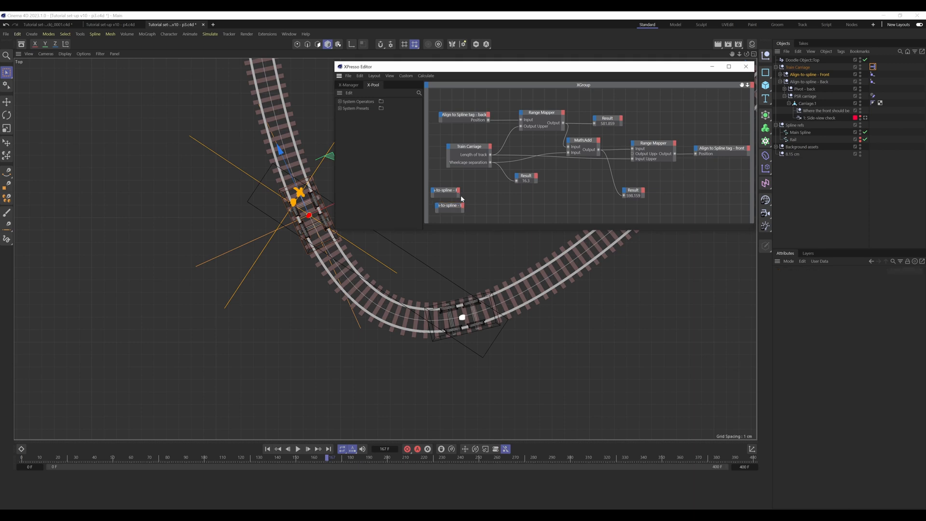
Step: Widen both align-to-spline null nodes to show their full names and add a Global Position output to the Front node
{"action": "left_click", "coordinate": [456, 192]}
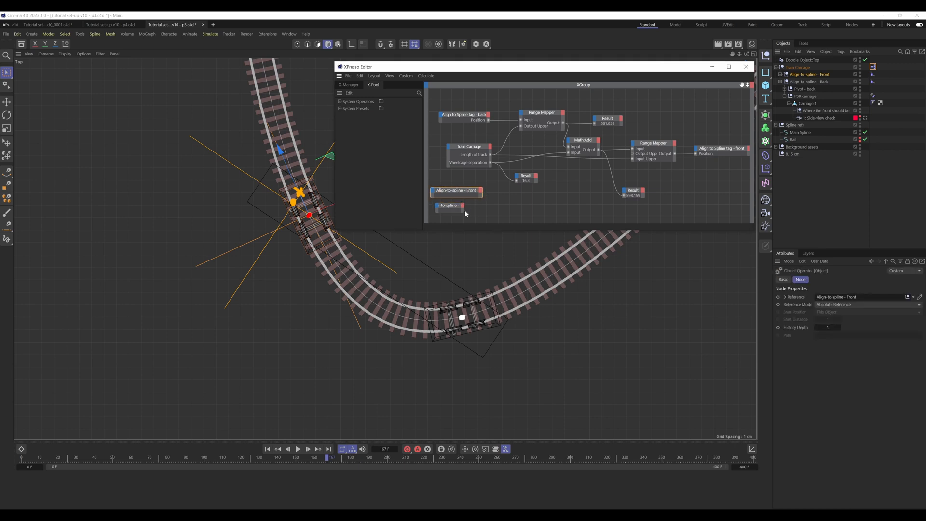
{"action": "left_click_drag", "start_coordinate": [463, 211], "coordinate": [486, 211]}
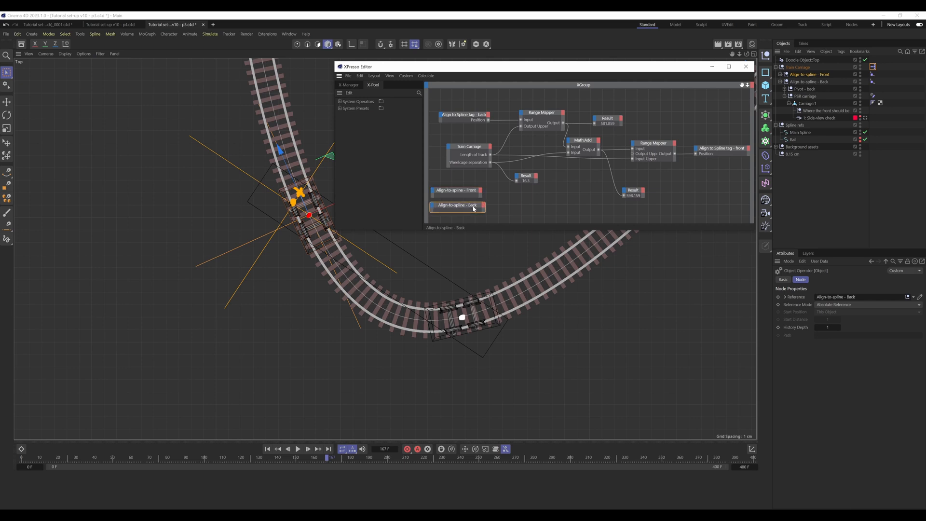
{"action": "left_click", "coordinate": [482, 191]}
{"action": "mouse_move", "coordinate": [504, 215]}
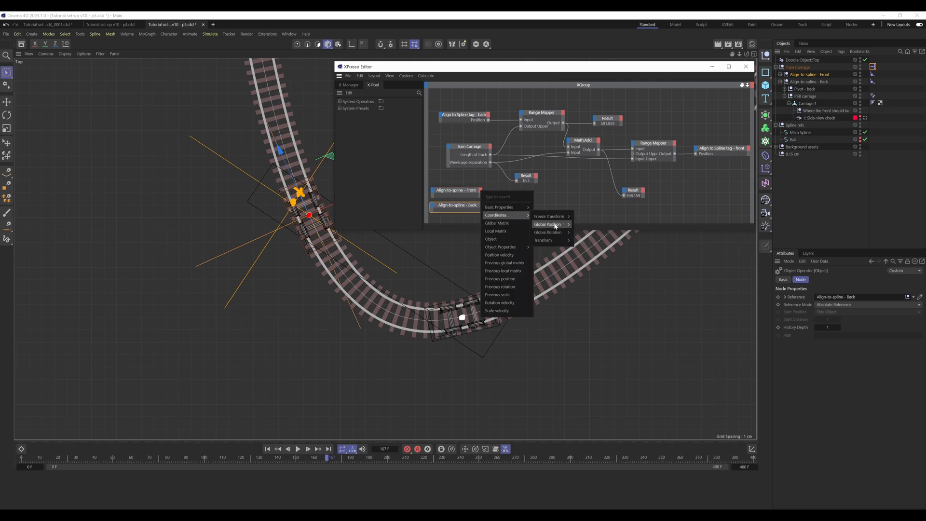
{"action": "mouse_move", "coordinate": [550, 224]}
{"action": "left_click", "coordinate": [592, 226]}
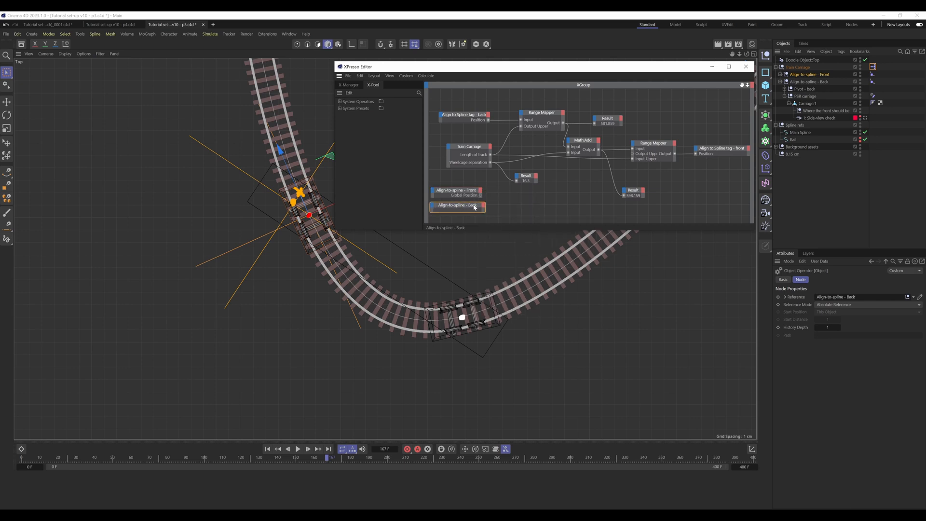
Step: Line up the "Align-to-spline - Back" node under the Front node and add a Global Position output to it
{"action": "left_click_drag", "start_coordinate": [473, 205], "coordinate": [470, 204]}
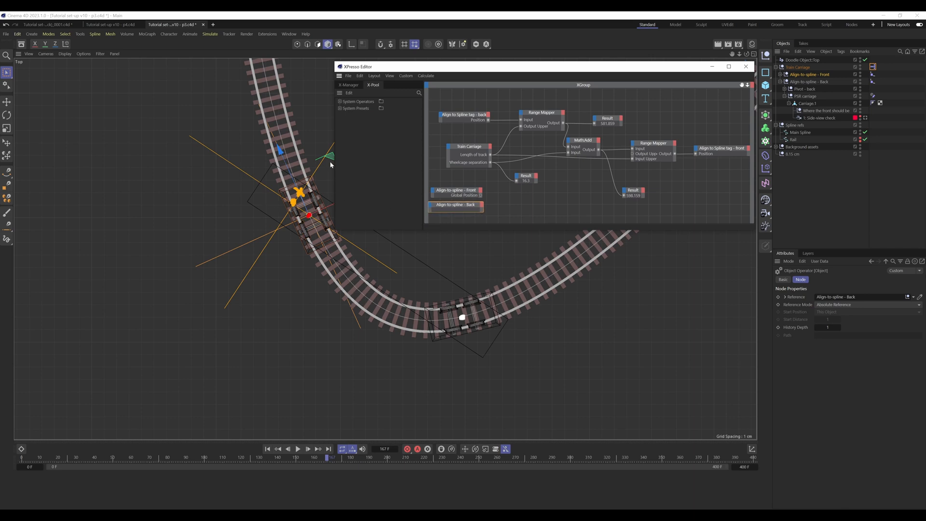
{"action": "left_click", "coordinate": [481, 205]}
{"action": "mouse_move", "coordinate": [504, 219]}
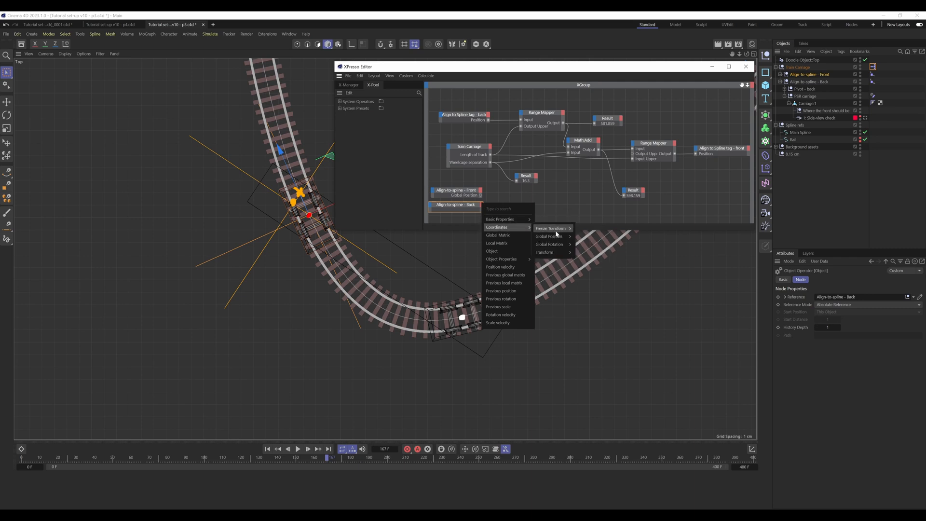
{"action": "mouse_move", "coordinate": [552, 229]}
{"action": "left_click", "coordinate": [591, 240]}
Step: Create a Distance node fed by both nulls' Global Position outputs and connect its output to a duplicated Result node
{"action": "right_click", "coordinate": [516, 202]}
{"action": "mouse_move", "coordinate": [515, 215]}
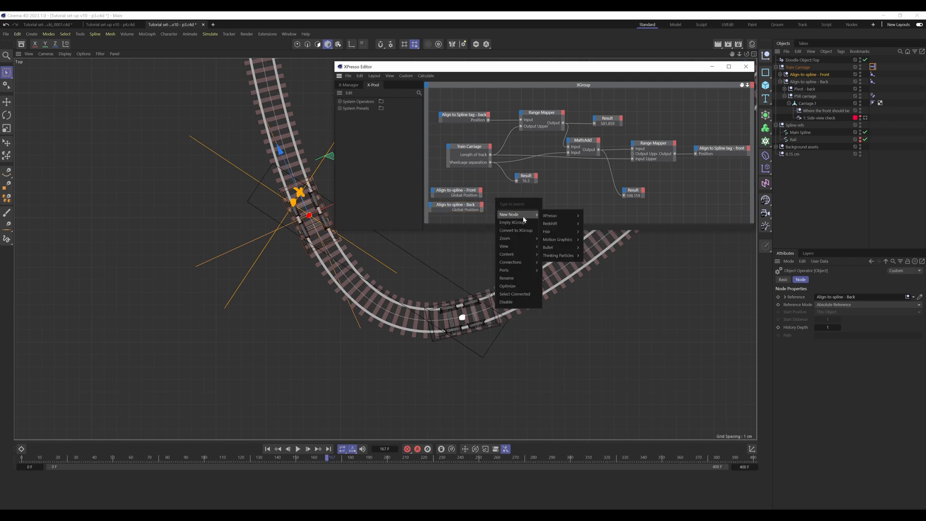
{"action": "mouse_move", "coordinate": [555, 216]}
{"action": "mouse_move", "coordinate": [598, 241]}
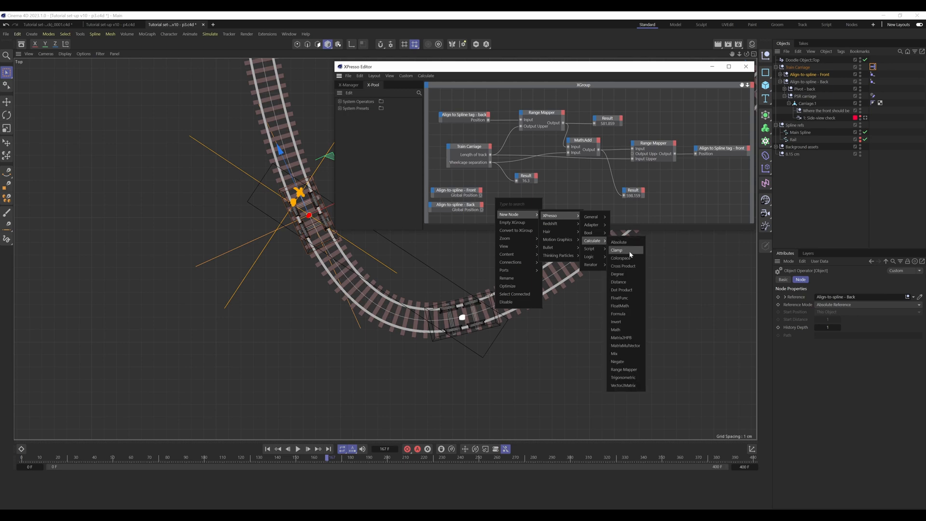
{"action": "left_click", "coordinate": [623, 281]}
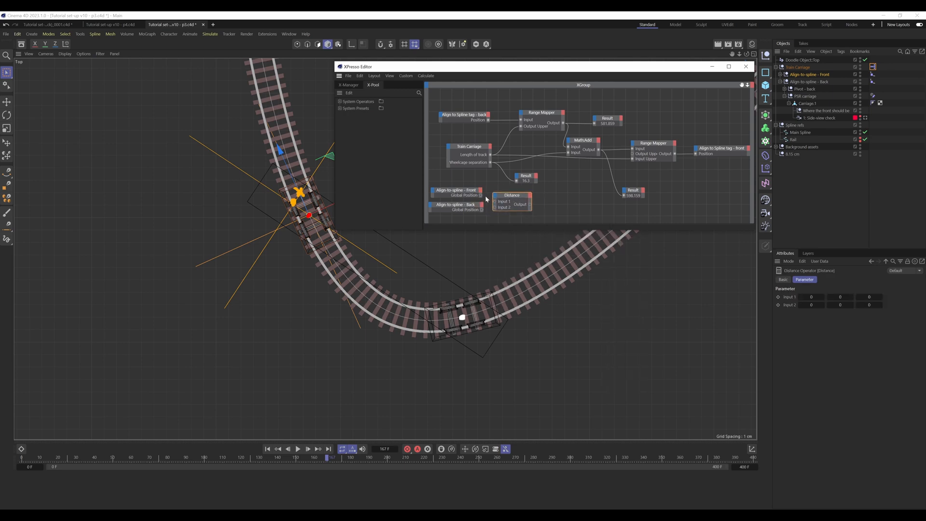
{"action": "left_click_drag", "start_coordinate": [481, 195], "coordinate": [495, 208]}
{"action": "left_click_drag", "start_coordinate": [526, 176], "coordinate": [556, 194], "text": "ctrl"}
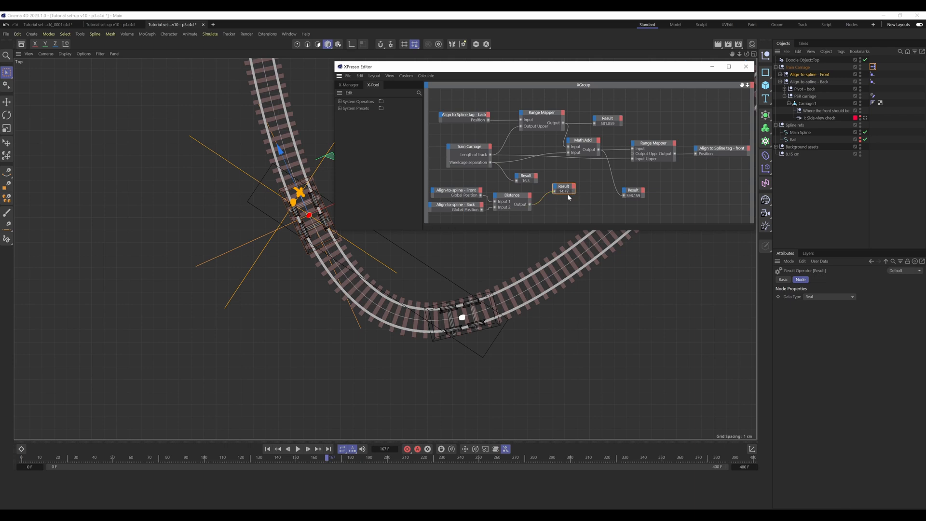
Step: Move the distance node group so its Result node sits directly beneath the wheelcage separation's Result node
{"action": "left_click_drag", "start_coordinate": [579, 211], "coordinate": [428, 186]}
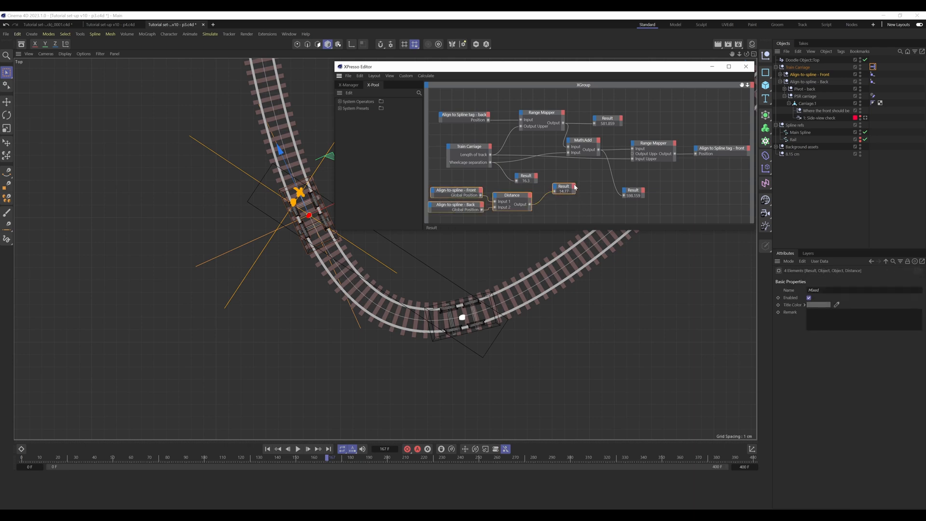
{"action": "left_click_drag", "start_coordinate": [569, 189], "coordinate": [530, 188]}
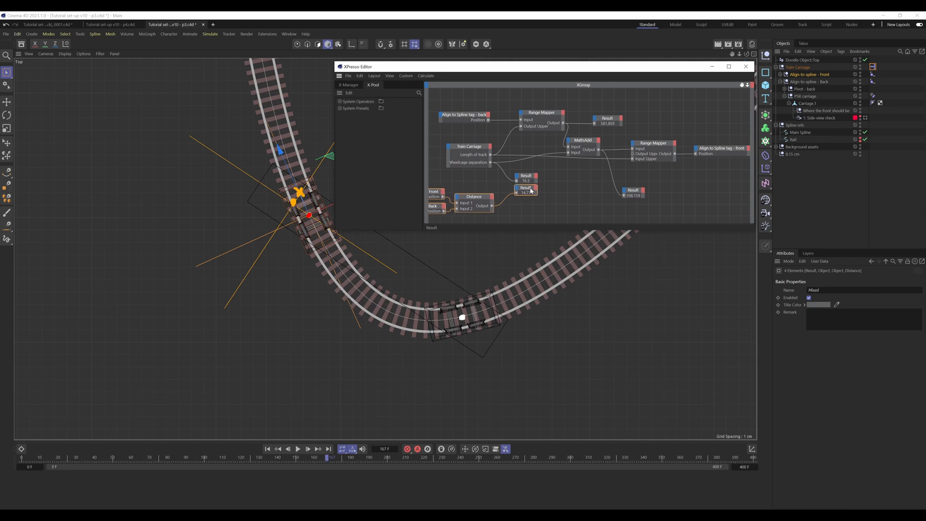
{"action": "left_click", "coordinate": [568, 195]}
{"action": "middle_click_drag", "start_coordinate": [460, 220], "coordinate": [531, 206]}
{"action": "scroll", "coordinate": [531, 206], "scroll_direction": "up", "scroll_amount": 3}
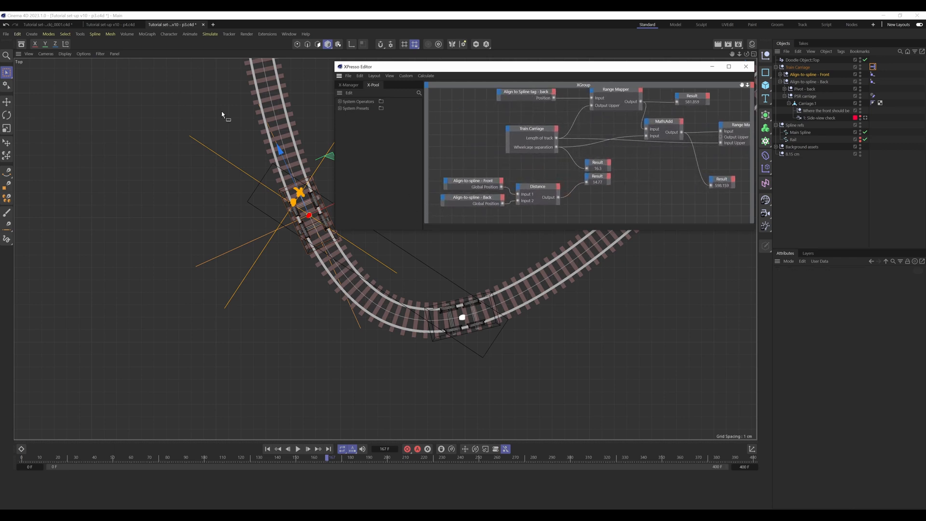
Step: Doodle an orange curve along the track between the back wheelcage and intended front position, labelled "16.3cm", and move the XPresso Editor clear
{"action": "left_click", "coordinate": [7, 238]}
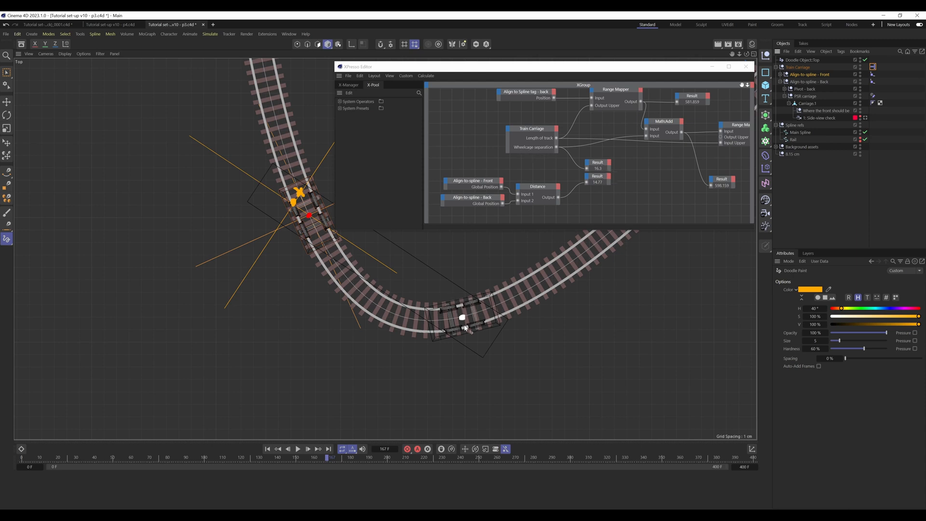
{"action": "mouse_move", "coordinate": [467, 325]}
{"action": "left_mouse_down"}
{"action": "mouse_move", "coordinate": [422, 326]}
{"action": "mouse_move", "coordinate": [348, 294]}
{"action": "mouse_move", "coordinate": [310, 238]}
{"action": "mouse_move", "coordinate": [297, 211]}
{"action": "mouse_move", "coordinate": [306, 208]}
{"action": "left_mouse_up"}
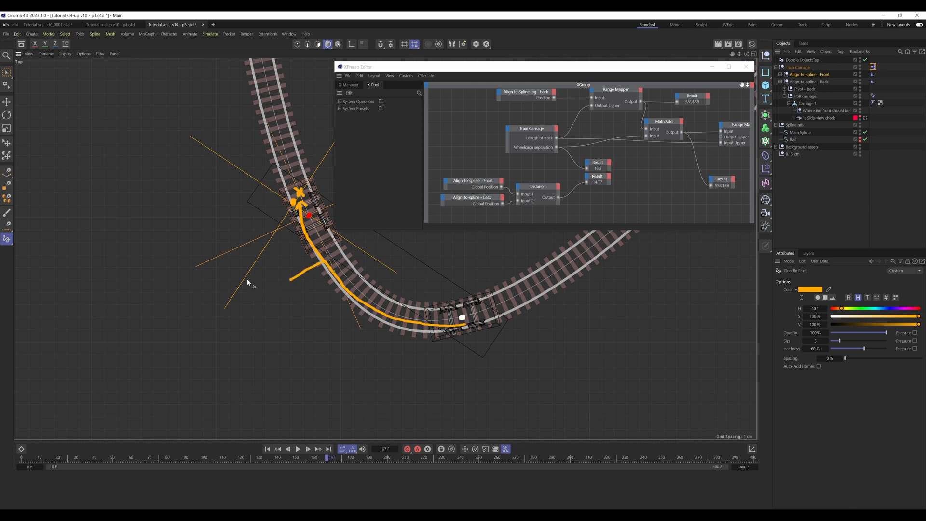
{"action": "left_click_drag", "start_coordinate": [260, 299], "coordinate": [261, 291]}
{"action": "left_click", "coordinate": [269, 296]}
{"action": "mouse_move", "coordinate": [277, 281]}
{"action": "left_mouse_down"}
{"action": "mouse_move", "coordinate": [284, 288]}
{"action": "mouse_move", "coordinate": [276, 296]}
{"action": "mouse_move", "coordinate": [310, 299]}
{"action": "left_mouse_up"}
{"action": "left_click_drag", "start_coordinate": [463, 69], "coordinate": [476, 36]}
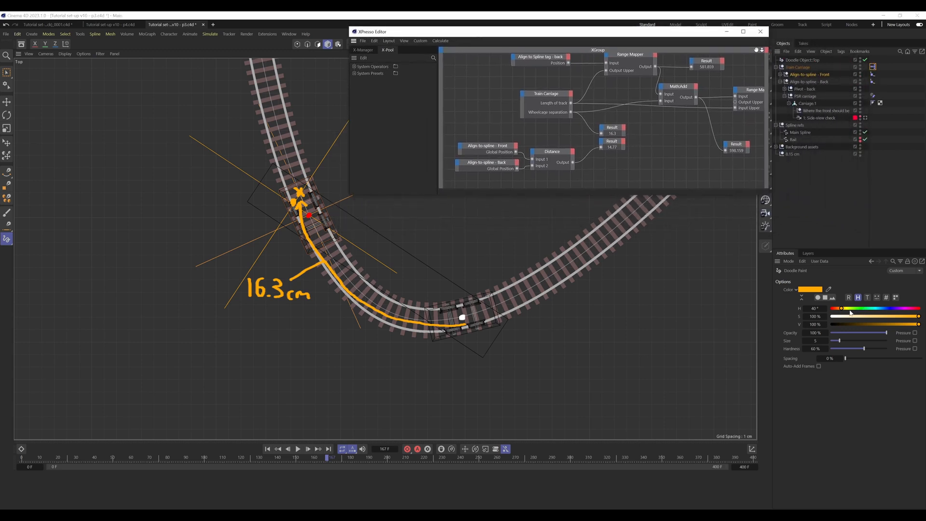
Step: Set the doodle hue to 0° and draw a straight red line between the back and actual front wheelcage positions, labelled "14.77cm"
{"action": "left_click_drag", "start_coordinate": [850, 309], "coordinate": [828, 309]}
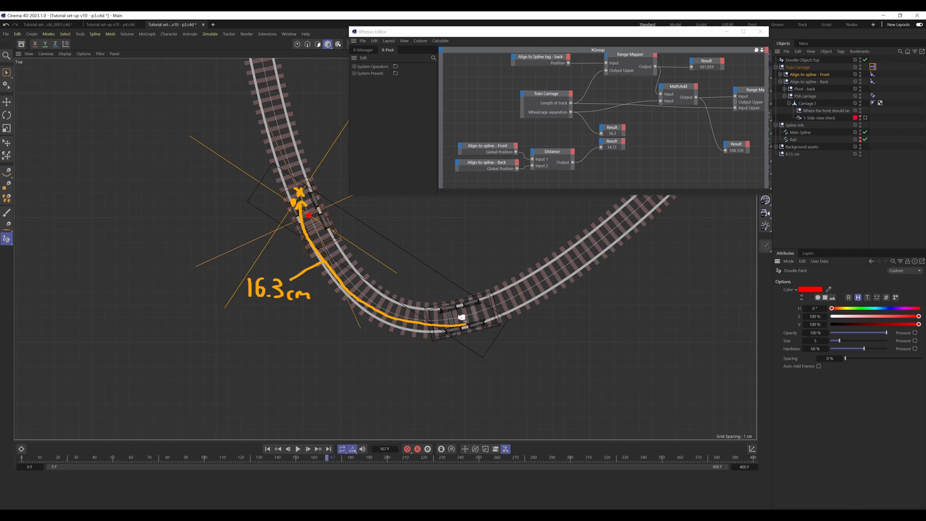
{"action": "left_click_drag", "start_coordinate": [462, 317], "coordinate": [315, 222]}
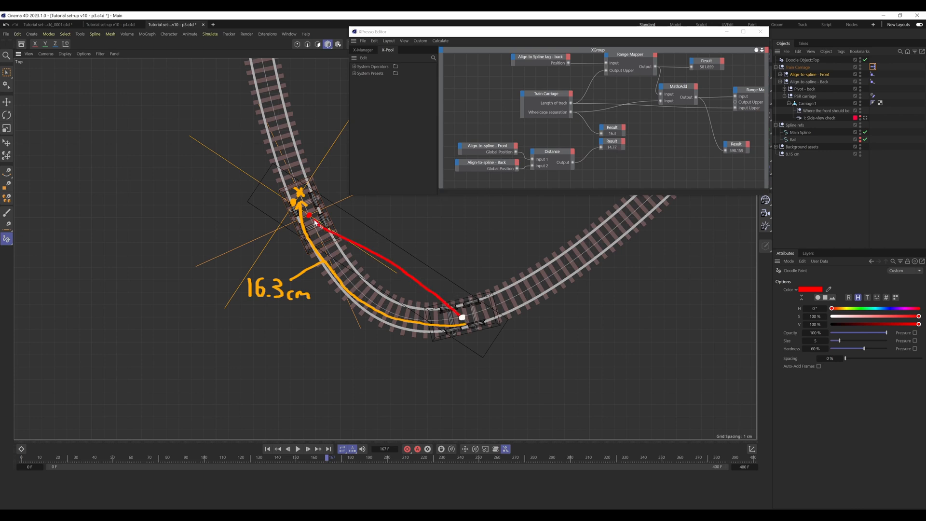
{"action": "key", "text": "ctrl+z"}
{"action": "left_click_drag", "start_coordinate": [462, 316], "coordinate": [312, 219]}
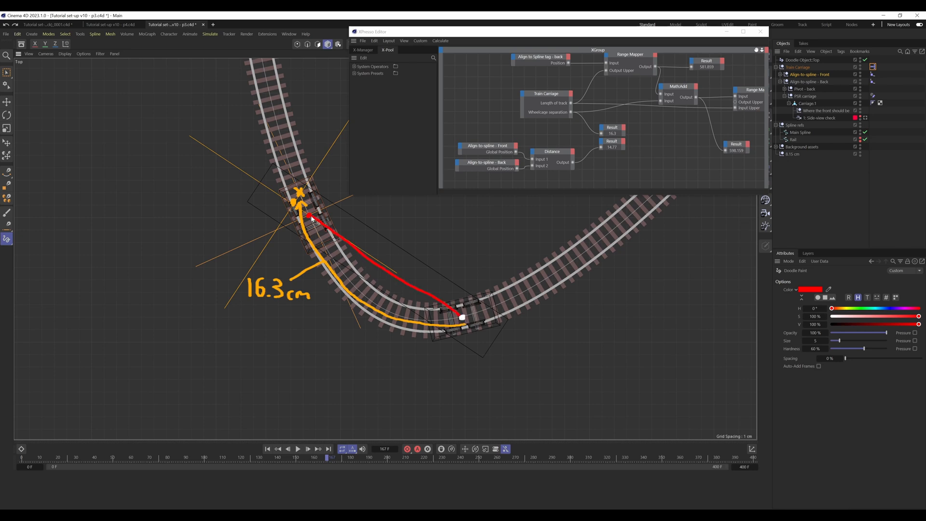
{"action": "mouse_move", "coordinate": [378, 266]}
{"action": "left_mouse_down"}
{"action": "mouse_move", "coordinate": [436, 240]}
{"action": "mouse_move", "coordinate": [426, 247]}
{"action": "left_mouse_up"}
{"action": "left_click", "coordinate": [440, 247]}
{"action": "left_click_drag", "start_coordinate": [484, 248], "coordinate": [494, 243]}
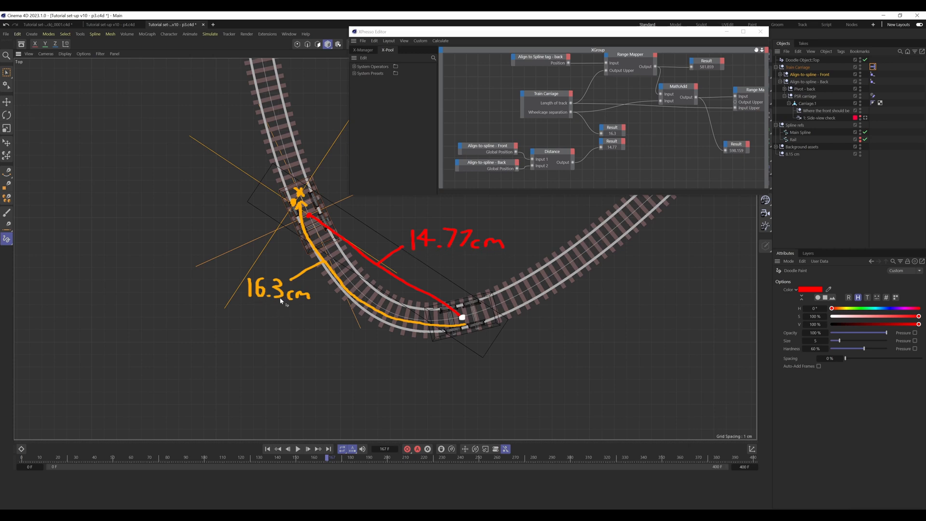
Step: Close the XPresso Editor, delete the Doodle Object and return to the perspective view
{"action": "left_click", "coordinate": [663, 134]}
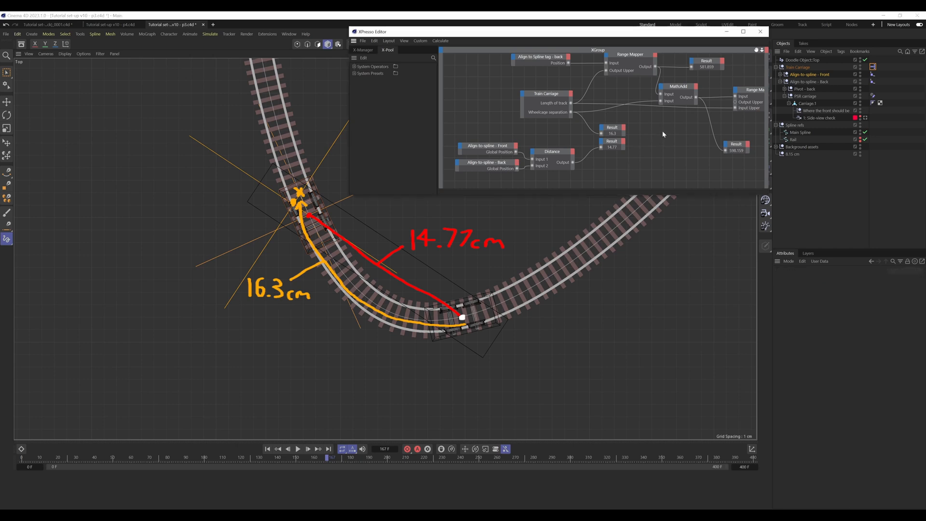
{"action": "left_click", "coordinate": [760, 31]}
{"action": "left_click", "coordinate": [813, 60]}
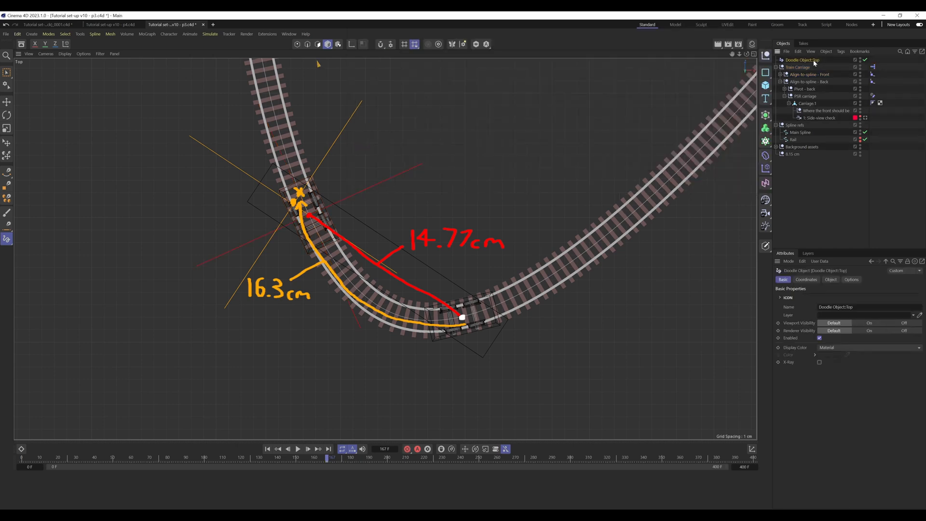
{"action": "key", "text": "Delete"}
{"action": "key", "text": "F1"}
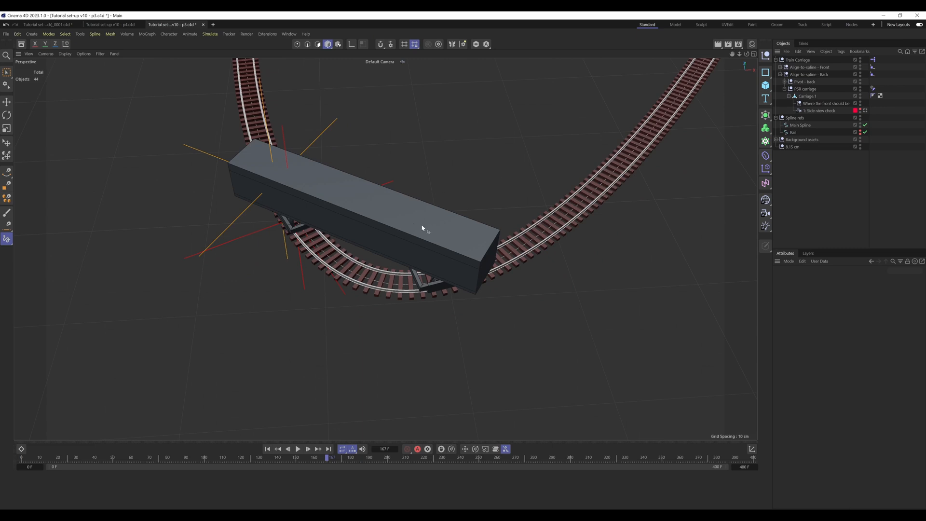
Step: Duplicate the "Align-to-spline - Front" null within Train Carriage and rename the copy "Align-to-spline - New Front"
{"action": "right_click_drag", "start_coordinate": [422, 224], "coordinate": [374, 241], "text": "alt"}
{"action": "left_click_drag", "start_coordinate": [410, 233], "coordinate": [541, 213], "text": "alt"}
{"action": "right_click_drag", "start_coordinate": [356, 247], "coordinate": [412, 231], "text": "alt"}
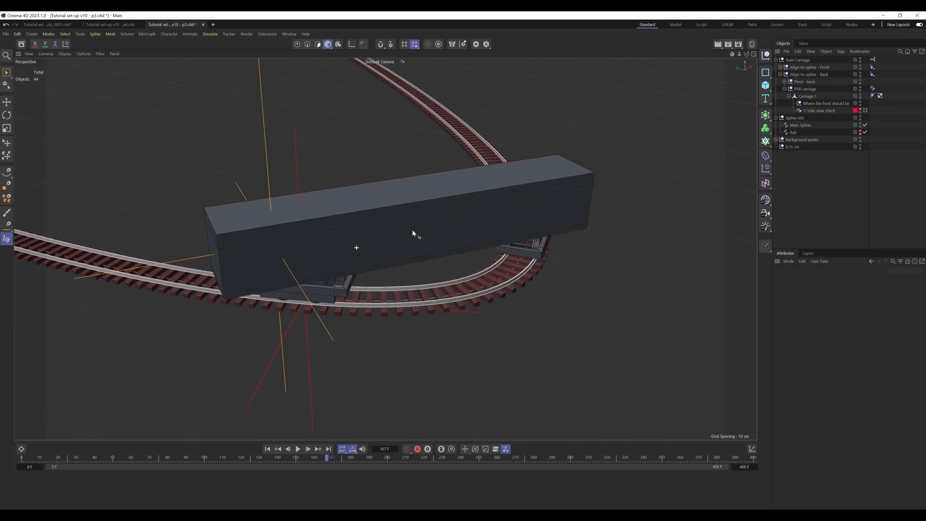
{"action": "left_click_drag", "start_coordinate": [412, 232], "coordinate": [385, 282], "text": "alt"}
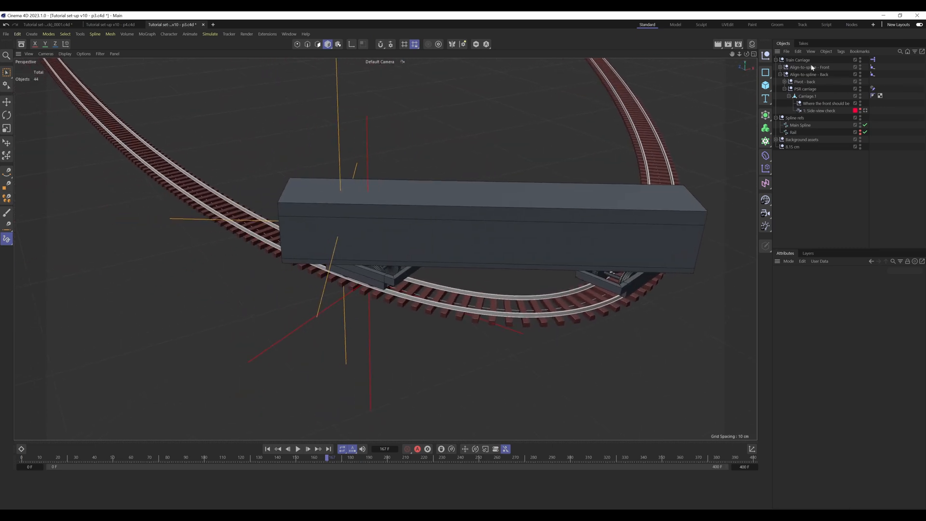
{"action": "left_click", "coordinate": [780, 74]}
{"action": "left_click_drag", "start_coordinate": [813, 67], "coordinate": [823, 71], "text": "ctrl"}
{"action": "double_click", "coordinate": [829, 75]}
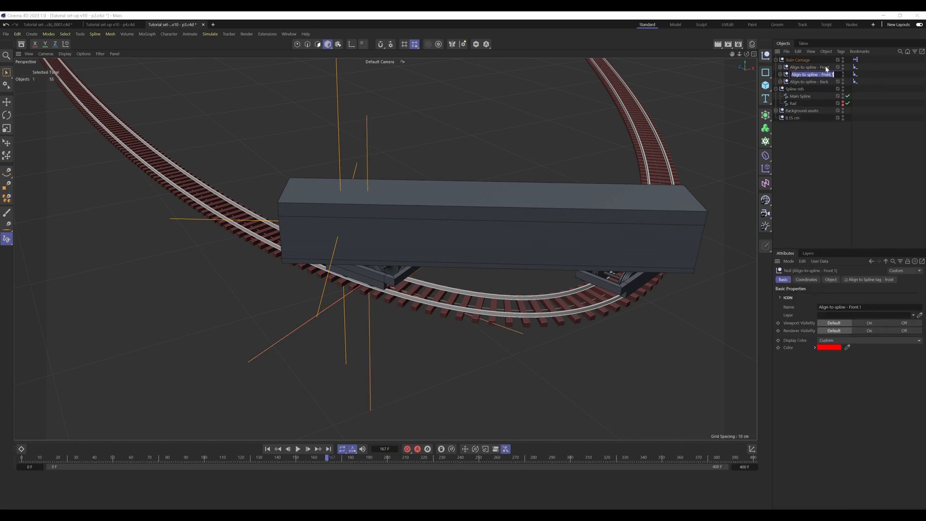
{"action": "key", "text": "Right"}
{"action": "key", "text": "ctrl+Left"}
{"action": "left_click", "coordinate": [895, 81]}
Step: Rename the original front null "Align-to-spline - Dummy Front"
{"action": "left_click", "coordinate": [830, 68]}
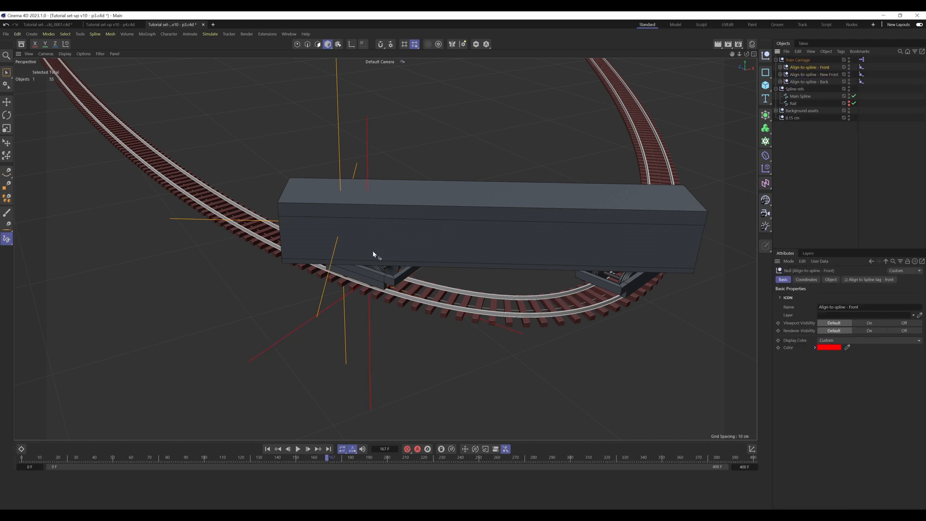
{"action": "double_click", "coordinate": [829, 68]}
{"action": "key", "text": "ctrl+Left"}
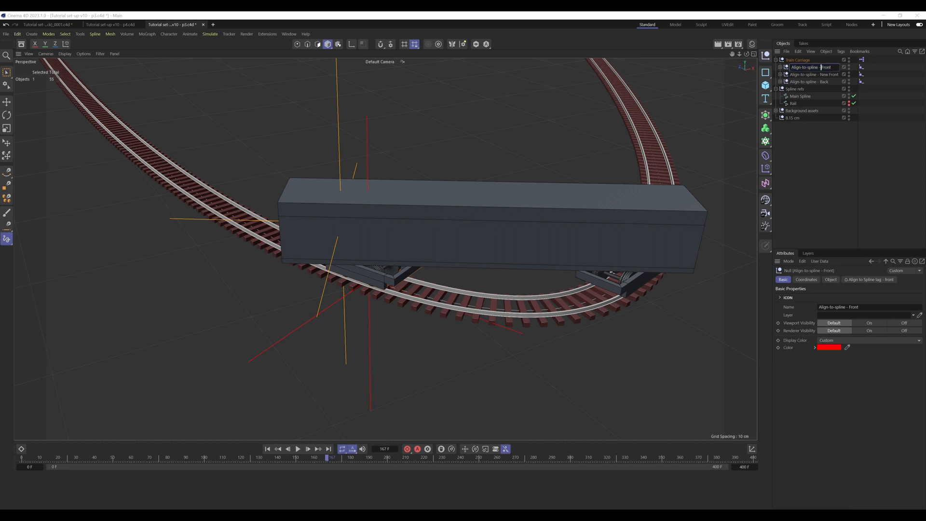
{"action": "type", "text": "Dummy"}
{"action": "left_click", "coordinate": [911, 77]}
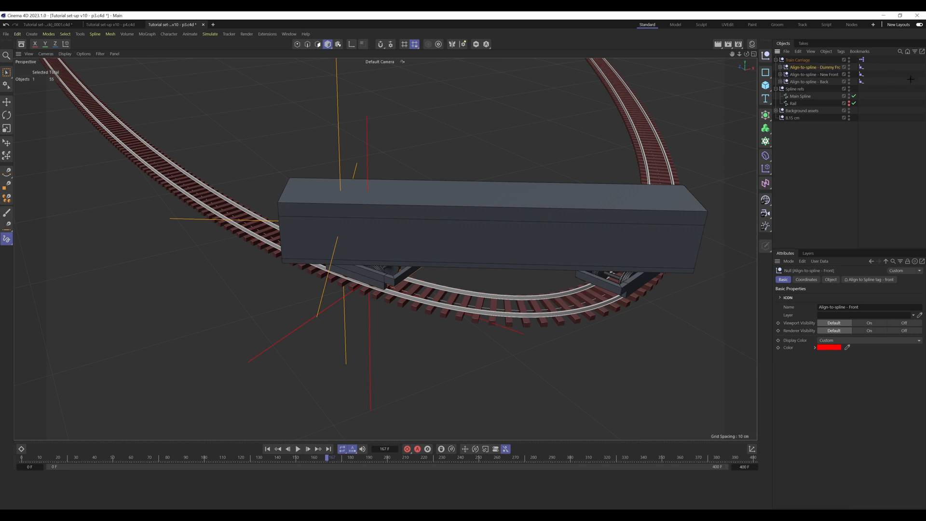
Step: Delete the "Pivot - front" child from the "Align-to-spline - Dummy Front" null and select the dummy null
{"action": "left_click", "coordinate": [835, 69]}
{"action": "left_click", "coordinate": [833, 74]}
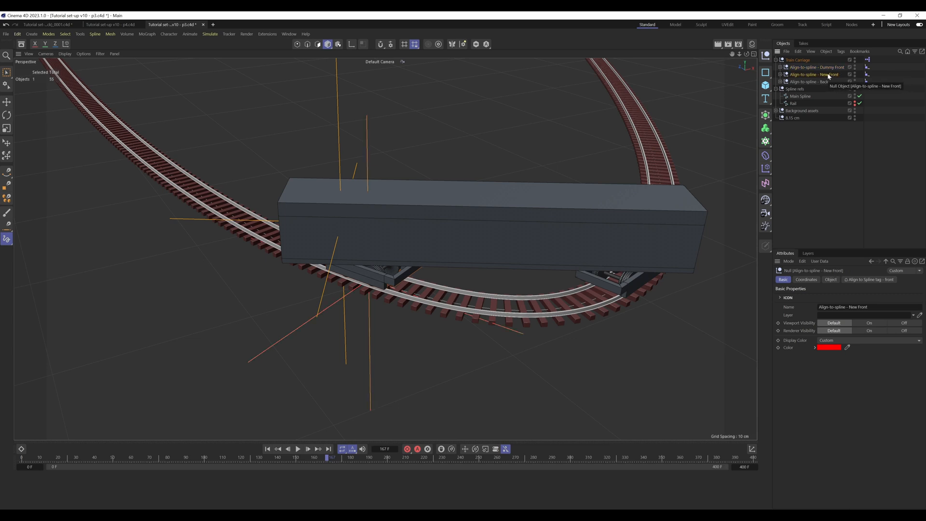
{"action": "left_click", "coordinate": [887, 75]}
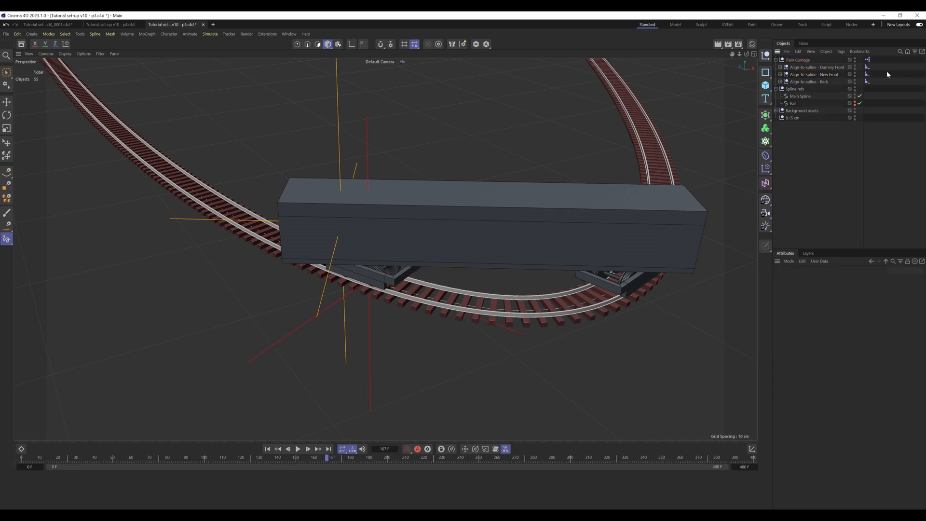
{"action": "left_click", "coordinate": [810, 68]}
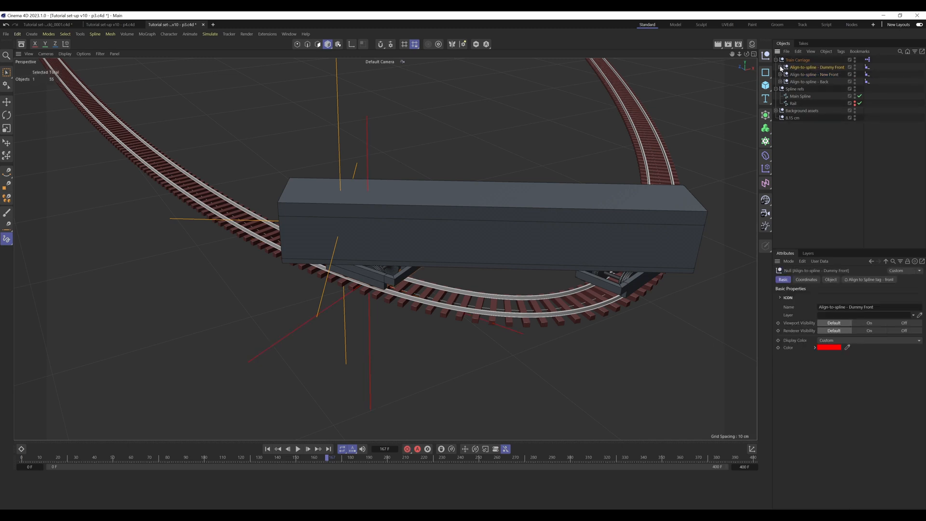
{"action": "left_click", "coordinate": [780, 68]}
{"action": "left_click", "coordinate": [806, 74]}
{"action": "key", "text": "Delete"}
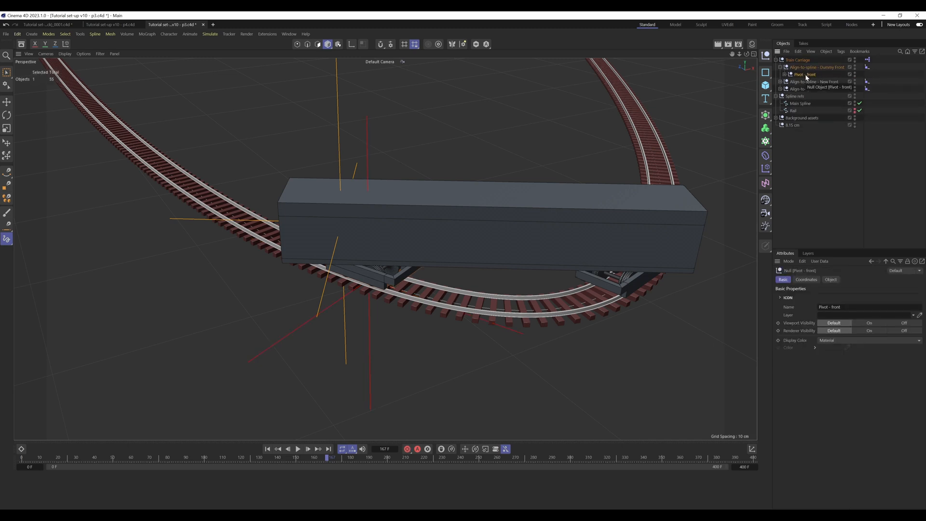
{"action": "left_click", "coordinate": [837, 68]}
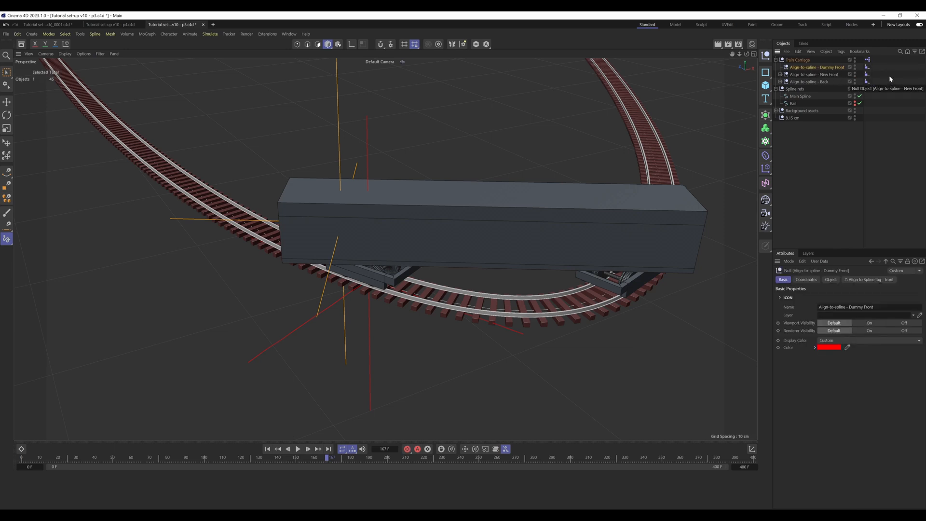
Step: Move the XPresso tag from Train Carriage to the "Align-to-spline - Back" null and place that null above "Align-to-spline - Dummy Front"
{"action": "left_click", "coordinate": [869, 60]}
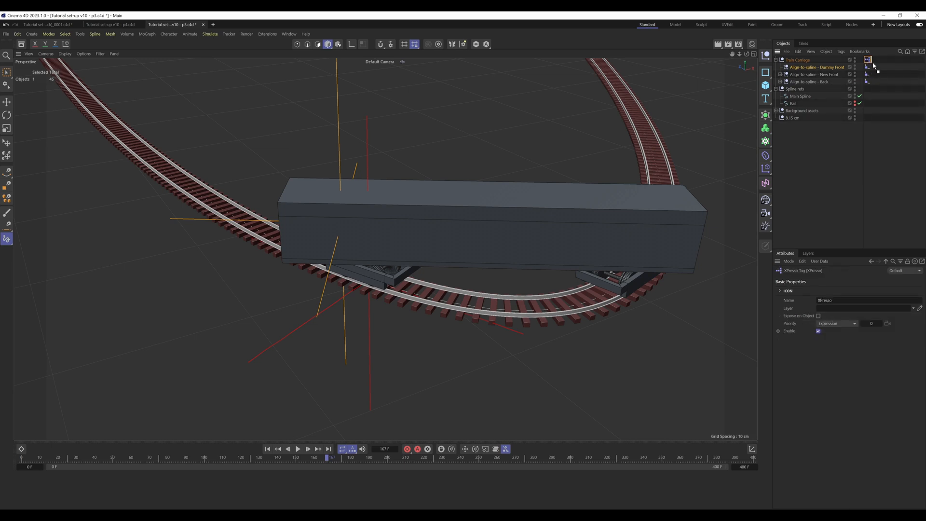
{"action": "left_click_drag", "start_coordinate": [874, 66], "coordinate": [875, 82]}
{"action": "left_click", "coordinate": [808, 83]}
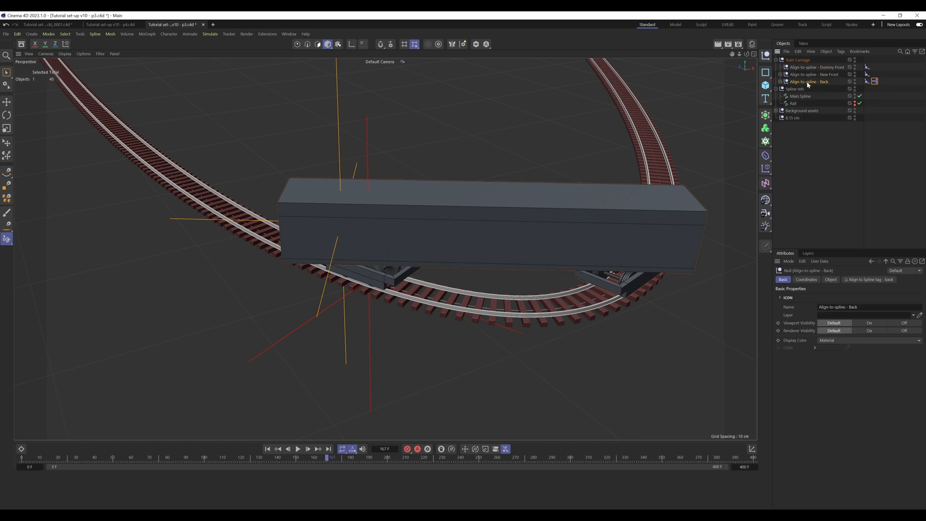
{"action": "left_click_drag", "start_coordinate": [808, 85], "coordinate": [817, 66]}
Step: Open the Back null's XPresso graph and arrange the editor so the whole node network and the carriage can be seen
{"action": "double_click", "coordinate": [874, 67]}
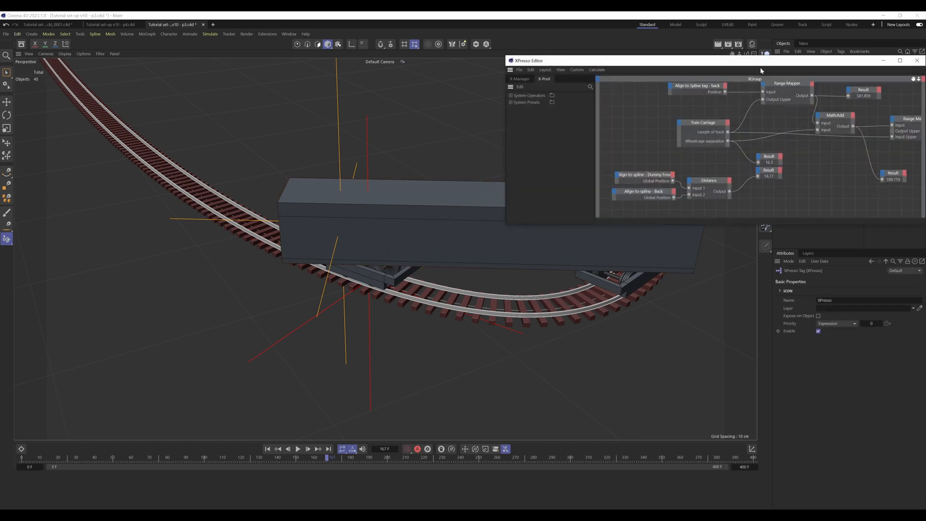
{"action": "left_click_drag", "start_coordinate": [761, 71], "coordinate": [582, 94]}
{"action": "left_click_drag", "start_coordinate": [740, 102], "coordinate": [681, 107]}
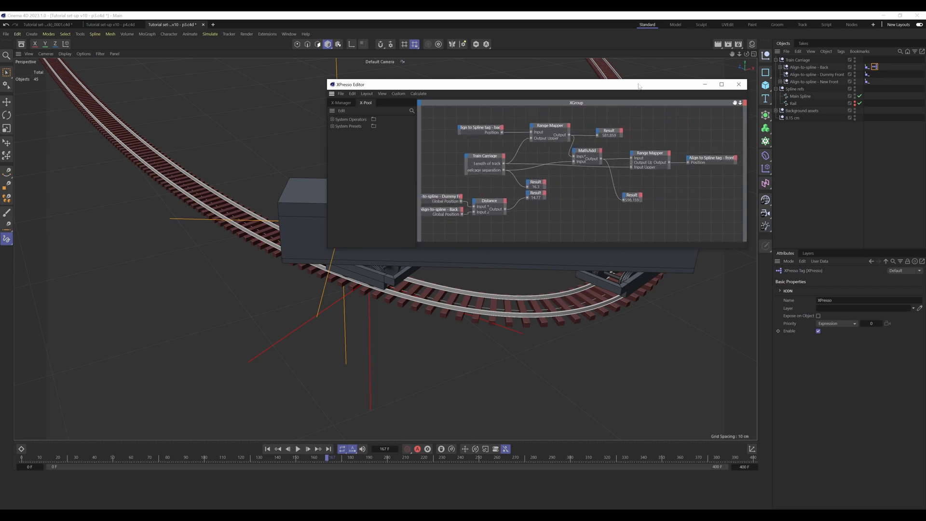
{"action": "left_click_drag", "start_coordinate": [638, 86], "coordinate": [632, 32]}
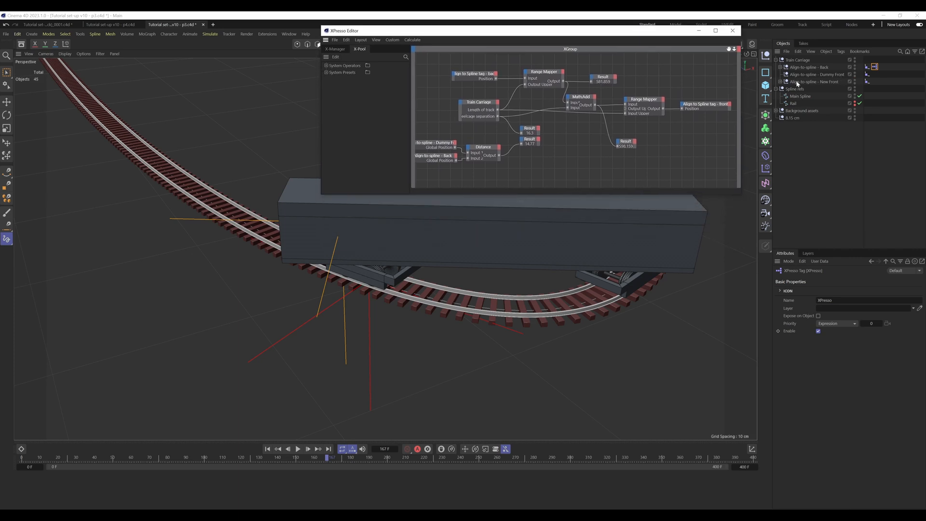
Step: Rename the Align to Spline tag on the "Align-to-spline - Dummy Front" null "Align to Spline tag - Dummy front"
{"action": "left_click", "coordinate": [868, 75]}
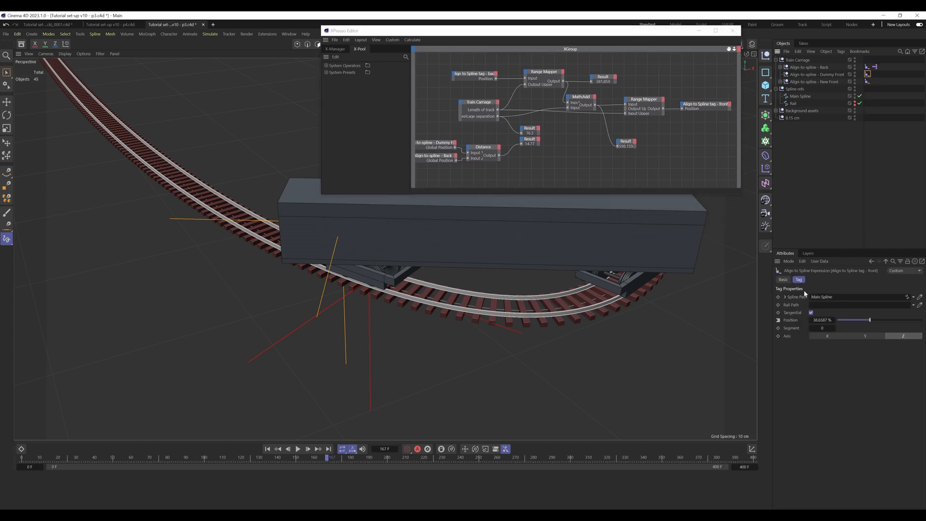
{"action": "left_click", "coordinate": [854, 308]}
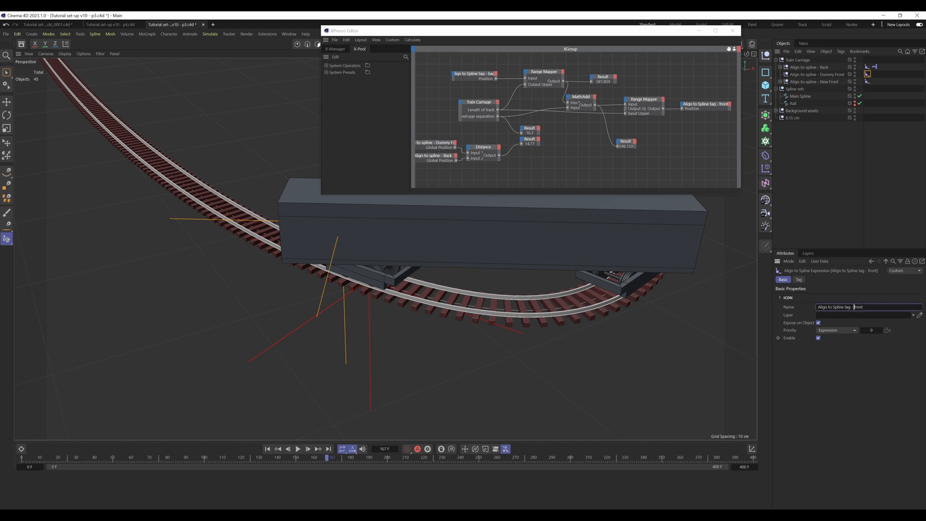
{"action": "type", "text": "Dummy"}
{"action": "key", "text": "Return"}
{"action": "left_click", "coordinate": [849, 231]}
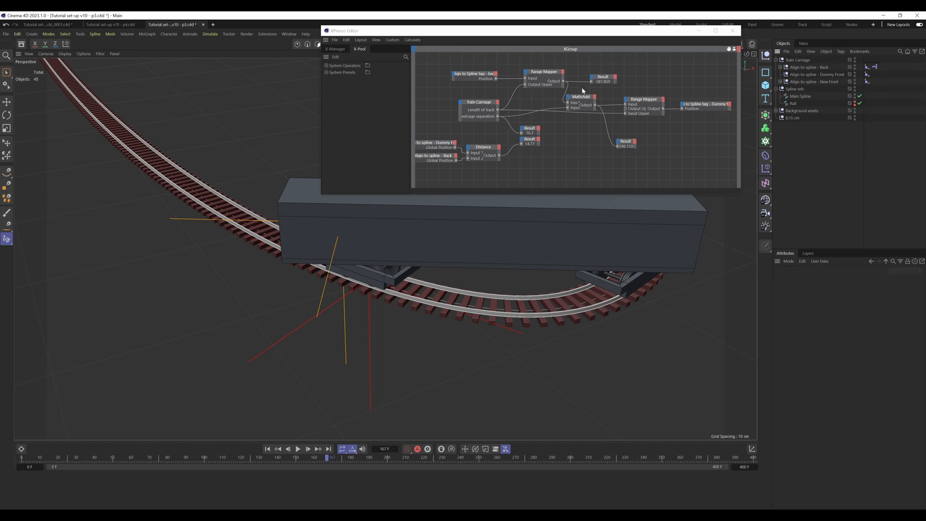
Step: Move the Distance node group with its Result node away below the main network, and select the Dummy front tag node
{"action": "left_click_drag", "start_coordinate": [540, 187], "coordinate": [423, 172]}
{"action": "left_click", "coordinate": [589, 144]}
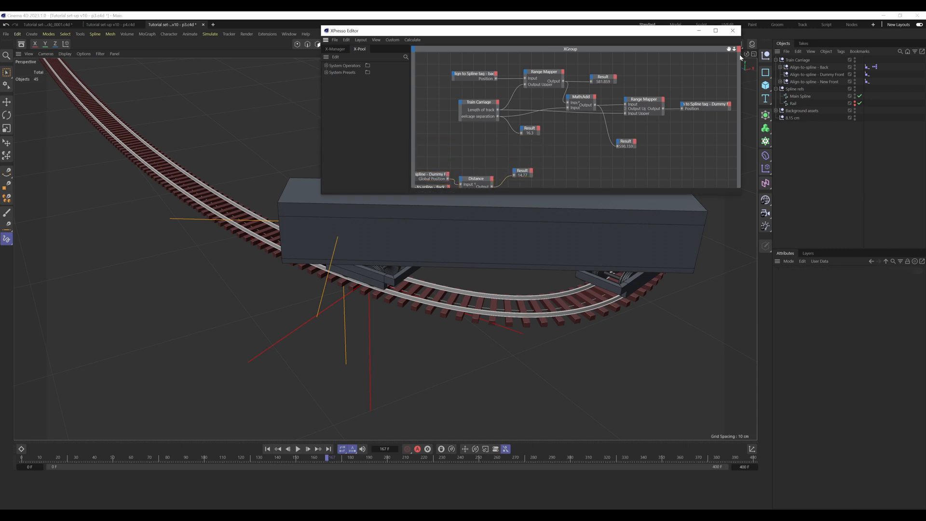
{"action": "left_click_drag", "start_coordinate": [729, 48], "coordinate": [705, 59]}
{"action": "left_click_drag", "start_coordinate": [433, 71], "coordinate": [720, 169]}
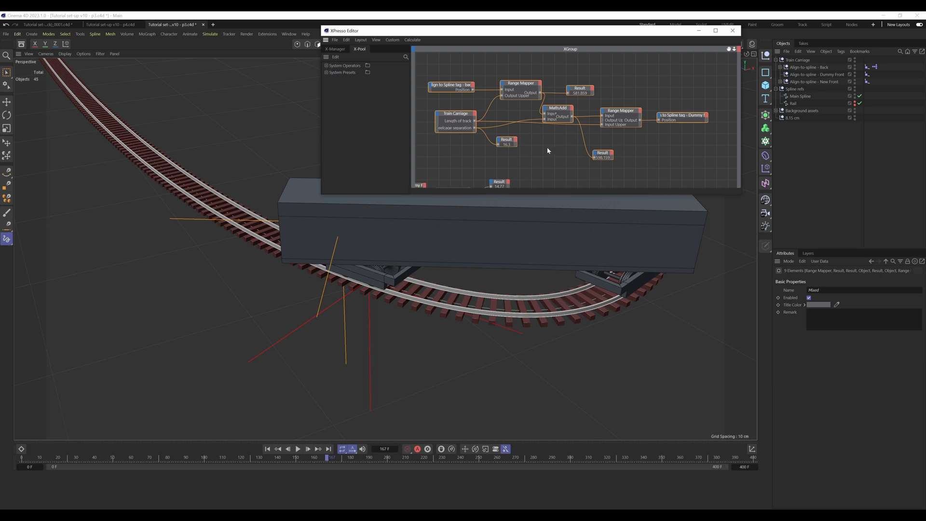
{"action": "left_click", "coordinate": [691, 117]}
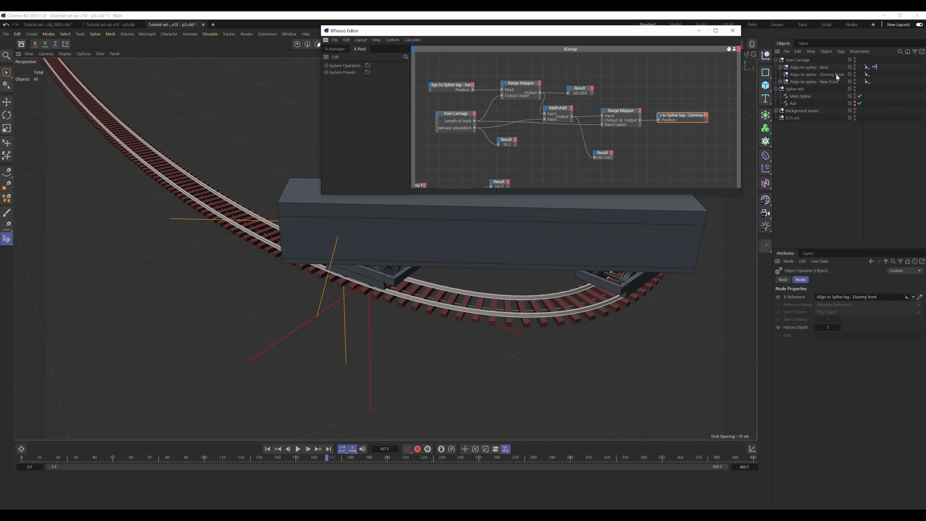
Step: Copy the Back null's XPresso tag onto the "Align-to-spline - New Front" null and open the copy for editing
{"action": "left_click", "coordinate": [874, 68]}
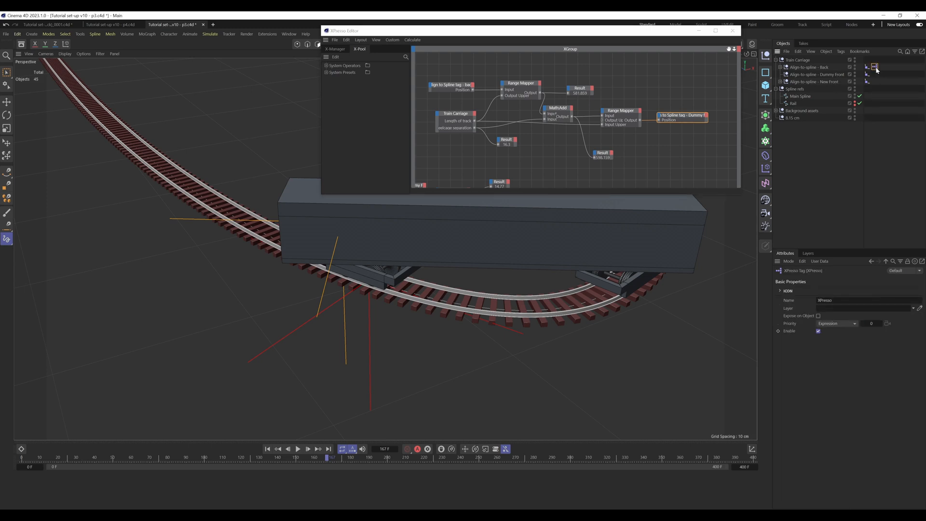
{"action": "left_click_drag", "start_coordinate": [875, 68], "coordinate": [880, 83], "text": "ctrl"}
{"action": "left_click", "coordinate": [884, 85]}
{"action": "double_click", "coordinate": [875, 81]}
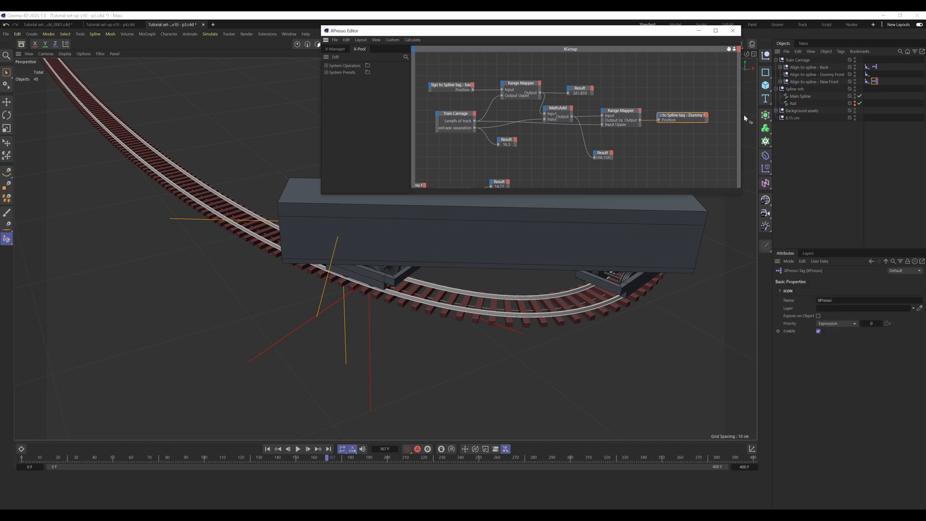
Step: Replace the Dummy front tag node in the copied graph with the Align to Spline tag from "Align-to-spline - New Front"
{"action": "left_click_drag", "start_coordinate": [695, 116], "coordinate": [696, 109]}
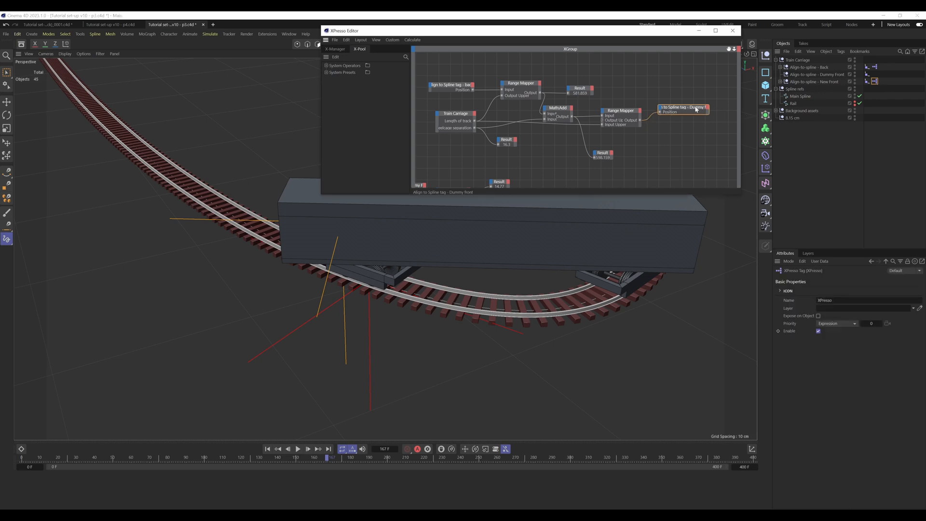
{"action": "key", "text": "Delete"}
{"action": "left_click_drag", "start_coordinate": [867, 82], "coordinate": [689, 118]}
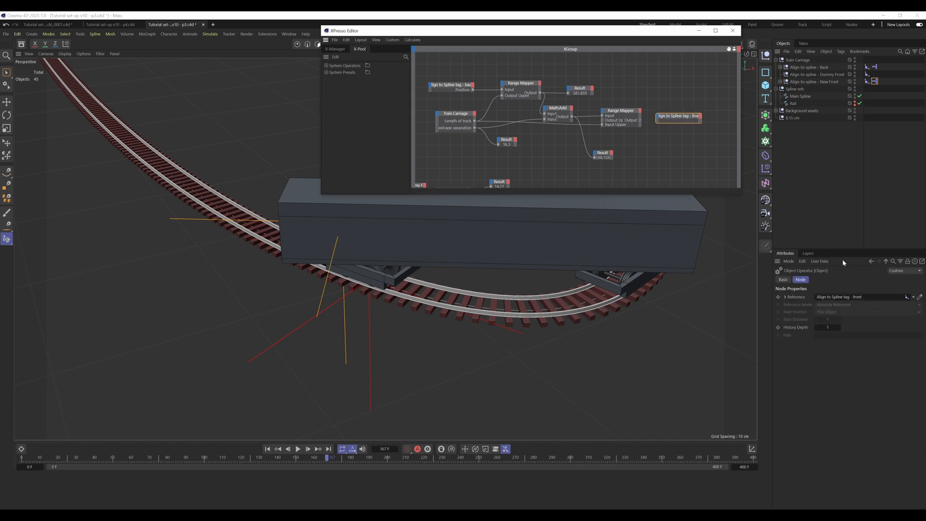
Step: Rename the Align to Spline tag on the "Align-to-spline - New Front" null "Align to Spline tag - New front"
{"action": "left_click", "coordinate": [866, 82]}
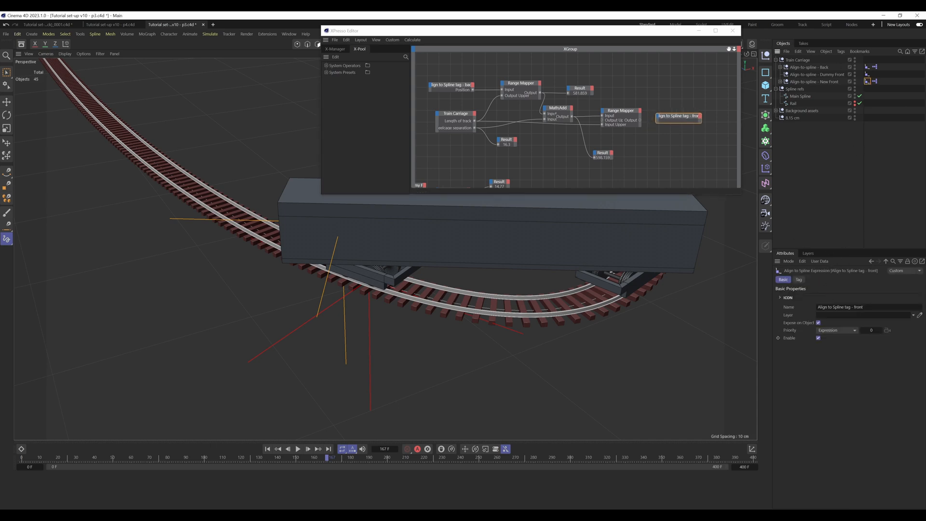
{"action": "left_click", "coordinate": [855, 307]}
{"action": "type", "text": "New"}
{"action": "left_click", "coordinate": [694, 130]}
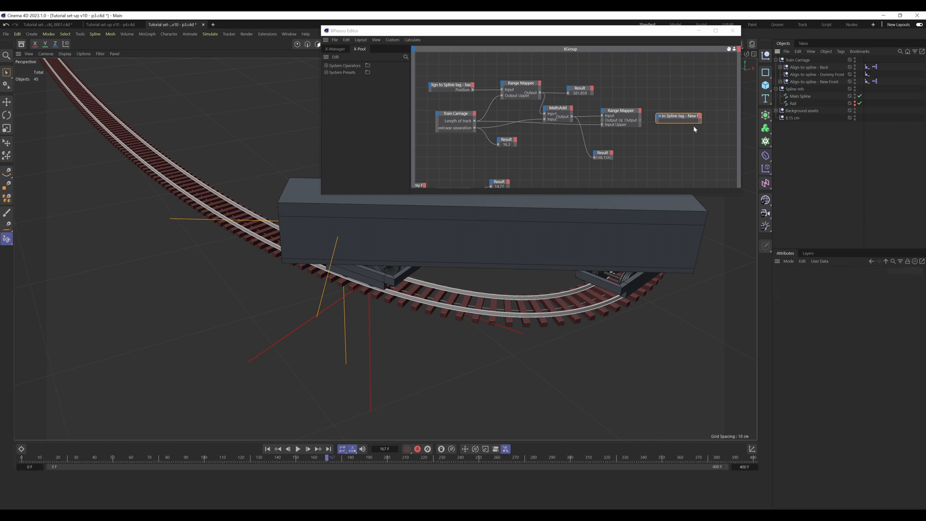
Step: Widen the New front tag node and connect the second Range Mapper's Output to its Position property
{"action": "left_click_drag", "start_coordinate": [700, 120], "coordinate": [722, 120]}
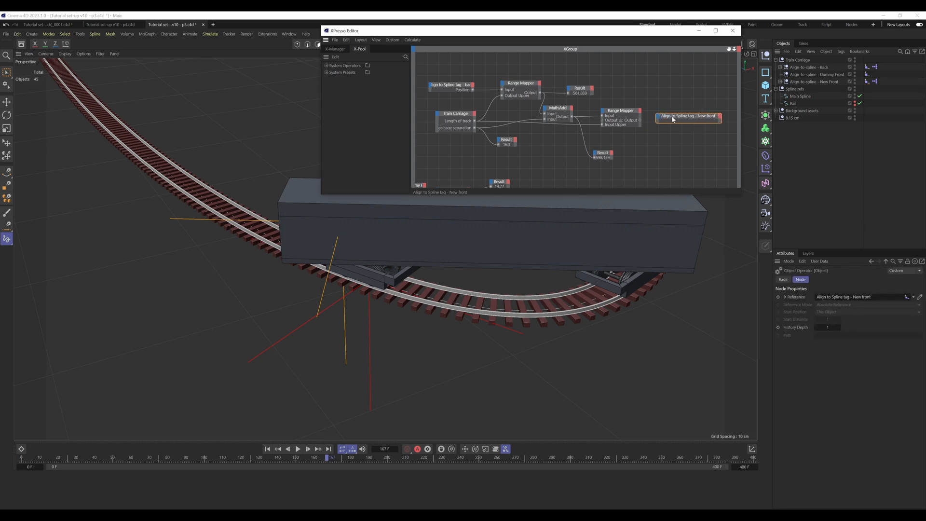
{"action": "left_click_drag", "start_coordinate": [640, 120], "coordinate": [659, 118]}
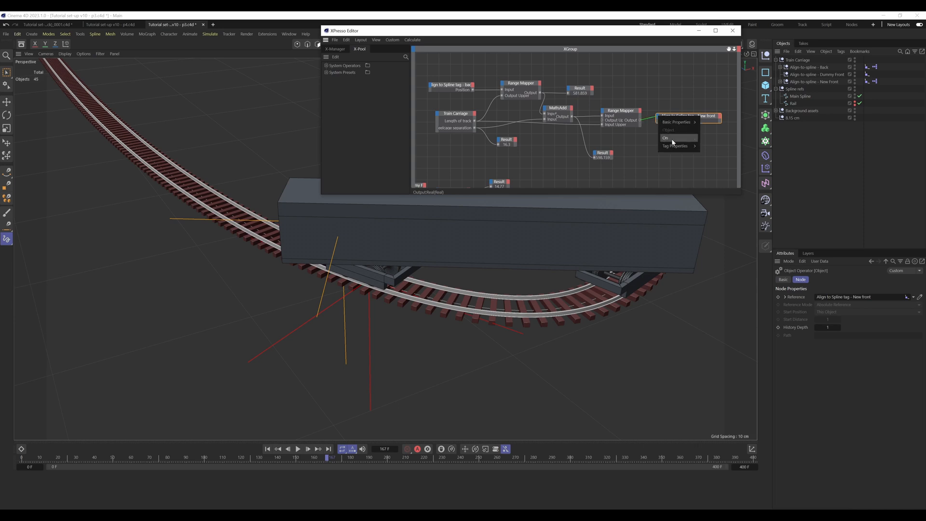
{"action": "mouse_move", "coordinate": [677, 146]}
{"action": "left_click", "coordinate": [709, 155]}
{"action": "left_click", "coordinate": [689, 155]}
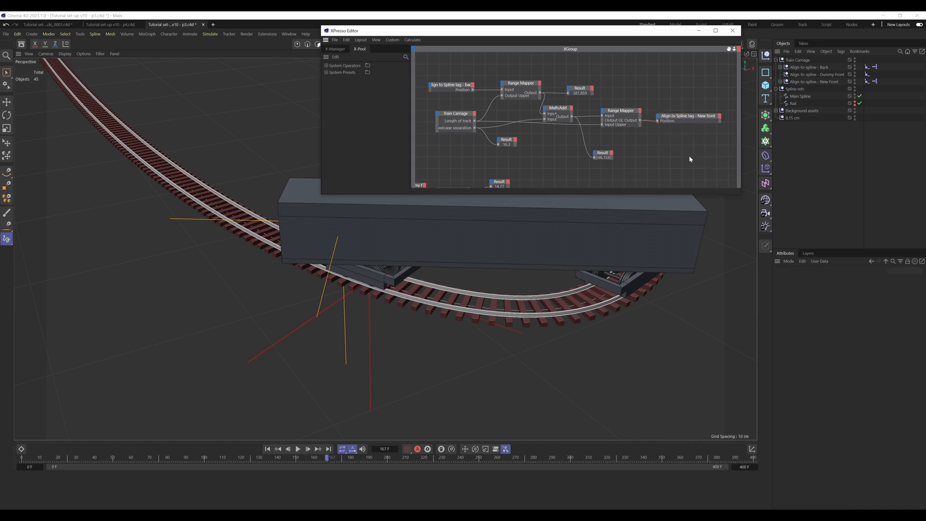
{"action": "left_click", "coordinate": [695, 116]}
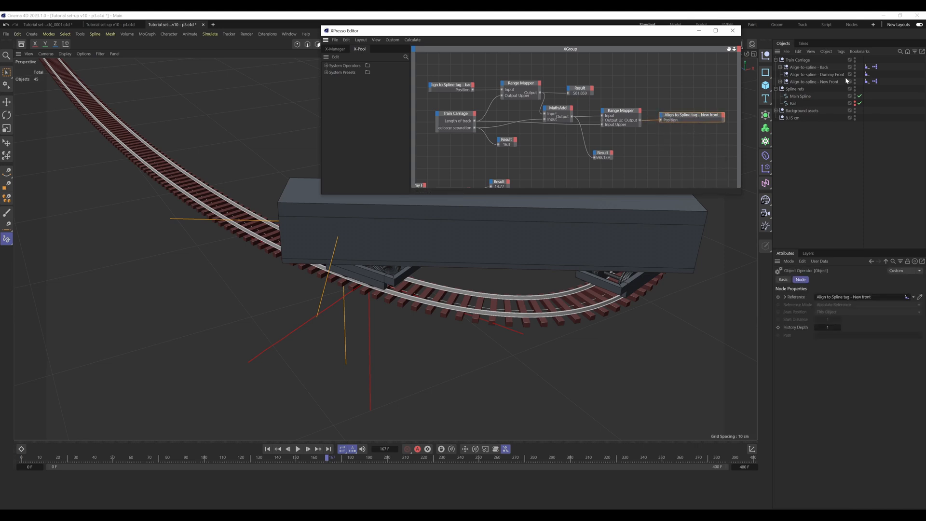
Step: Compare the XPresso graphs of the Back and New Front nulls, and close the XPresso Editor
{"action": "left_click", "coordinate": [876, 67]}
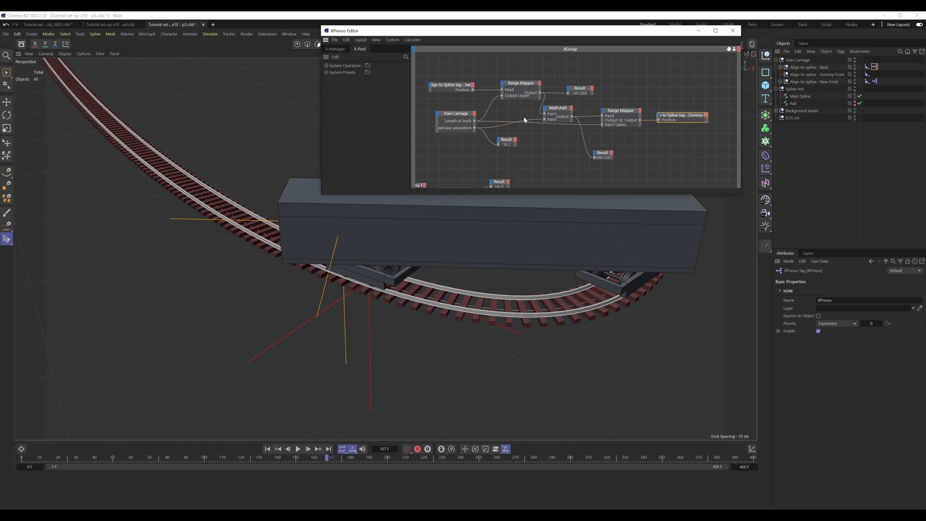
{"action": "left_click", "coordinate": [877, 83]}
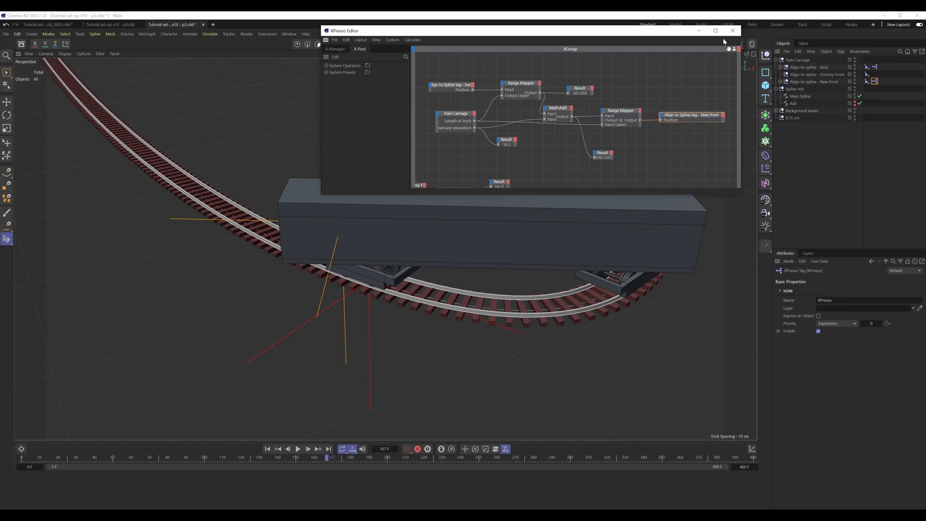
{"action": "left_click", "coordinate": [733, 30]}
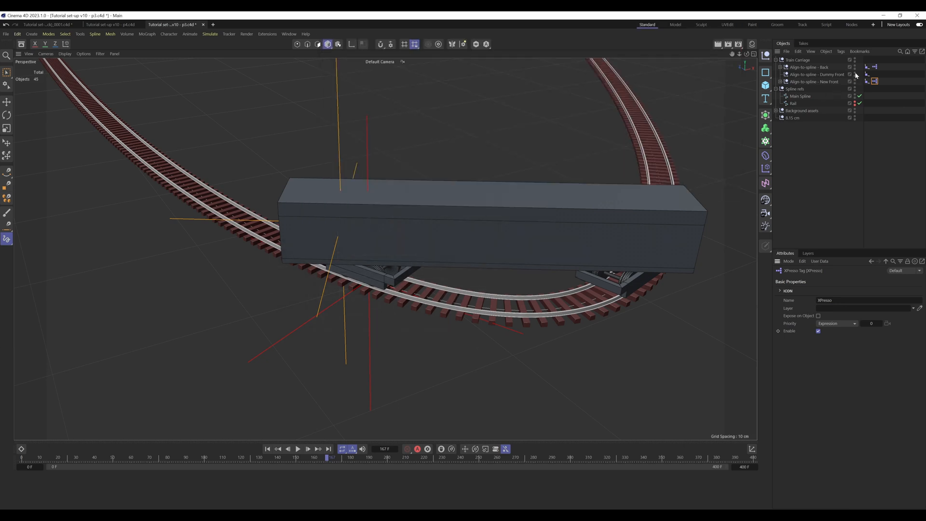
Step: Set the "Align-to-spline - New Front" null's display color to green, and toggle its visibility off and on again
{"action": "left_click", "coordinate": [822, 81]}
{"action": "left_click", "coordinate": [829, 347]}
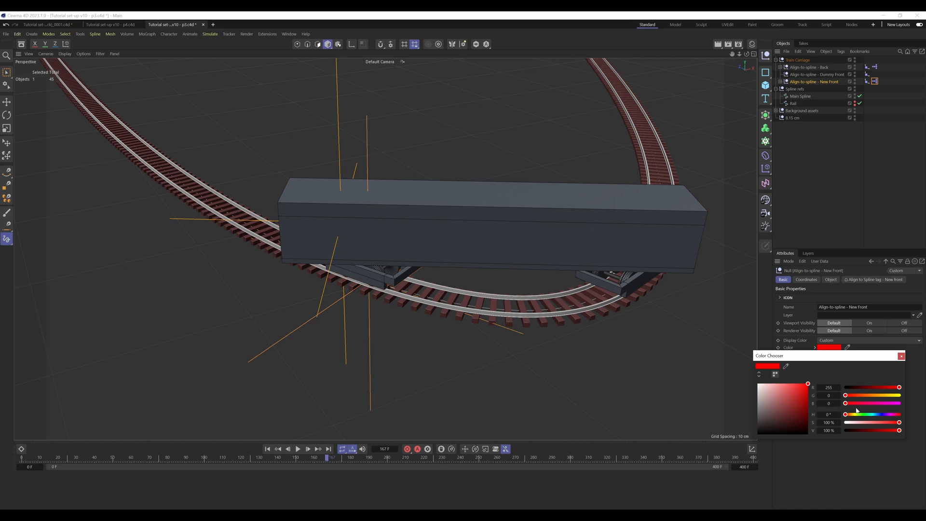
{"action": "left_click_drag", "start_coordinate": [861, 416], "coordinate": [861, 416]}
{"action": "left_click", "coordinate": [901, 357]}
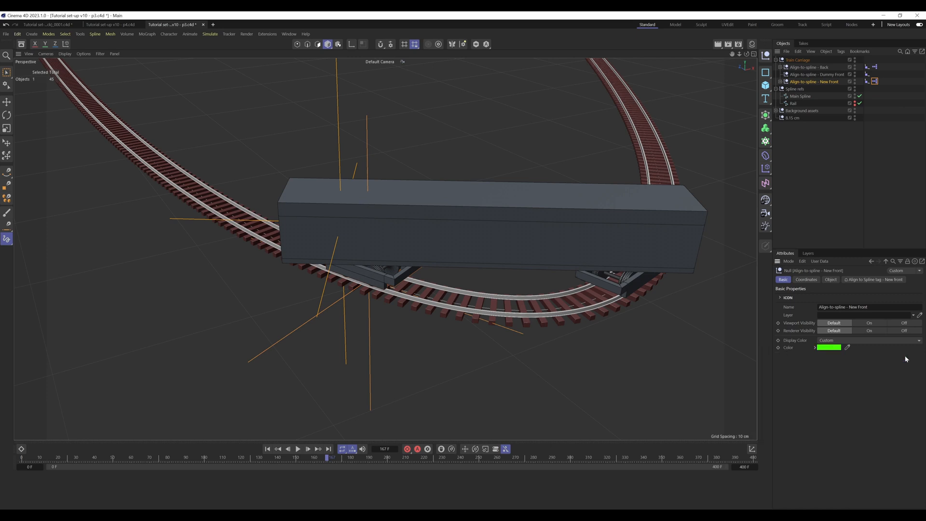
{"action": "left_click", "coordinate": [826, 187]}
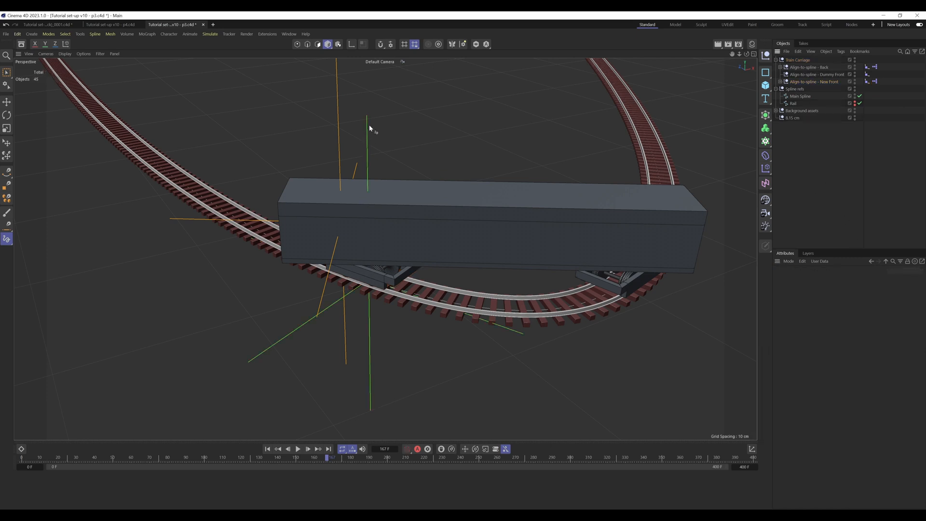
{"action": "left_click", "coordinate": [855, 81]}
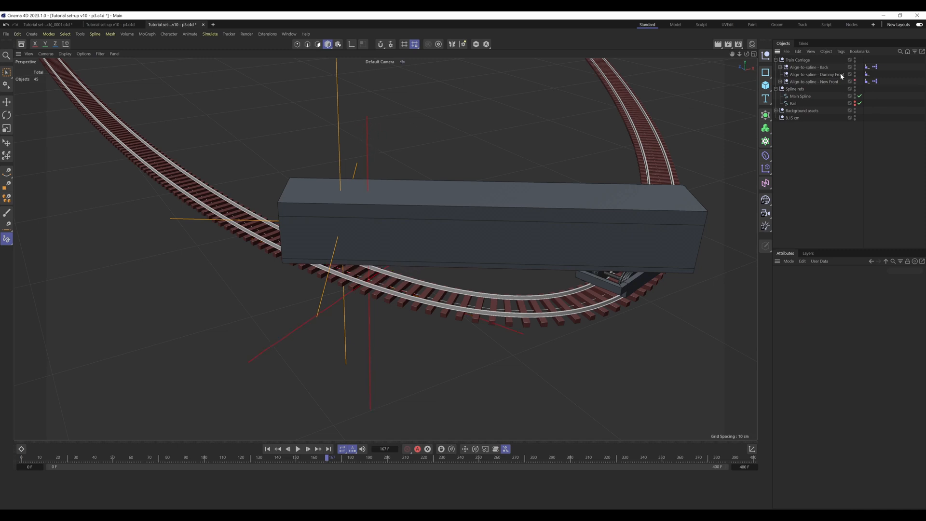
{"action": "left_click", "coordinate": [855, 81]}
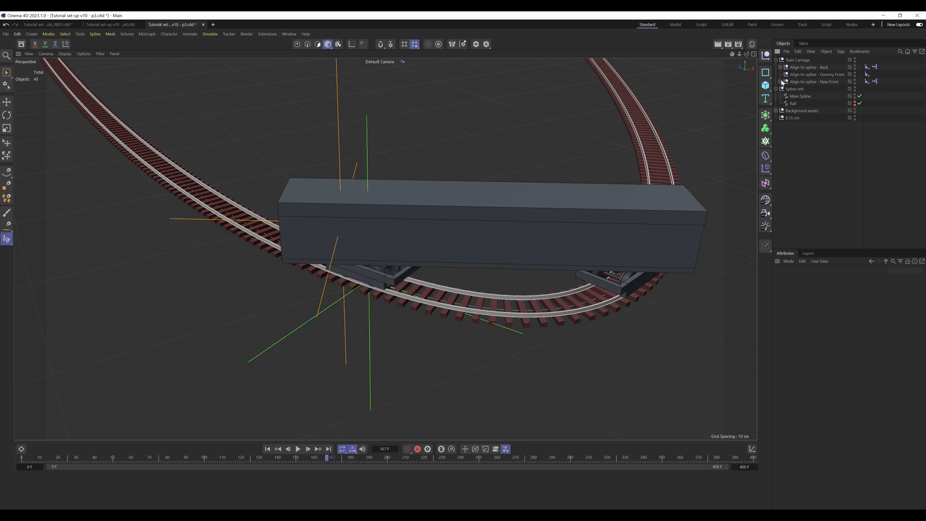
Step: In the Back null's XPresso graph, delete the Distance node together with its two null nodes and its Result node
{"action": "double_click", "coordinate": [875, 68]}
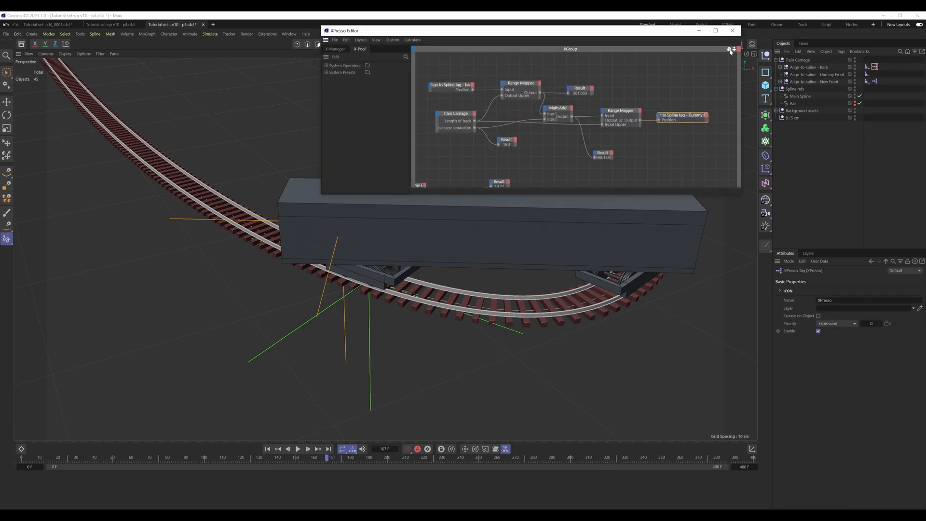
{"action": "left_click_drag", "start_coordinate": [729, 48], "coordinate": [773, 14]}
{"action": "left_click_drag", "start_coordinate": [606, 128], "coordinate": [416, 174]}
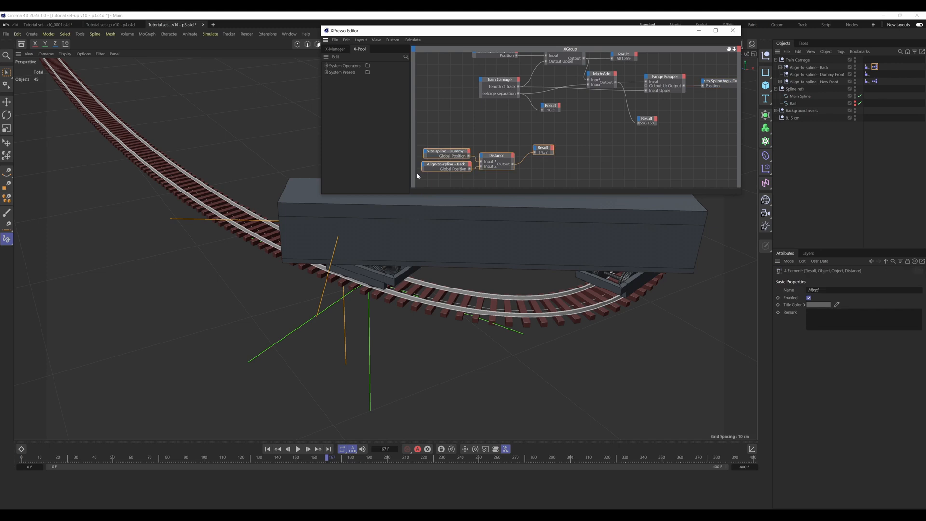
{"action": "left_click", "coordinate": [450, 153]}
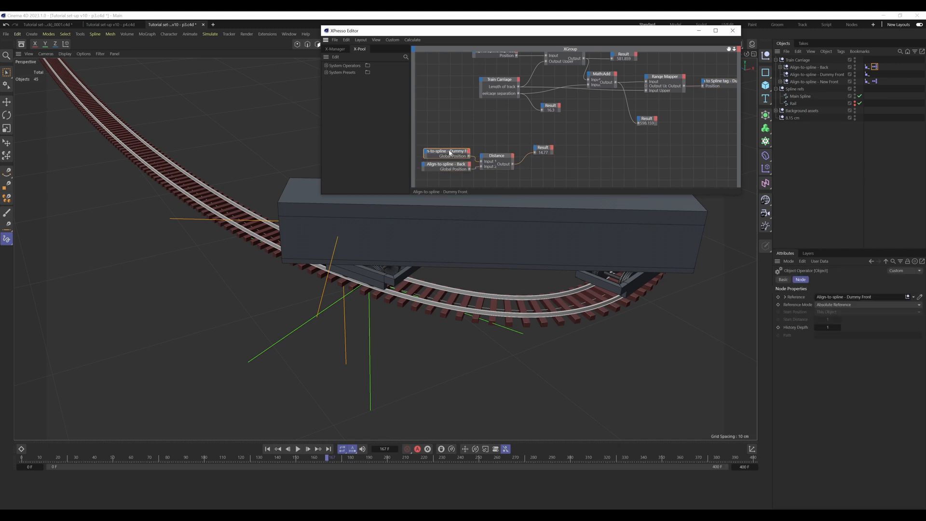
{"action": "left_click_drag", "start_coordinate": [583, 130], "coordinate": [440, 172]}
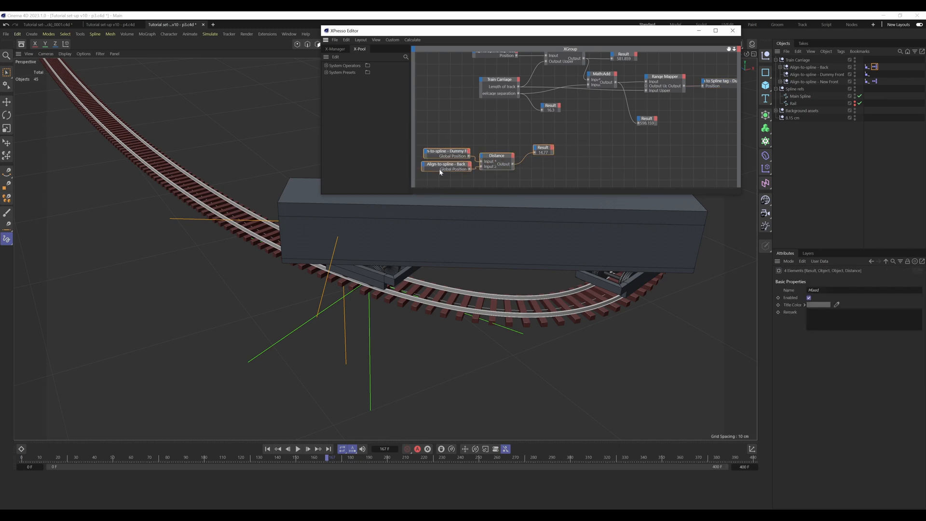
{"action": "right_click", "coordinate": [454, 154]}
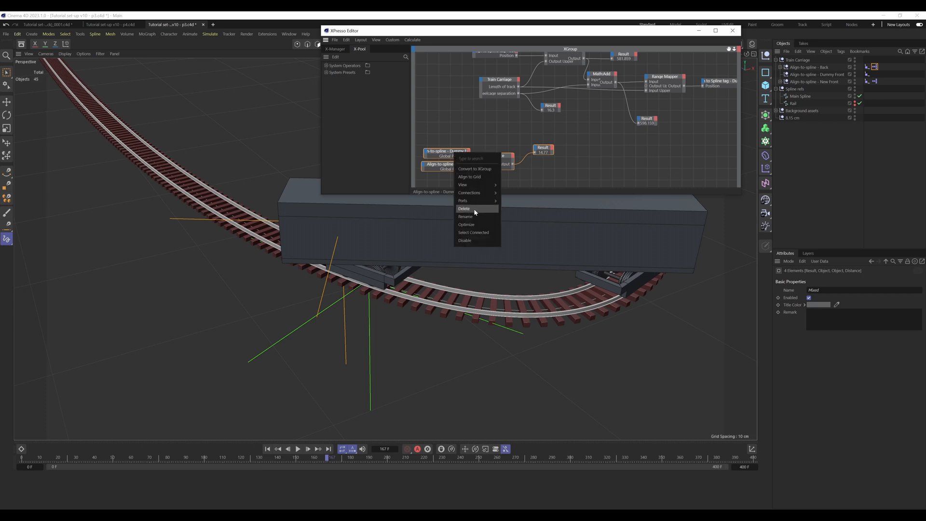
{"action": "left_click", "coordinate": [464, 209]}
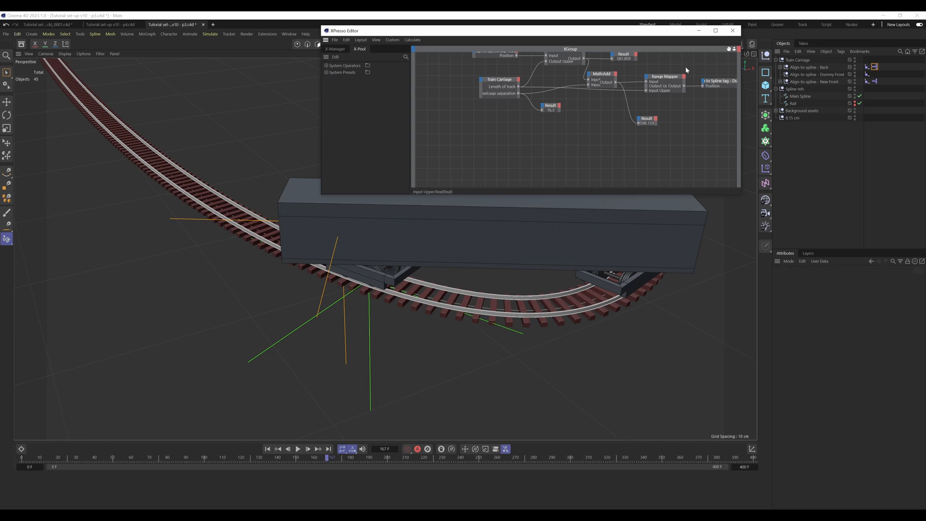
Step: In the New Front null's XPresso graph, move the Distance node, its two null nodes and Result node closer beneath the main graph, and close the editor
{"action": "left_click_drag", "start_coordinate": [729, 49], "coordinate": [657, 93]}
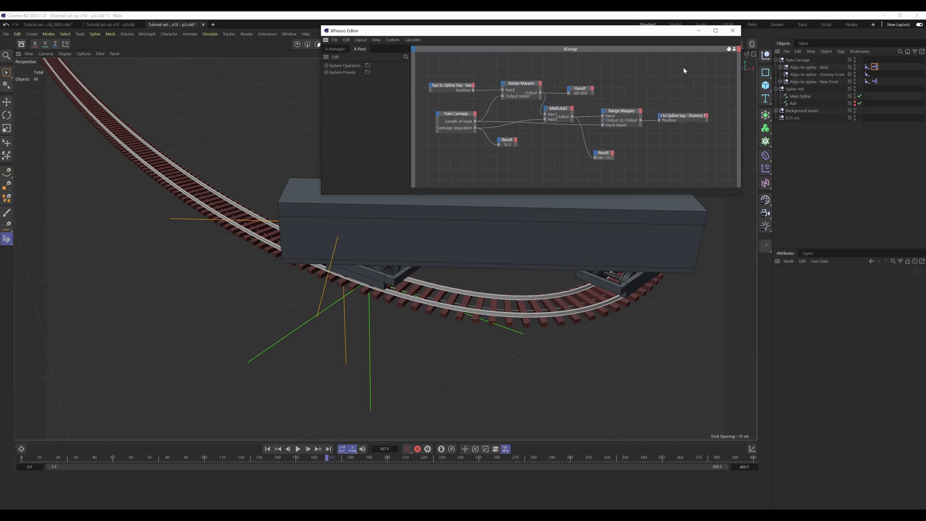
{"action": "left_click_drag", "start_coordinate": [688, 66], "coordinate": [662, 86]}
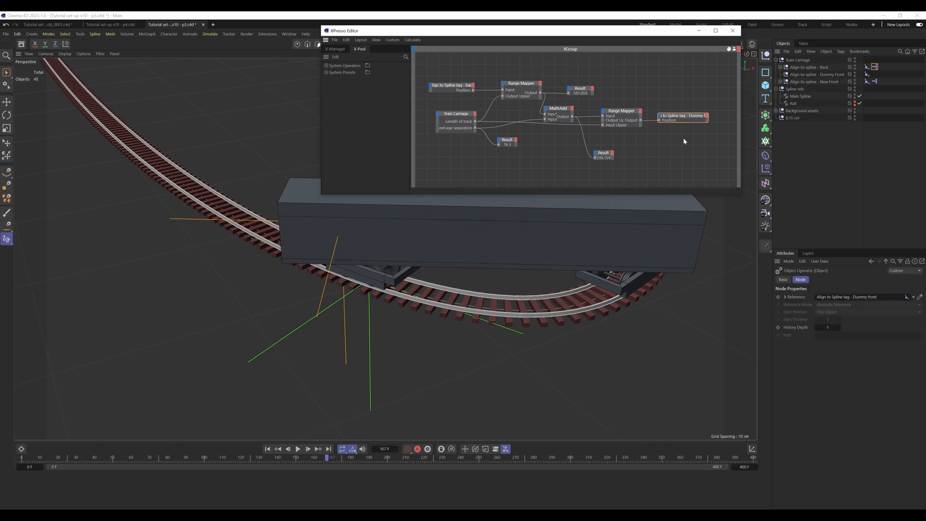
{"action": "left_click", "coordinate": [876, 82]}
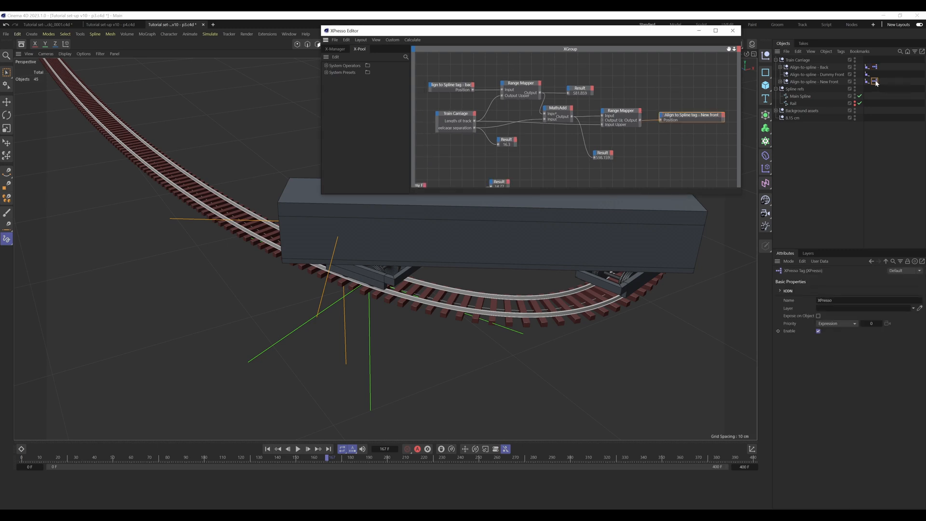
{"action": "mouse_move", "coordinate": [729, 50]}
{"action": "left_mouse_down"}
{"action": "mouse_move", "coordinate": [744, 37]}
{"action": "mouse_move", "coordinate": [725, 40]}
{"action": "left_mouse_up"}
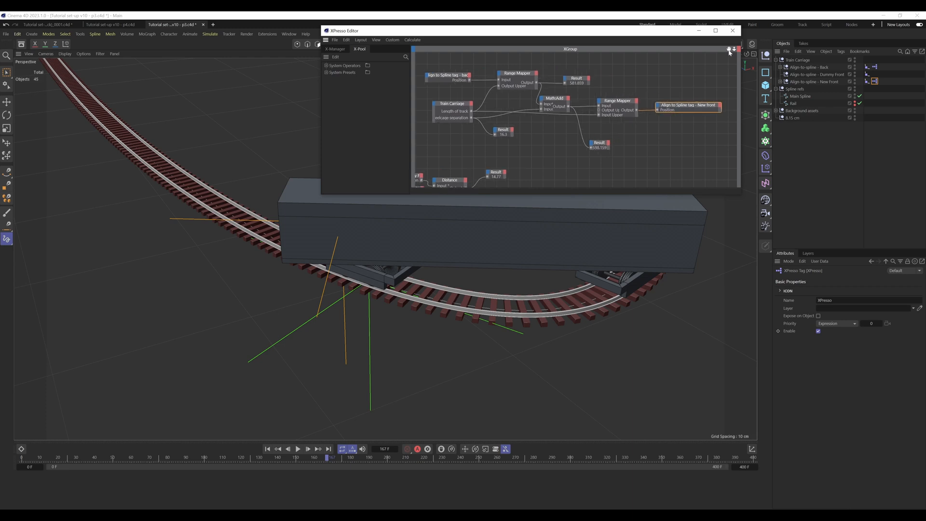
{"action": "left_click_drag", "start_coordinate": [515, 156], "coordinate": [488, 156]}
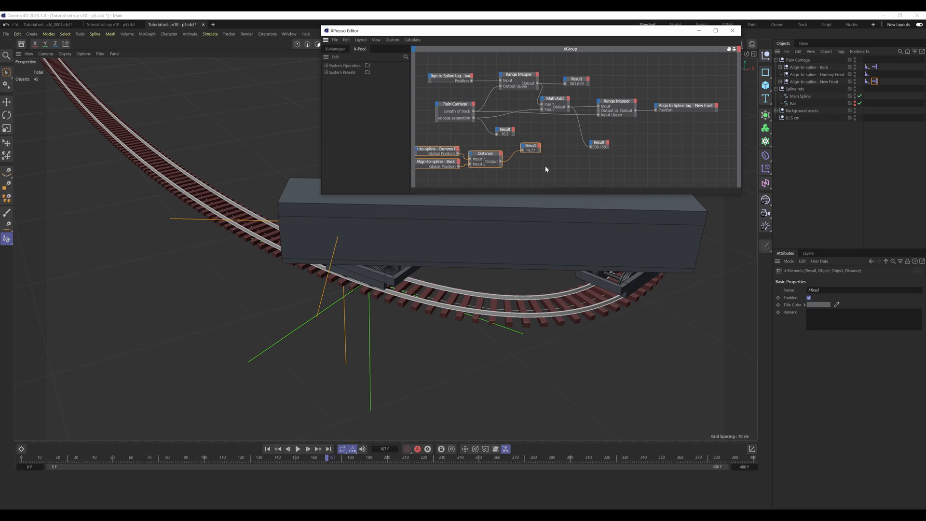
{"action": "left_click", "coordinate": [561, 135]}
{"action": "left_click_drag", "start_coordinate": [683, 32], "coordinate": [651, 69]}
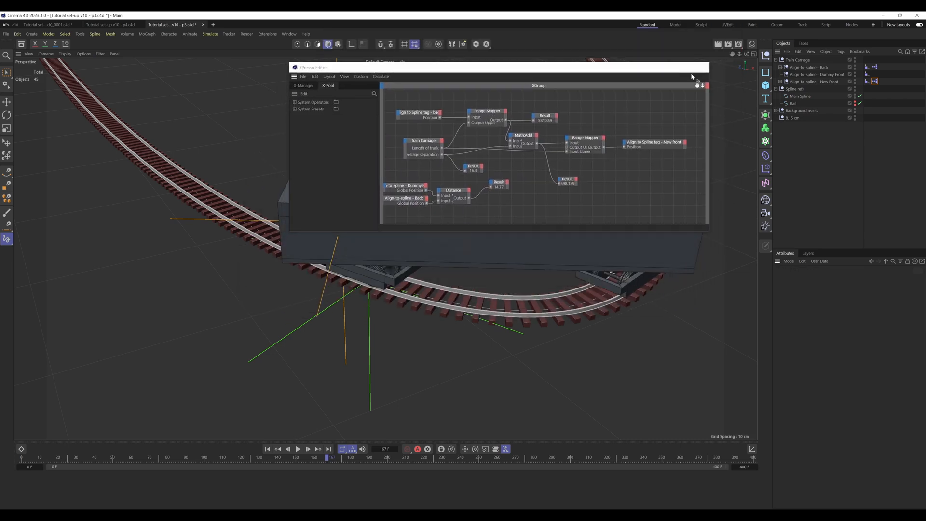
{"action": "left_click", "coordinate": [701, 67]}
Step: Set the Aim target of the PSR carriage's Constraint tag to the "Align-to-spline - New Front" null
{"action": "left_click", "coordinate": [780, 67]}
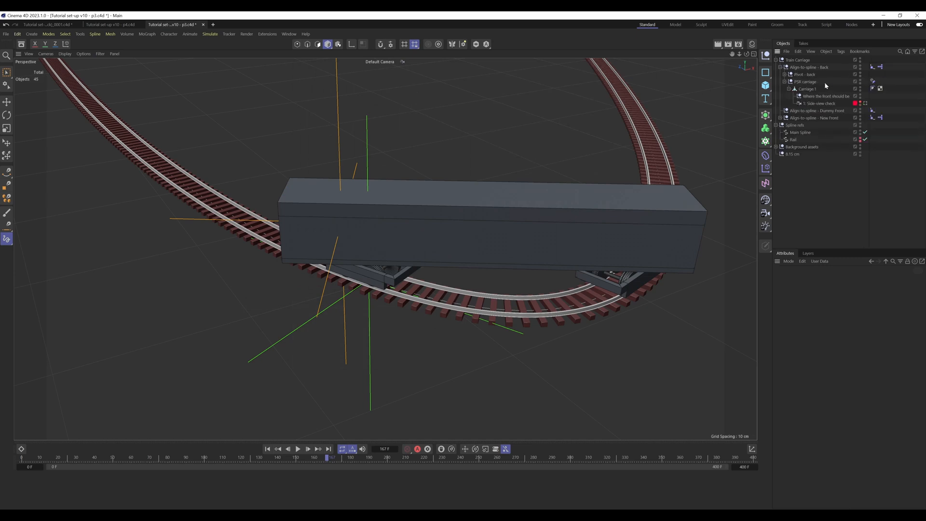
{"action": "left_click", "coordinate": [872, 82]}
{"action": "left_click", "coordinate": [789, 90]}
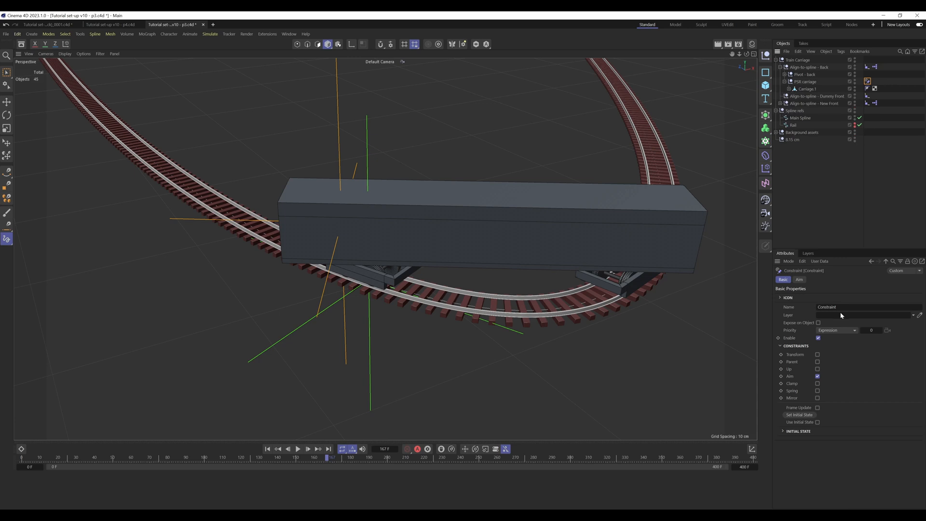
{"action": "left_click", "coordinate": [800, 280]}
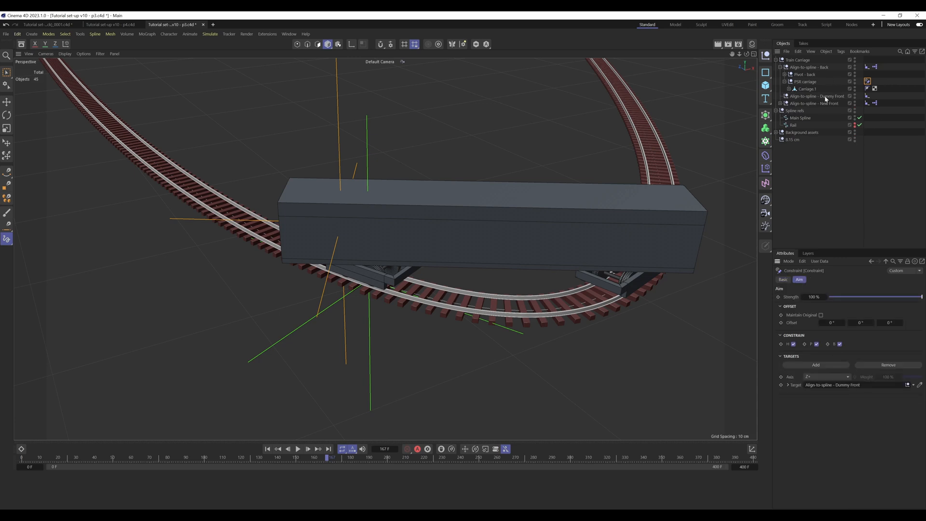
{"action": "left_click_drag", "start_coordinate": [828, 107], "coordinate": [857, 387]}
{"action": "left_click", "coordinate": [896, 140]}
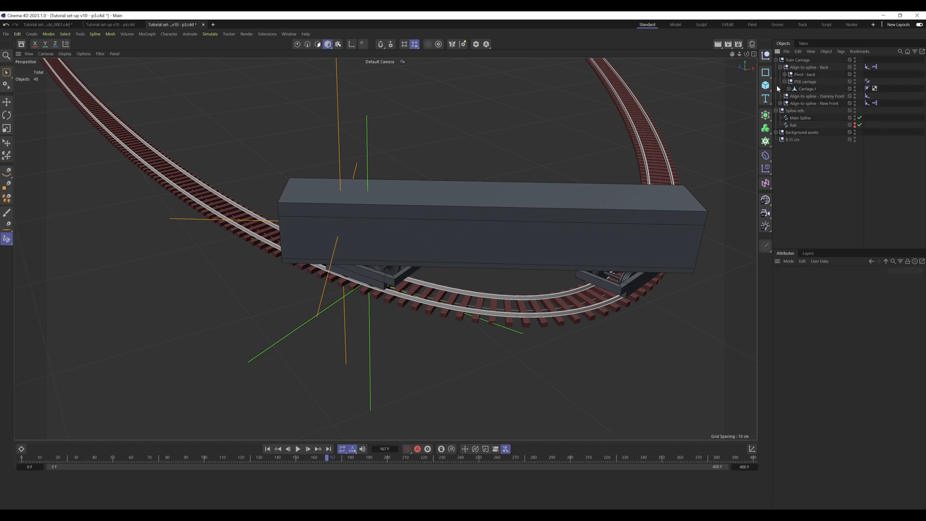
{"action": "left_click", "coordinate": [780, 67]}
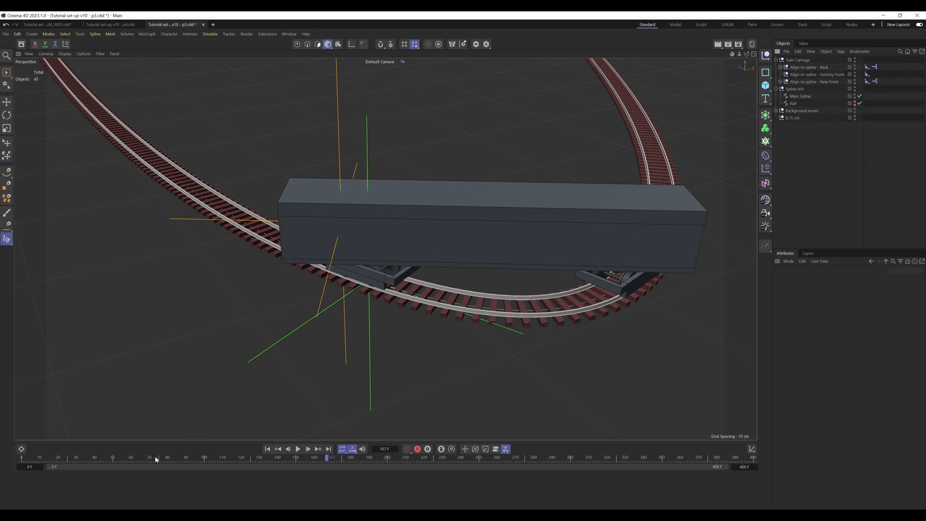
Step: Return the animation to frame 0 and bring the carriage at the start of the track into view
{"action": "left_click_drag", "start_coordinate": [152, 459], "coordinate": [1, 442]}
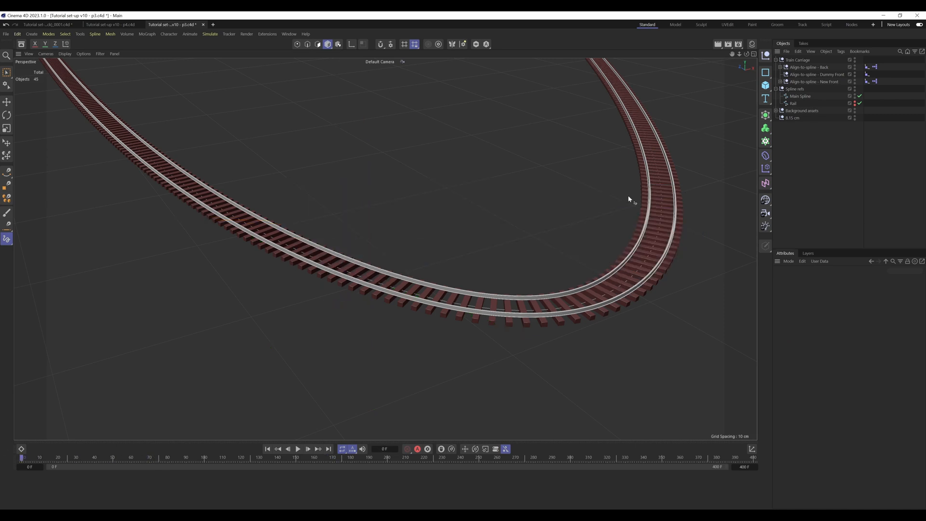
{"action": "right_click_drag", "start_coordinate": [536, 201], "coordinate": [362, 258], "text": "alt"}
{"action": "left_click_drag", "start_coordinate": [648, 283], "coordinate": [15, 166], "text": "alt"}
{"action": "middle_click_drag", "start_coordinate": [716, 242], "coordinate": [438, 291], "text": "alt"}
{"action": "left_click_drag", "start_coordinate": [439, 292], "coordinate": [563, 287], "text": "alt"}
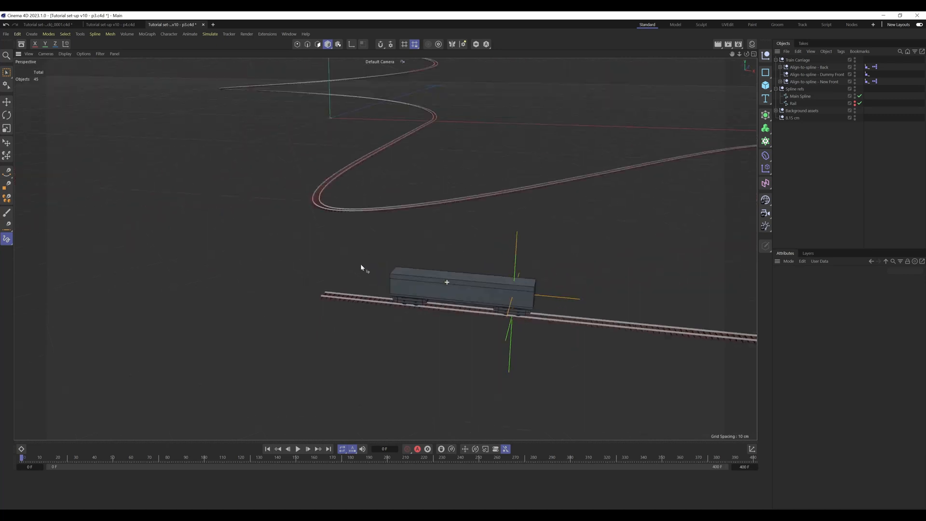
Step: Look through the "1: Side view check" camera under Carriage 1 and advance the animation to frame 12
{"action": "left_click", "coordinate": [780, 81]}
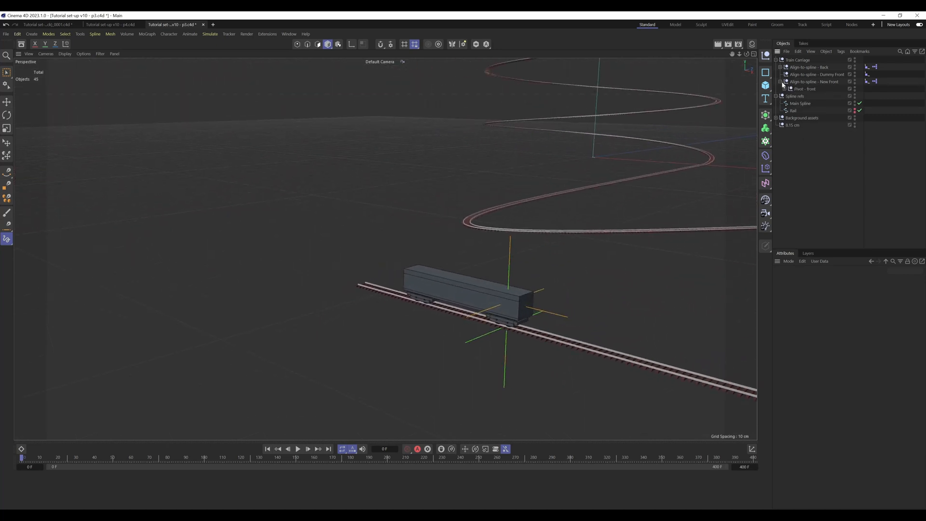
{"action": "left_click", "coordinate": [780, 67]}
{"action": "left_click", "coordinate": [784, 81]}
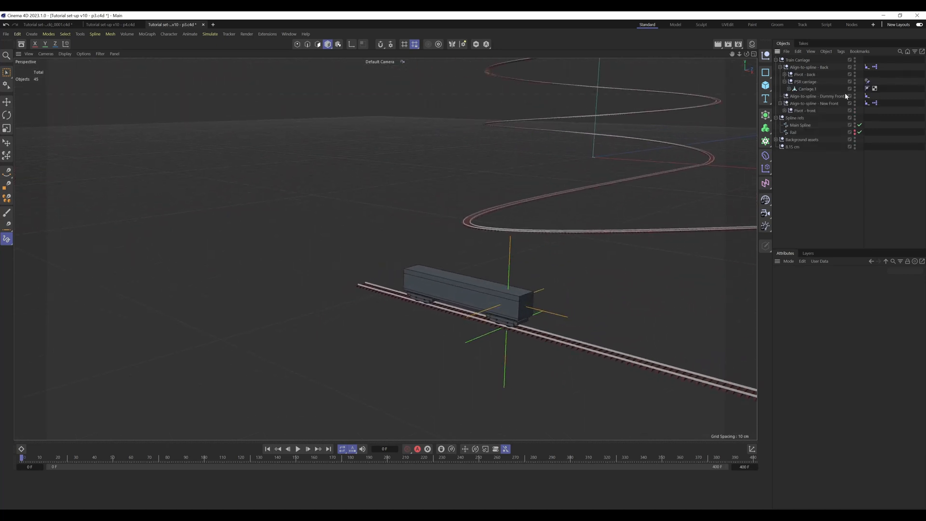
{"action": "left_click", "coordinate": [790, 89]}
{"action": "left_click", "coordinate": [866, 103]}
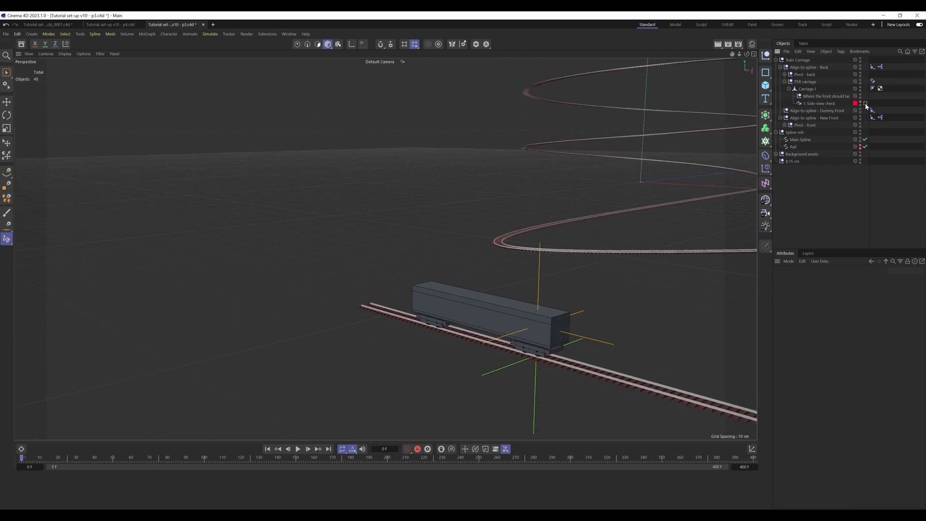
{"action": "left_click", "coordinate": [307, 449]}
{"action": "left_click_drag", "start_coordinate": [22, 459], "coordinate": [43, 459]}
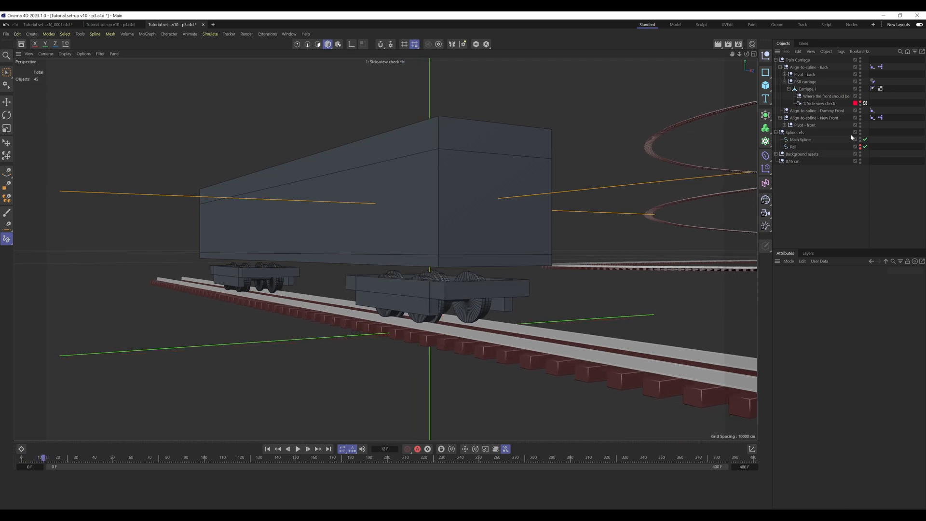
Step: Reorder the tags on the Back and New Front nulls so each Align to Spline tag comes after the XPresso tag
{"action": "left_click", "coordinate": [785, 82]}
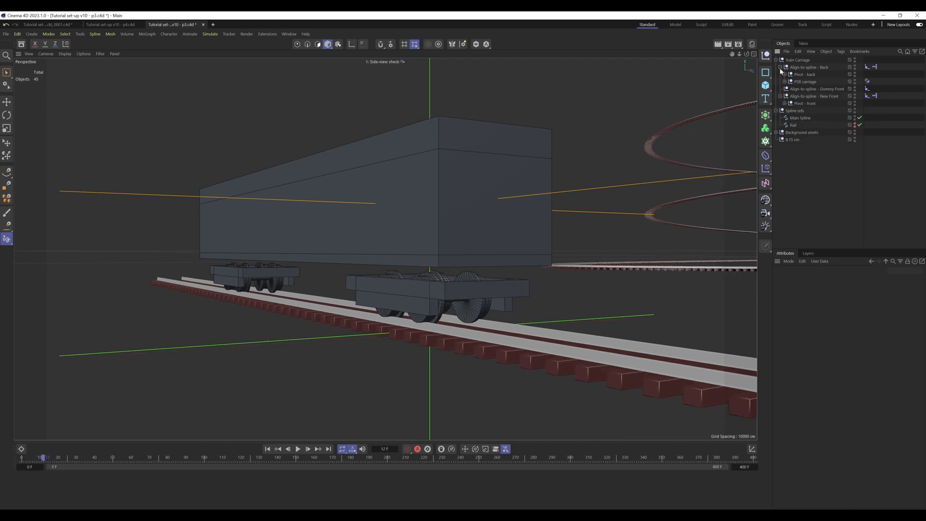
{"action": "left_click", "coordinate": [780, 68]}
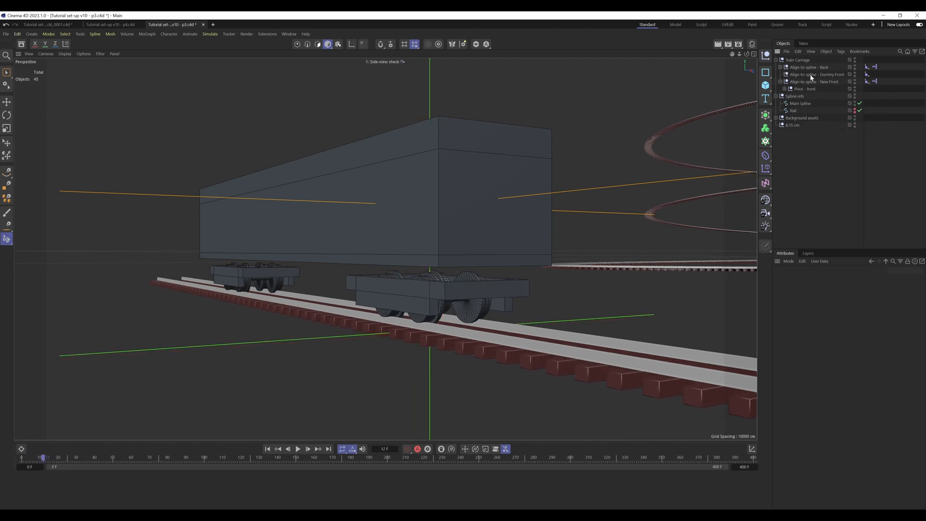
{"action": "left_click", "coordinate": [781, 83]}
{"action": "mouse_move", "coordinate": [868, 81]}
{"action": "left_mouse_down"}
{"action": "mouse_move", "coordinate": [881, 83]}
{"action": "mouse_move", "coordinate": [868, 68]}
{"action": "mouse_move", "coordinate": [880, 69]}
{"action": "left_mouse_up"}
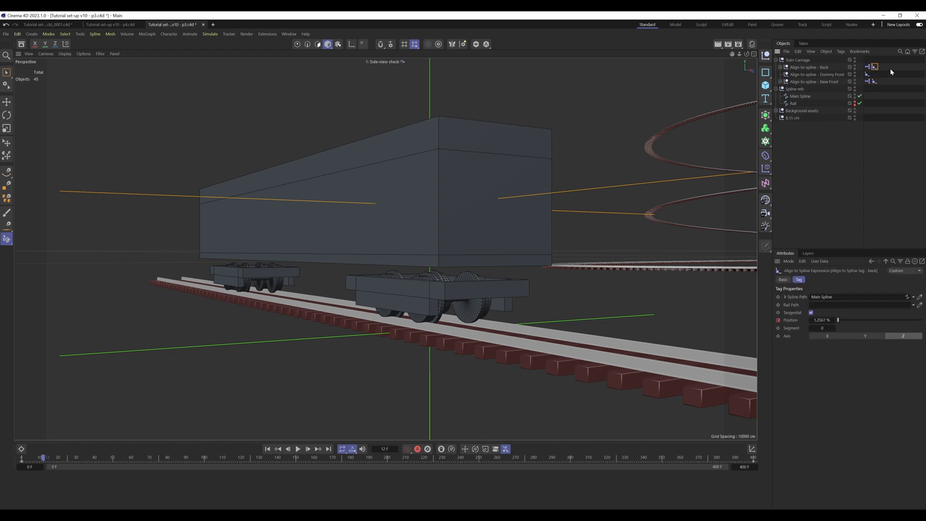
{"action": "left_click", "coordinate": [890, 70]}
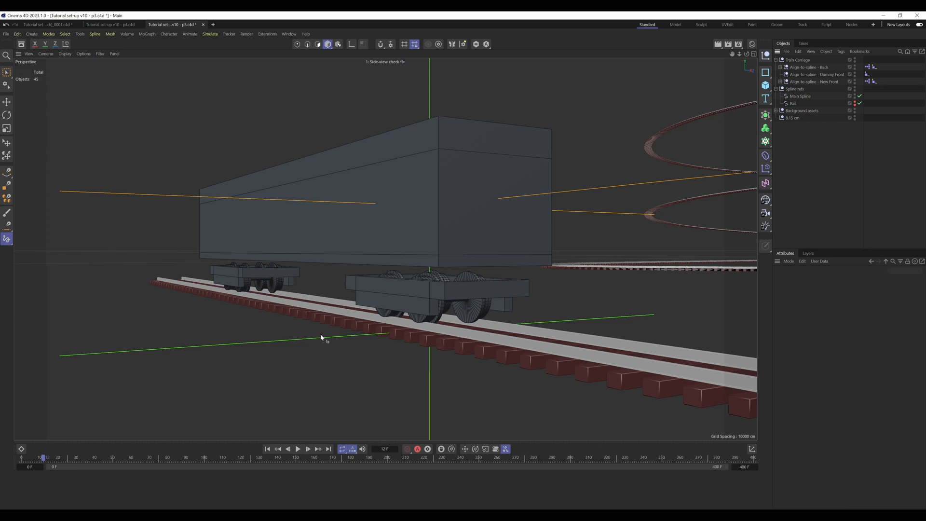
Step: Advance the animation to frame 63 to examine the front wheelcage's alignment with the carriage on the first curve
{"action": "left_click", "coordinate": [42, 457]}
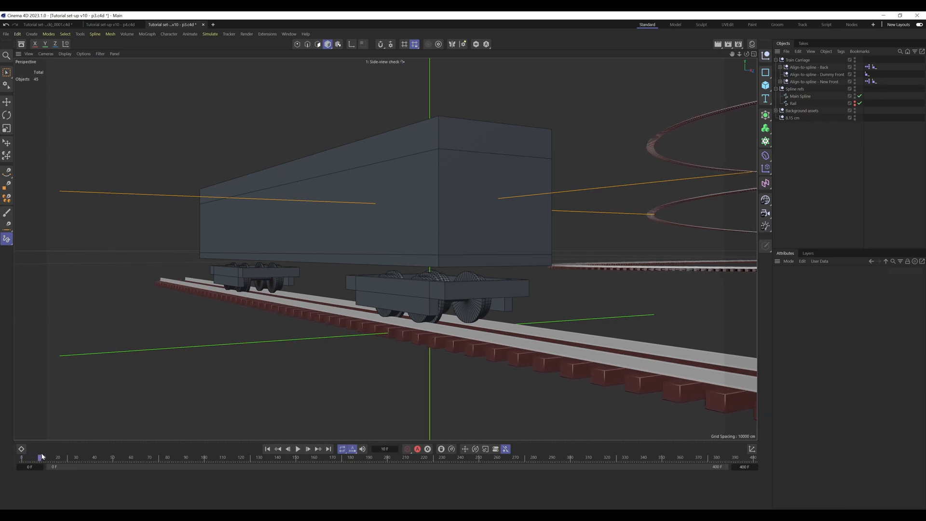
{"action": "left_click_drag", "start_coordinate": [42, 457], "coordinate": [135, 458]}
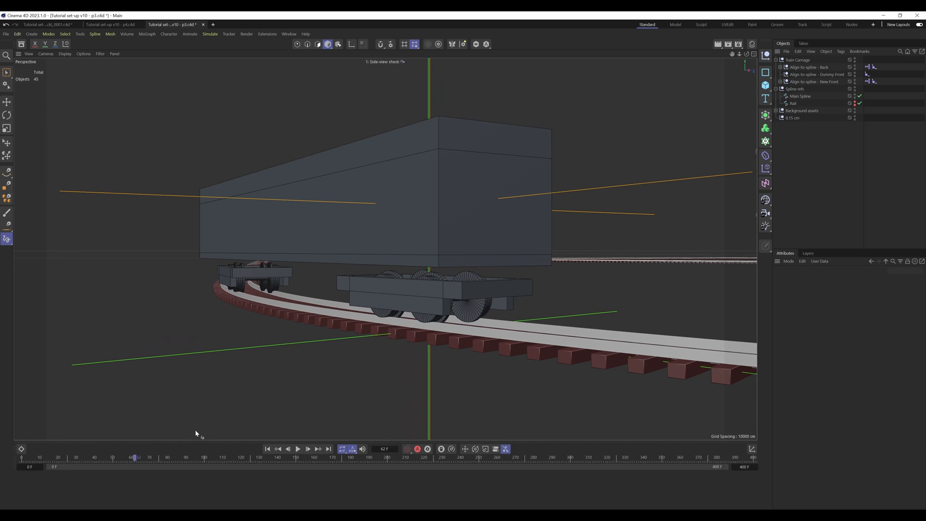
{"action": "left_click", "coordinate": [307, 449]}
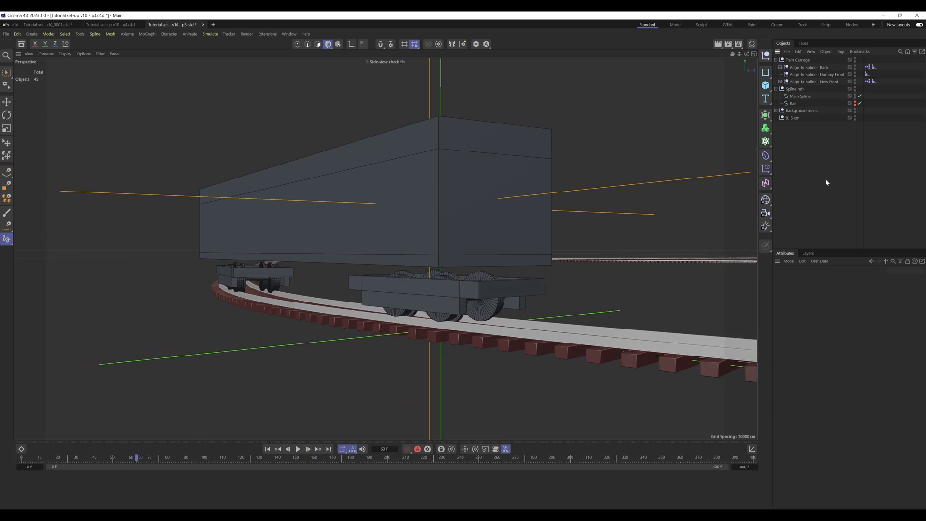
Step: Raise the priority value of the PSR carriage's Constraint tag by one and deselect the tag
{"action": "left_click", "coordinate": [781, 67]}
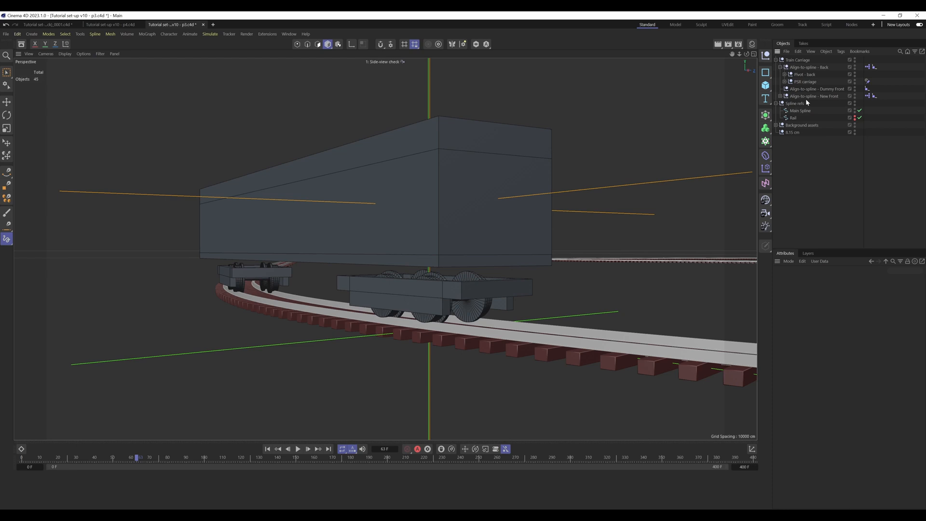
{"action": "left_click", "coordinate": [867, 81]}
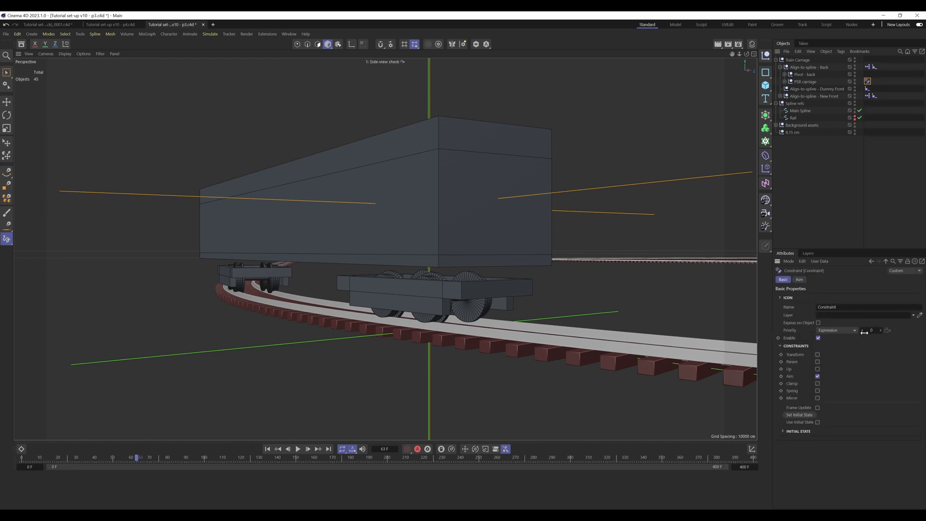
{"action": "left_click", "coordinate": [880, 330]}
{"action": "left_click", "coordinate": [815, 190]}
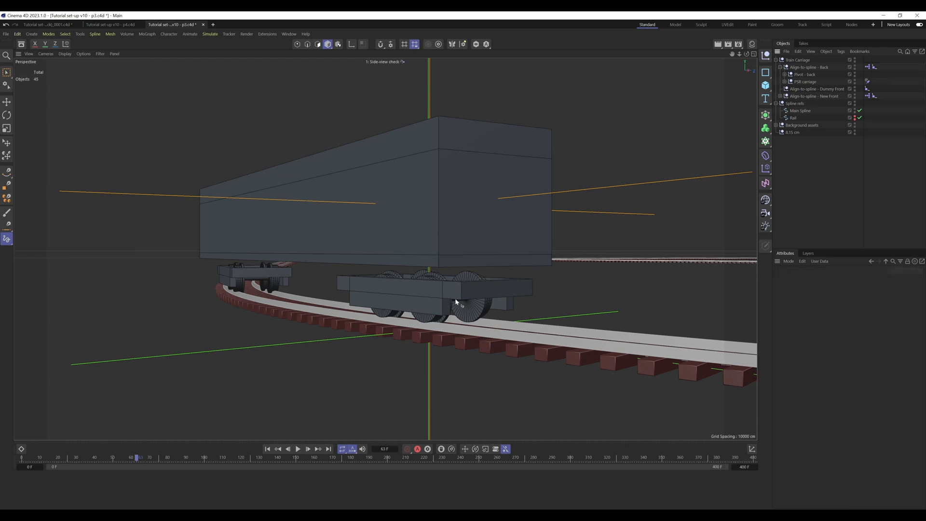
Step: Step and scrub the animation to frame 122, toggling the New Front null's visibility off and on to examine the front wheelcage's offset
{"action": "left_click", "coordinate": [289, 449]}
{"action": "left_click", "coordinate": [289, 449]}
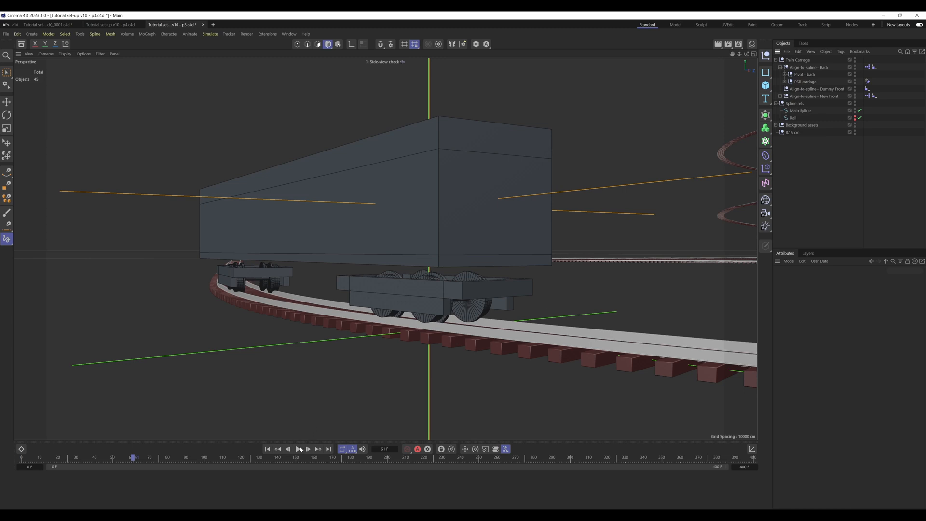
{"action": "left_click", "coordinate": [310, 449]}
{"action": "left_click", "coordinate": [309, 449]}
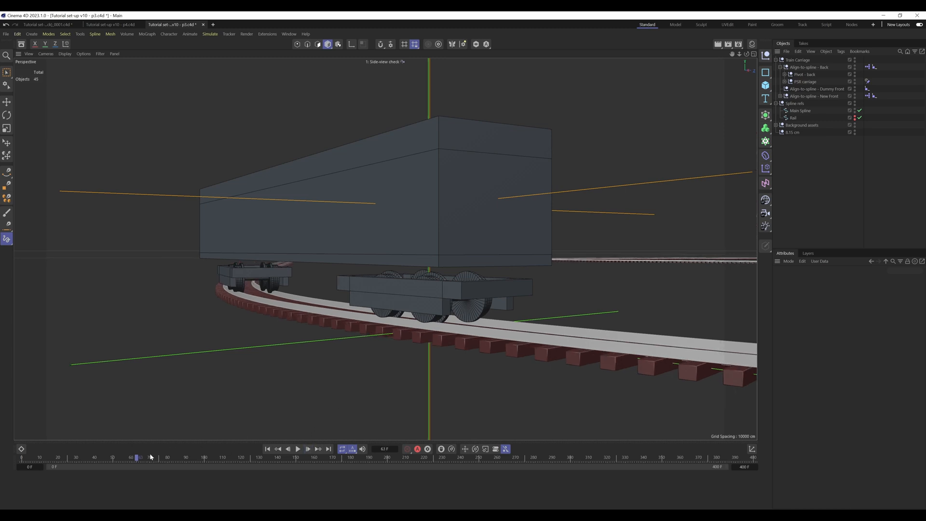
{"action": "mouse_move", "coordinate": [133, 462]}
{"action": "left_mouse_down"}
{"action": "mouse_move", "coordinate": [112, 460]}
{"action": "mouse_move", "coordinate": [148, 463]}
{"action": "left_mouse_up"}
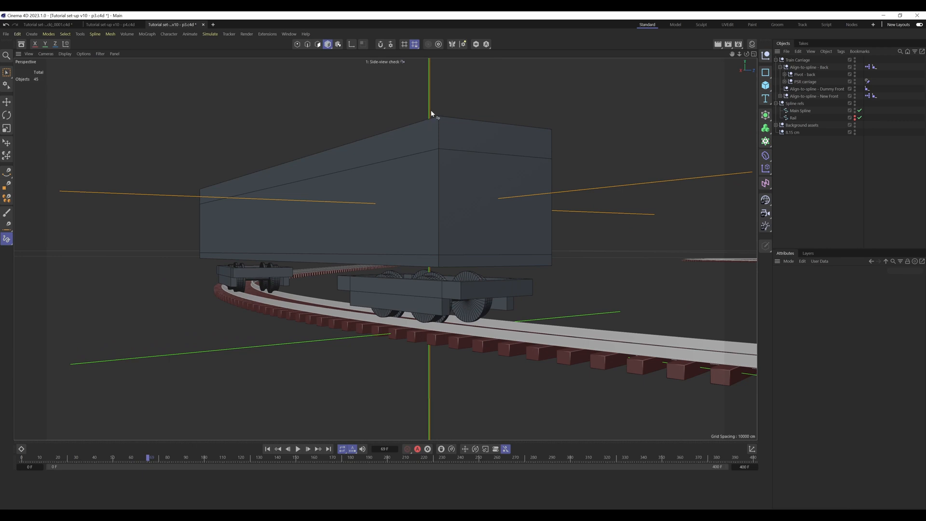
{"action": "left_click", "coordinate": [158, 459]}
{"action": "left_click_drag", "start_coordinate": [159, 459], "coordinate": [245, 453]}
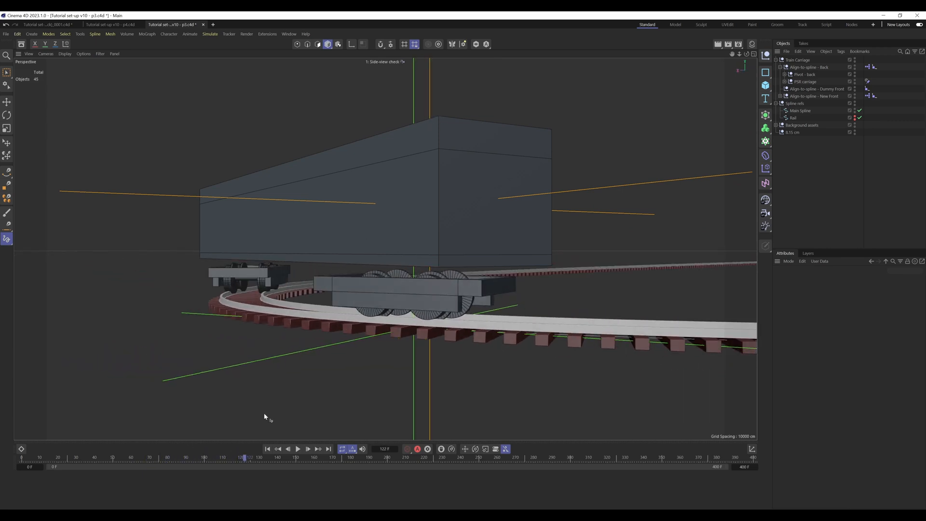
{"action": "left_click", "coordinate": [856, 95]}
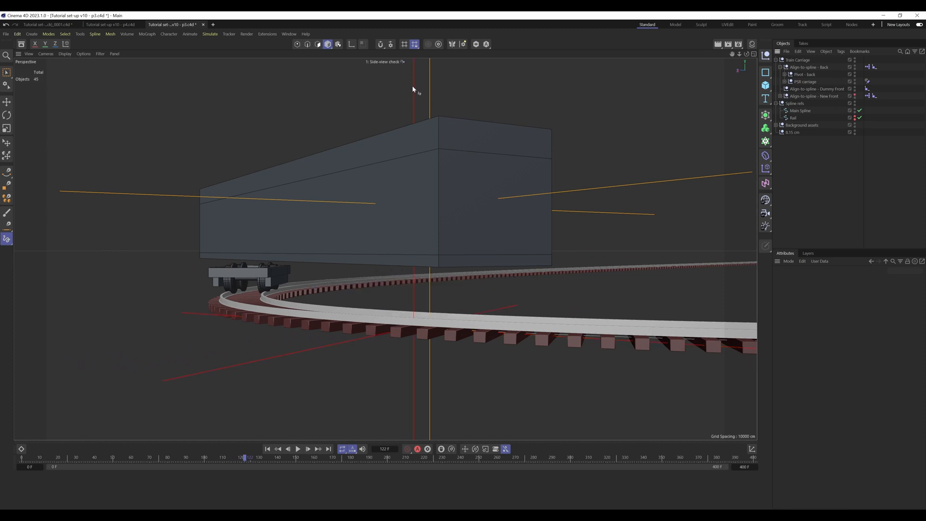
{"action": "left_click", "coordinate": [855, 96]}
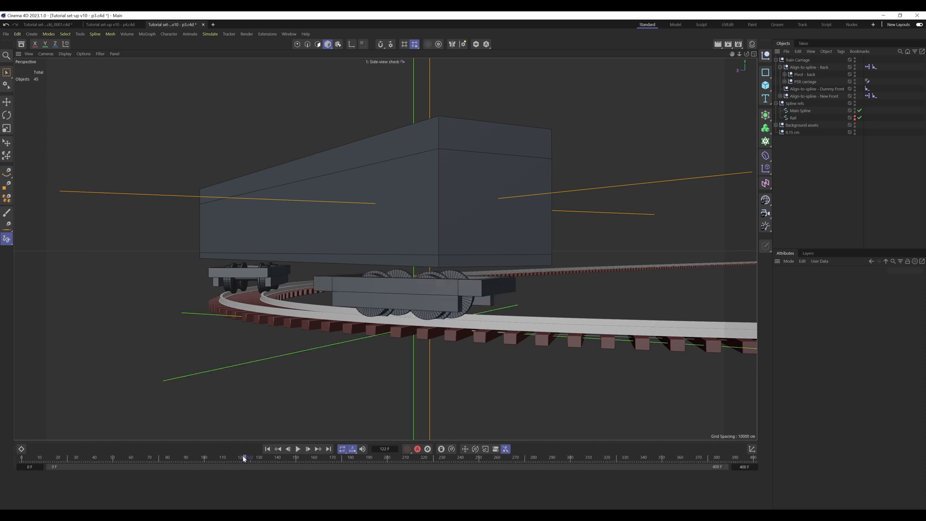
Step: Return the animation to frame 0 and switch from the side view check camera back to the default camera
{"action": "left_click_drag", "start_coordinate": [246, 457], "coordinate": [19, 457]}
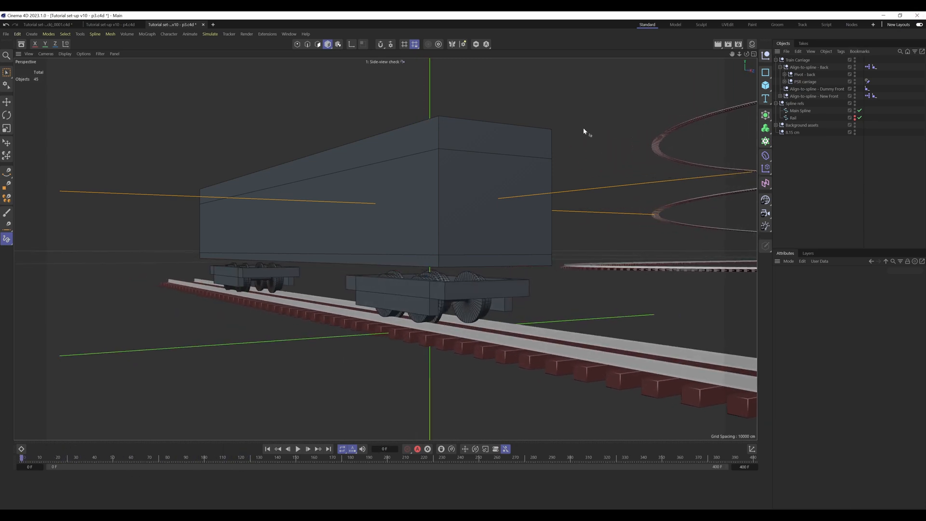
{"action": "left_click", "coordinate": [783, 81]}
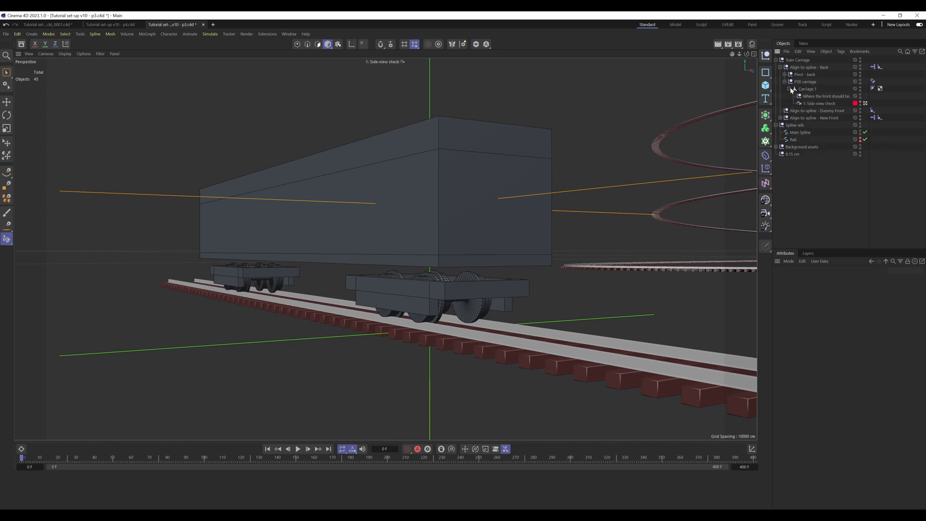
{"action": "left_click", "coordinate": [865, 103]}
{"action": "left_click", "coordinate": [784, 81]}
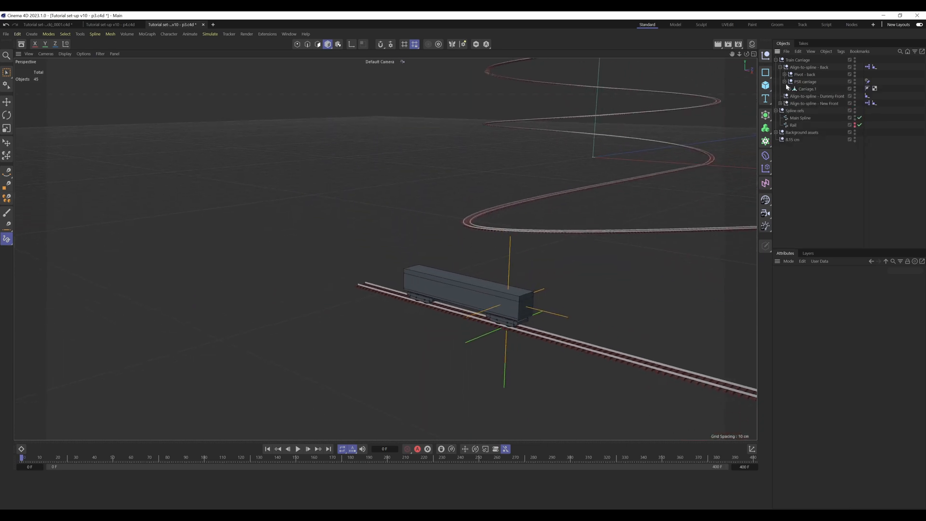
Step: Open the New Front null's XPresso setup and move the Distance node, its two inputs and its Result beneath the separation Result
{"action": "left_click", "coordinate": [780, 67]}
{"action": "scroll", "coordinate": [505, 307], "scroll_direction": "up", "scroll_amount": 6}
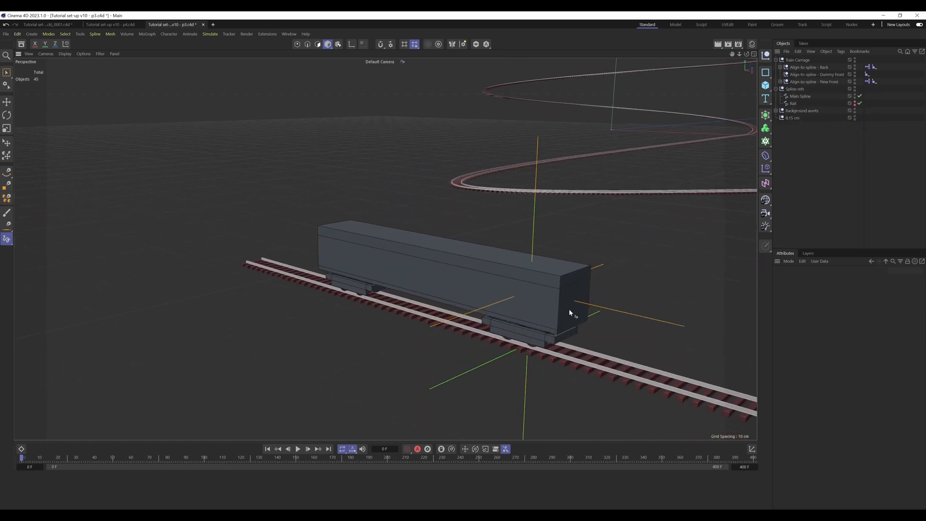
{"action": "left_click_drag", "start_coordinate": [466, 270], "coordinate": [473, 290], "text": "alt"}
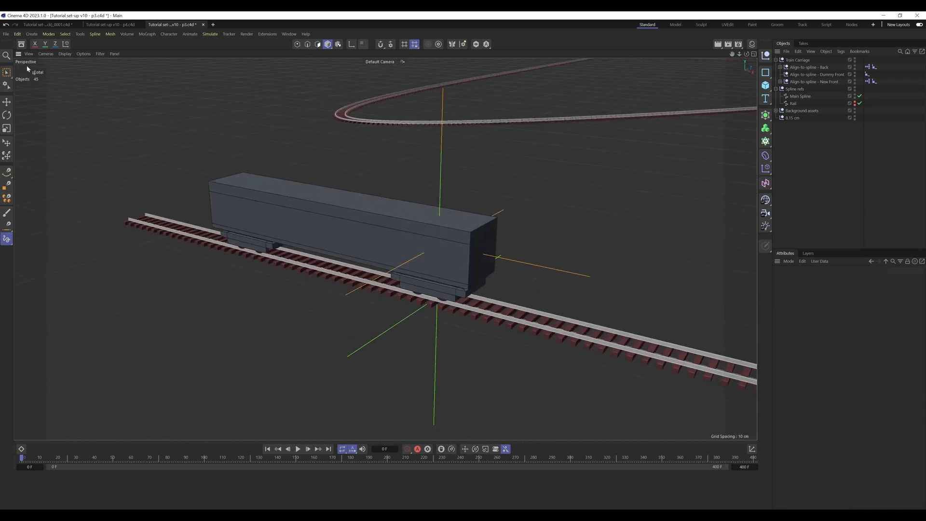
{"action": "left_click", "coordinate": [8, 73]}
{"action": "double_click", "coordinate": [869, 82]}
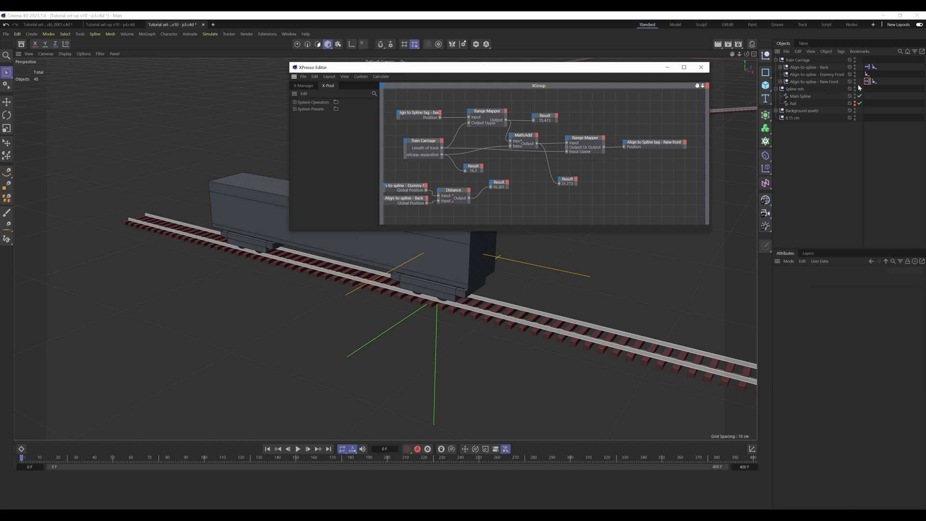
{"action": "middle_click_drag", "start_coordinate": [498, 205], "coordinate": [537, 208], "text": "alt"}
{"action": "scroll", "coordinate": [506, 205], "scroll_direction": "up", "scroll_amount": 2}
{"action": "left_click_drag", "start_coordinate": [537, 211], "coordinate": [399, 177]}
{"action": "left_click_drag", "start_coordinate": [493, 187], "coordinate": [459, 191]}
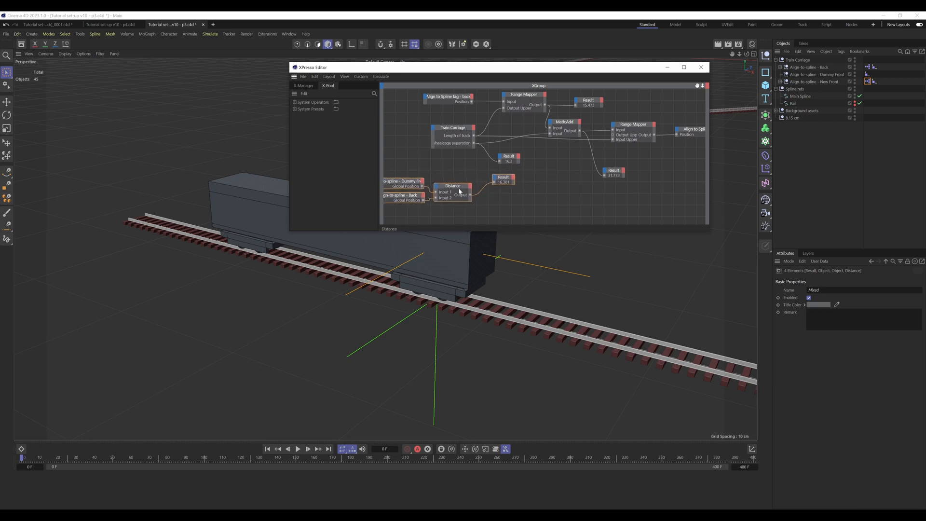
{"action": "left_click", "coordinate": [514, 193]}
Step: Move the XPresso editor aside and advance to frame 167 to examine the distance result with the carriage on the tight curve
{"action": "left_click_drag", "start_coordinate": [613, 68], "coordinate": [291, 146]}
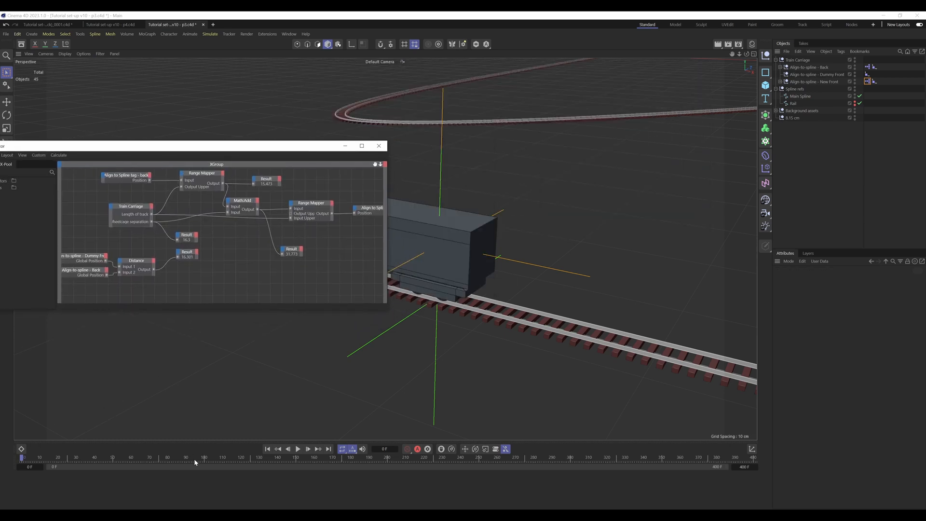
{"action": "left_click_drag", "start_coordinate": [194, 459], "coordinate": [325, 459]}
{"action": "left_click", "coordinate": [801, 164]}
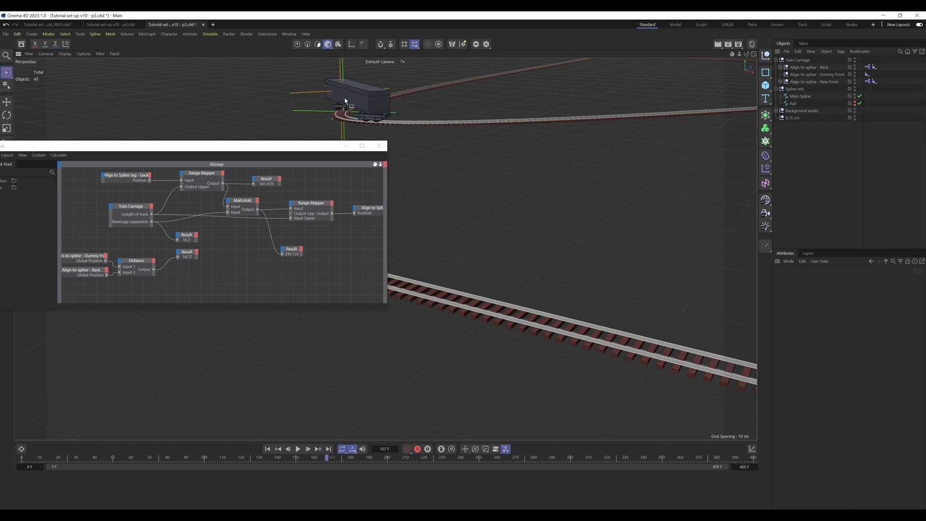
{"action": "middle_click_drag", "start_coordinate": [345, 98], "coordinate": [540, 225], "text": "alt"}
{"action": "left_click_drag", "start_coordinate": [540, 225], "coordinate": [604, 230], "text": "alt"}
{"action": "left_click_drag", "start_coordinate": [467, 215], "coordinate": [501, 212], "text": "alt"}
{"action": "scroll", "coordinate": [502, 211], "scroll_direction": "up", "scroll_amount": 8}
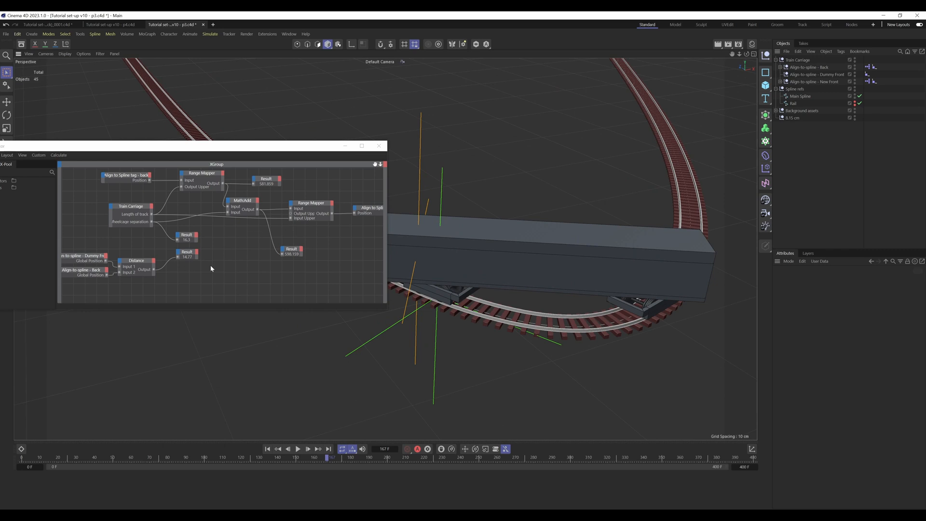
Step: Duplicate the Math:Add node, set its function to Subtract, and feed it the Wheelcage separation and Distance outputs
{"action": "left_click_drag", "start_coordinate": [248, 199], "coordinate": [232, 277], "text": "ctrl"}
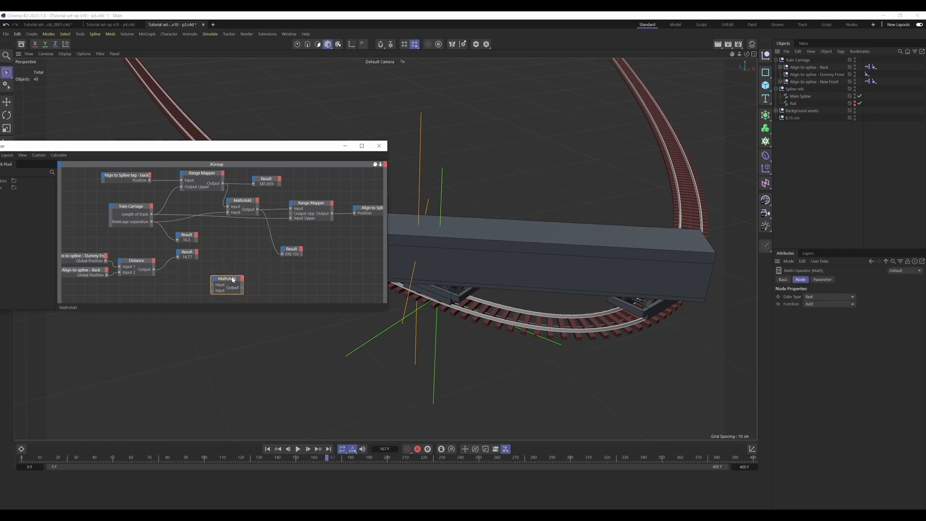
{"action": "left_click", "coordinate": [827, 308]}
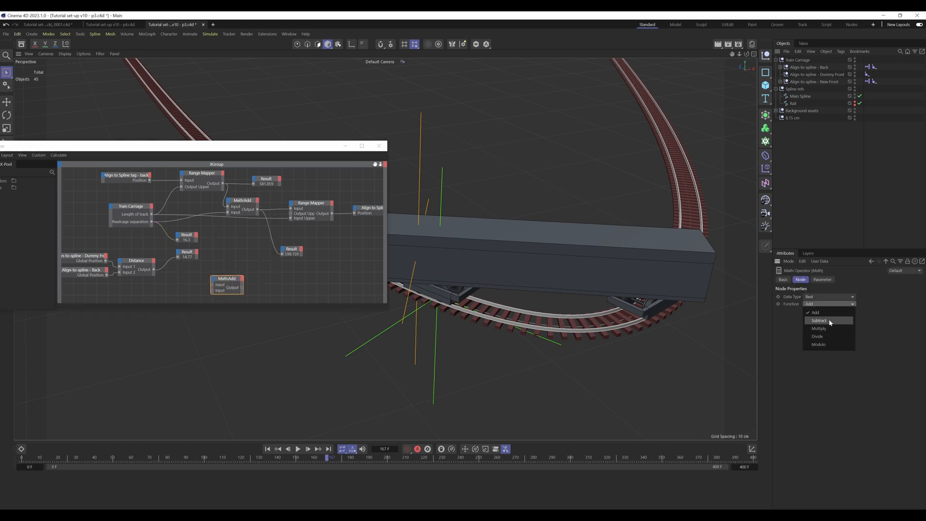
{"action": "left_click", "coordinate": [826, 321]}
{"action": "left_click_drag", "start_coordinate": [152, 223], "coordinate": [207, 267]}
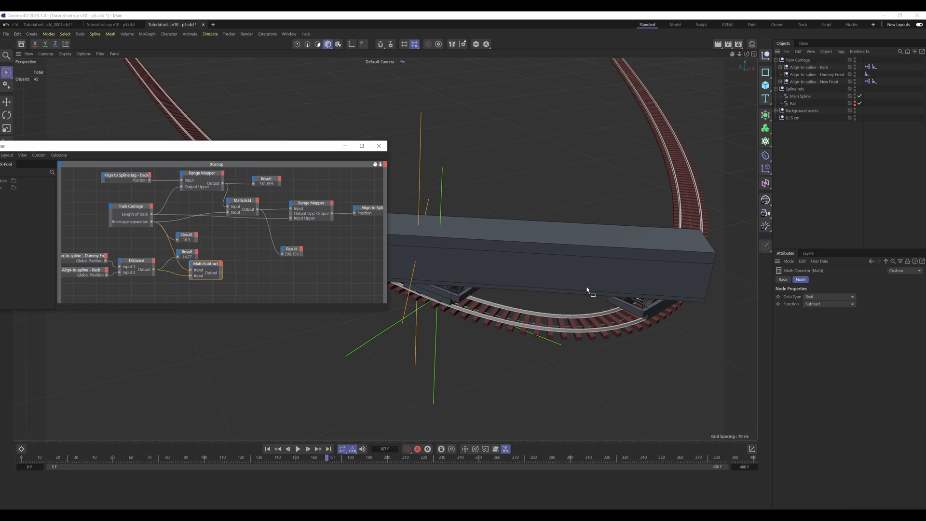
Step: Attach a copied Result node to the Math:Subtract output and arrange it tidily with the neighbouring nodes
{"action": "left_click_drag", "start_coordinate": [208, 267], "coordinate": [228, 247]}
{"action": "left_click_drag", "start_coordinate": [206, 280], "coordinate": [215, 245]}
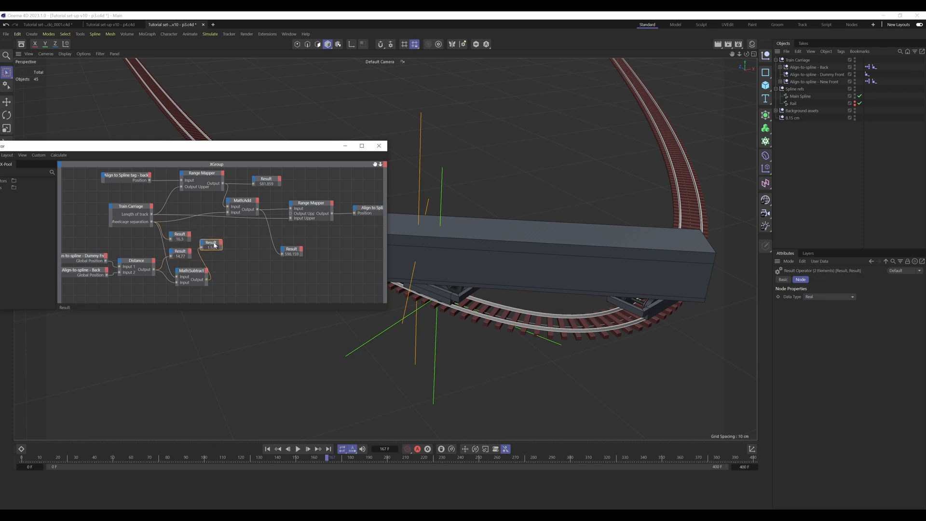
{"action": "left_click", "coordinate": [219, 253]}
{"action": "left_click_drag", "start_coordinate": [191, 275], "coordinate": [186, 273]}
{"action": "left_click", "coordinate": [231, 268]}
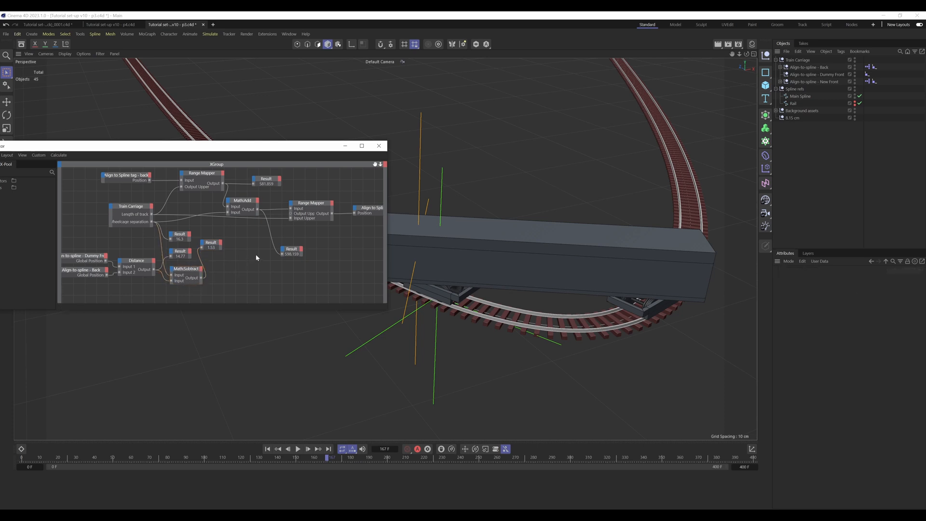
{"action": "middle_click_drag", "start_coordinate": [255, 256], "coordinate": [246, 269], "text": "alt"}
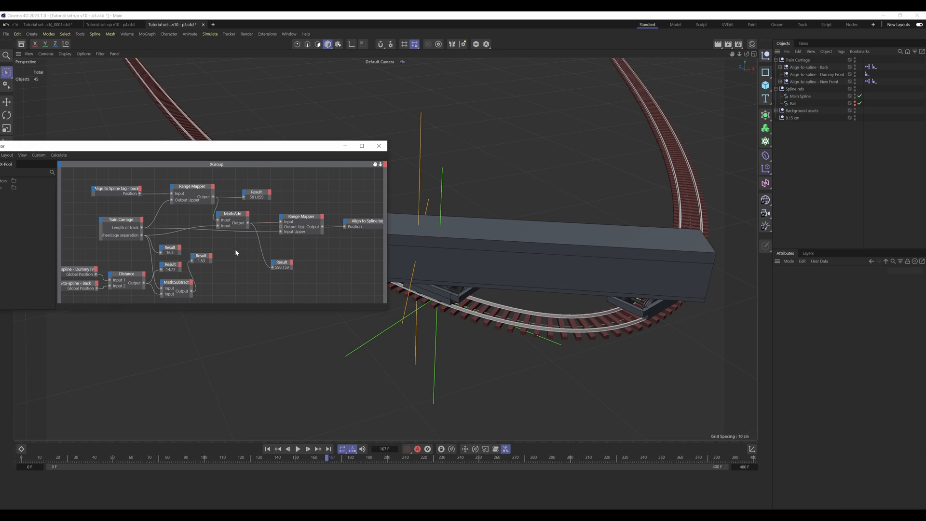
{"action": "middle_click_drag", "start_coordinate": [245, 278], "coordinate": [262, 263], "text": "alt"}
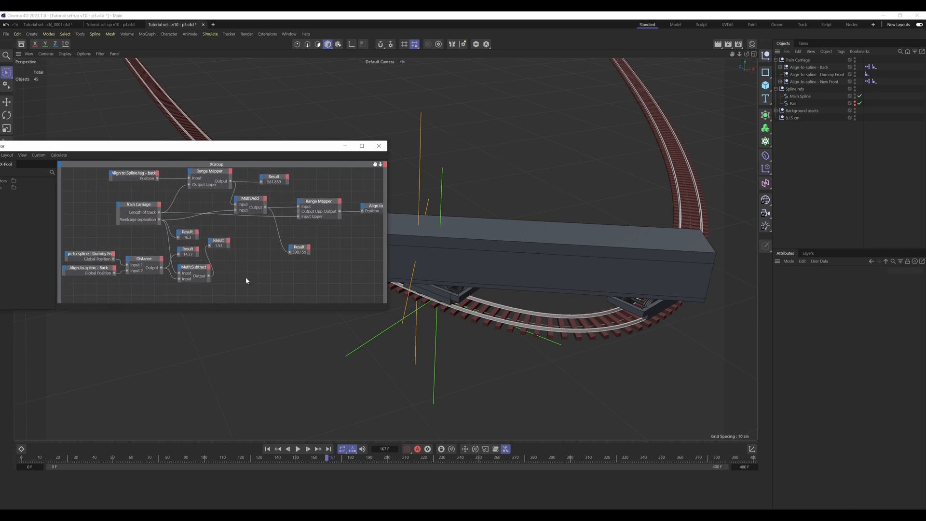
{"action": "left_click_drag", "start_coordinate": [218, 242], "coordinate": [219, 240]}
Step: Duplicate Math:Add to sum the first Range Mapper and Math:Subtract outputs, and feed its output into the original Math:Add
{"action": "left_click", "coordinate": [256, 214]}
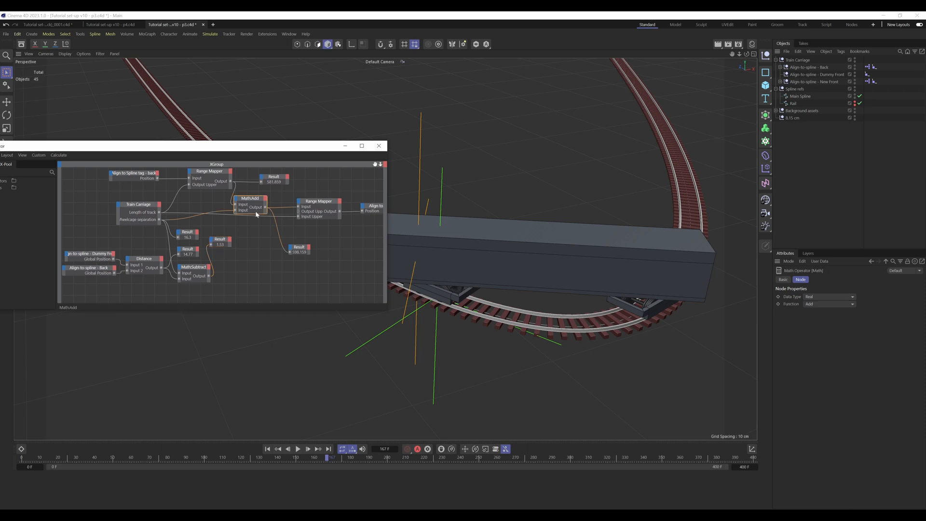
{"action": "left_click_drag", "start_coordinate": [255, 200], "coordinate": [252, 266], "text": "ctrl"}
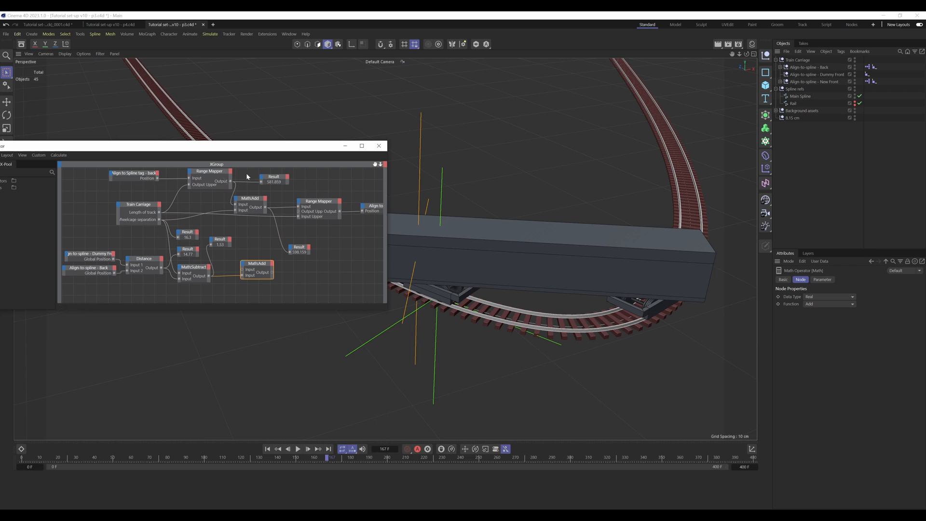
{"action": "left_click_drag", "start_coordinate": [271, 179], "coordinate": [249, 267]}
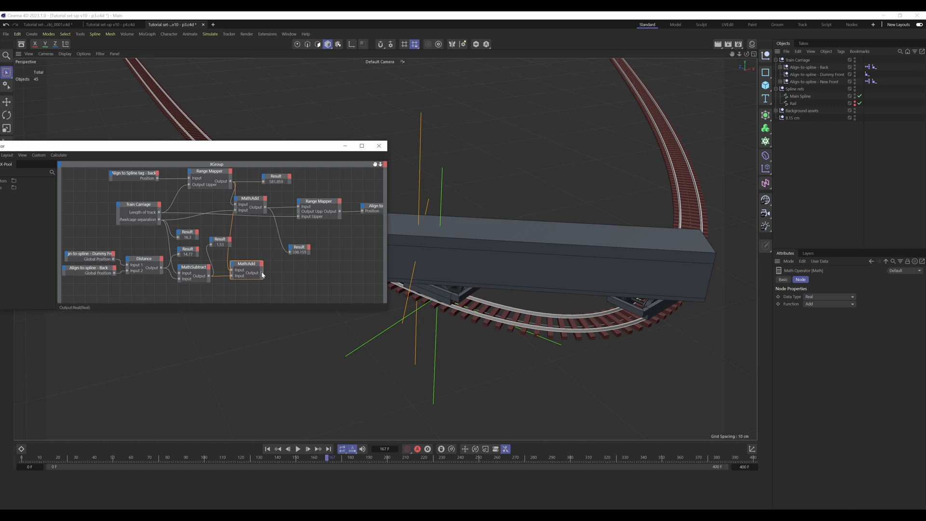
{"action": "left_click_drag", "start_coordinate": [263, 275], "coordinate": [262, 199]}
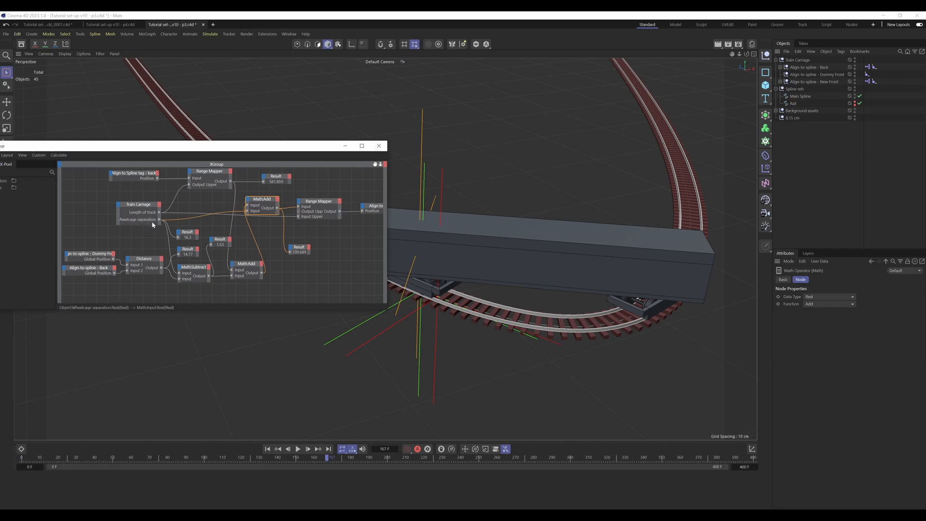
Step: Rearrange the Result nodes and reconnect the first Range Mapper's output to the original Math:Add in place of the new Math:Add
{"action": "left_click_drag", "start_coordinate": [224, 241], "coordinate": [218, 233]}
{"action": "left_click_drag", "start_coordinate": [372, 165], "coordinate": [349, 181]}
{"action": "left_click_drag", "start_coordinate": [281, 266], "coordinate": [310, 270]}
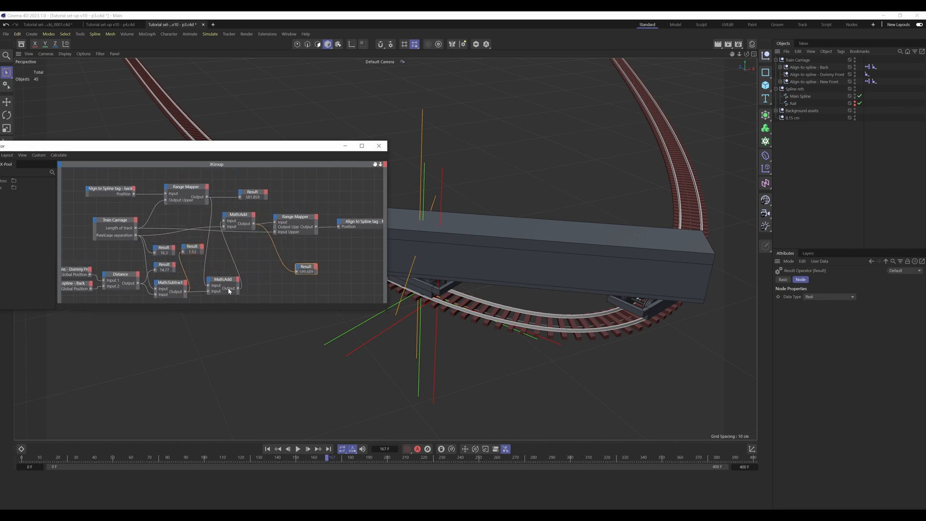
{"action": "left_click_drag", "start_coordinate": [229, 291], "coordinate": [253, 280]}
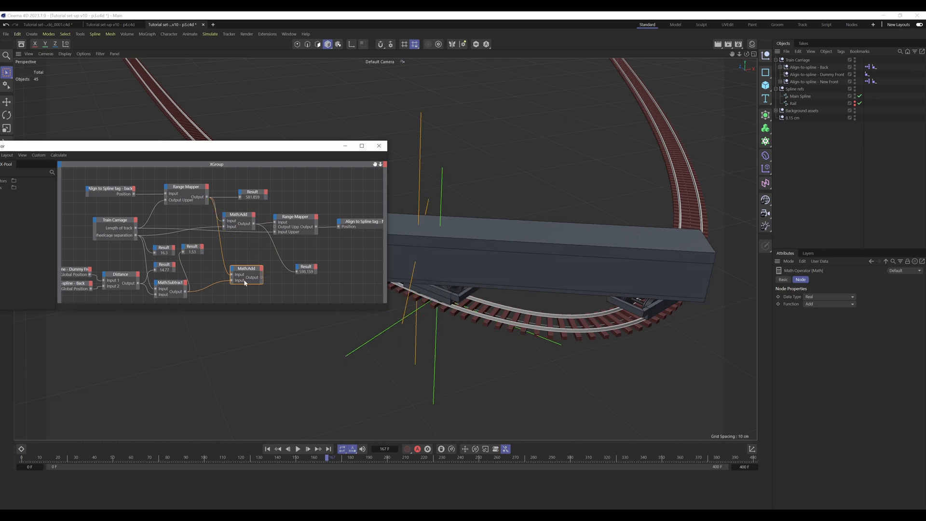
{"action": "mouse_move", "coordinate": [250, 269]}
{"action": "left_mouse_down"}
{"action": "mouse_move", "coordinate": [237, 269]}
{"action": "mouse_move", "coordinate": [253, 271]}
{"action": "left_mouse_up"}
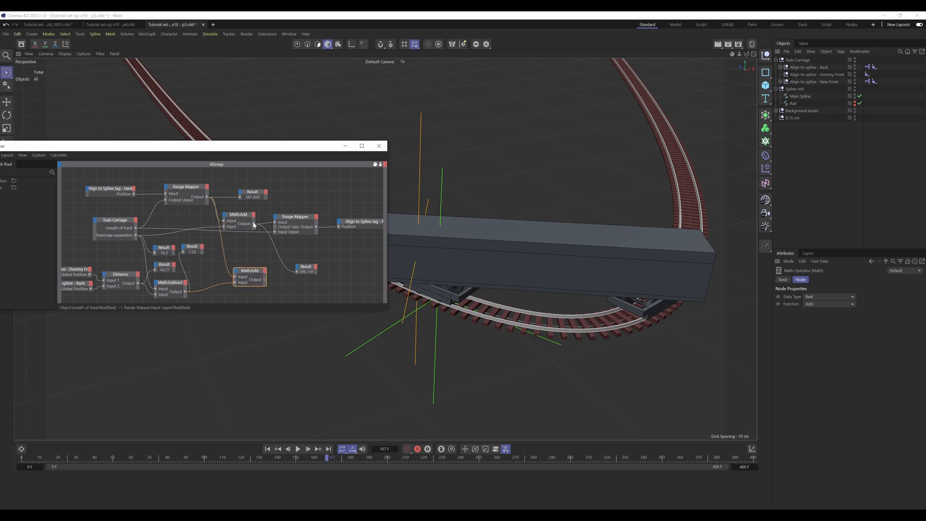
Step: Connect the original Math:Add output to the new Math:Add's first input and spread the downstream nodes apart
{"action": "left_click", "coordinate": [254, 224]}
{"action": "left_click_drag", "start_coordinate": [254, 224], "coordinate": [235, 277]}
{"action": "left_click_drag", "start_coordinate": [246, 217], "coordinate": [240, 218]}
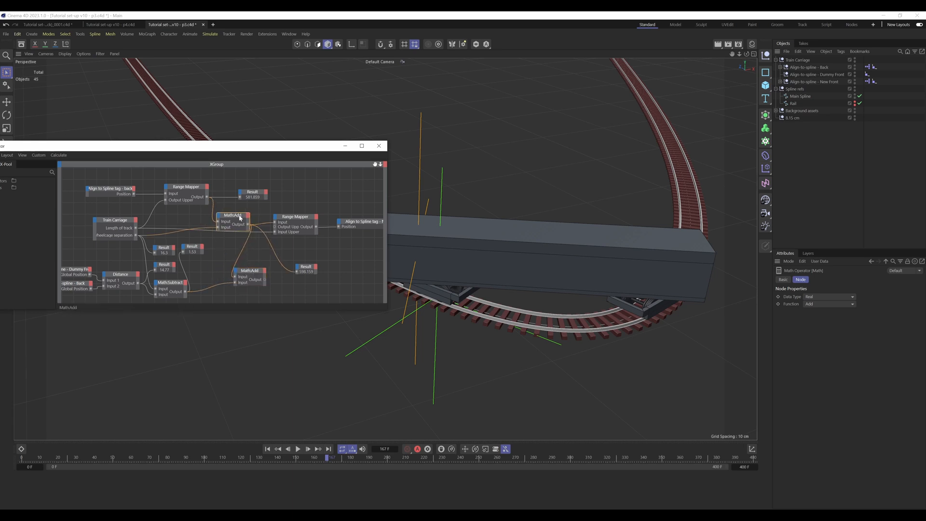
{"action": "left_click_drag", "start_coordinate": [254, 273], "coordinate": [334, 276]}
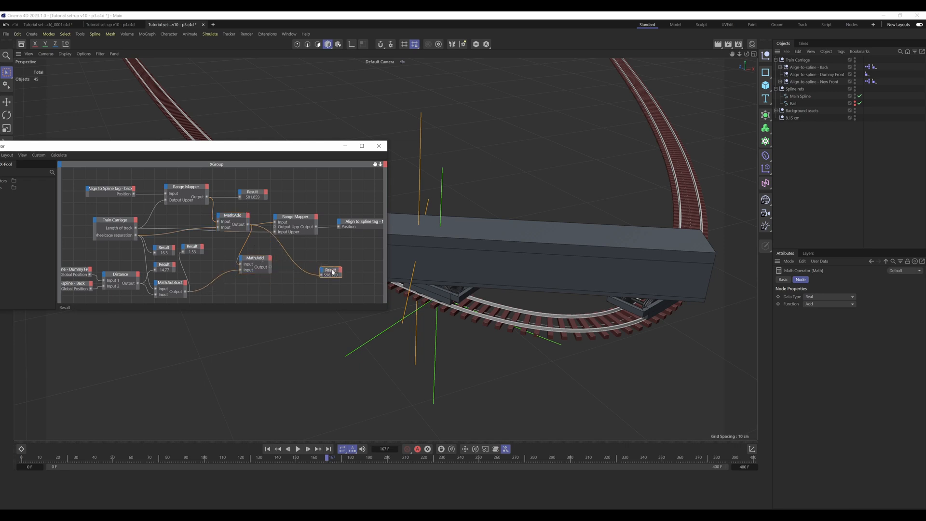
{"action": "left_click_drag", "start_coordinate": [296, 217], "coordinate": [364, 220]}
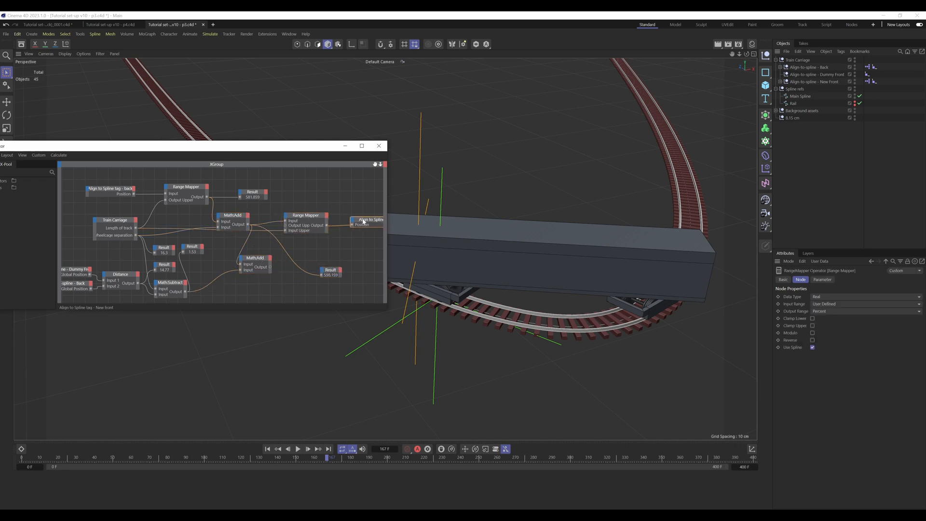
{"action": "left_click_drag", "start_coordinate": [306, 216], "coordinate": [313, 213]}
Step: Feed the new Math:Add output into the second Range Mapper's input, scrub to frame 160 and close the XPresso editor
{"action": "left_click", "coordinate": [190, 190]}
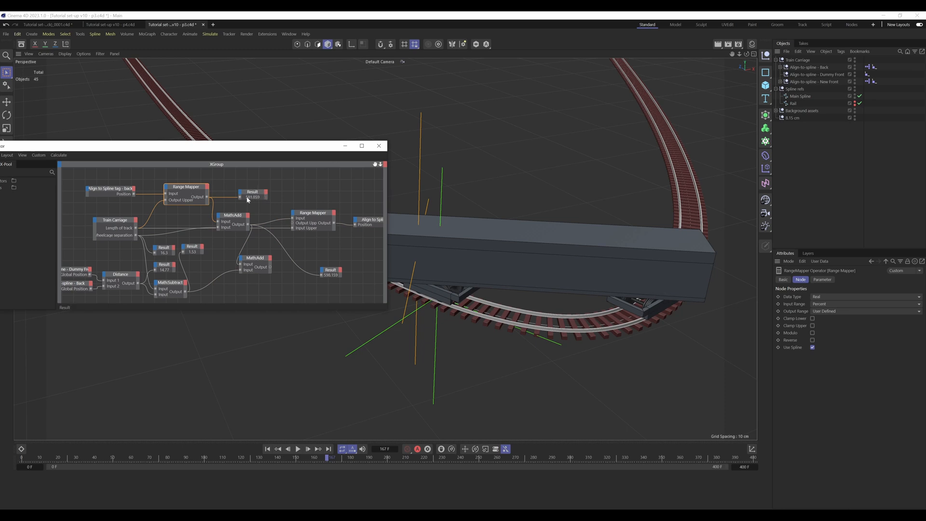
{"action": "left_click", "coordinate": [236, 220]}
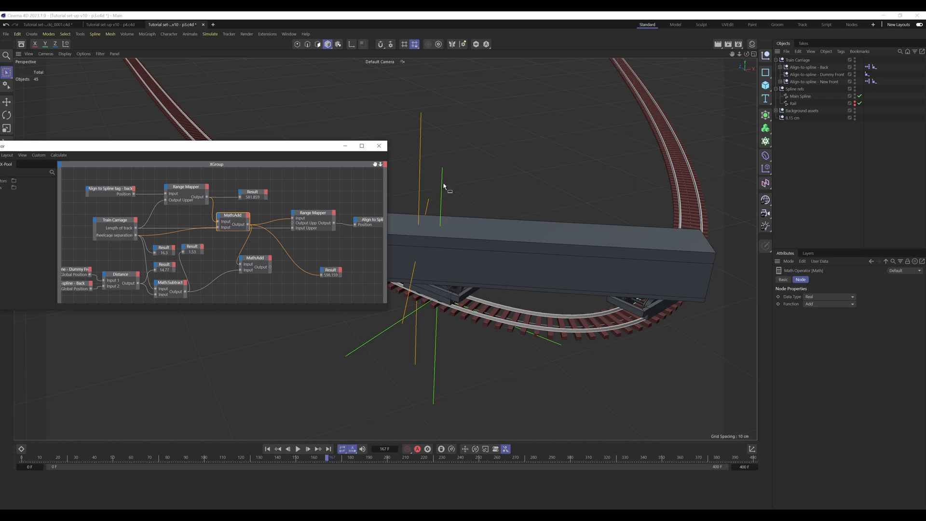
{"action": "left_click_drag", "start_coordinate": [255, 257], "coordinate": [269, 252]}
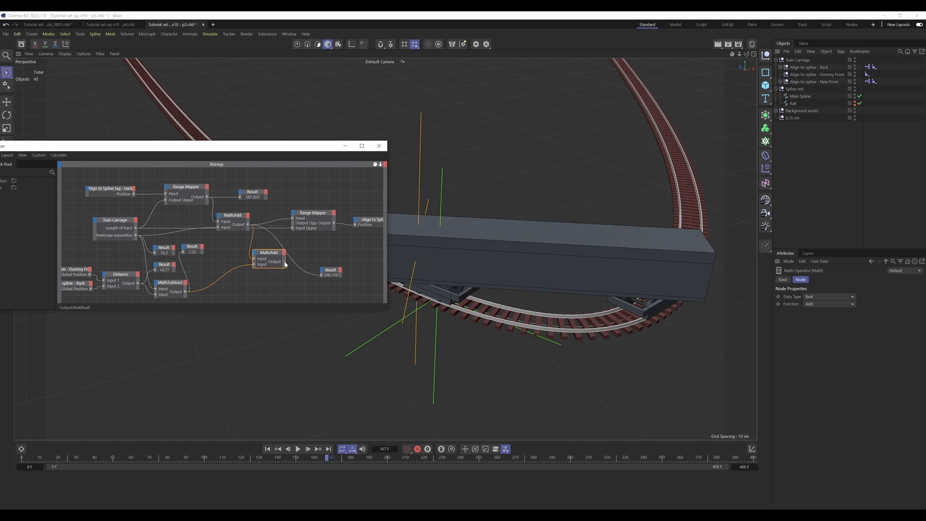
{"action": "left_click_drag", "start_coordinate": [285, 264], "coordinate": [293, 219]}
{"action": "left_click_drag", "start_coordinate": [293, 220], "coordinate": [293, 219]}
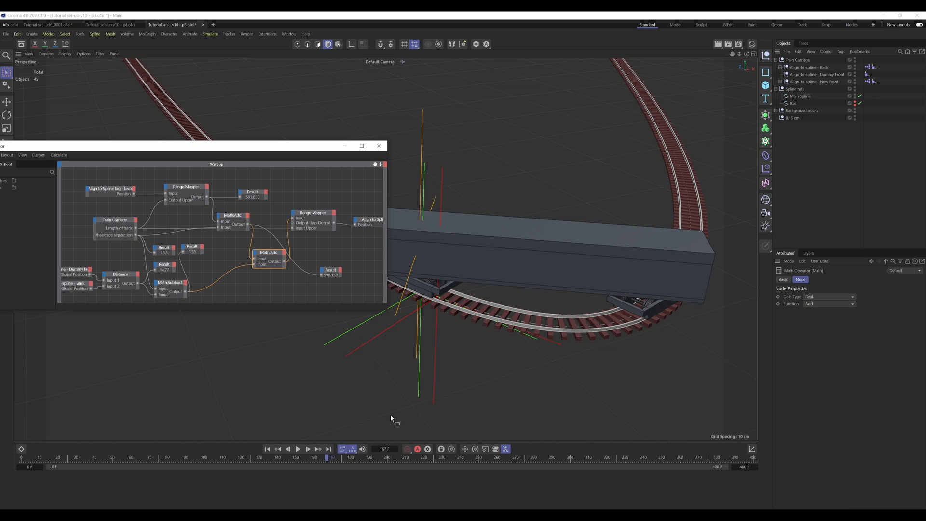
{"action": "left_click_drag", "start_coordinate": [327, 460], "coordinate": [314, 459]}
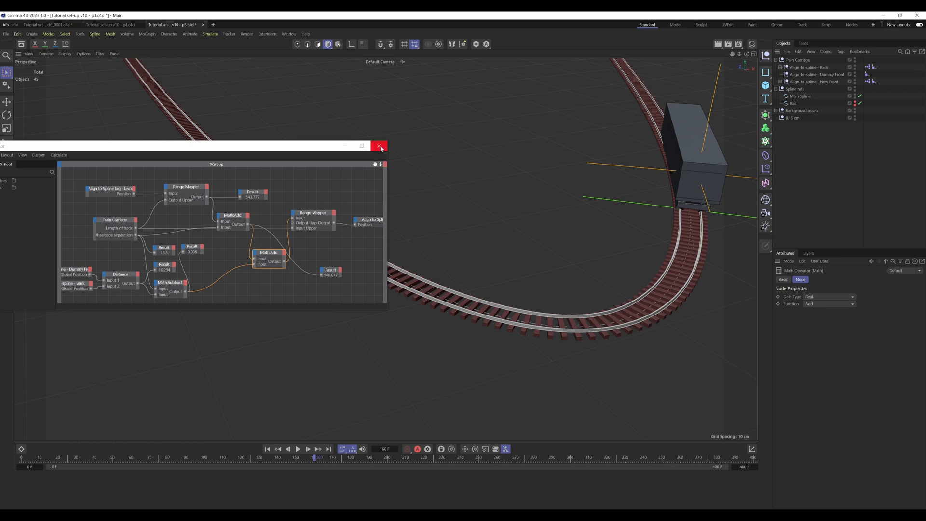
{"action": "left_click", "coordinate": [379, 145]}
Step: Switch to the side view check camera under Carriage 1 and scrub to frame 64 to examine the front wheelcage's alignment
{"action": "left_click", "coordinate": [780, 81]}
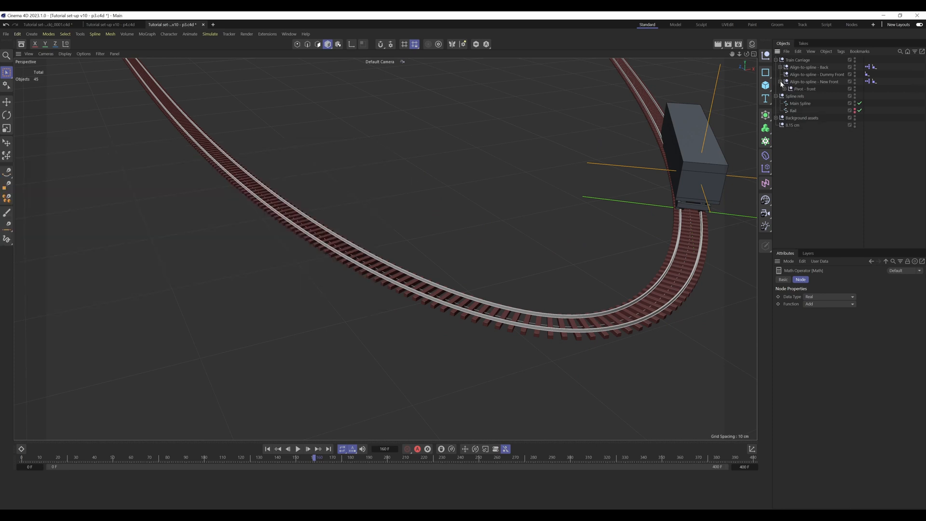
{"action": "left_click", "coordinate": [785, 88]}
{"action": "left_click", "coordinate": [789, 96]}
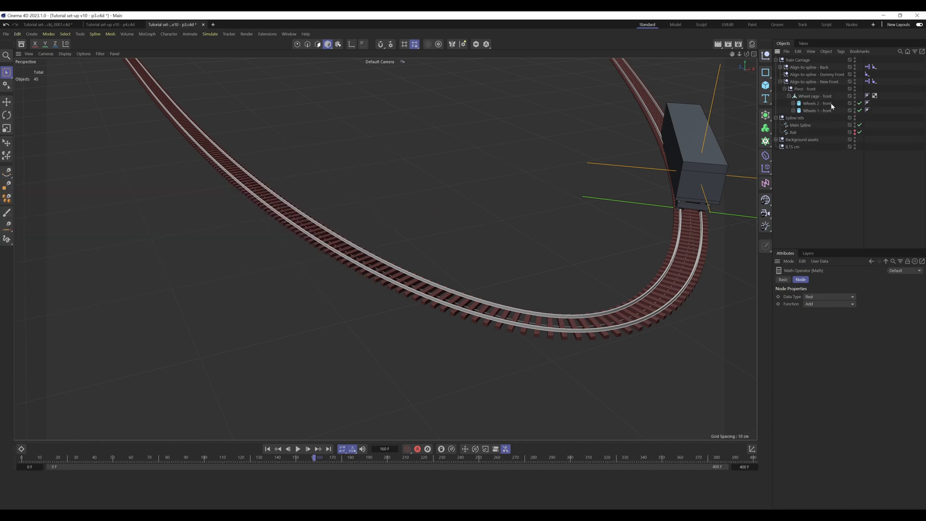
{"action": "left_click", "coordinate": [780, 81]}
{"action": "left_click", "coordinate": [780, 67]}
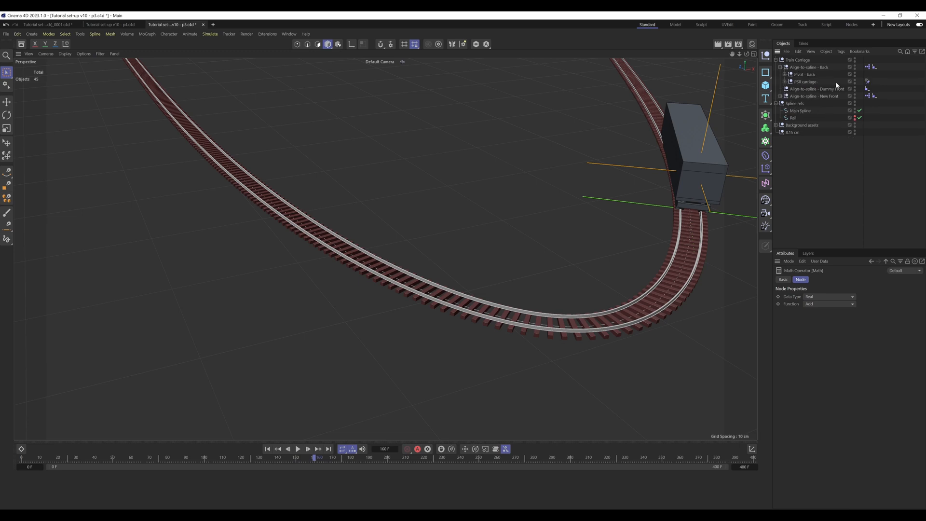
{"action": "left_click", "coordinate": [785, 81]}
{"action": "left_click", "coordinate": [788, 90]}
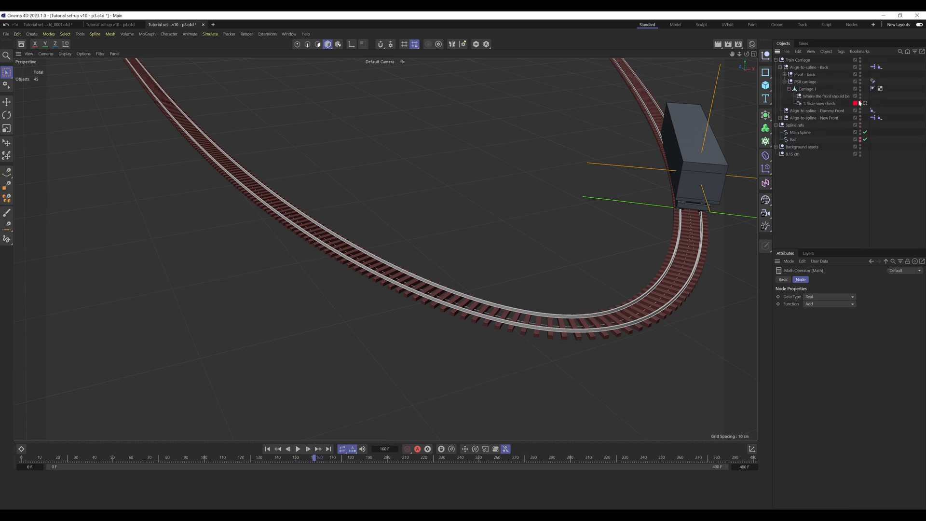
{"action": "left_click", "coordinate": [867, 104]}
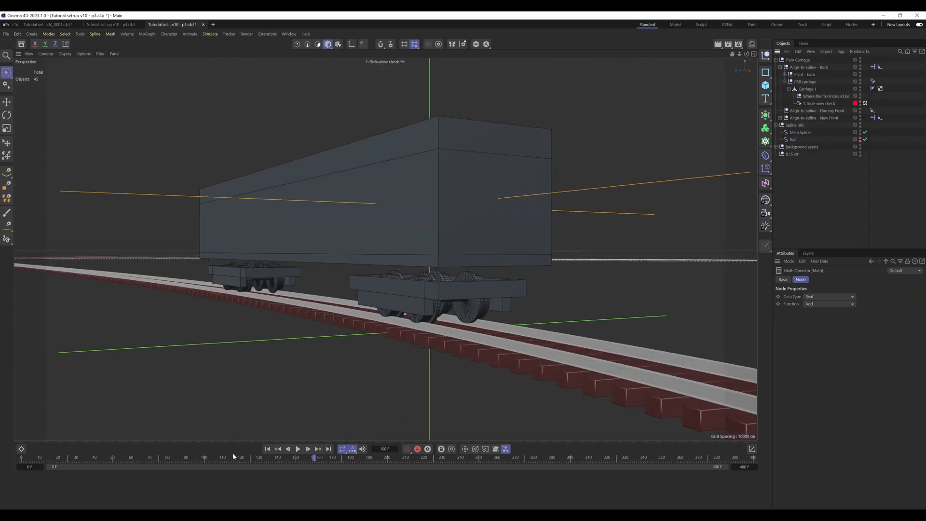
{"action": "left_click_drag", "start_coordinate": [38, 462], "coordinate": [140, 461]}
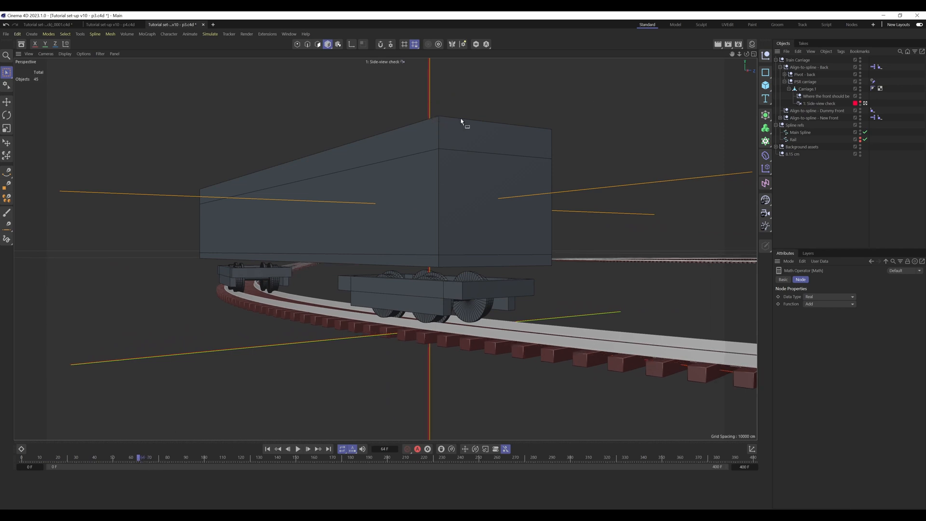
Step: Compare the dummy front and new front null positions through the side view check camera at frames 121 and 166
{"action": "left_click", "coordinate": [779, 67]}
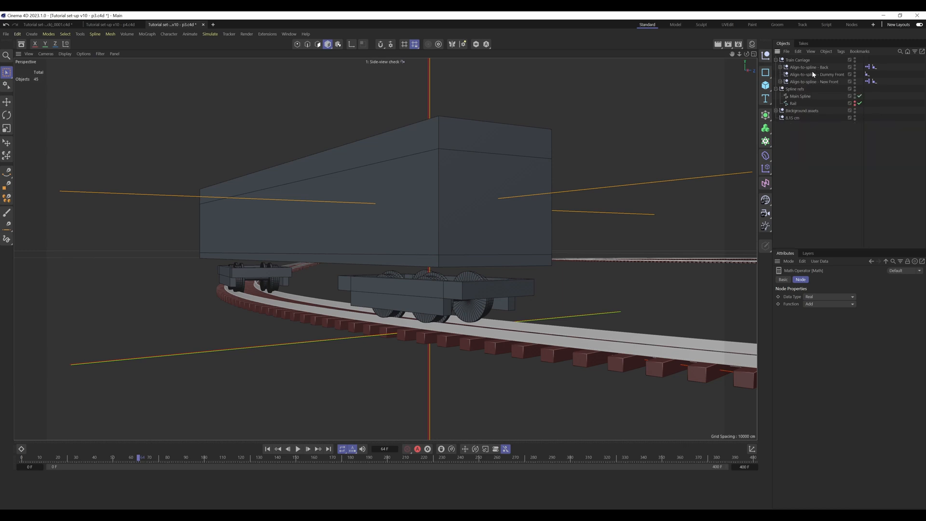
{"action": "left_click", "coordinate": [854, 73]}
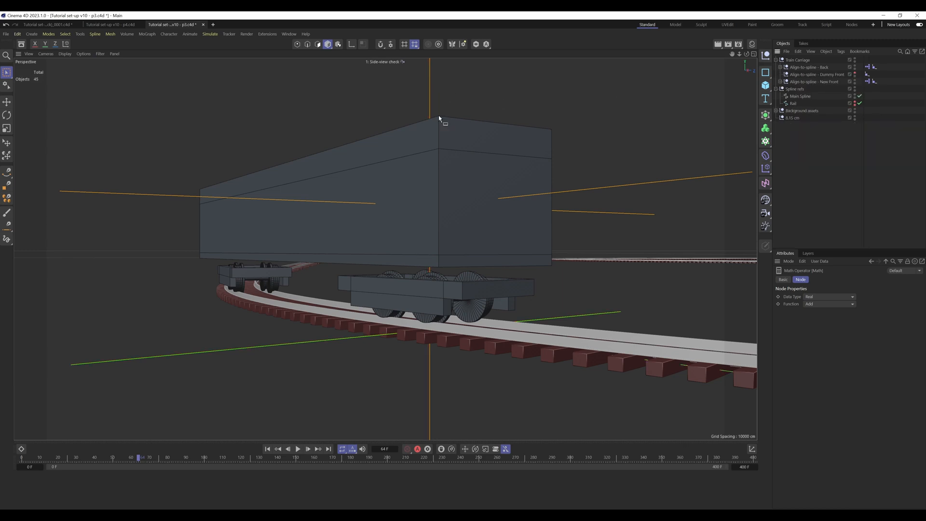
{"action": "left_click", "coordinate": [855, 73]}
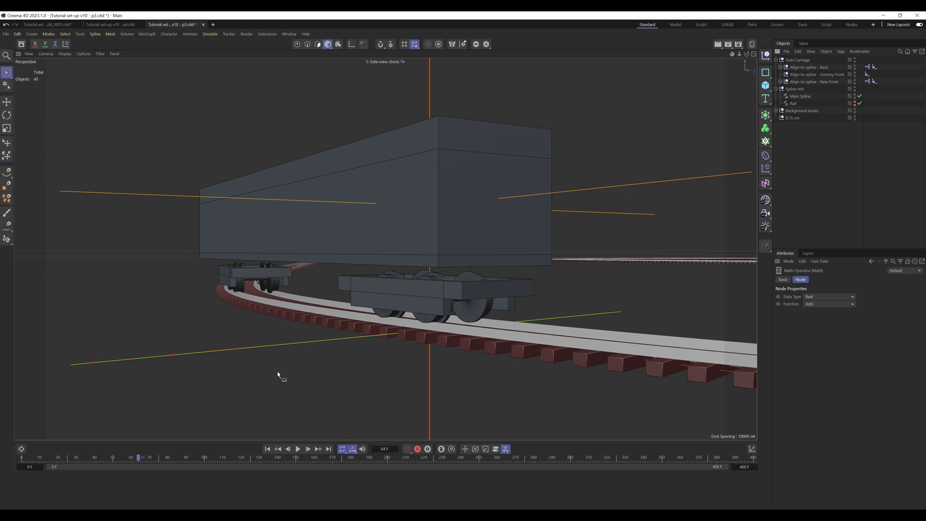
{"action": "left_click_drag", "start_coordinate": [140, 459], "coordinate": [243, 464]}
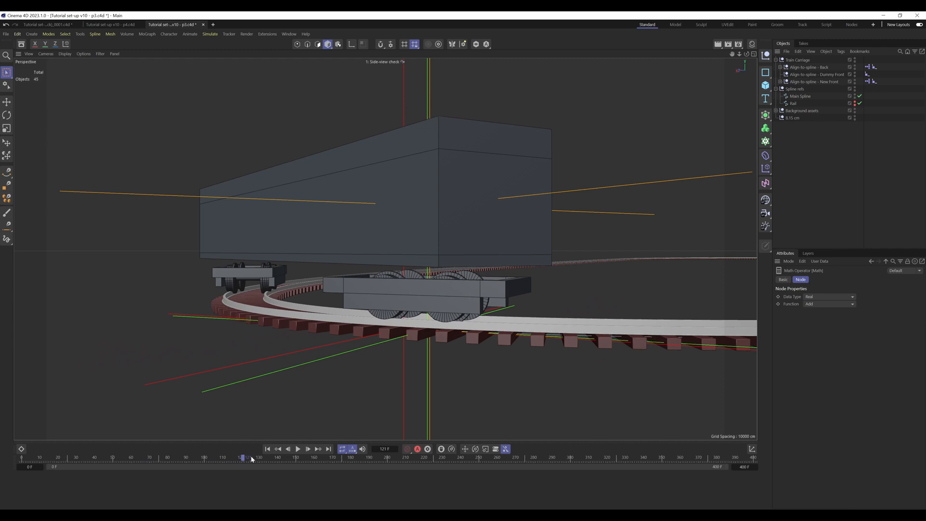
{"action": "left_click_drag", "start_coordinate": [243, 461], "coordinate": [327, 454]}
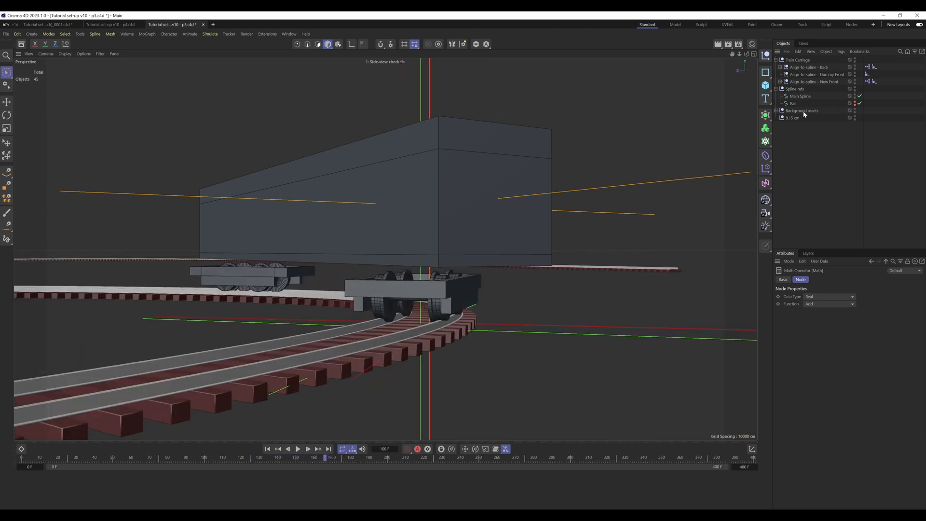
Step: Return to the default camera and examine the carriage's wheelcage alignment on the bends at frames 166 and 120
{"action": "left_click", "coordinate": [780, 67]}
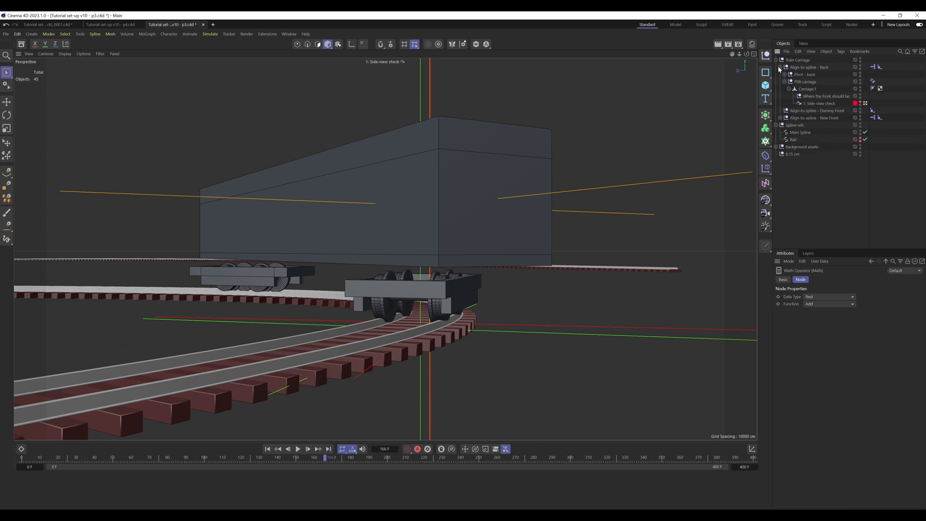
{"action": "left_click", "coordinate": [866, 103]}
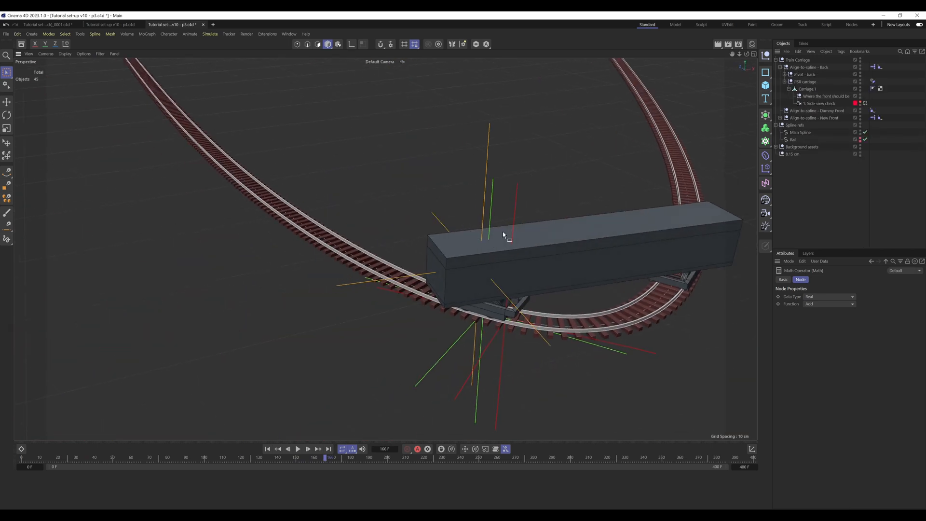
{"action": "left_click_drag", "start_coordinate": [503, 232], "coordinate": [377, 269], "text": "alt"}
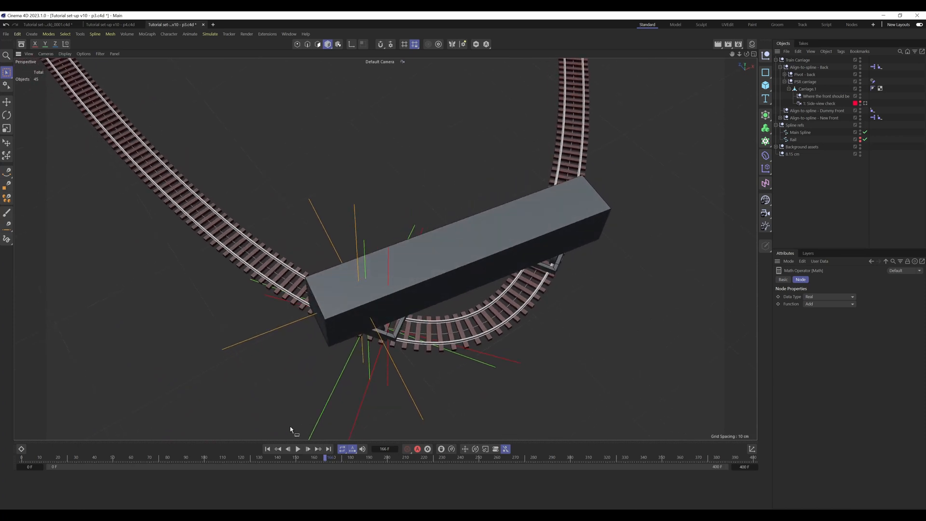
{"action": "left_click_drag", "start_coordinate": [324, 458], "coordinate": [233, 455]}
{"action": "middle_click_drag", "start_coordinate": [540, 73], "coordinate": [255, 402], "text": "alt"}
{"action": "right_click_drag", "start_coordinate": [325, 96], "coordinate": [301, 132], "text": "alt"}
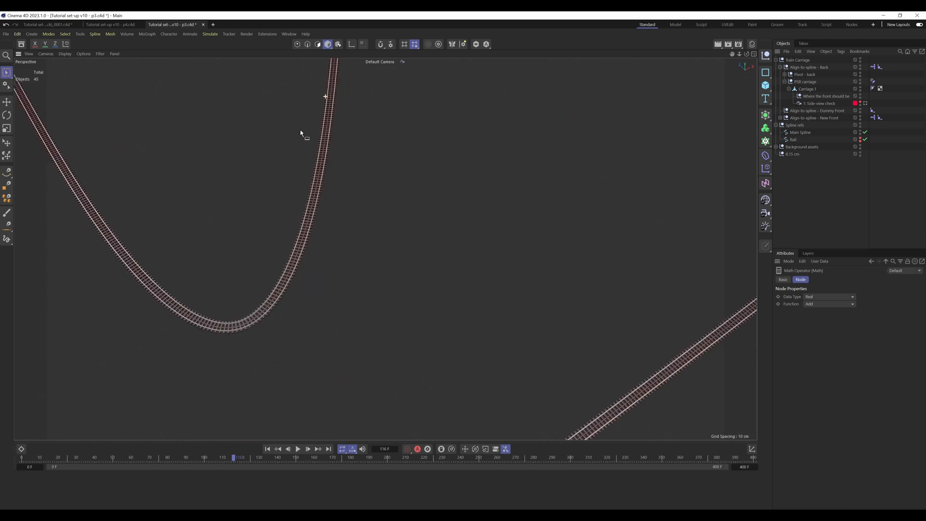
{"action": "middle_click_drag", "start_coordinate": [337, 71], "coordinate": [284, 442], "text": "alt"}
{"action": "right_click_drag", "start_coordinate": [382, 99], "coordinate": [569, 60], "text": "alt"}
{"action": "middle_click_drag", "start_coordinate": [403, 135], "coordinate": [435, 250], "text": "alt"}
{"action": "left_click_drag", "start_coordinate": [235, 458], "coordinate": [241, 459]}
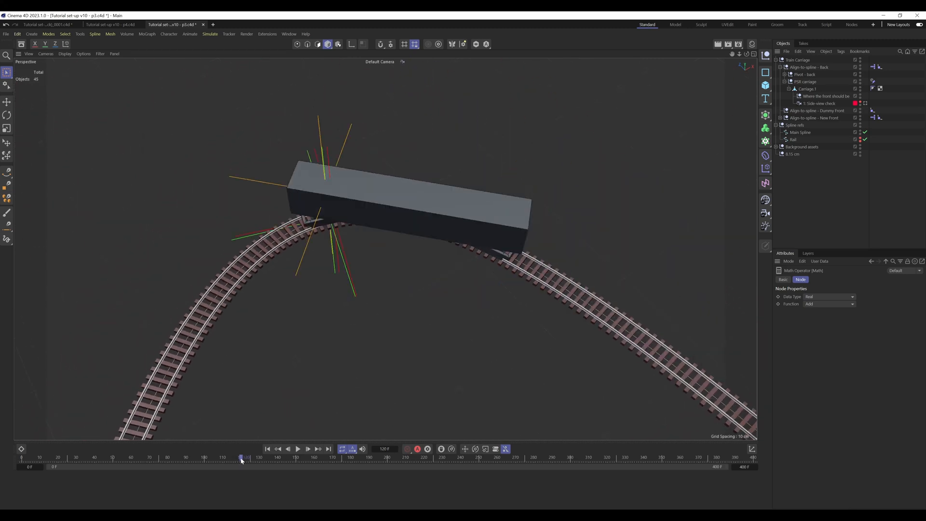
Step: Inspect the front wheelcage and spline nulls close up at frames 120, 115 and 71
{"action": "left_click_drag", "start_coordinate": [324, 211], "coordinate": [335, 149], "text": "alt"}
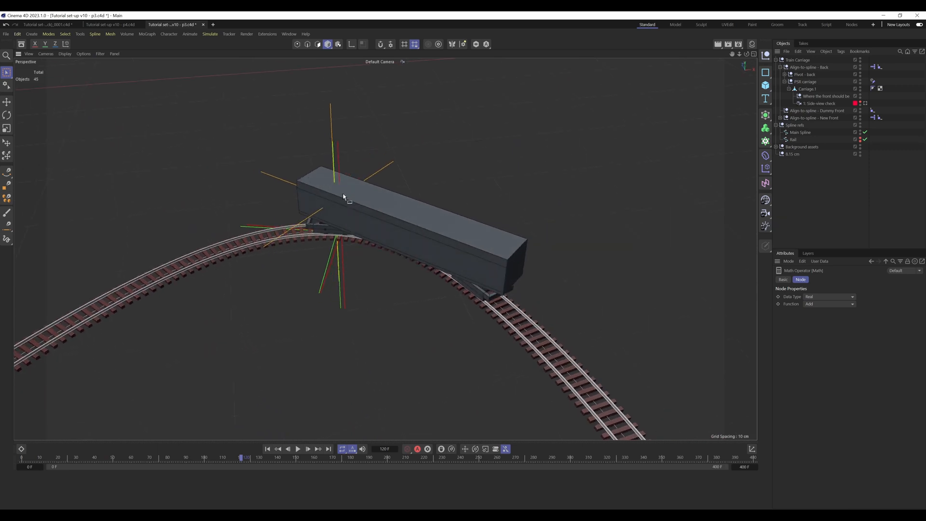
{"action": "left_click_drag", "start_coordinate": [344, 196], "coordinate": [349, 382], "text": "alt"}
{"action": "left_click_drag", "start_coordinate": [241, 458], "coordinate": [232, 458]}
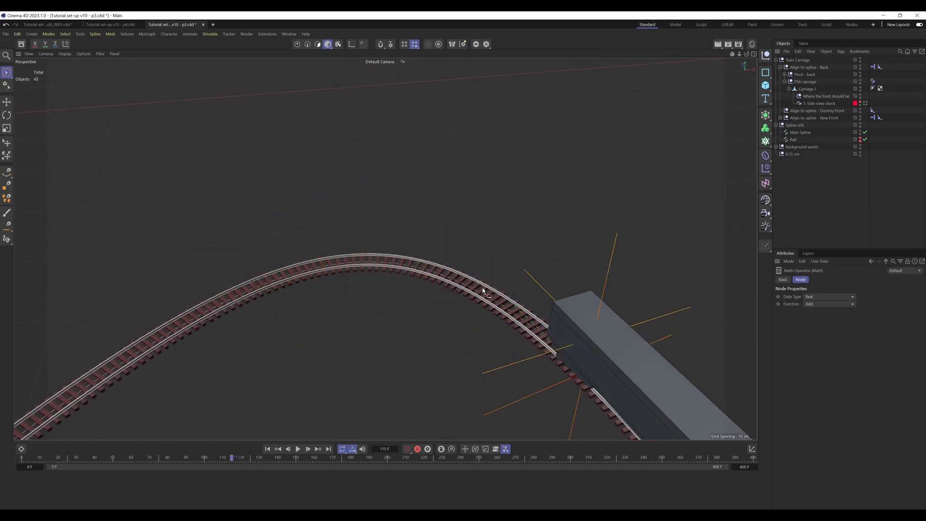
{"action": "left_click_drag", "start_coordinate": [571, 327], "coordinate": [172, 450], "text": "alt"}
{"action": "left_click_drag", "start_coordinate": [232, 457], "coordinate": [151, 446]}
{"action": "right_click_drag", "start_coordinate": [618, 172], "coordinate": [723, 147], "text": "alt"}
{"action": "middle_click_drag", "start_coordinate": [582, 165], "coordinate": [517, 268], "text": "alt"}
{"action": "scroll", "coordinate": [517, 268], "scroll_direction": "up", "scroll_amount": 8}
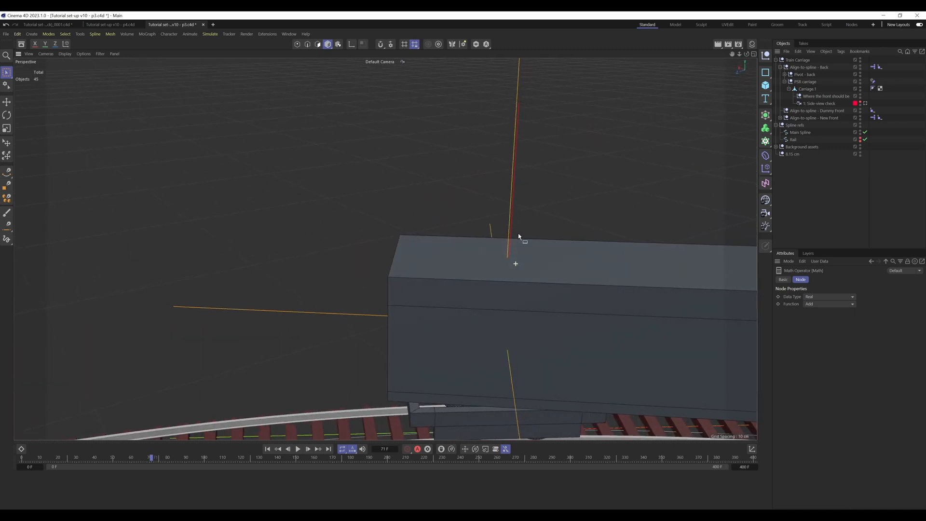
Step: Examine the whole track layout, then check the carriage on the tight bend at frame 166
{"action": "scroll", "coordinate": [488, 270], "scroll_direction": "down", "scroll_amount": 8}
{"action": "left_click_drag", "start_coordinate": [506, 289], "coordinate": [346, 281], "text": "alt"}
{"action": "scroll", "coordinate": [345, 281], "scroll_direction": "down", "scroll_amount": 10}
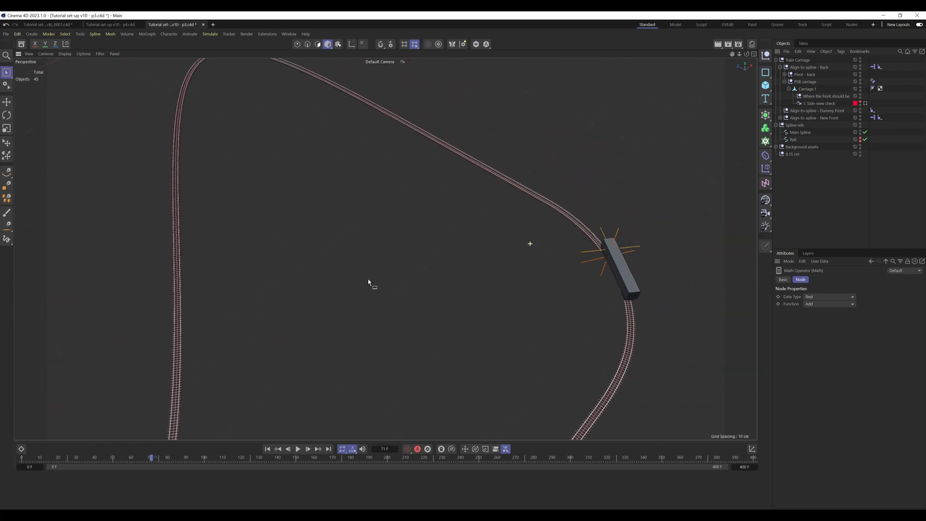
{"action": "middle_click_drag", "start_coordinate": [434, 205], "coordinate": [498, 124], "text": "alt"}
{"action": "middle_click_drag", "start_coordinate": [318, 352], "coordinate": [423, 255], "text": "alt"}
{"action": "left_click_drag", "start_coordinate": [183, 462], "coordinate": [331, 460]}
{"action": "right_click_drag", "start_coordinate": [361, 296], "coordinate": [429, 289], "text": "alt"}
{"action": "left_click_drag", "start_coordinate": [430, 289], "coordinate": [402, 274], "text": "alt"}
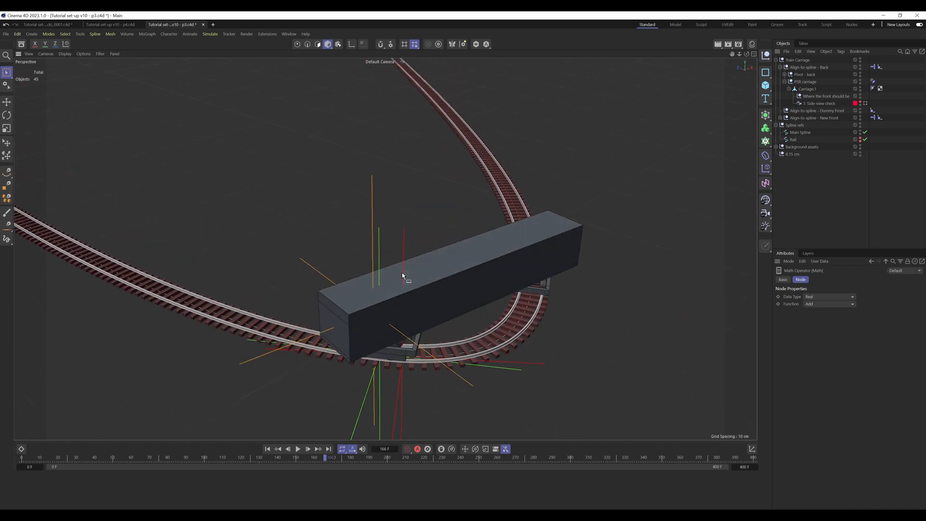
Step: Hide the Align-to-spline - Dummy Front null in both the viewport and the renderer
{"action": "left_click", "coordinate": [780, 67]}
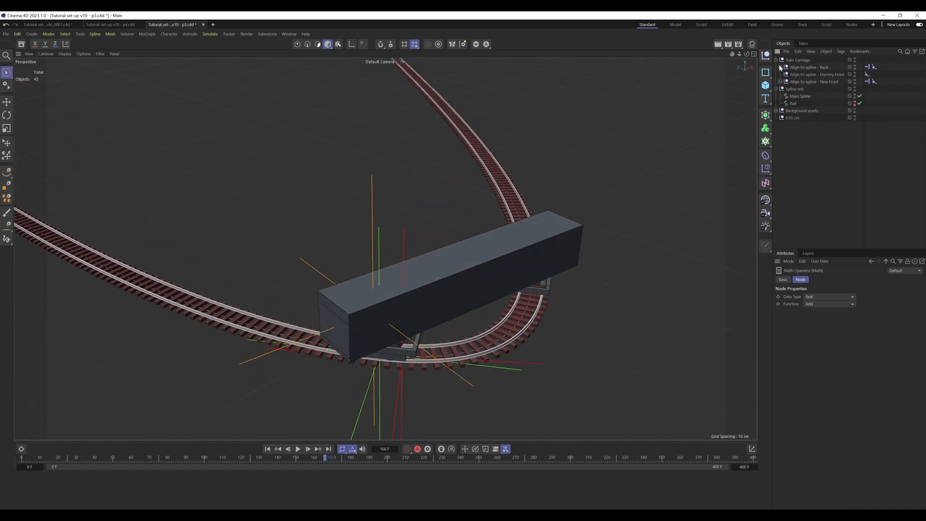
{"action": "left_click", "coordinate": [835, 74]}
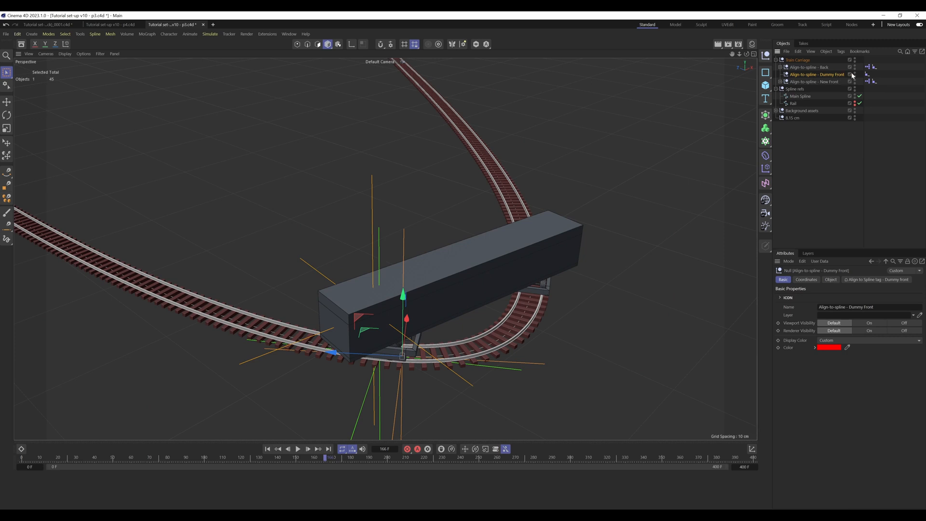
{"action": "left_click", "coordinate": [854, 73]}
{"action": "left_click", "coordinate": [855, 73]}
{"action": "double_click", "coordinate": [855, 75]}
{"action": "left_click", "coordinate": [862, 80]}
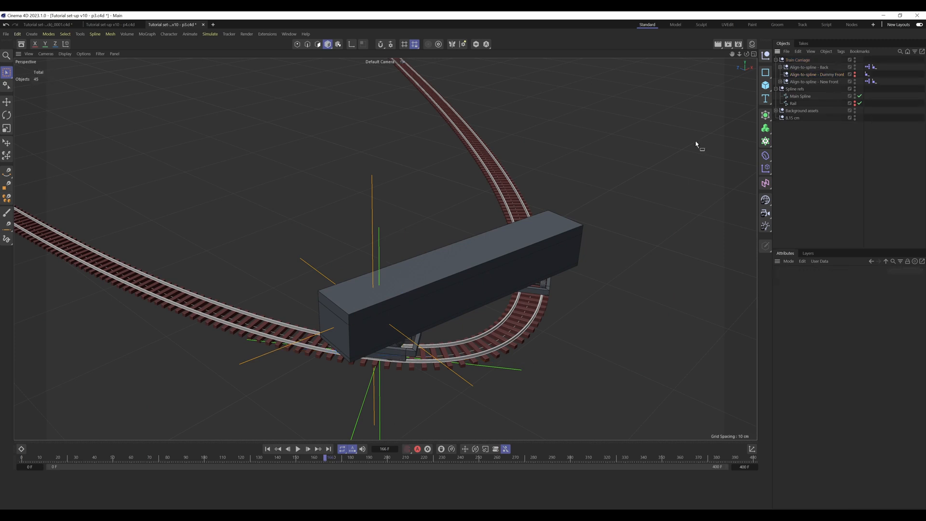
Step: Open the user data manager for the Train Carriage null and place its window clear of the carriage
{"action": "left_click_drag", "start_coordinate": [391, 320], "coordinate": [396, 255], "text": "alt"}
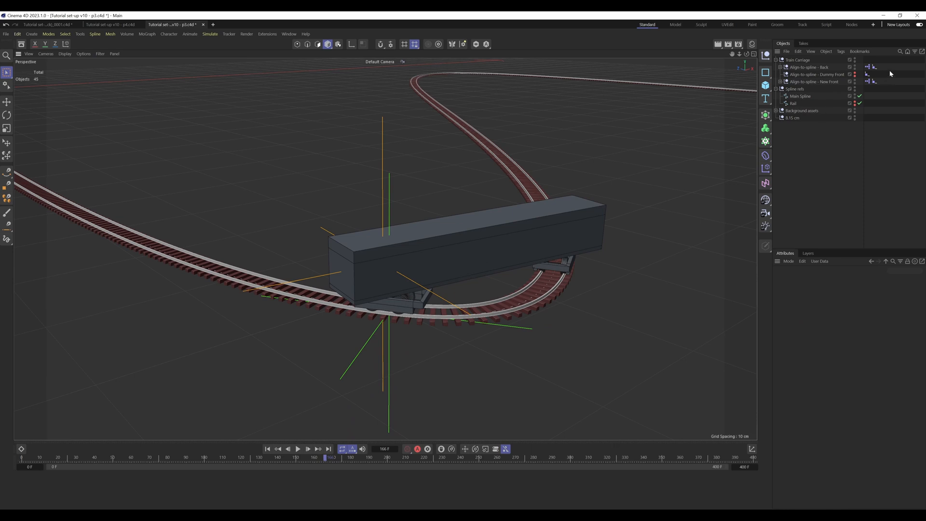
{"action": "left_click", "coordinate": [830, 83]}
{"action": "left_click", "coordinate": [831, 142]}
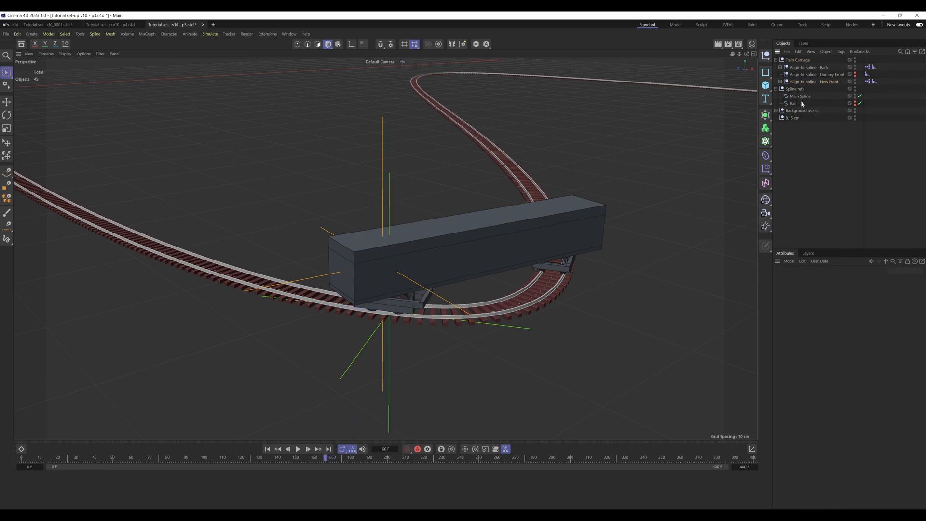
{"action": "left_click", "coordinate": [800, 60]}
{"action": "left_click", "coordinate": [853, 280]}
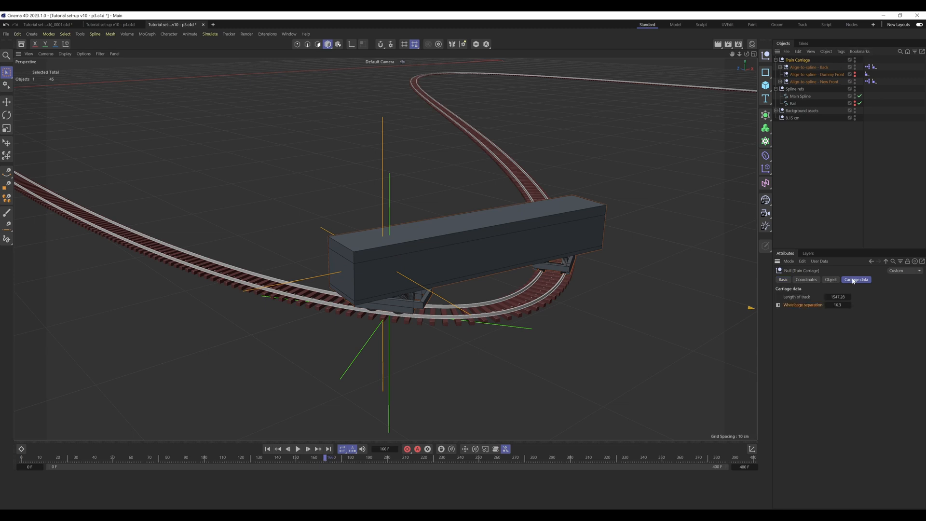
{"action": "left_click", "coordinate": [818, 263]}
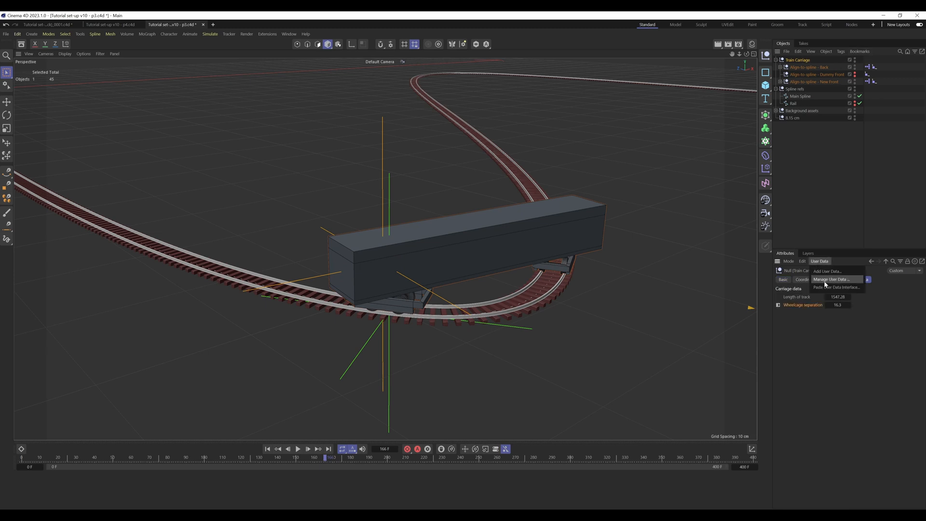
{"action": "left_click", "coordinate": [824, 280]}
{"action": "left_click_drag", "start_coordinate": [607, 180], "coordinate": [567, 82]}
{"action": "left_click_drag", "start_coordinate": [738, 289], "coordinate": [724, 206]}
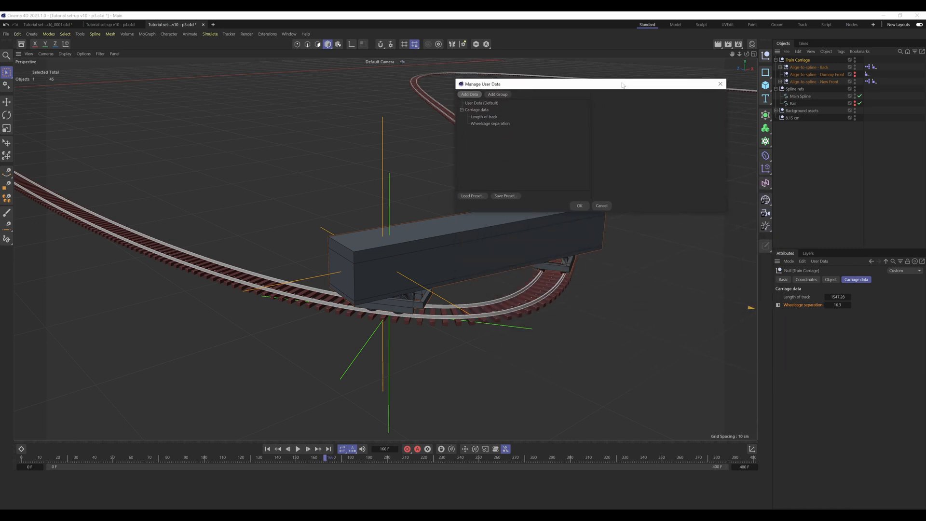
{"action": "left_click_drag", "start_coordinate": [623, 82], "coordinate": [625, 56]}
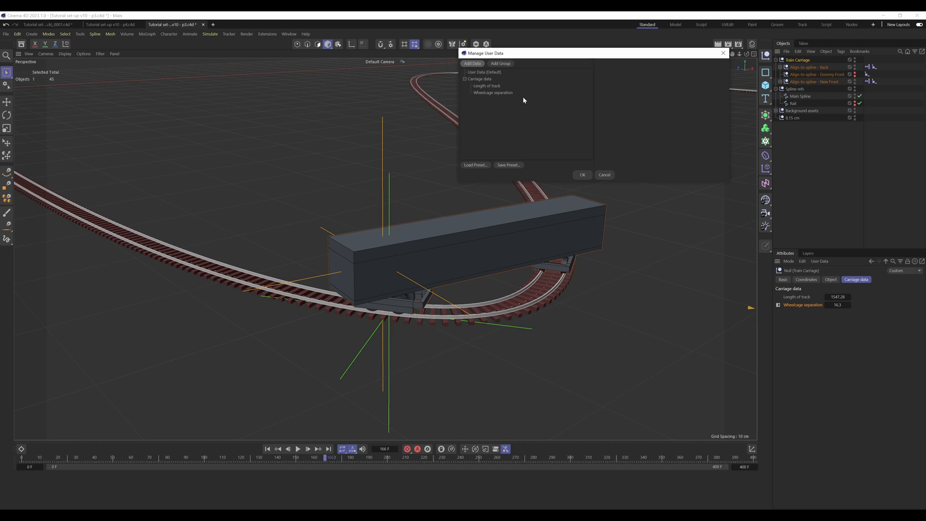
Step: Add a user data entry to the Carriage data group, name it Driver, and enlarge the user data window
{"action": "left_click", "coordinate": [473, 64]}
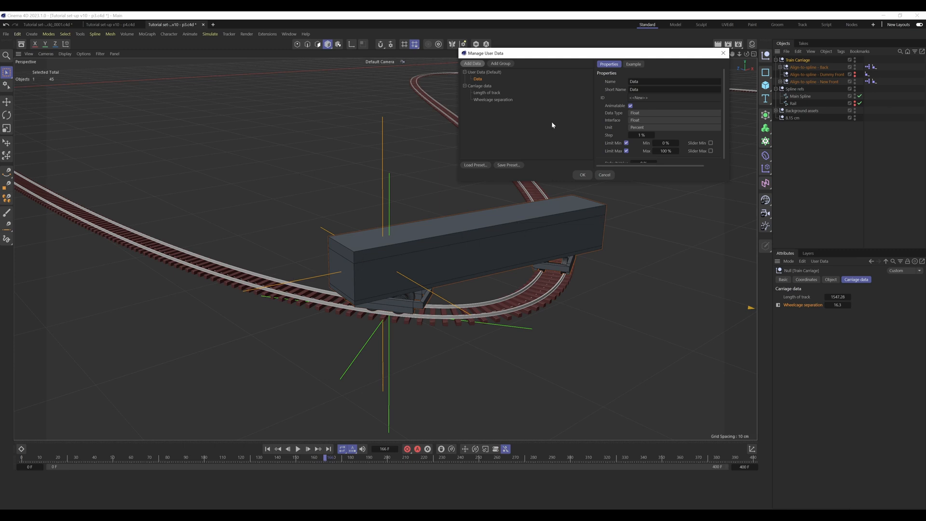
{"action": "left_click_drag", "start_coordinate": [478, 79], "coordinate": [484, 101]}
{"action": "double_click", "coordinate": [630, 82]}
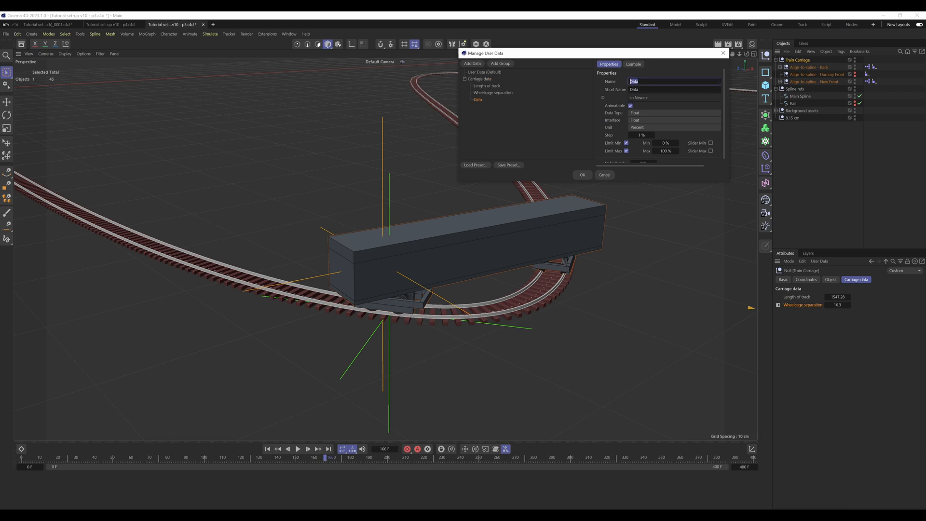
{"action": "type", "text": "L"}
{"action": "key", "text": "Return"}
{"action": "left_click_drag", "start_coordinate": [729, 182], "coordinate": [746, 248]}
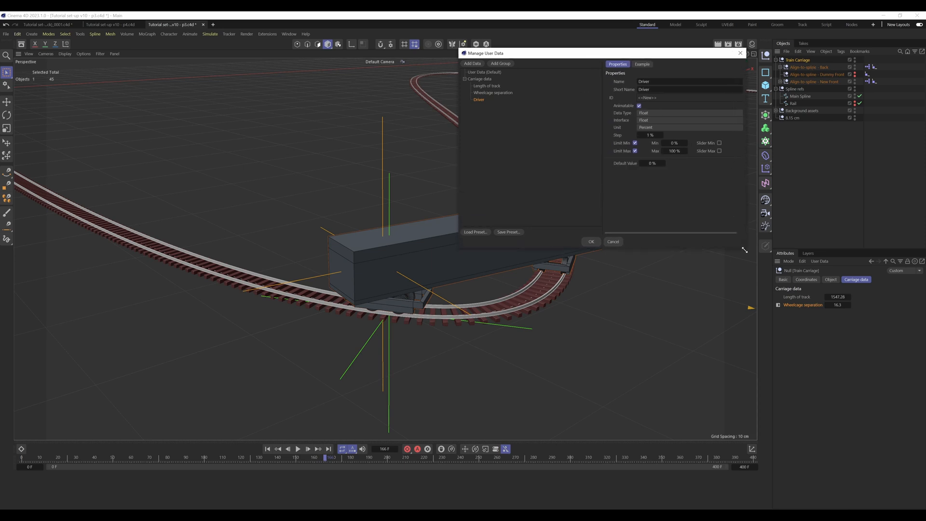
Step: Add another entry to the Carriage data group named Front Wheelcage (Manual Correction)
{"action": "left_click", "coordinate": [472, 65]}
{"action": "type", "text": "Front Wheelcage (Manual Cov"}
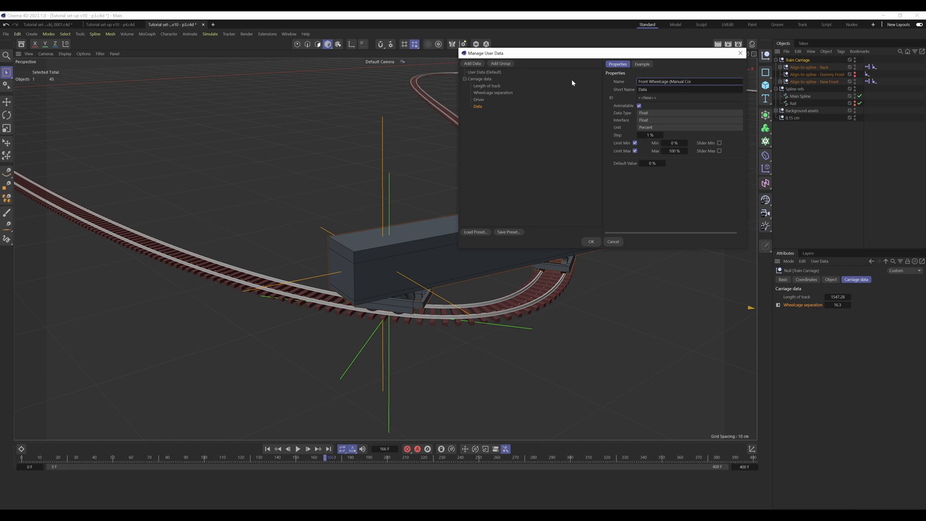
{"action": "type", "text": "rection"}
{"action": "key", "text": "Return"}
Step: Set the manual correction entry's step to 0.01 %, disable its minimum and maximum limits, and apply the user data changes
{"action": "left_click", "coordinate": [651, 135]}
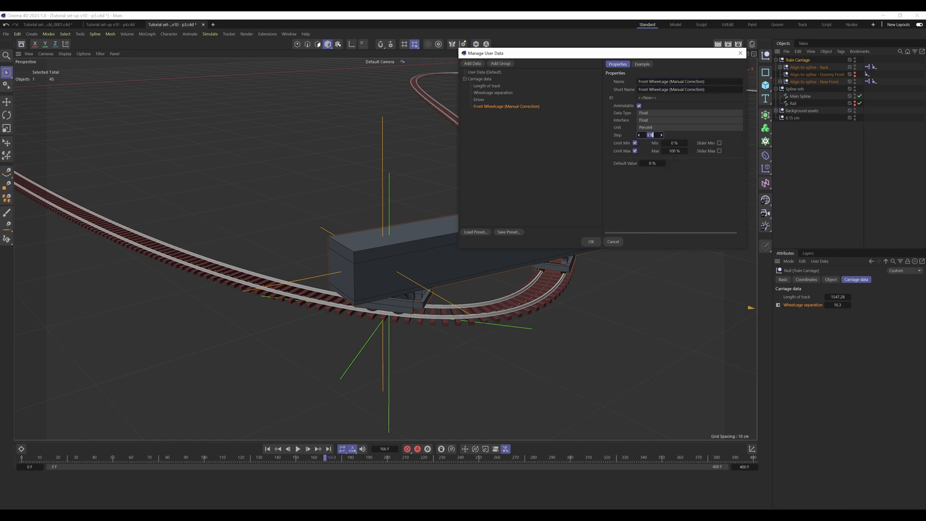
{"action": "type", "text": "0.01"}
{"action": "key", "text": "Return"}
{"action": "left_click", "coordinate": [635, 151]}
{"action": "left_click", "coordinate": [634, 142]}
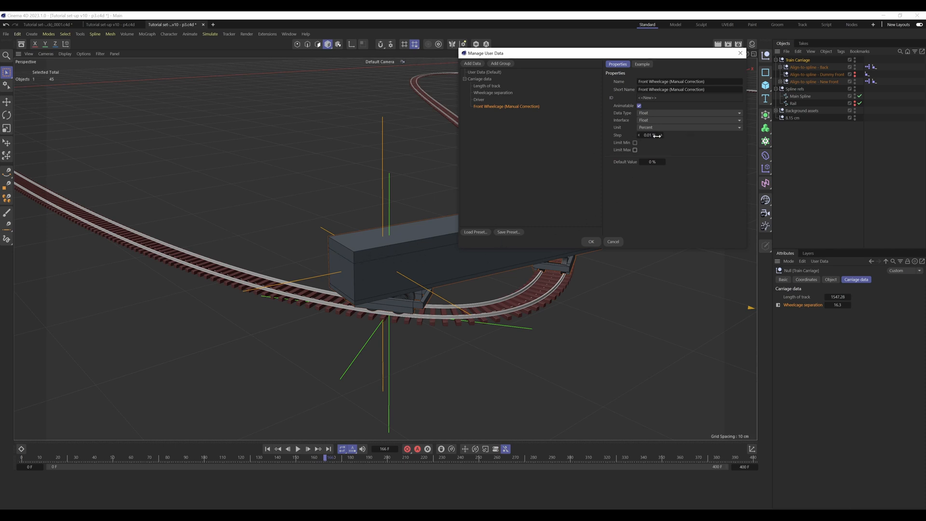
{"action": "left_click", "coordinate": [591, 241]}
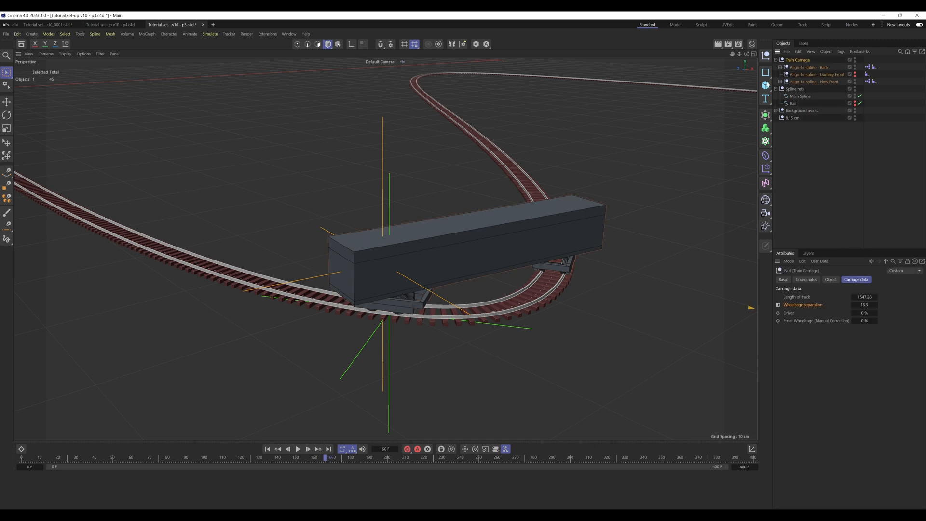
Step: Open the XPresso of the Align-to-spline - Back null and add a Driver output to its Train Carriage node
{"action": "middle_click_drag", "start_coordinate": [480, 260], "coordinate": [467, 271], "text": "alt"}
{"action": "mouse_move", "coordinate": [403, 279]}
{"action": "right_mouse_down", "text": "alt"}
{"action": "mouse_move", "coordinate": [423, 269]}
{"action": "mouse_move", "coordinate": [415, 273]}
{"action": "right_mouse_up", "text": "alt"}
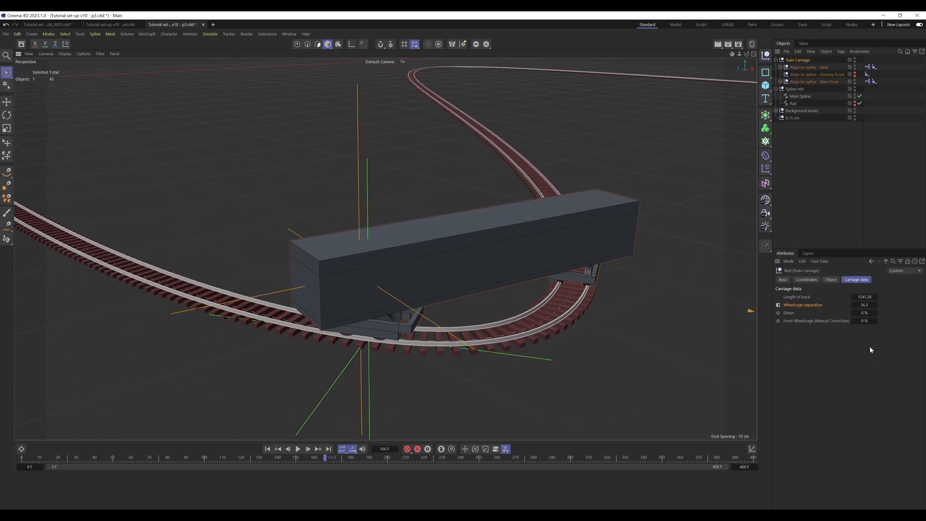
{"action": "left_click", "coordinate": [835, 168]}
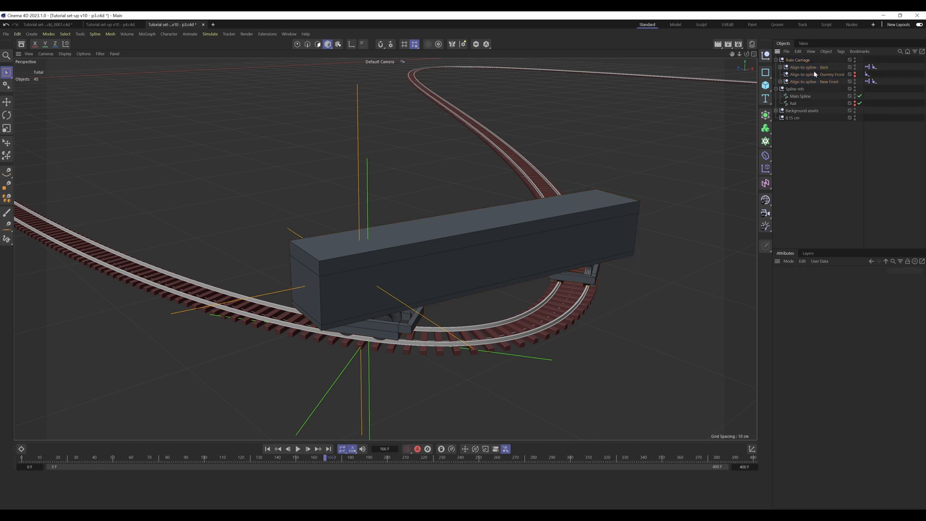
{"action": "double_click", "coordinate": [867, 67]}
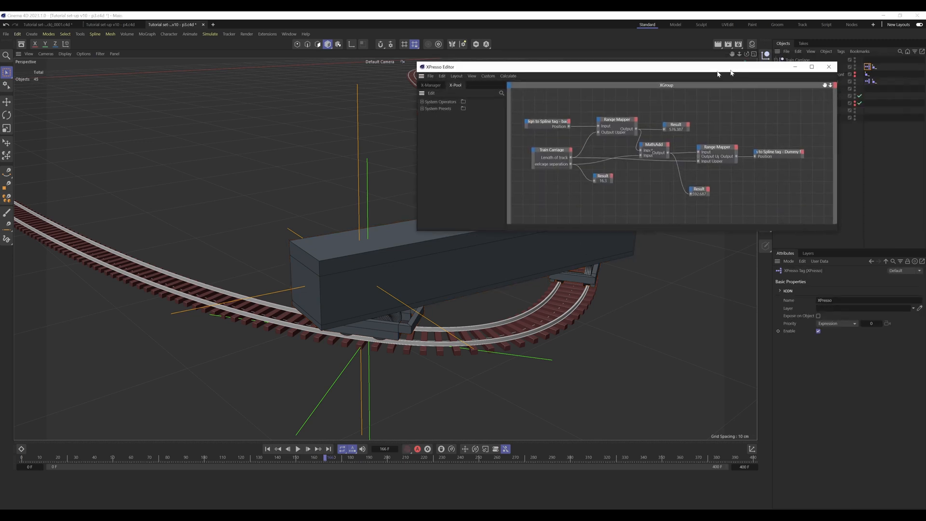
{"action": "scroll", "coordinate": [441, 182], "scroll_direction": "up", "scroll_amount": 1}
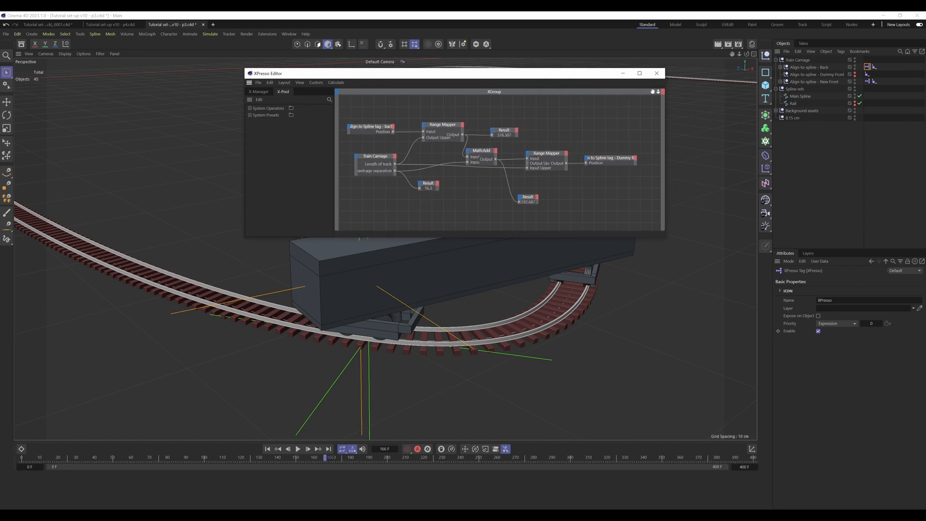
{"action": "middle_click_drag", "start_coordinate": [462, 199], "coordinate": [469, 201], "text": "alt"}
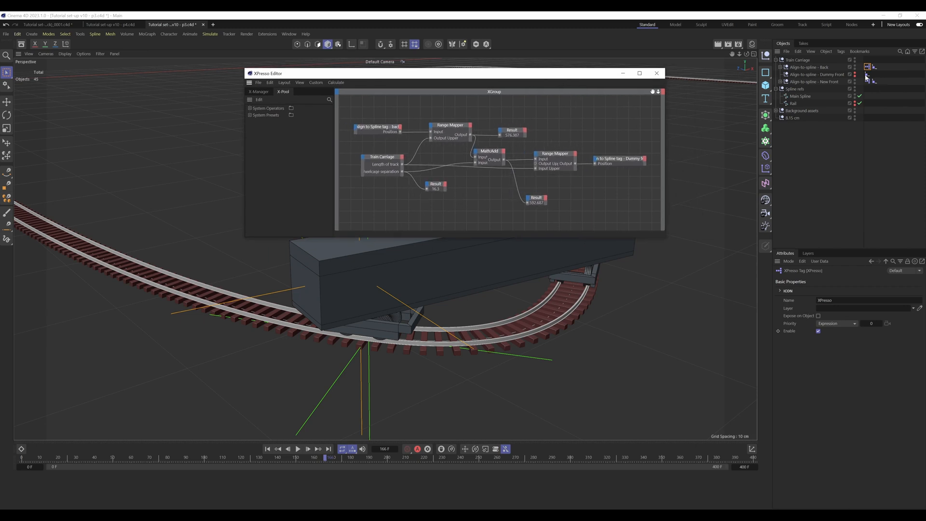
{"action": "left_click", "coordinate": [401, 157]}
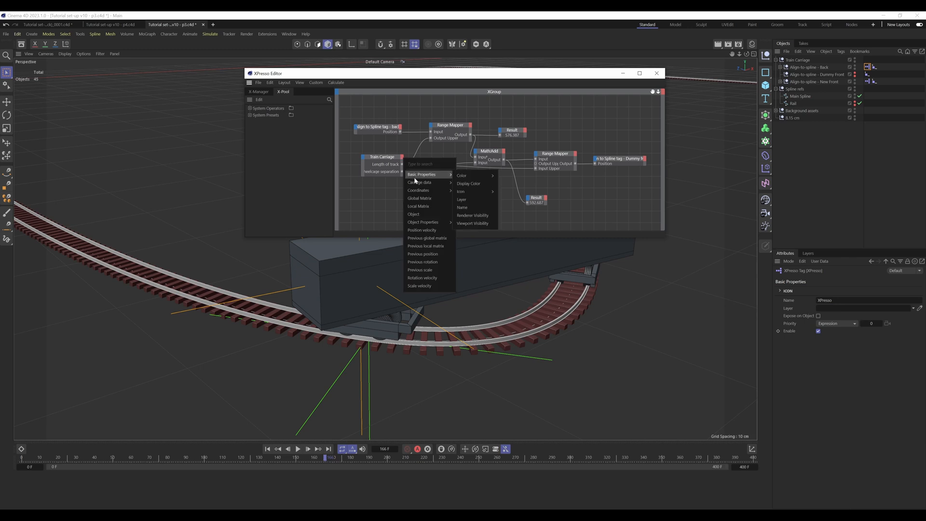
{"action": "mouse_move", "coordinate": [429, 183]}
{"action": "left_click", "coordinate": [469, 185]}
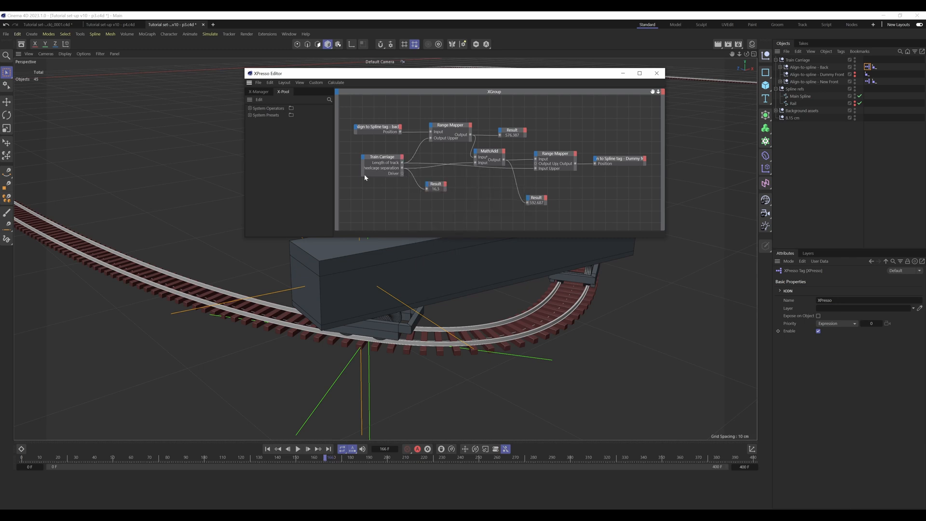
Step: Reposition the Train Carriage node apart from the other nodes and resize it so its port names are readable
{"action": "left_click_drag", "start_coordinate": [362, 175], "coordinate": [340, 156]}
{"action": "middle_click_drag", "start_coordinate": [393, 153], "coordinate": [463, 157], "text": "alt"}
{"action": "left_click_drag", "start_coordinate": [421, 161], "coordinate": [397, 162]}
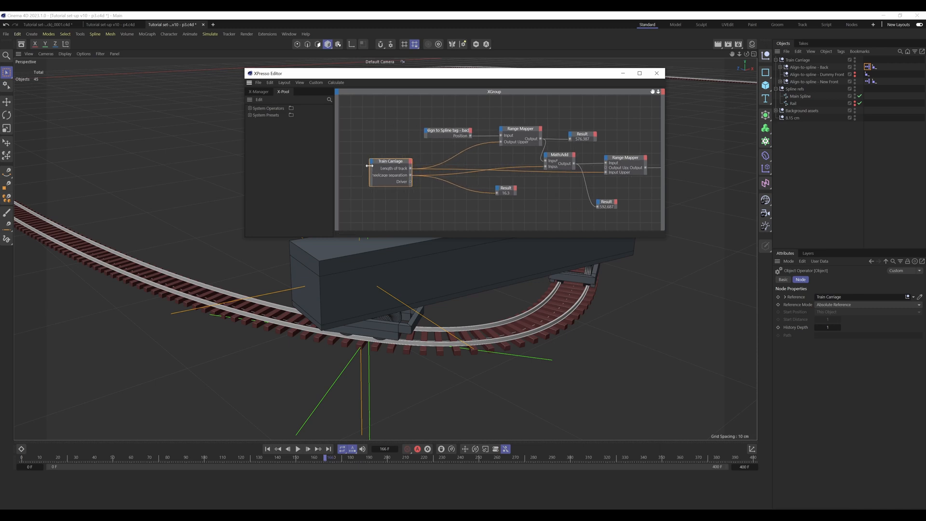
{"action": "scroll", "coordinate": [369, 165], "scroll_direction": "up", "scroll_amount": 2}
{"action": "middle_click_drag", "start_coordinate": [369, 166], "coordinate": [413, 165]}
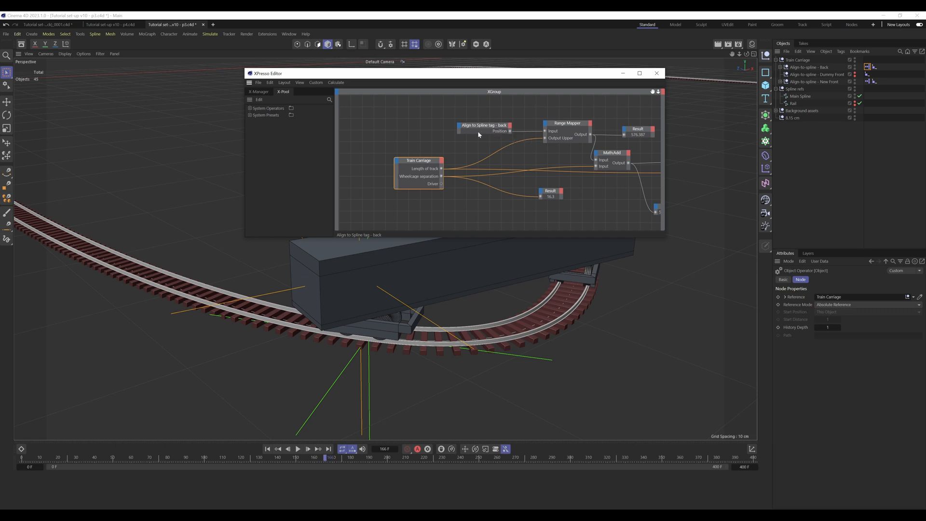
Step: Copy the Position animation track from the back Align to Spline tag and paste it onto the Train Carriage's Driver parameter
{"action": "left_click", "coordinate": [874, 67]}
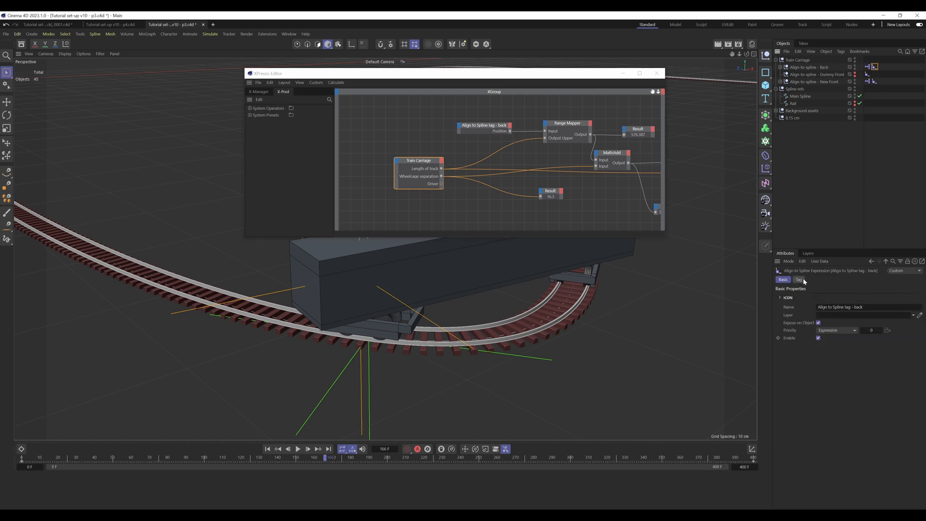
{"action": "right_click", "coordinate": [799, 322]}
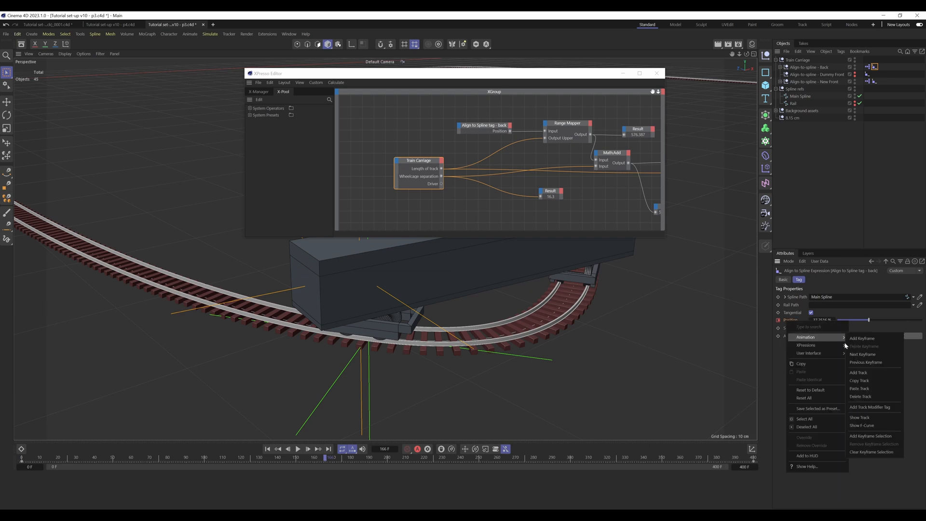
{"action": "left_click", "coordinate": [863, 384]}
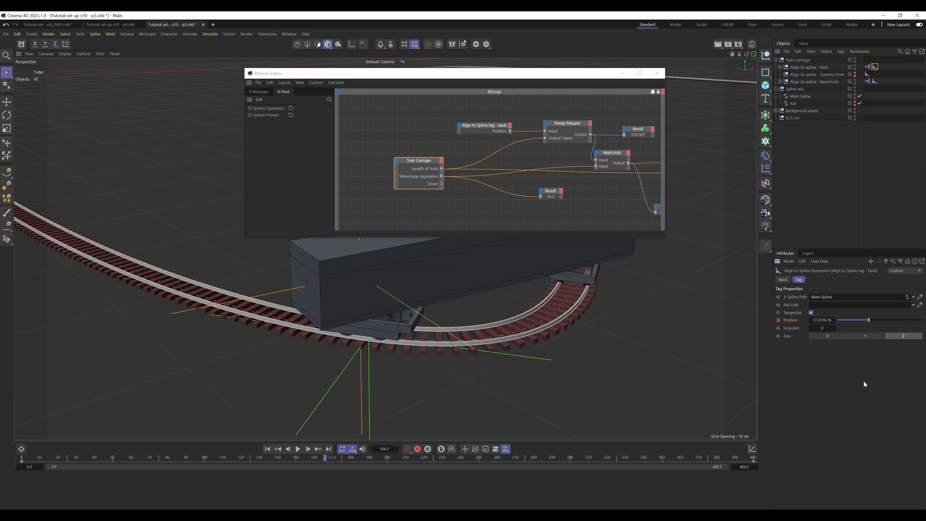
{"action": "left_click", "coordinate": [800, 60]}
{"action": "right_click", "coordinate": [790, 317]}
{"action": "mouse_move", "coordinate": [826, 336]}
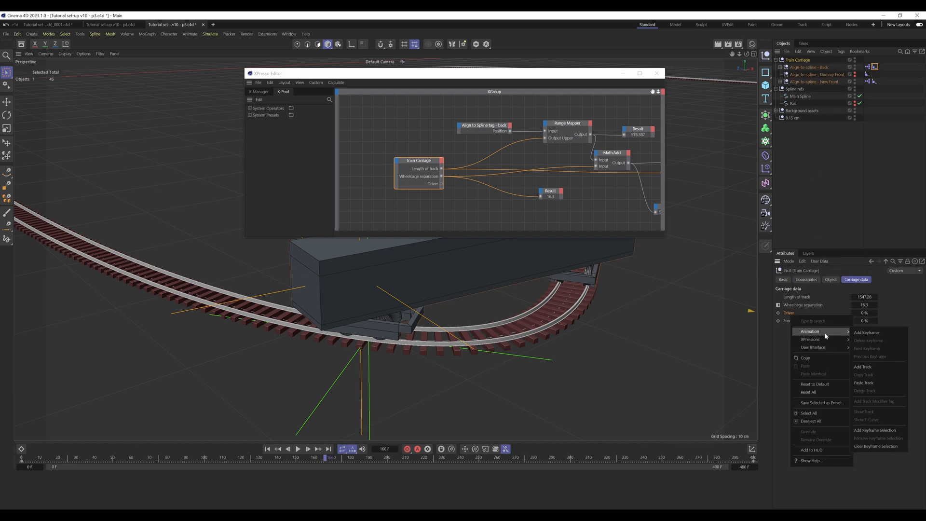
{"action": "left_click", "coordinate": [870, 382]}
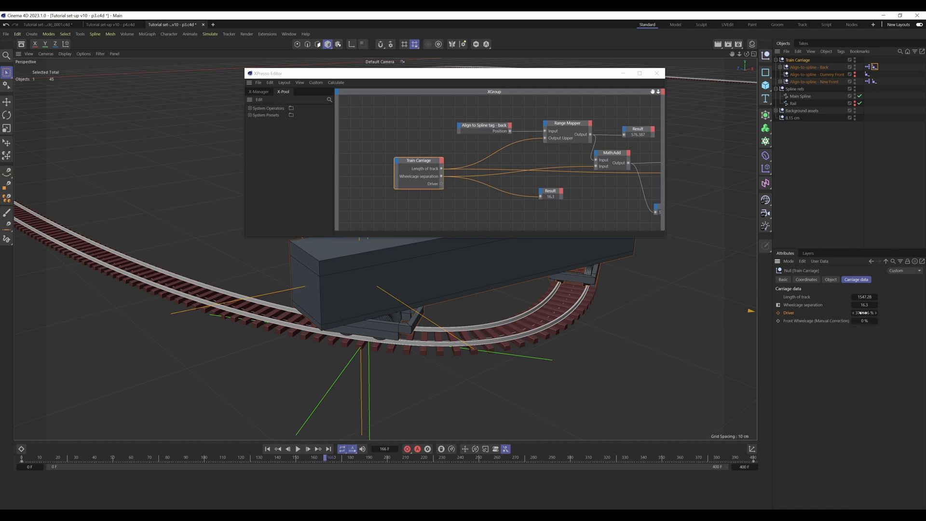
Step: Delete the Position animation track from the back Align to Spline tag
{"action": "left_click", "coordinate": [883, 60]}
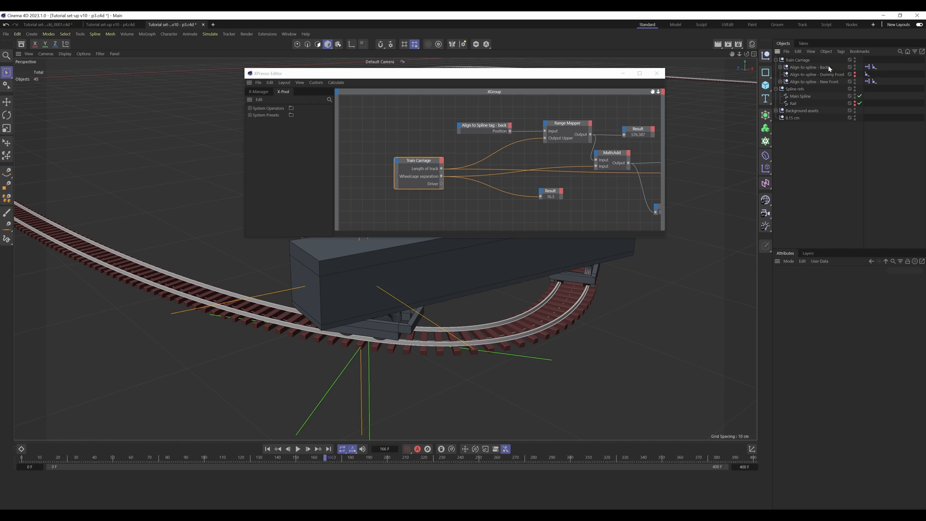
{"action": "left_click", "coordinate": [874, 67]}
{"action": "right_click", "coordinate": [794, 321]}
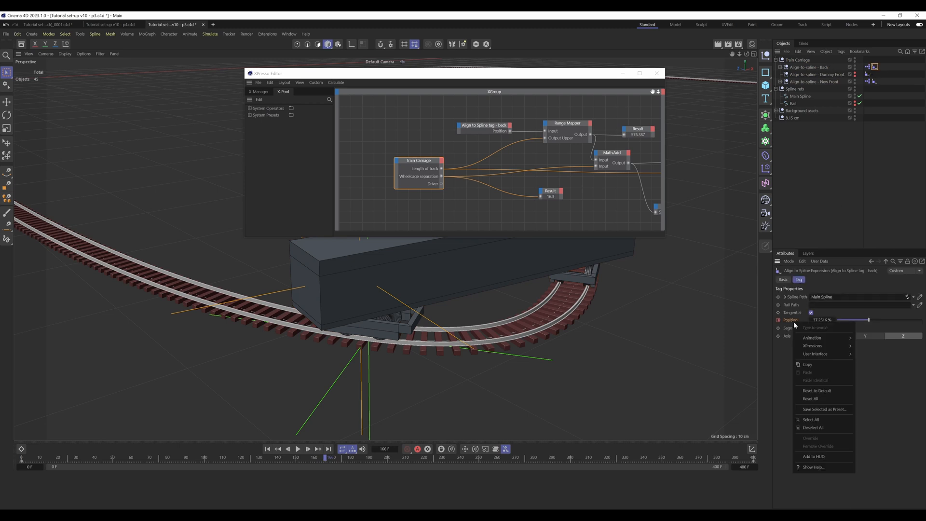
{"action": "mouse_move", "coordinate": [823, 337]}
{"action": "left_click", "coordinate": [875, 397]}
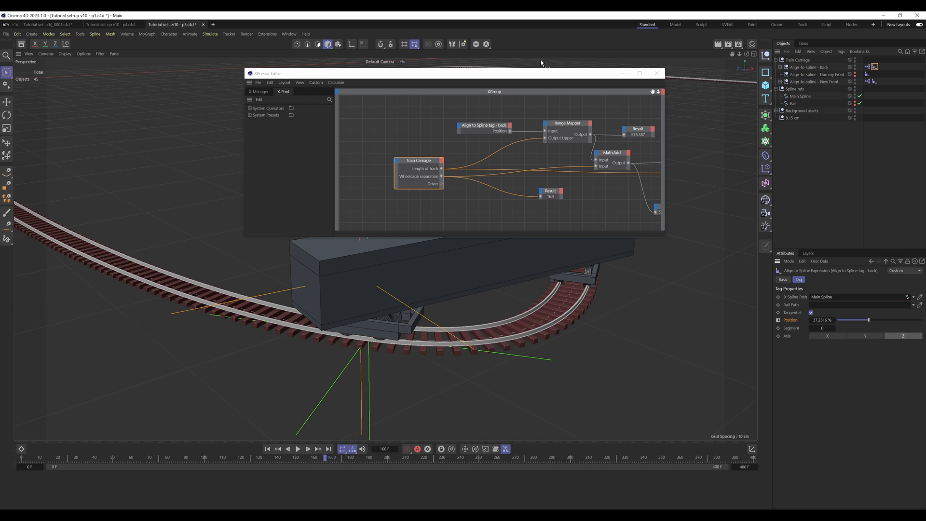
Step: Connect the Train Carriage node's Driver output to a new Position input on the Align to Spline tag - back node
{"action": "left_click_drag", "start_coordinate": [542, 75], "coordinate": [362, 46]}
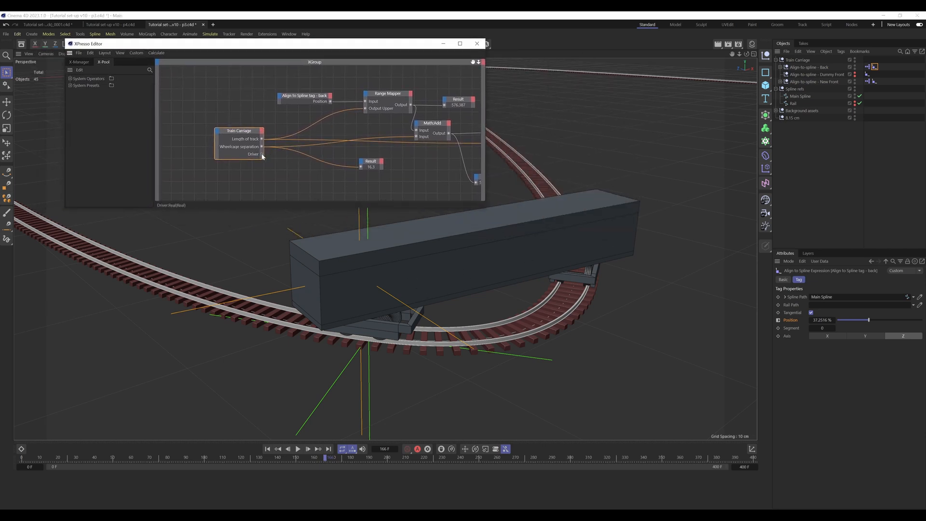
{"action": "left_click_drag", "start_coordinate": [261, 154], "coordinate": [294, 128]}
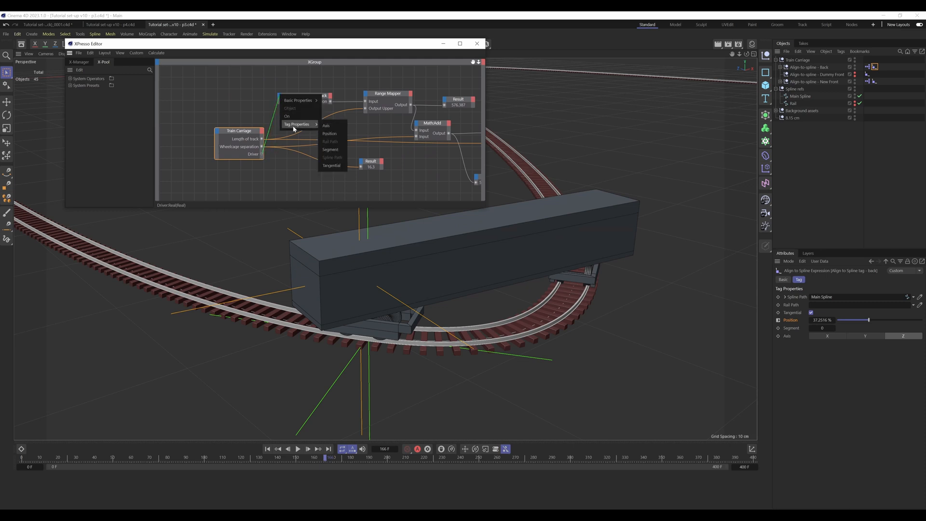
{"action": "left_click", "coordinate": [336, 137]}
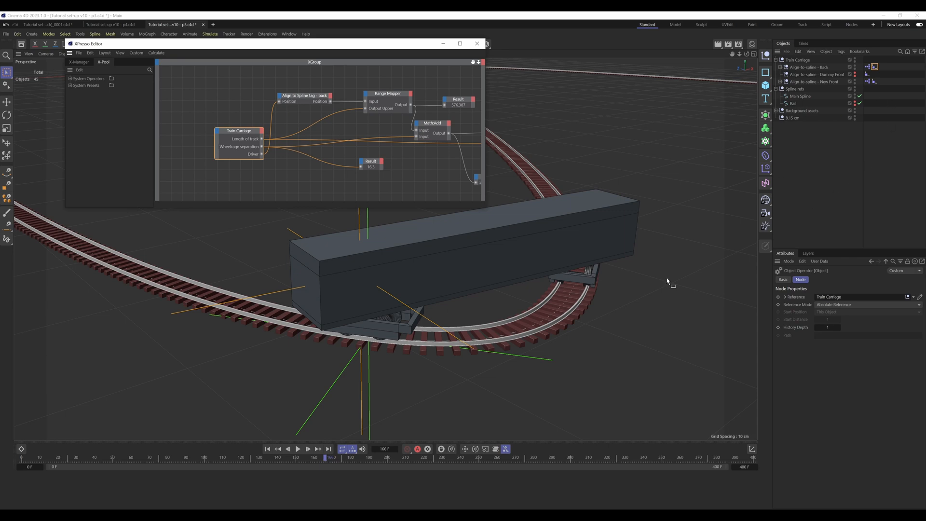
Step: Test the Driver connection by scrubbing the timeline and stepping the Train Carriage's Driver value up and back down
{"action": "left_click_drag", "start_coordinate": [324, 458], "coordinate": [333, 456]}
{"action": "left_click", "coordinate": [874, 67]}
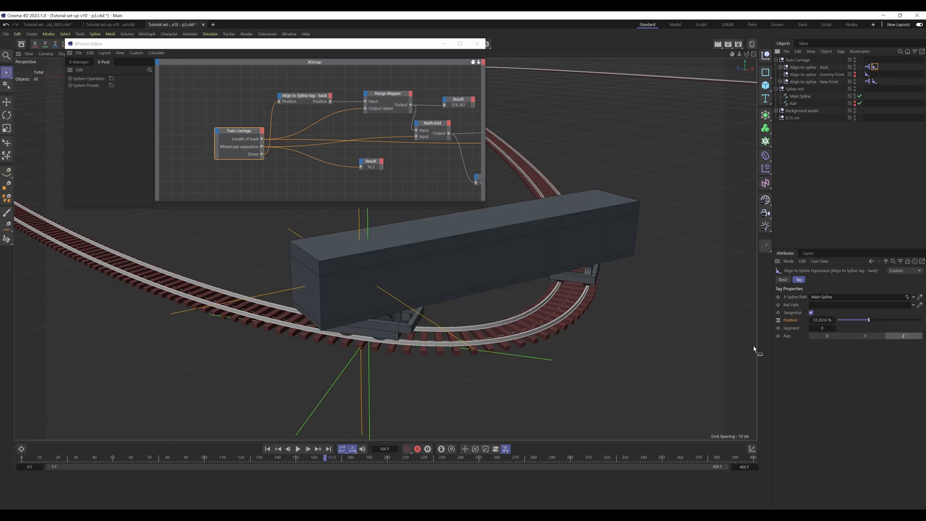
{"action": "left_click", "coordinate": [800, 59]}
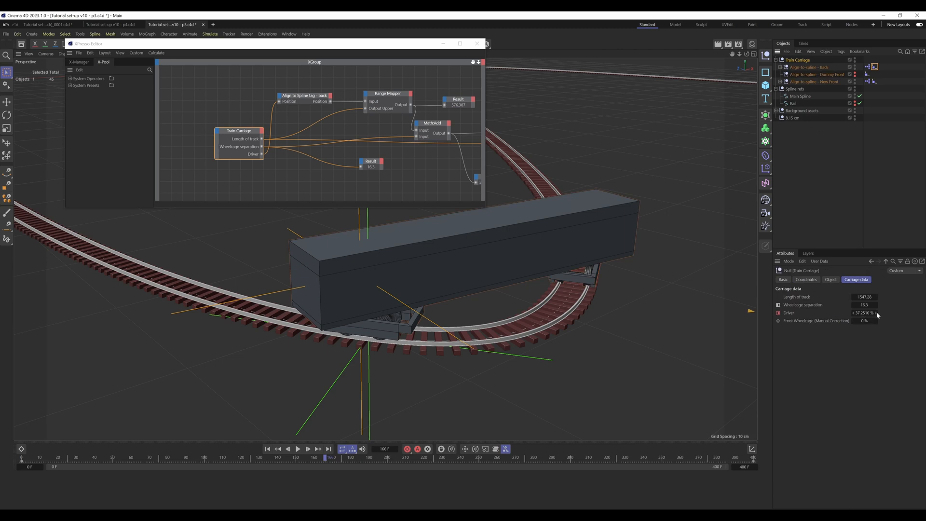
{"action": "left_click", "coordinate": [876, 313]}
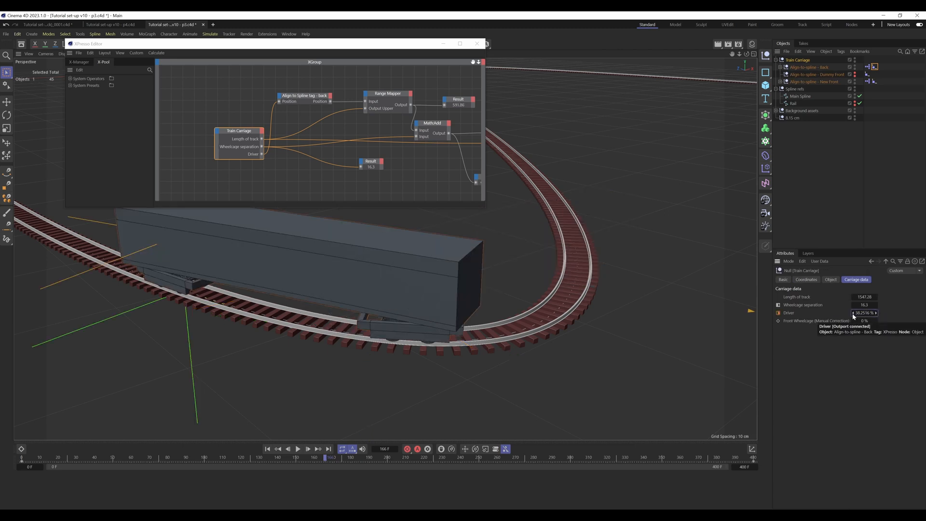
{"action": "left_click", "coordinate": [853, 313]}
{"action": "left_click", "coordinate": [842, 193]}
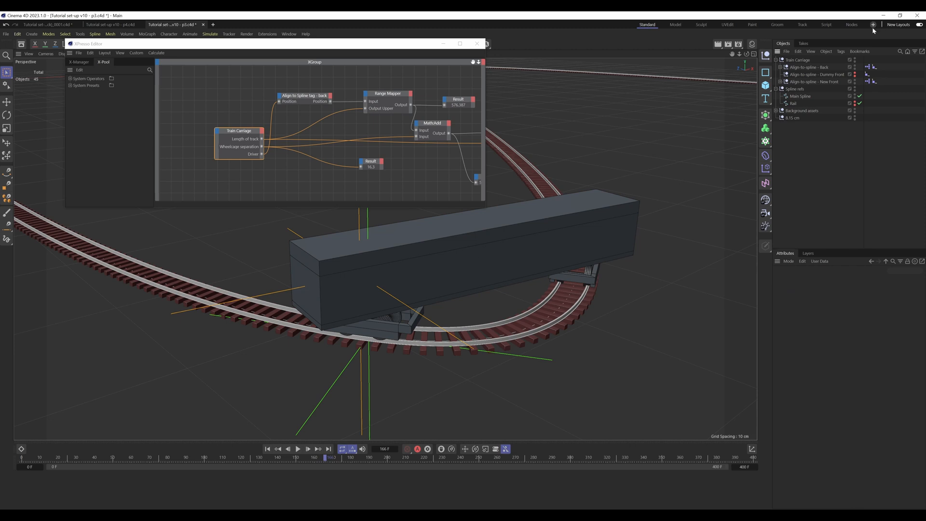
Step: Review the Train Carriage's user data with its hierarchy collapsed and expanded, and move the XPresso window clear of the track bend
{"action": "left_click", "coordinate": [799, 61]}
{"action": "left_click", "coordinate": [777, 60]}
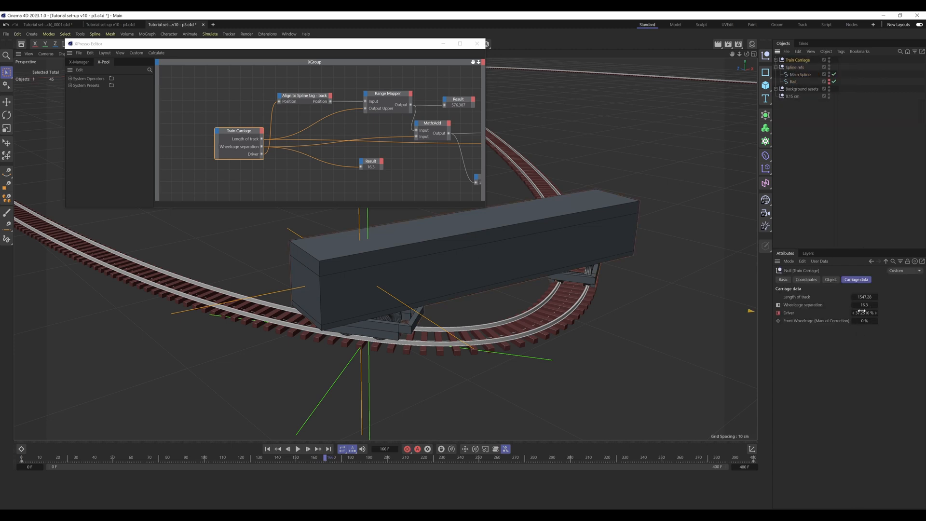
{"action": "left_click", "coordinate": [814, 173]}
{"action": "left_click", "coordinate": [776, 61]}
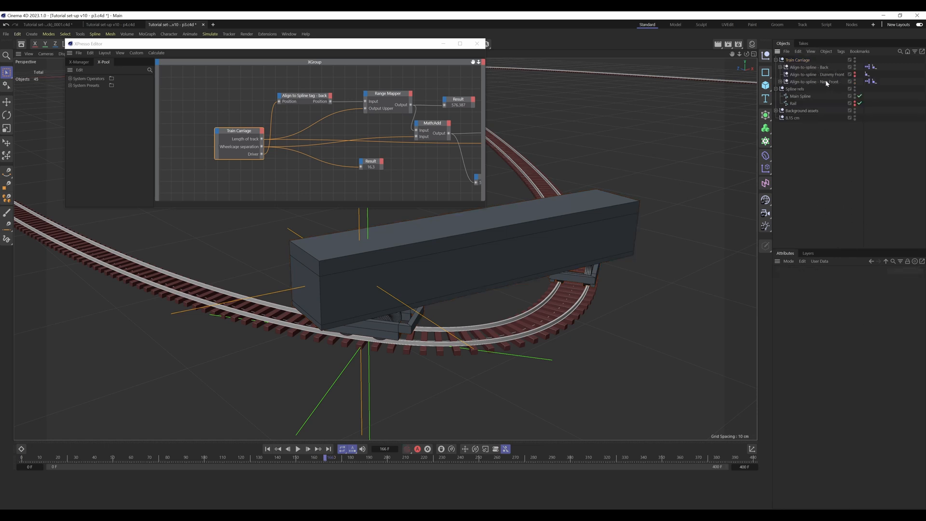
{"action": "left_click", "coordinate": [805, 61]}
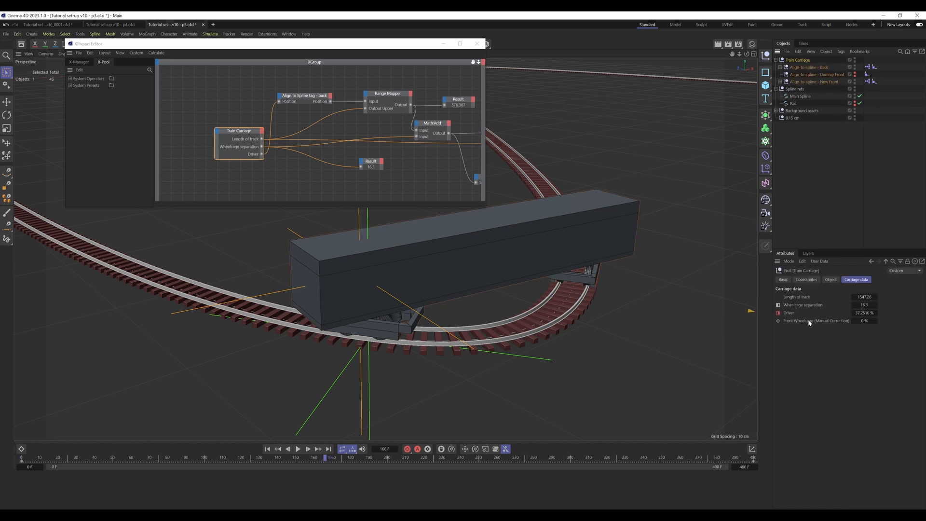
{"action": "left_click_drag", "start_coordinate": [390, 45], "coordinate": [656, 18]}
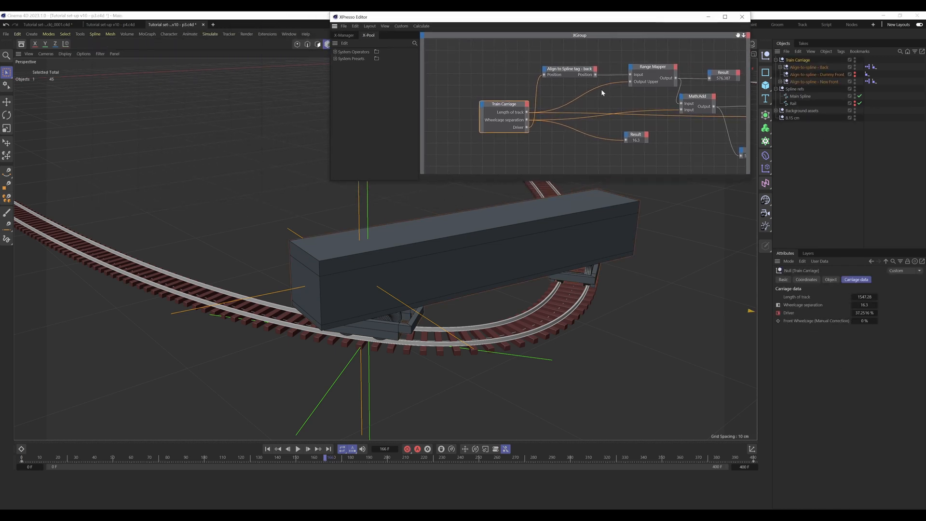
Step: Add a Front Wheelcage (Manual Correction) output to the Train Carriage node in the New Front XPresso setup, and widen the node to fit its port names
{"action": "left_click", "coordinate": [869, 81]}
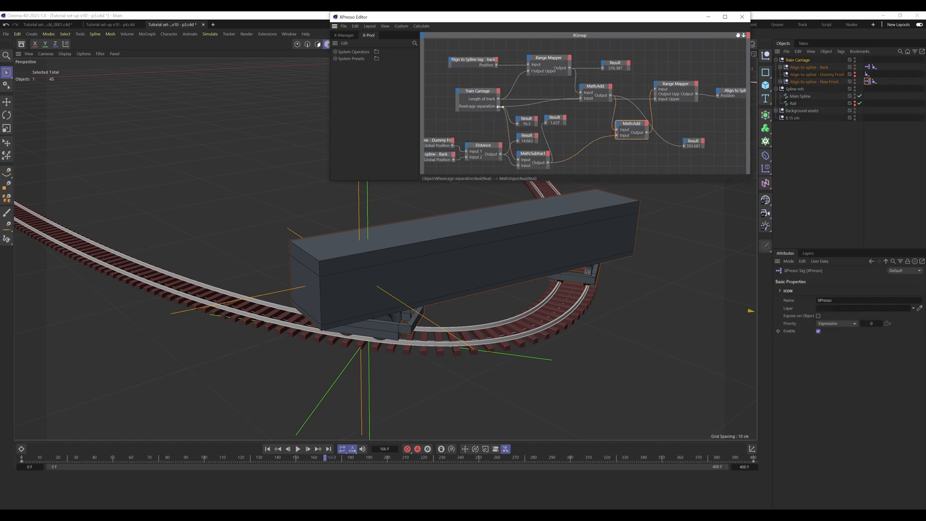
{"action": "left_click", "coordinate": [498, 91]}
{"action": "mouse_move", "coordinate": [526, 116]}
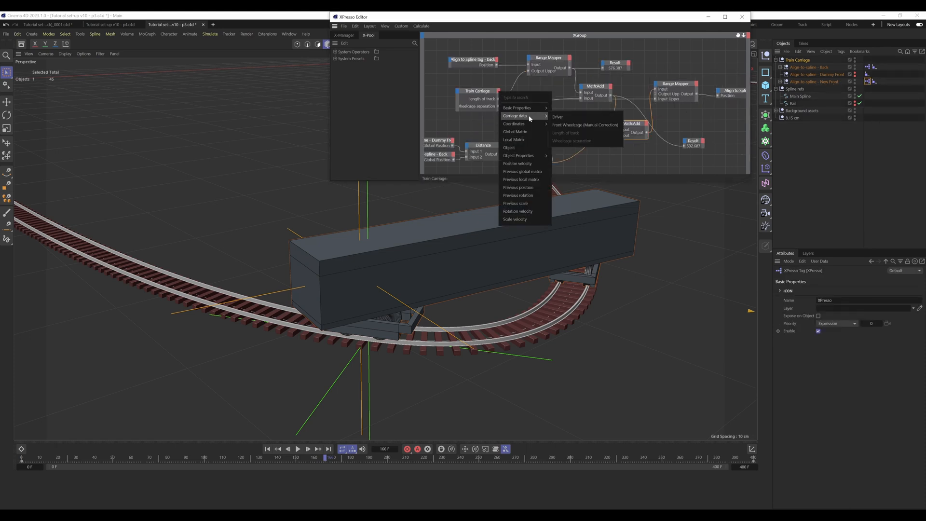
{"action": "left_click", "coordinate": [585, 124]}
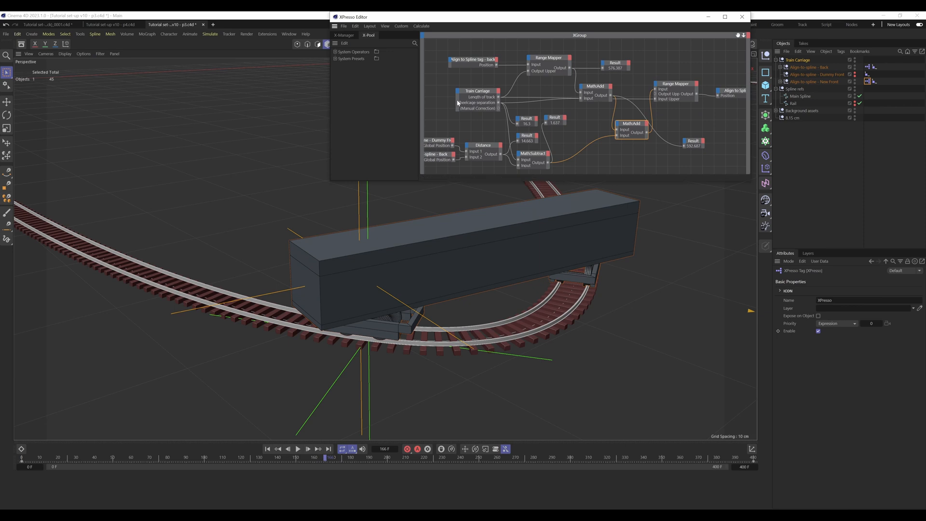
{"action": "left_click_drag", "start_coordinate": [456, 102], "coordinate": [425, 103]}
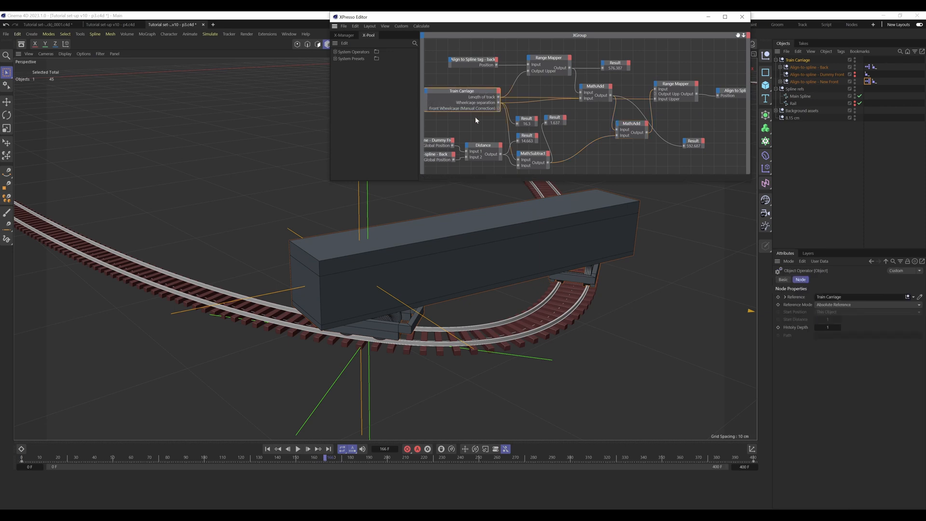
Step: Move the Align to Spline tag - New front node further from its Range Mapper to make room between them
{"action": "left_click", "coordinate": [801, 60]}
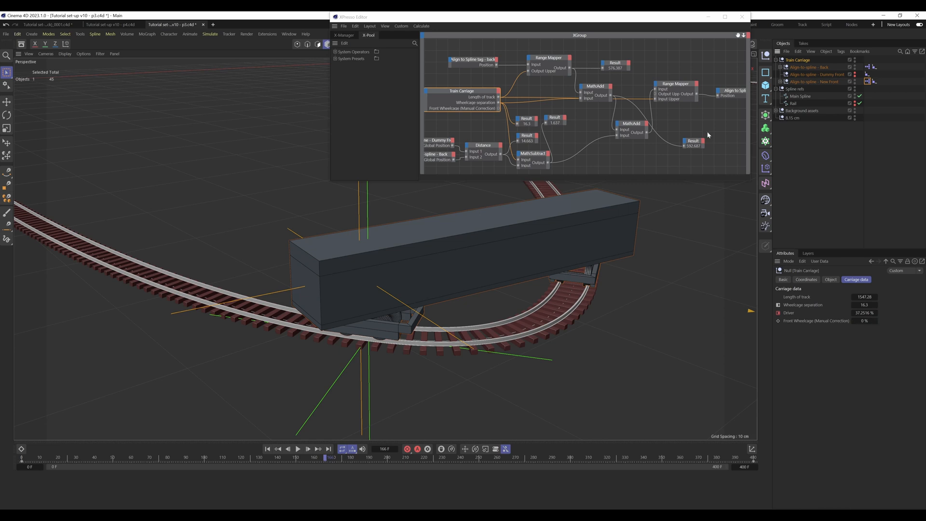
{"action": "left_click_drag", "start_coordinate": [737, 35], "coordinate": [681, 45]}
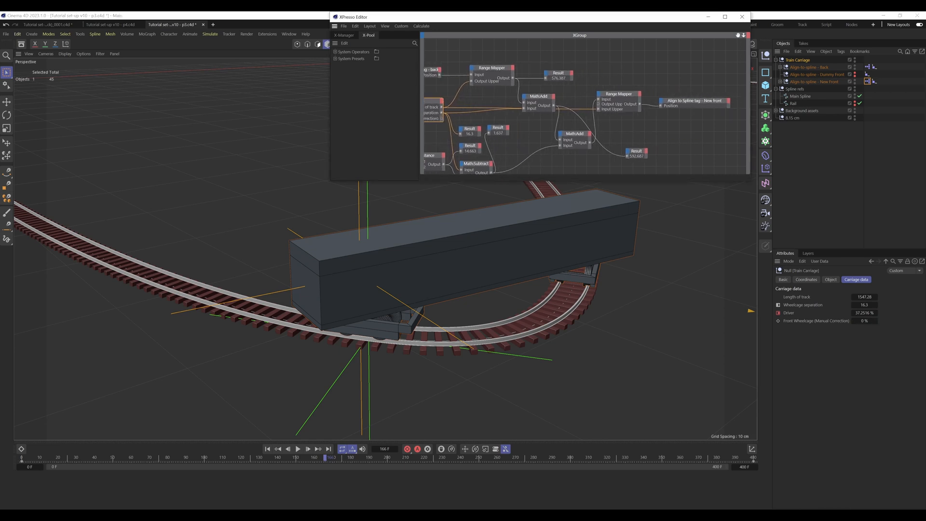
{"action": "left_click_drag", "start_coordinate": [685, 103], "coordinate": [706, 103]}
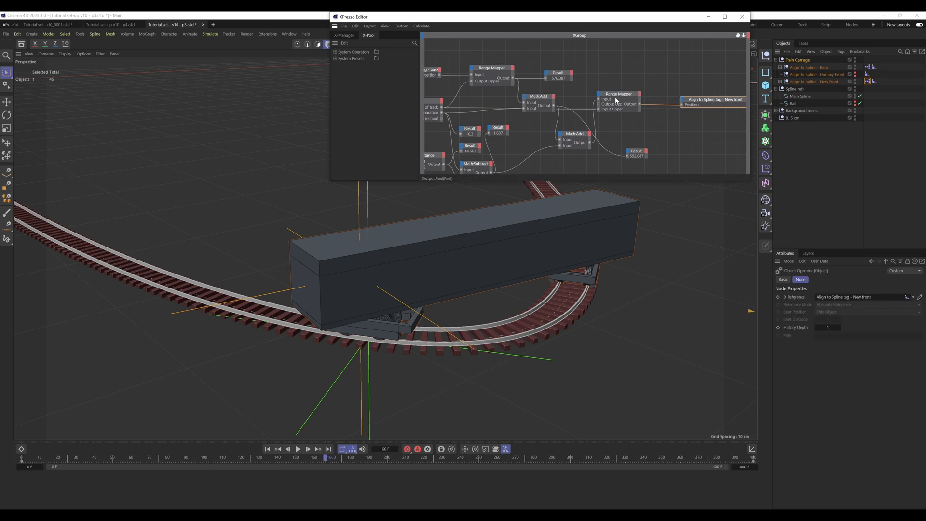
Step: Compare the Train Carriage's user data with the Position of the New Front null's Align to Spline tag
{"action": "left_click", "coordinate": [805, 60]}
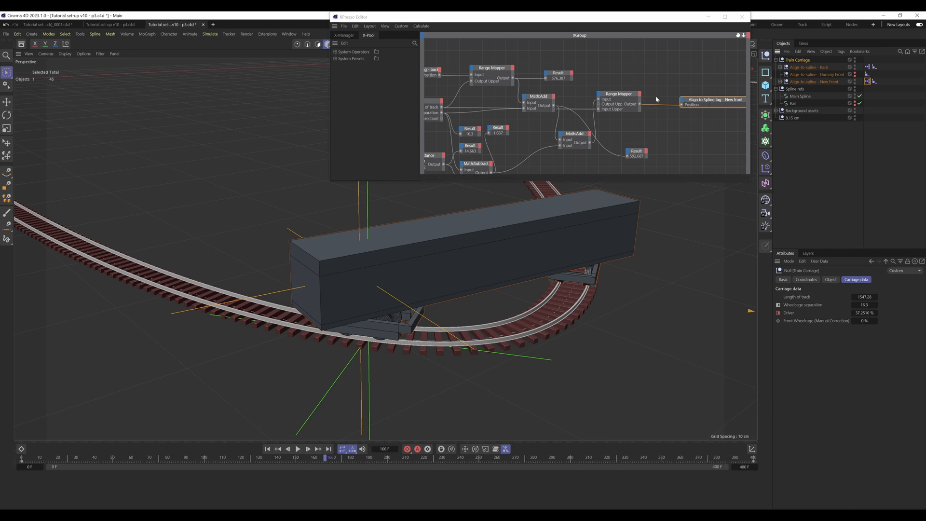
{"action": "left_click", "coordinate": [875, 81]}
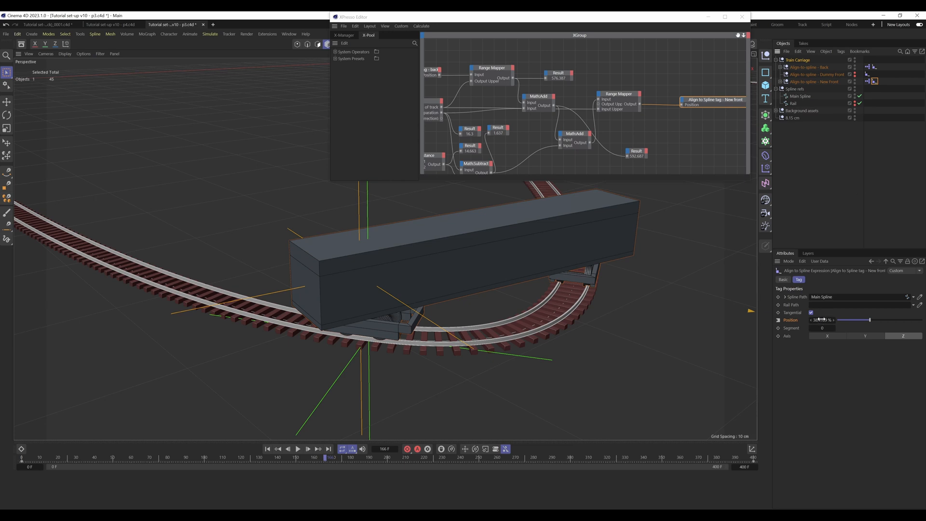
{"action": "left_click", "coordinate": [803, 62]}
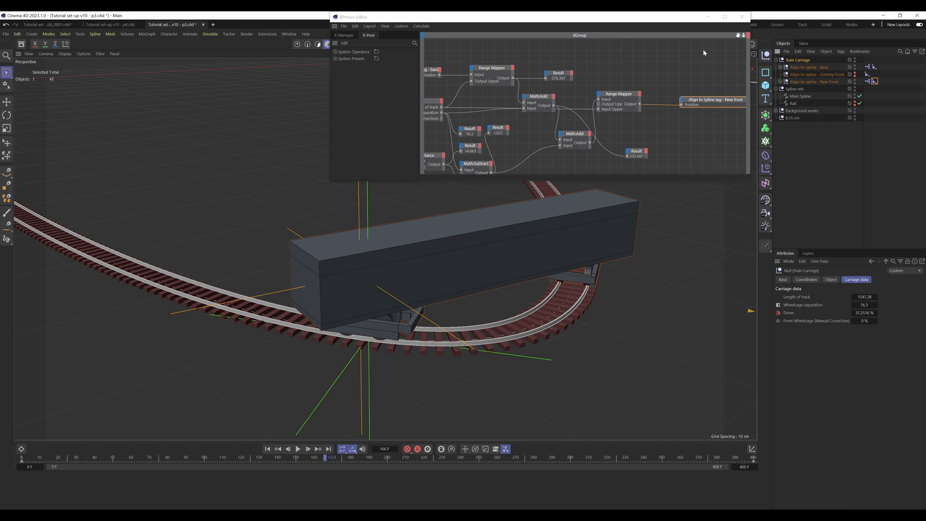
Step: Insert a duplicate MathAdd node before the New front tag's Position, adding the Range Mapper output and the Front Wheelcage (Manual Correction)
{"action": "left_click_drag", "start_coordinate": [737, 38], "coordinate": [753, 43]}
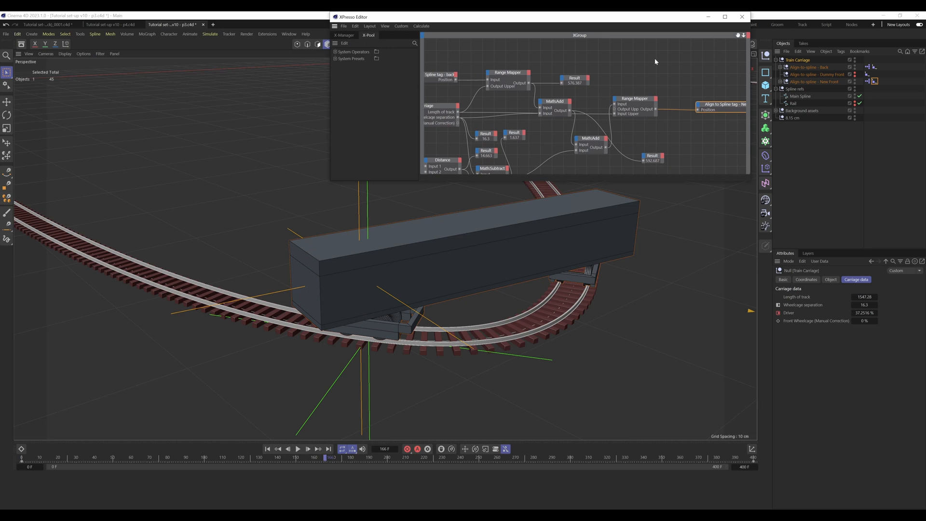
{"action": "left_click_drag", "start_coordinate": [595, 141], "coordinate": [677, 134], "text": "ctrl"}
{"action": "left_click_drag", "start_coordinate": [708, 104], "coordinate": [719, 104]}
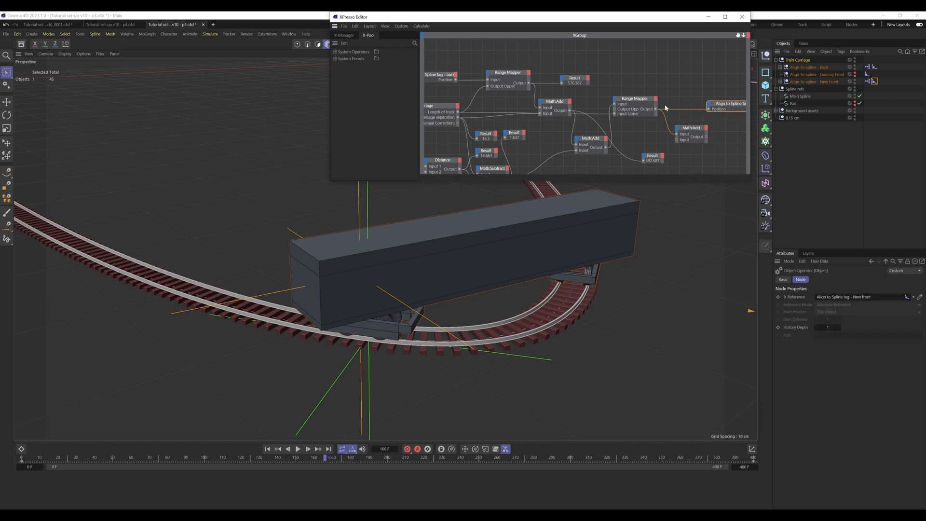
{"action": "left_click", "coordinate": [645, 104]}
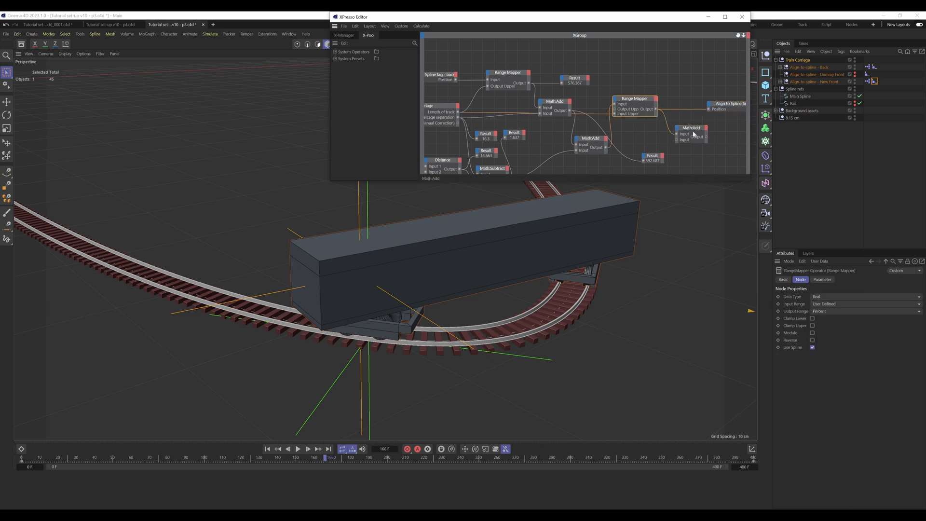
{"action": "left_click_drag", "start_coordinate": [458, 124], "coordinate": [708, 109]}
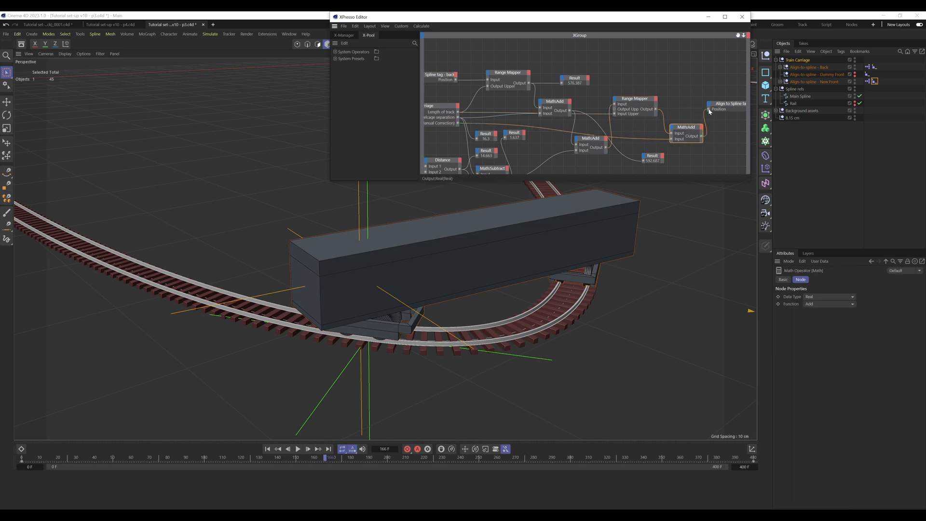
{"action": "left_click", "coordinate": [682, 67]}
Step: Test the new connection by raising the Train Carriage's Front Wheelcage (Manual Correction) to 0.05 %
{"action": "left_click", "coordinate": [804, 60]}
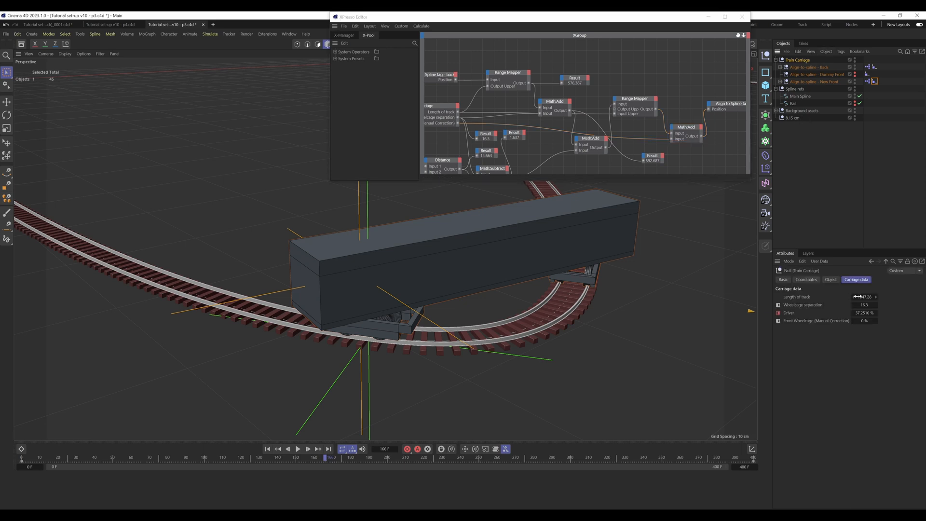
{"action": "left_click", "coordinate": [876, 321]}
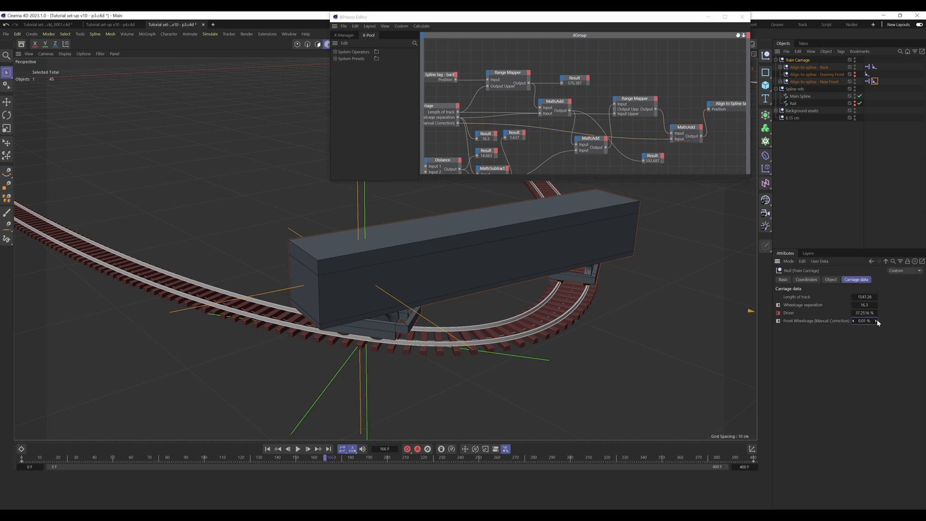
{"action": "left_click", "coordinate": [876, 321]}
{"action": "left_click", "coordinate": [877, 321]}
{"action": "left_click", "coordinate": [877, 321]}
{"action": "left_click", "coordinate": [877, 321]}
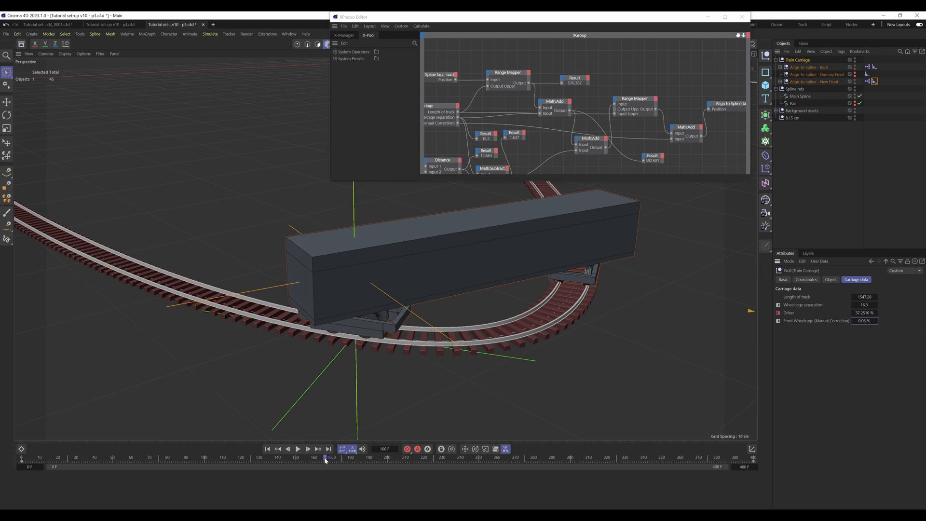
Step: Check the carriage on the straighter track at frame 172 and reset the Front Wheelcage (Manual Correction) to 0 %
{"action": "left_click_drag", "start_coordinate": [325, 461], "coordinate": [336, 459]}
{"action": "middle_click_drag", "start_coordinate": [146, 215], "coordinate": [578, 304], "text": "alt"}
{"action": "left_click_drag", "start_coordinate": [452, 255], "coordinate": [423, 266], "text": "alt"}
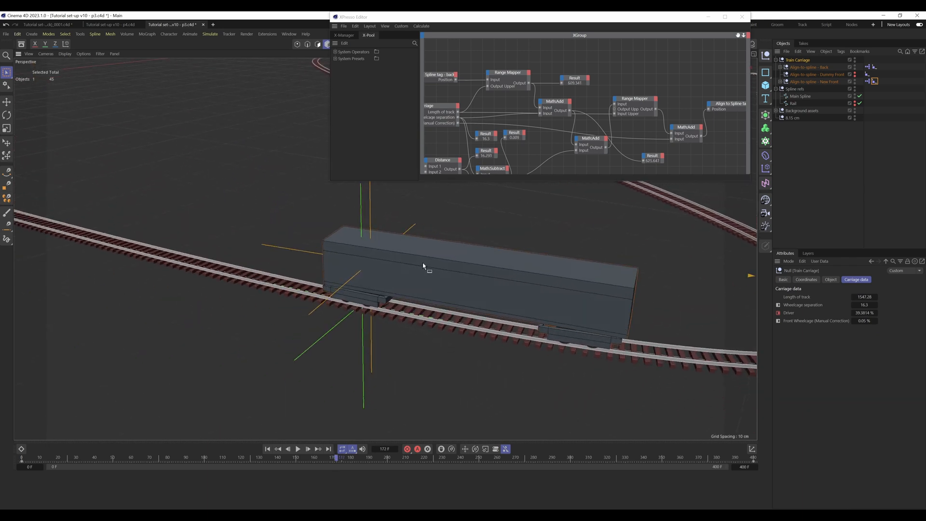
{"action": "right_click", "coordinate": [875, 322]}
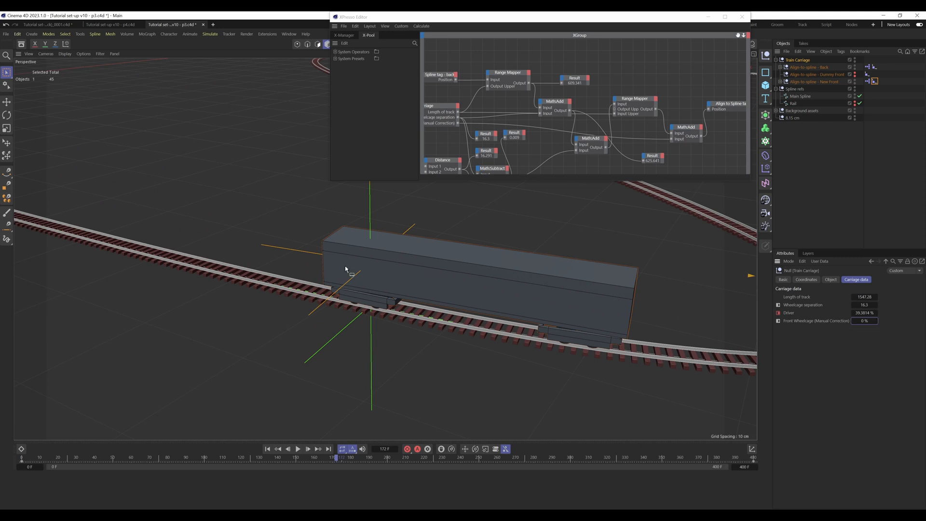
Step: Close the XPresso Editor and deselect the Train Carriage
{"action": "left_click", "coordinate": [742, 18]}
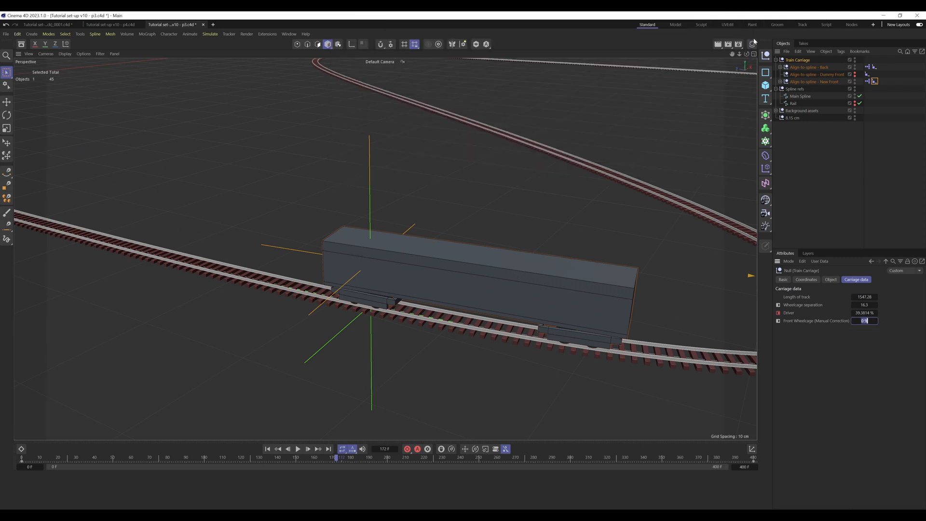
{"action": "left_click", "coordinate": [568, 253]}
{"action": "middle_click_drag", "start_coordinate": [600, 256], "coordinate": [470, 258], "text": "alt"}
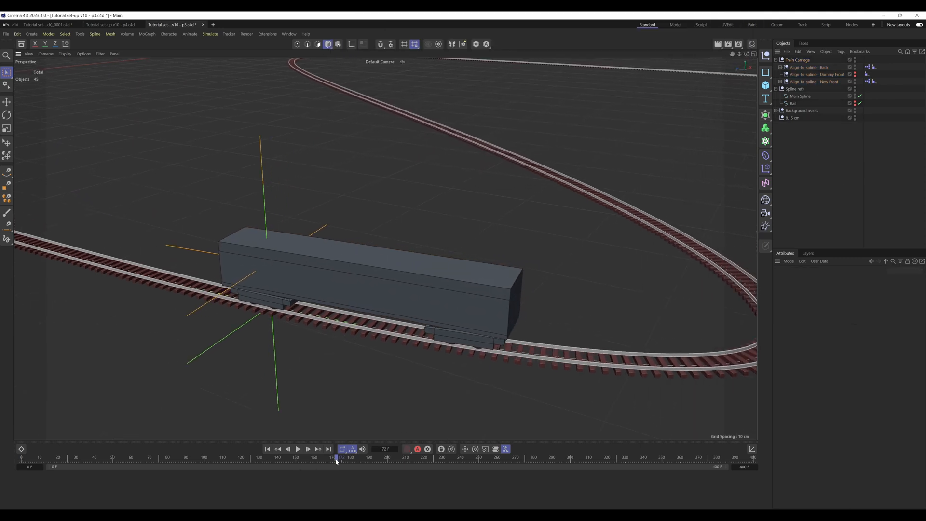
Step: Keyframe the Train Carriage's Front Wheelcage (Manual Correction) at 0 % on frame 168
{"action": "left_click_drag", "start_coordinate": [336, 461], "coordinate": [330, 462]}
{"action": "middle_click_drag", "start_coordinate": [559, 305], "coordinate": [278, 295], "text": "alt"}
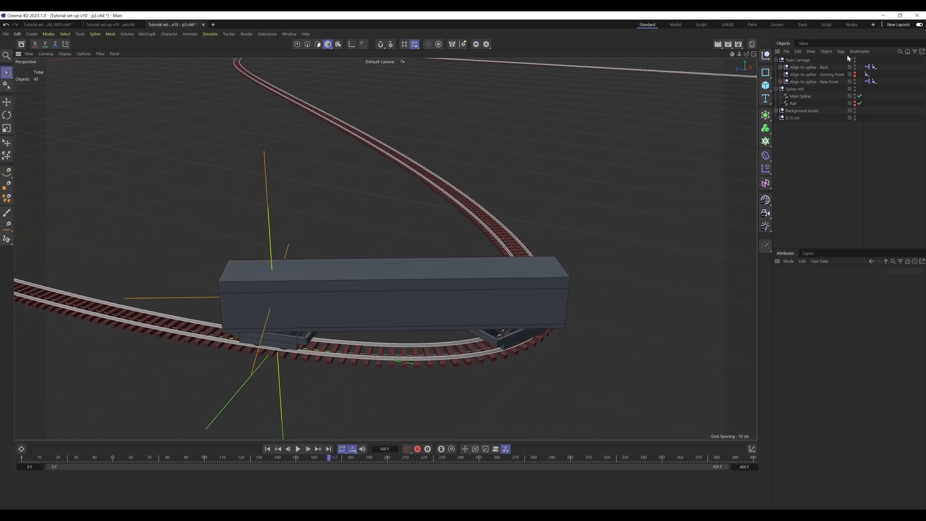
{"action": "left_click", "coordinate": [797, 61]}
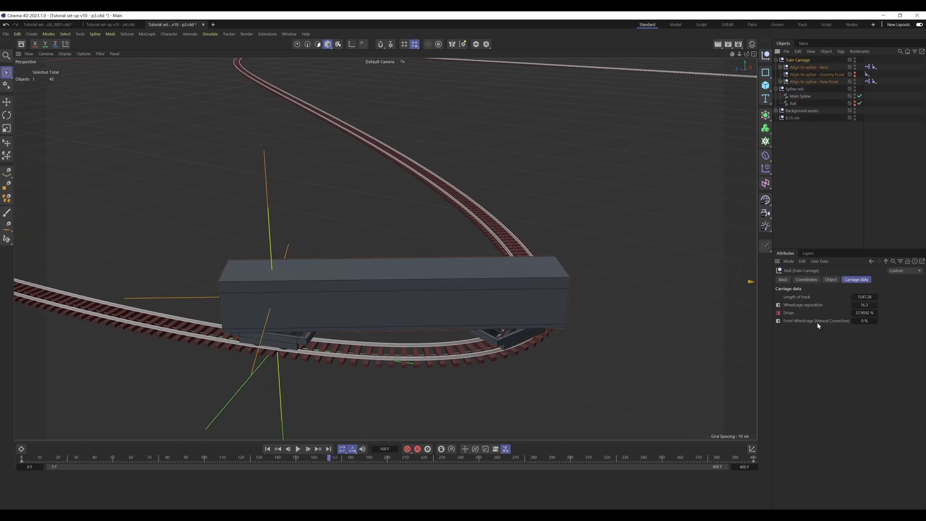
{"action": "left_click", "coordinate": [779, 321]}
Step: Check the wheelcages in the bend across frames 163 to 165, and keyframe the Front Wheelcage (Manual Correction) at 0 % on frame 164
{"action": "left_click_drag", "start_coordinate": [329, 462], "coordinate": [325, 461]}
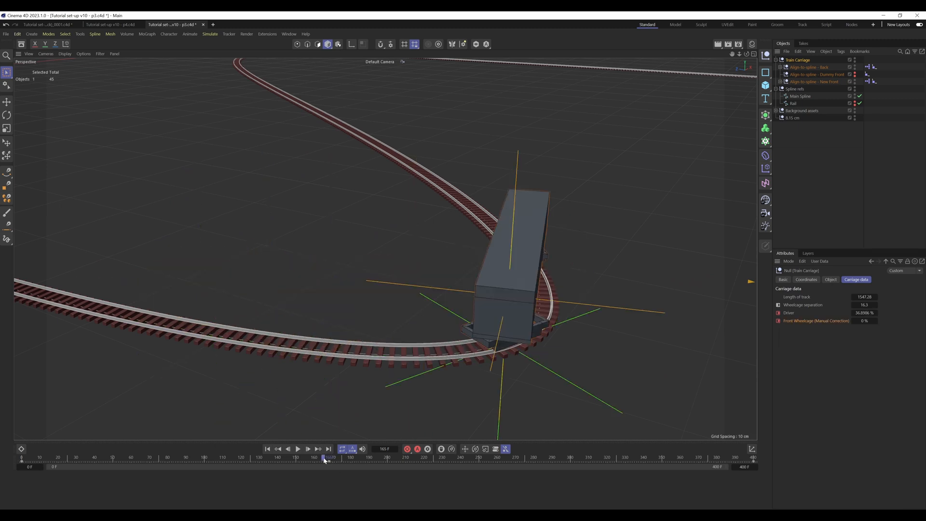
{"action": "left_click_drag", "start_coordinate": [525, 321], "coordinate": [446, 304], "text": "alt"}
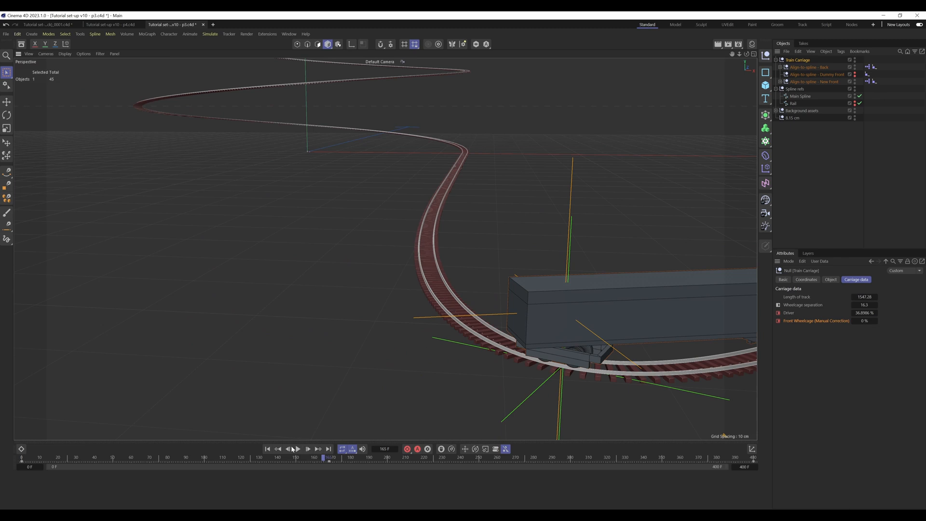
{"action": "left_click", "coordinate": [319, 462]}
{"action": "middle_click_drag", "start_coordinate": [655, 332], "coordinate": [341, 324], "text": "alt"}
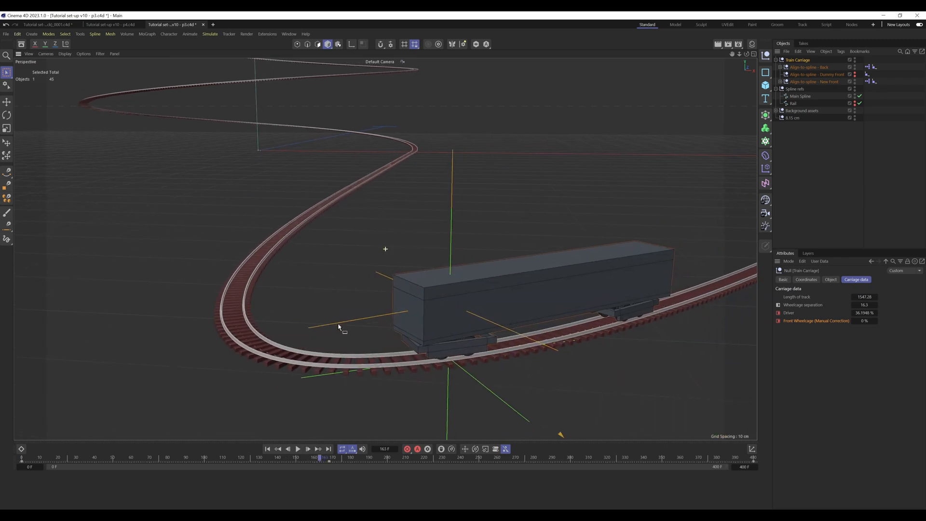
{"action": "left_click", "coordinate": [309, 449]}
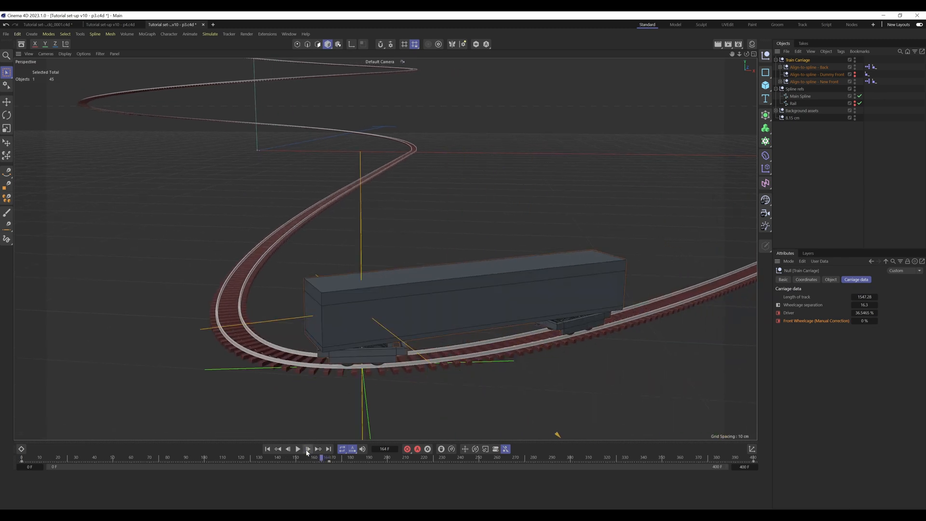
{"action": "left_click_drag", "start_coordinate": [364, 329], "coordinate": [404, 348], "text": "alt"}
{"action": "left_click", "coordinate": [308, 449]}
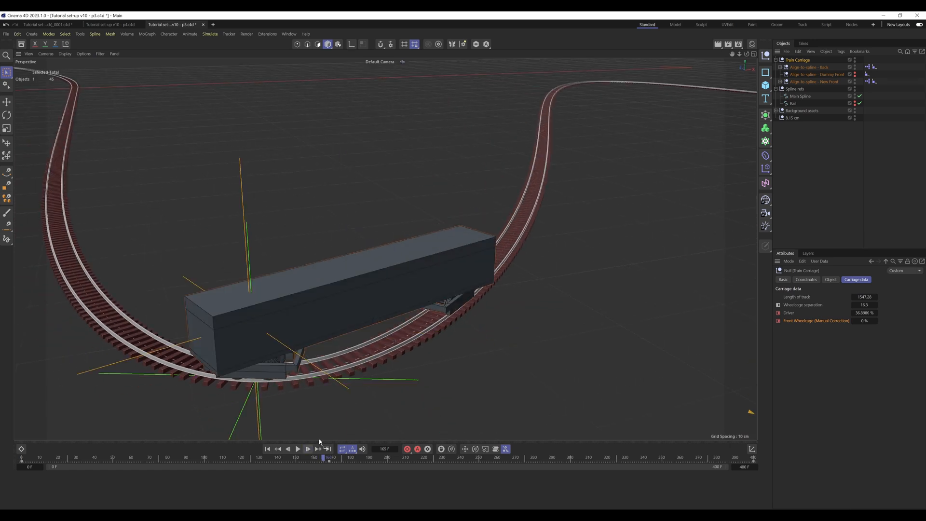
{"action": "left_click", "coordinate": [288, 449]}
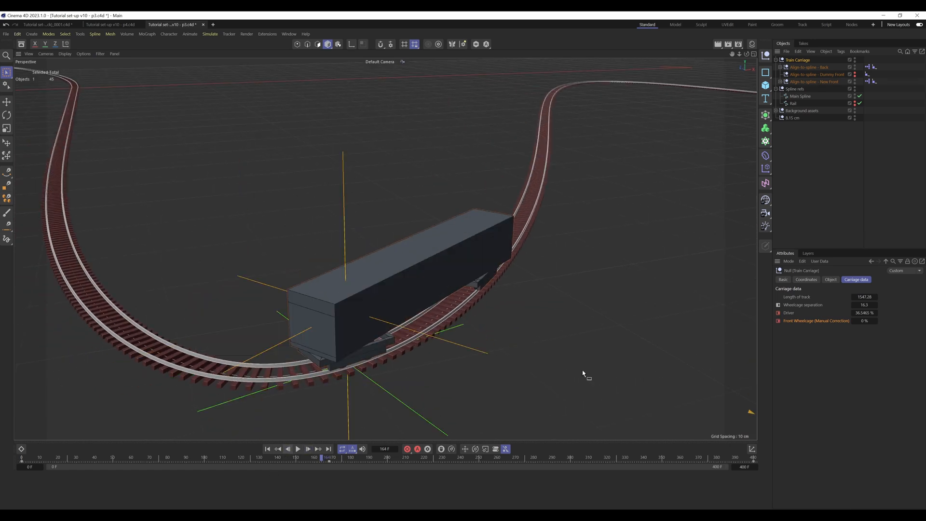
{"action": "middle_click_drag", "start_coordinate": [395, 292], "coordinate": [526, 273], "text": "alt"}
Step: Keyframe the Front Wheelcage (Manual Correction) at 0.05 % on frame 166 and check the front wheelcage up close
{"action": "left_click_drag", "start_coordinate": [323, 460], "coordinate": [326, 459]}
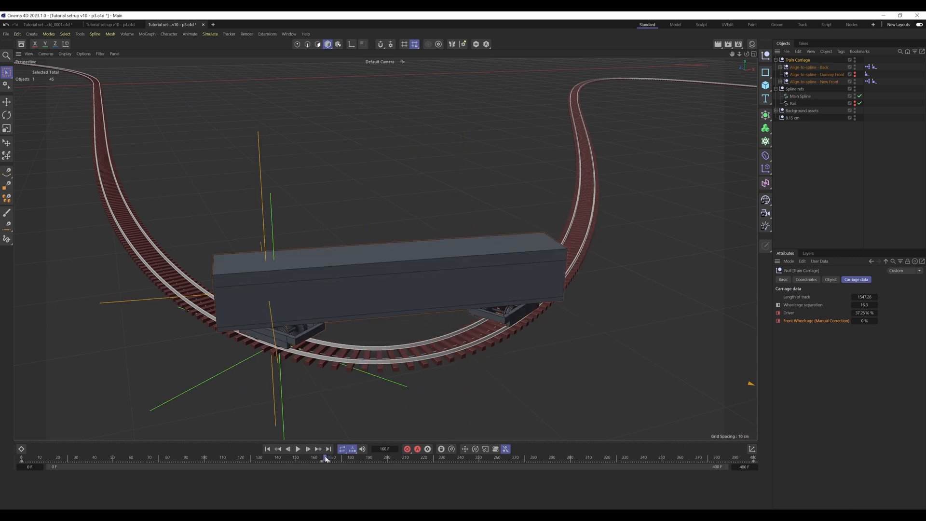
{"action": "left_click_drag", "start_coordinate": [877, 323], "coordinate": [876, 322]}
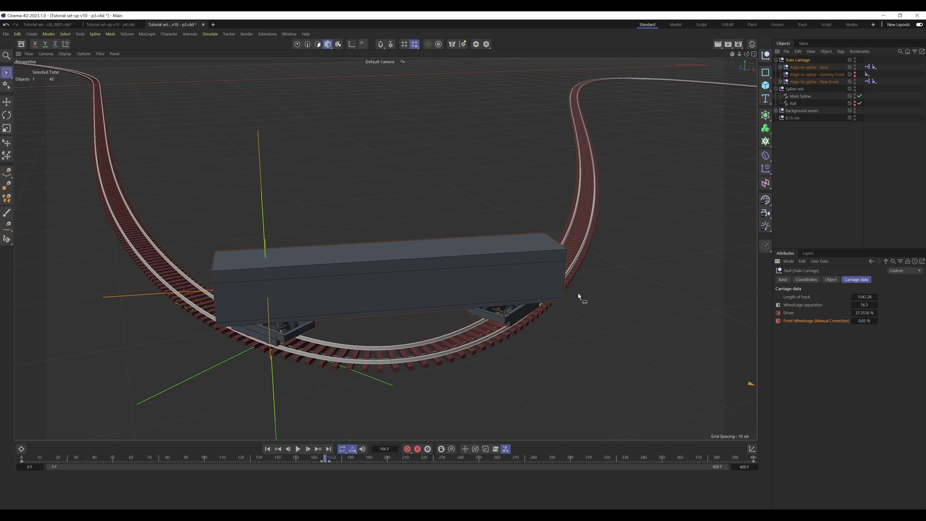
{"action": "right_click_drag", "start_coordinate": [254, 259], "coordinate": [331, 279], "text": "alt"}
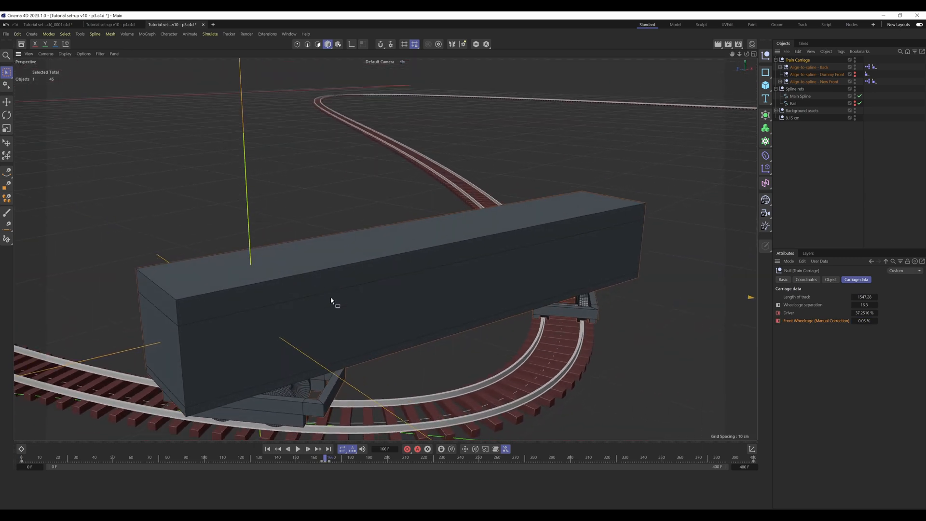
Step: Keyframe the Train Carriage's Front Wheelcage (Manual Correction) at 0.015 % on frame 165
{"action": "left_click", "coordinate": [288, 449]}
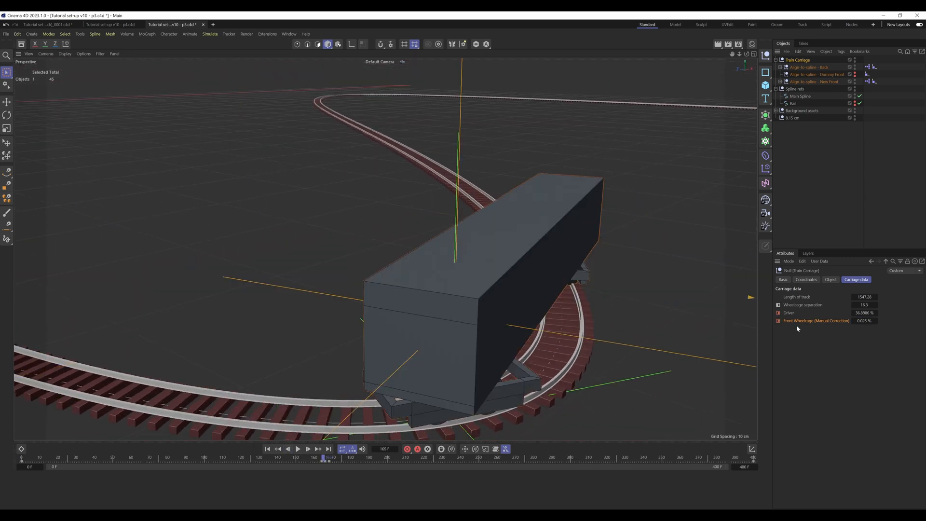
{"action": "left_click", "coordinate": [854, 321]}
{"action": "left_click_drag", "start_coordinate": [508, 263], "coordinate": [420, 263], "text": "alt"}
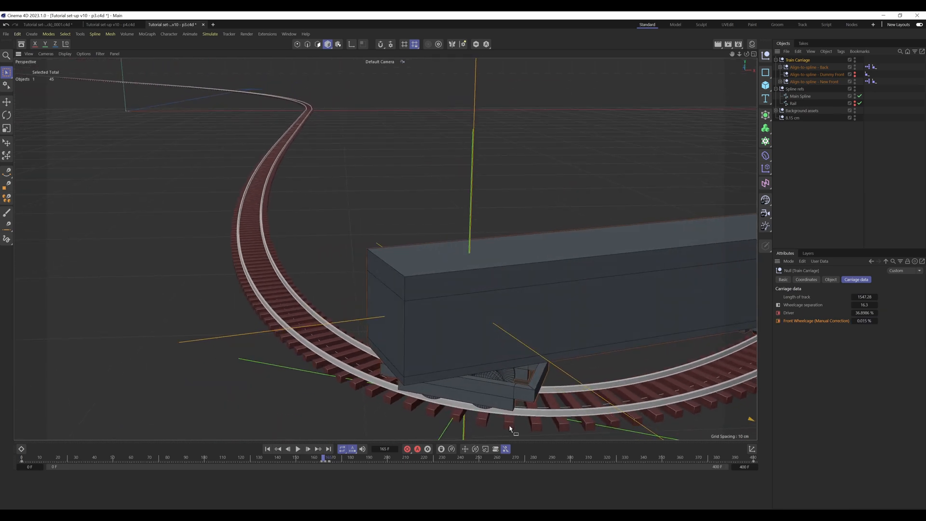
{"action": "left_click", "coordinate": [853, 320]}
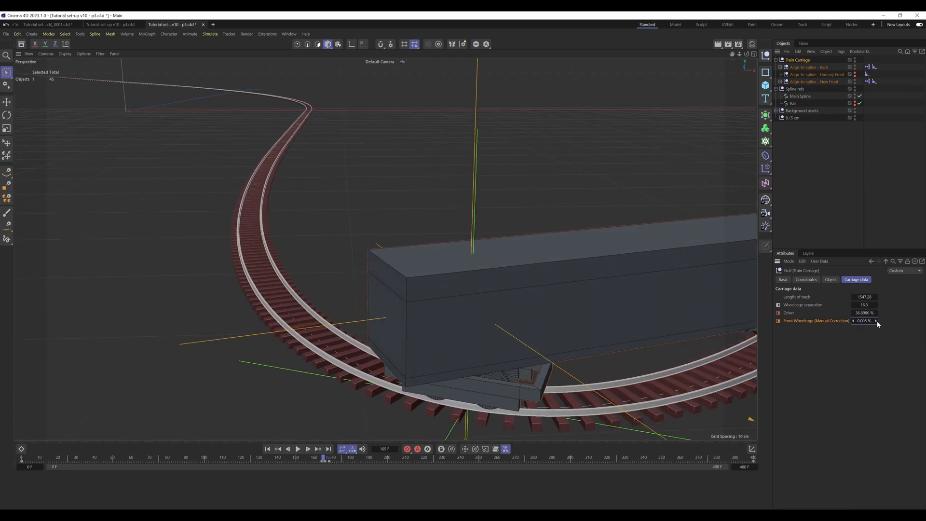
{"action": "left_click", "coordinate": [876, 321]}
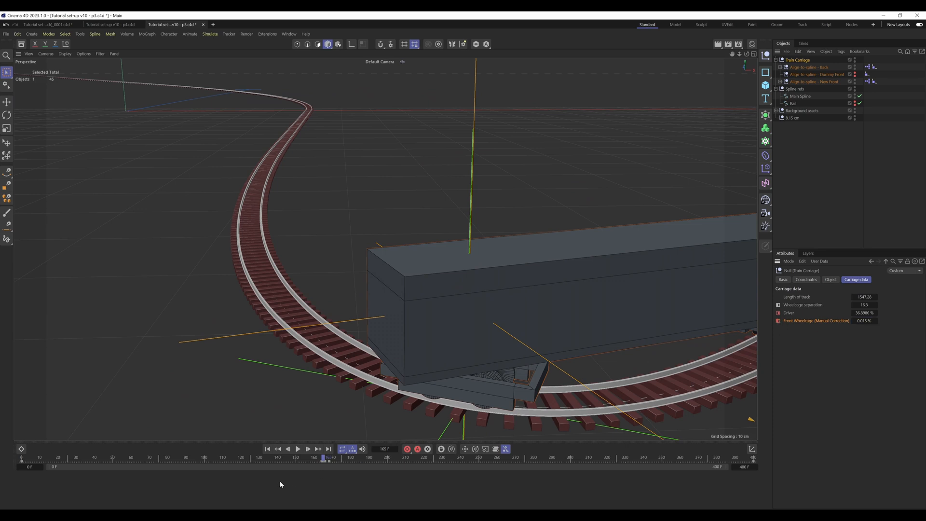
Step: Fine-tune the Front Wheelcage (Manual Correction) to about 0.016 % on frame 167 and keyframe it
{"action": "left_click", "coordinate": [325, 458]}
{"action": "left_click_drag", "start_coordinate": [326, 458], "coordinate": [327, 459]}
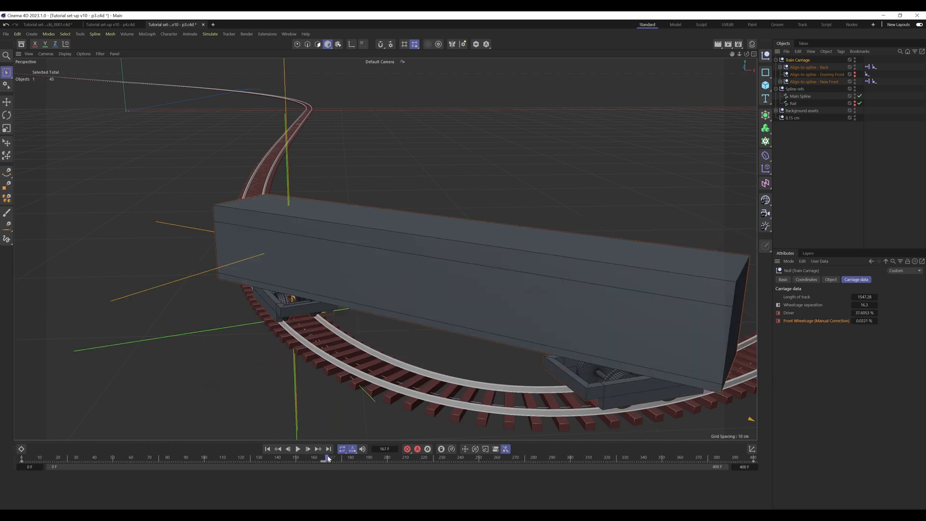
{"action": "middle_click_drag", "start_coordinate": [345, 283], "coordinate": [557, 338], "text": "alt"}
{"action": "left_click_drag", "start_coordinate": [493, 316], "coordinate": [529, 311], "text": "alt"}
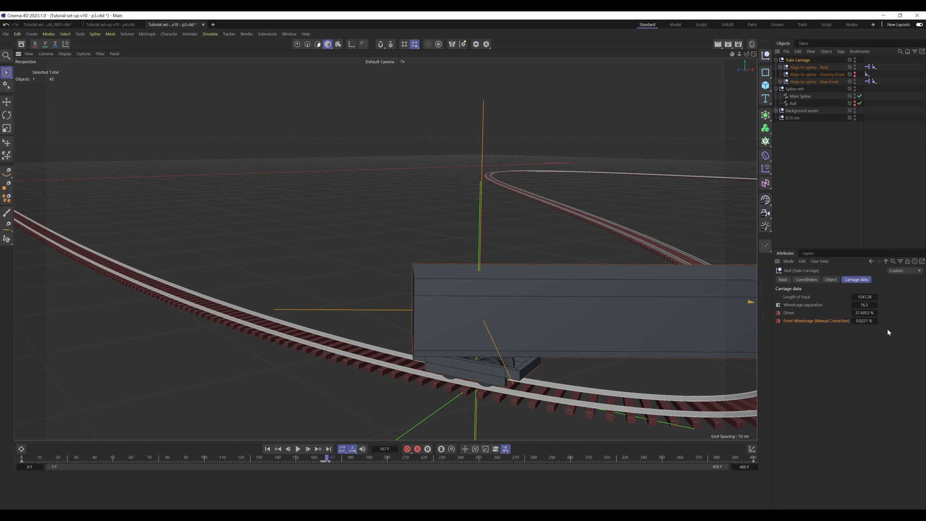
{"action": "left_click", "coordinate": [876, 320]}
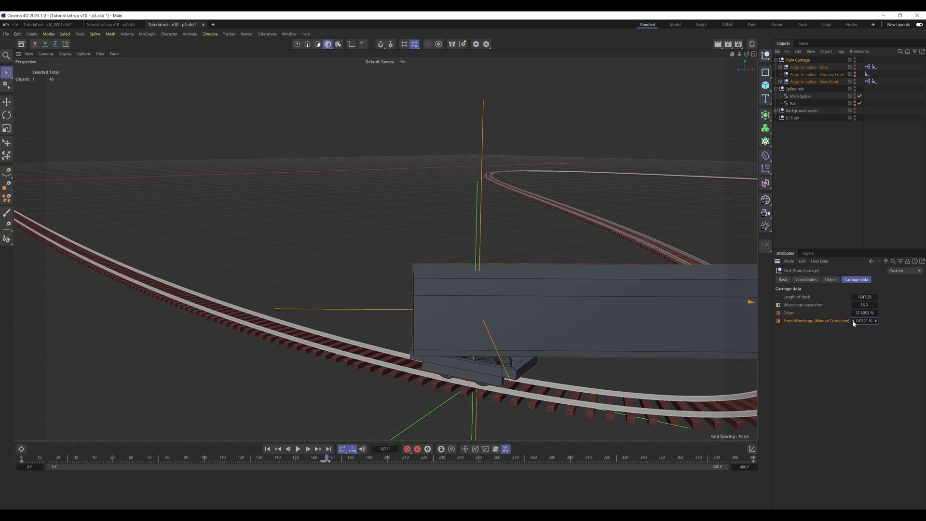
{"action": "left_click", "coordinate": [853, 320]}
{"action": "left_click", "coordinate": [852, 321]}
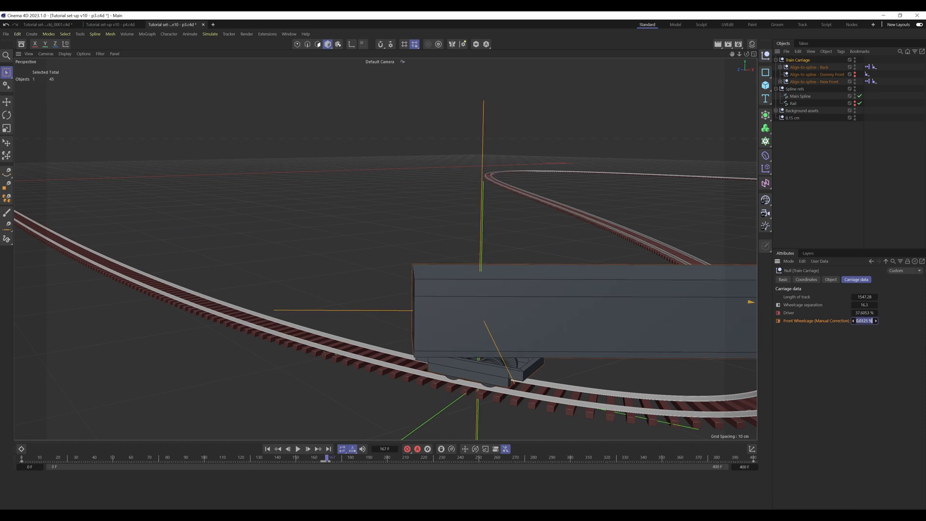
{"action": "left_click", "coordinate": [871, 321]}
{"action": "left_click", "coordinate": [868, 321]}
{"action": "key", "text": "BackSpace"}
{"action": "type", "text": "1"}
{"action": "key", "text": "Return"}
{"action": "left_click", "coordinate": [871, 321]}
{"action": "left_click", "coordinate": [867, 321]}
{"action": "key", "text": "BackSpace"}
{"action": "type", "text": "6"}
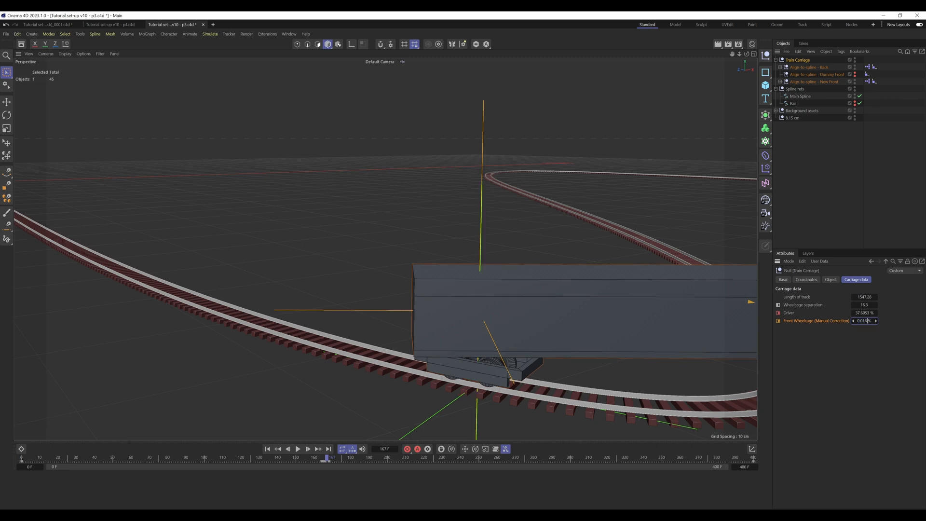
{"action": "key", "text": "Up"}
{"action": "left_click", "coordinate": [777, 321]}
Step: Check the carriage's movement through the tight bend across frames 161 to 168 from several angles
{"action": "left_click_drag", "start_coordinate": [330, 458], "coordinate": [329, 456]}
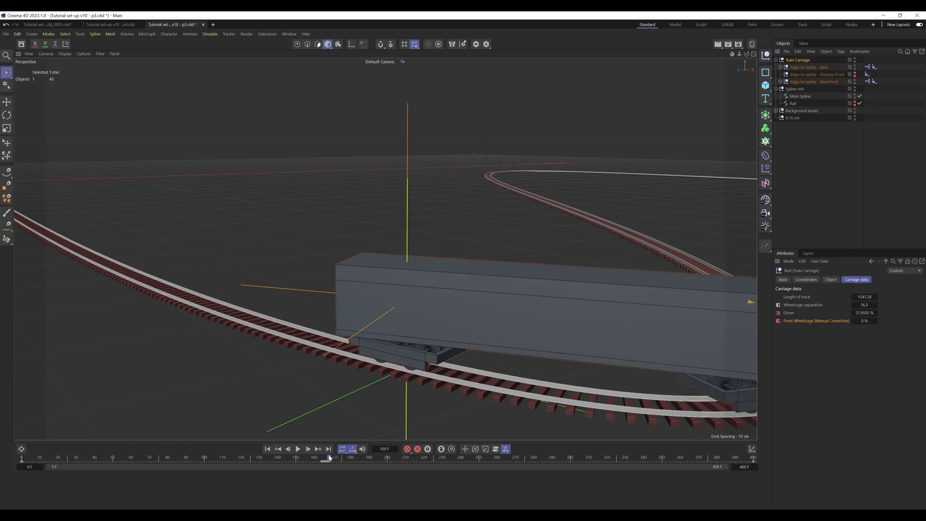
{"action": "right_click_drag", "start_coordinate": [388, 309], "coordinate": [304, 328], "text": "alt"}
{"action": "middle_click_drag", "start_coordinate": [423, 307], "coordinate": [404, 324], "text": "alt"}
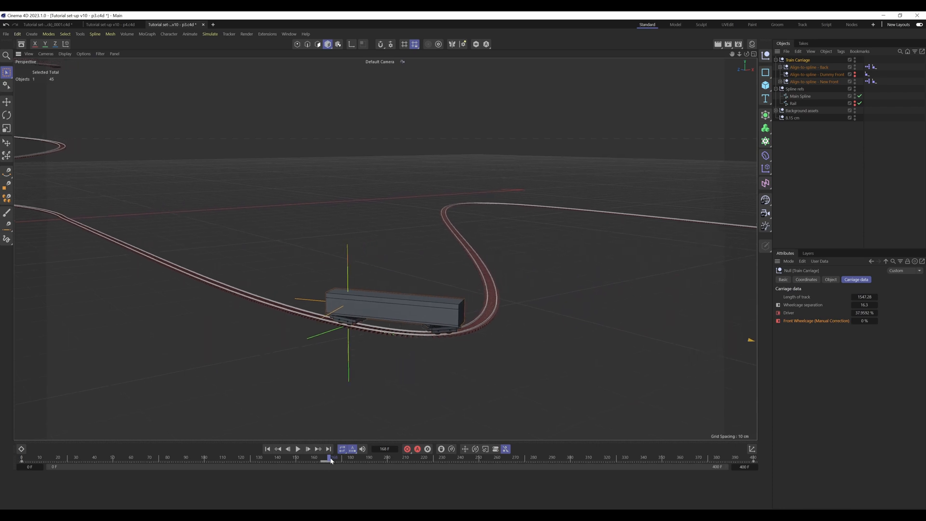
{"action": "left_click_drag", "start_coordinate": [330, 459], "coordinate": [322, 457]}
{"action": "left_click_drag", "start_coordinate": [467, 318], "coordinate": [903, 347], "text": "alt"}
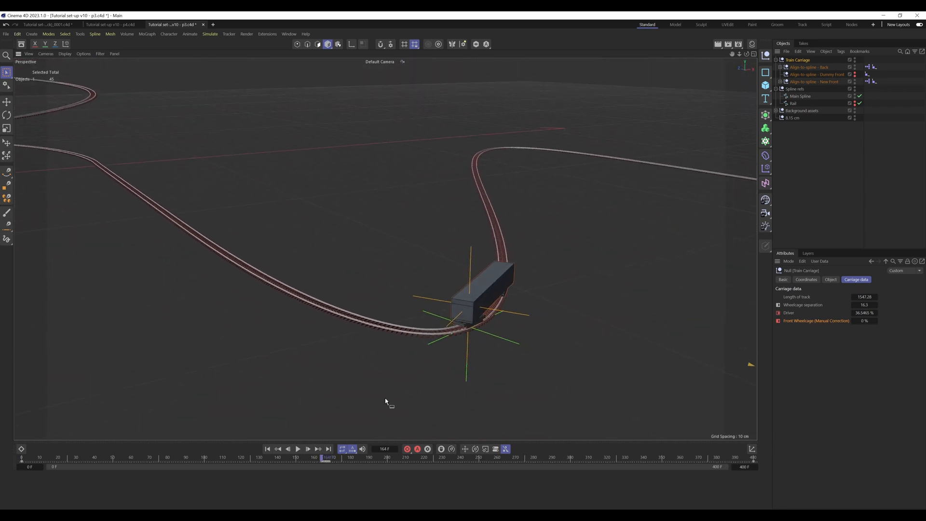
{"action": "mouse_move", "coordinate": [325, 458]}
{"action": "left_mouse_down"}
{"action": "mouse_move", "coordinate": [309, 459]}
{"action": "mouse_move", "coordinate": [317, 459]}
{"action": "left_mouse_up"}
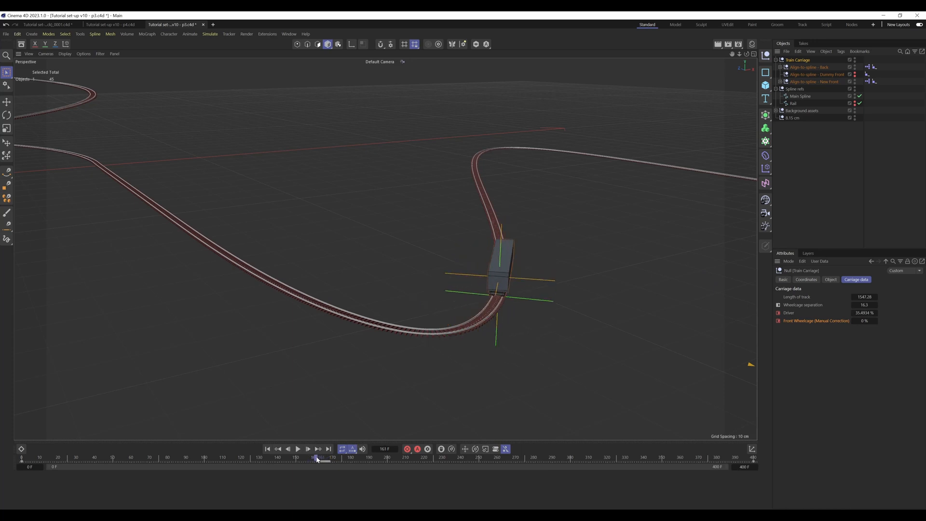
{"action": "scroll", "coordinate": [514, 280], "scroll_direction": "up", "scroll_amount": 2}
{"action": "left_click_drag", "start_coordinate": [463, 321], "coordinate": [301, 235], "text": "alt"}
{"action": "left_click_drag", "start_coordinate": [465, 327], "coordinate": [423, 335], "text": "alt"}
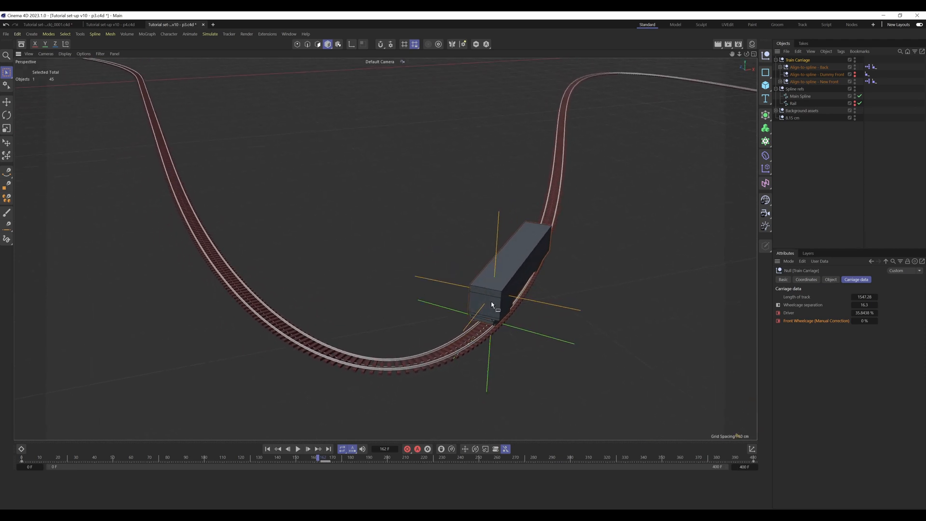
{"action": "mouse_move", "coordinate": [318, 459]}
{"action": "left_mouse_down"}
{"action": "mouse_move", "coordinate": [340, 458]}
{"action": "mouse_move", "coordinate": [324, 458]}
{"action": "left_mouse_up"}
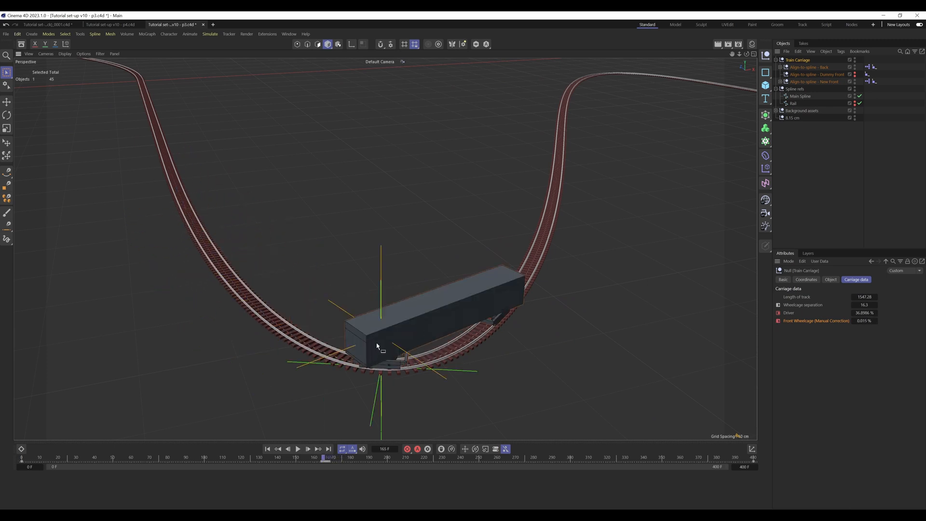
{"action": "left_click_drag", "start_coordinate": [379, 344], "coordinate": [459, 284], "text": "alt"}
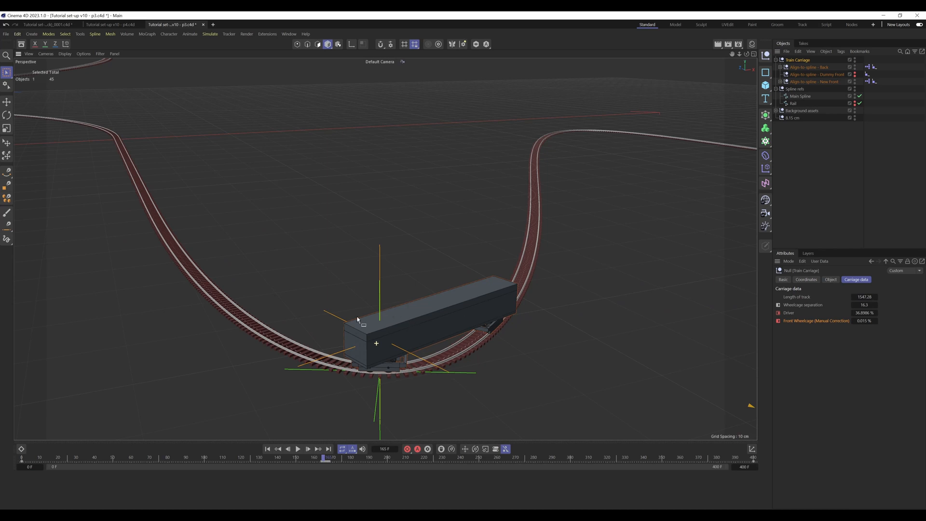
{"action": "left_click_drag", "start_coordinate": [391, 324], "coordinate": [432, 314], "text": "alt"}
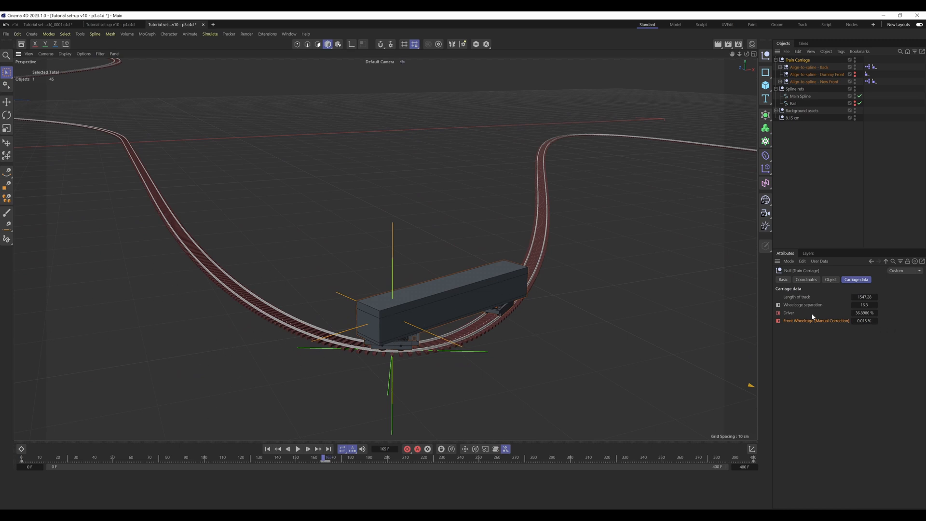
Step: Look at the carriage and the neighbouring bend on frame 157
{"action": "left_click_drag", "start_coordinate": [324, 458], "coordinate": [309, 459]}
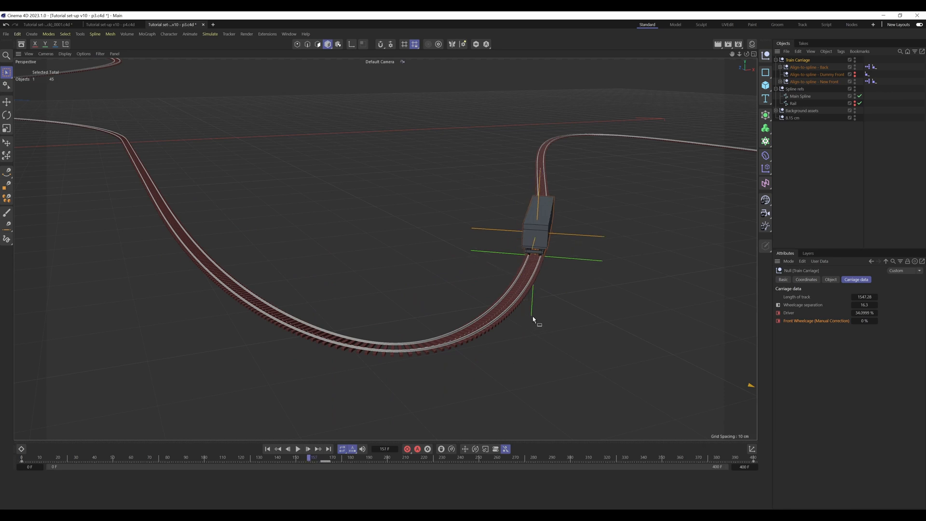
{"action": "mouse_move", "coordinate": [492, 311]}
{"action": "left_mouse_down", "text": "alt"}
{"action": "mouse_move", "coordinate": [581, 334]}
{"action": "mouse_move", "coordinate": [623, 332]}
{"action": "left_mouse_up", "text": "alt"}
{"action": "middle_click_drag", "start_coordinate": [675, 334], "coordinate": [570, 275], "text": "alt"}
{"action": "left_click_drag", "start_coordinate": [572, 288], "coordinate": [531, 278], "text": "alt"}
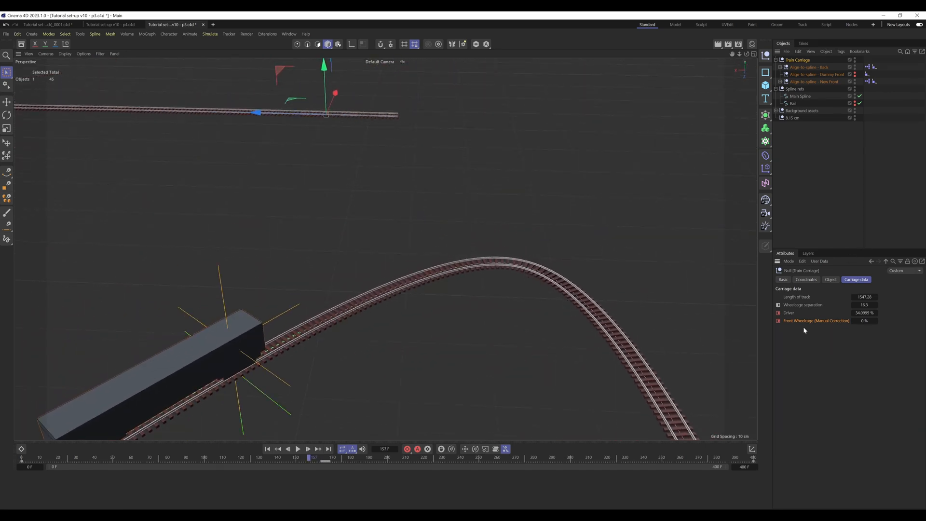
Step: Select the Train Carriage's existing keyframes on the timeline, inspect the Driver and correction parameters, and deselect the carriage
{"action": "left_click", "coordinate": [791, 313]}
{"action": "left_click_drag", "start_coordinate": [387, 463], "coordinate": [11, 460]}
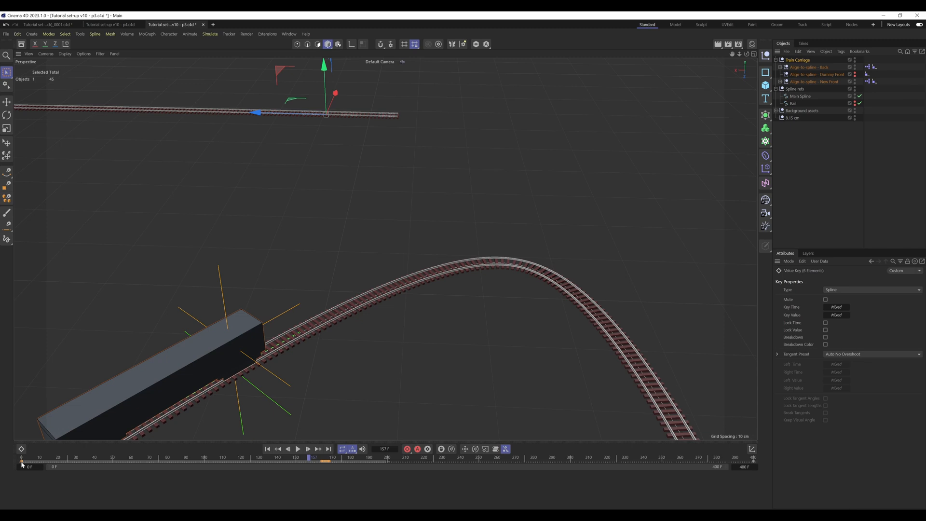
{"action": "left_click", "coordinate": [798, 60]}
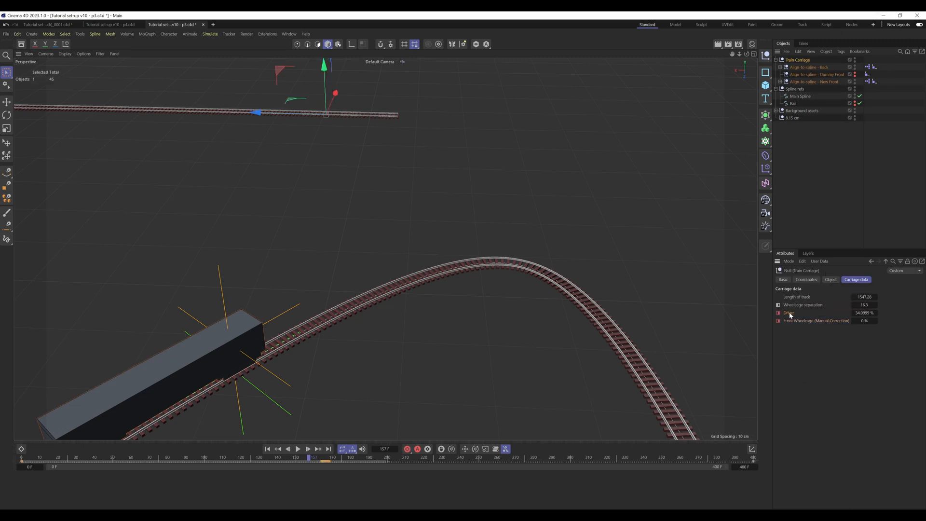
{"action": "mouse_move", "coordinate": [790, 316]}
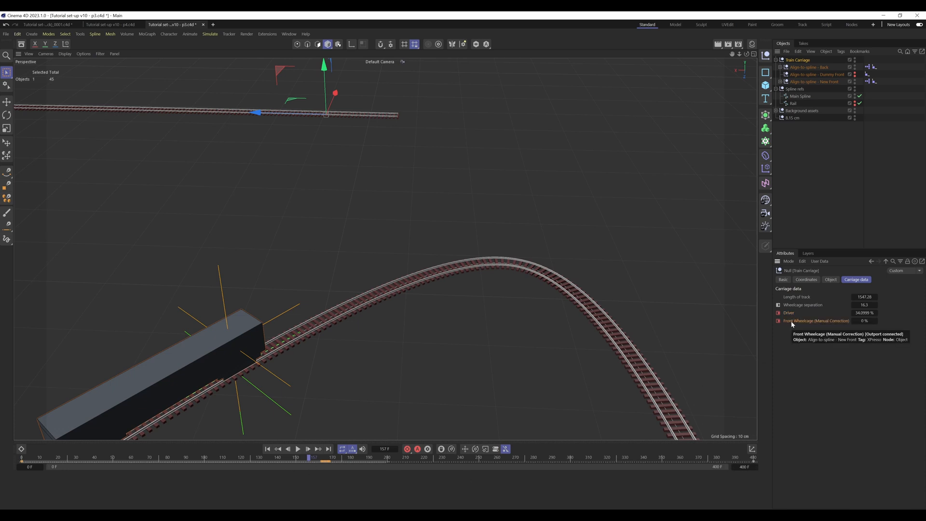
{"action": "left_click", "coordinate": [829, 183]}
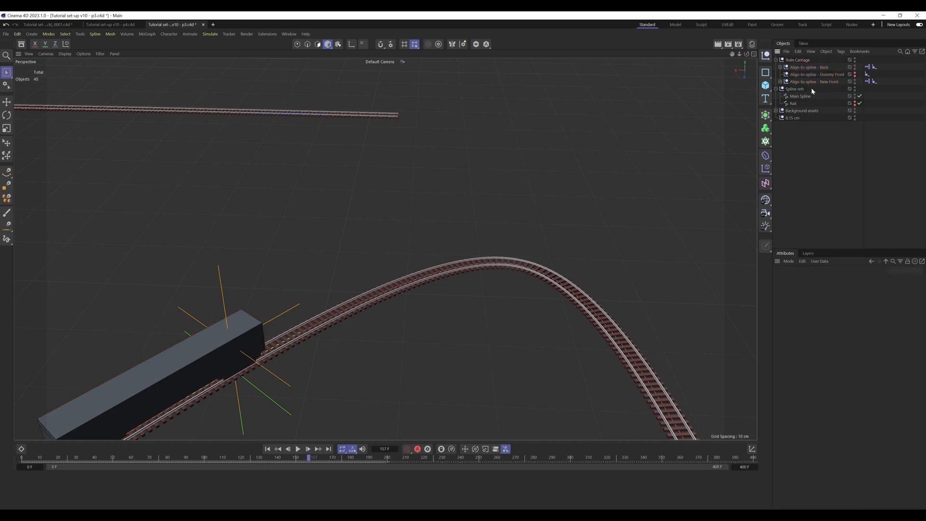
Step: Add a User Data tag to the Train Carriage
{"action": "left_click", "coordinate": [804, 60]}
{"action": "left_click", "coordinate": [840, 51]}
{"action": "mouse_move", "coordinate": [881, 131]}
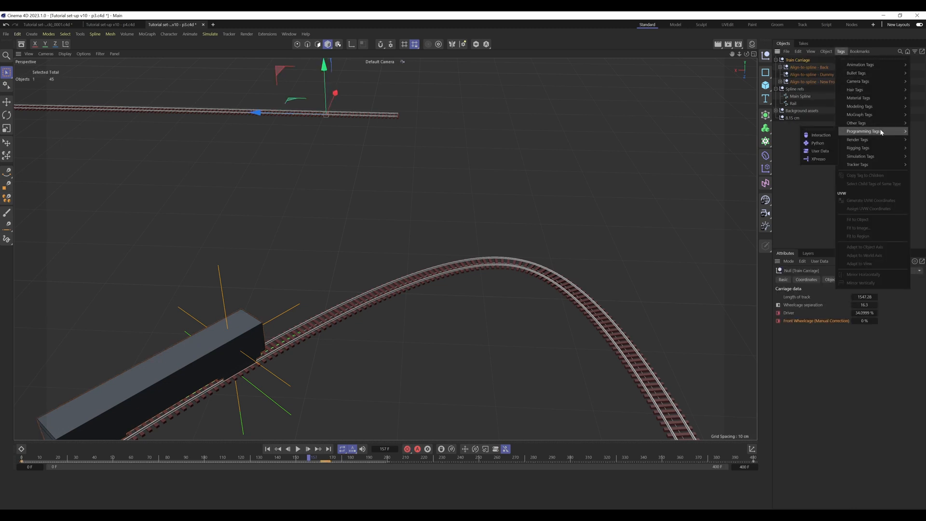
{"action": "left_click", "coordinate": [820, 151]}
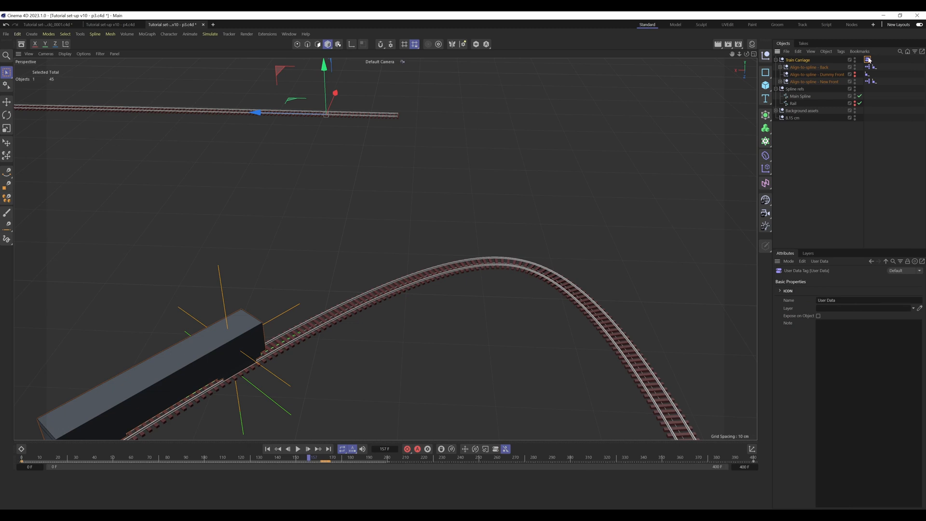
Step: Add a data entry named Front Wheelcage (Manual Correction) to the new User Data tag
{"action": "left_click", "coordinate": [825, 262]}
{"action": "left_click", "coordinate": [827, 280]}
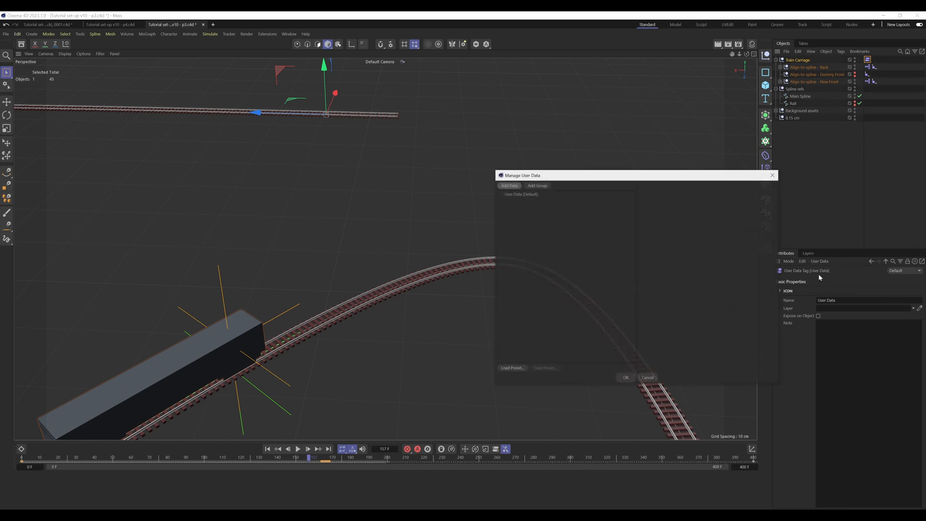
{"action": "left_click", "coordinate": [511, 188]}
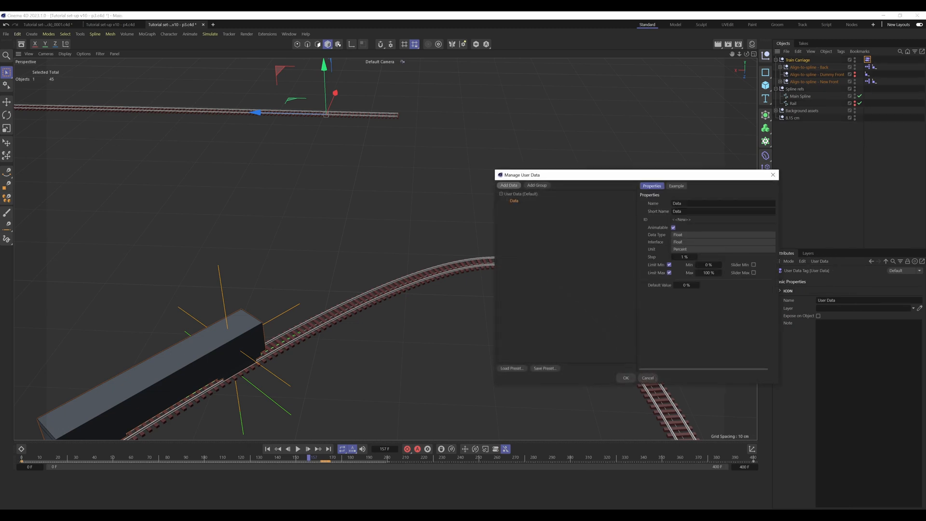
{"action": "type", "text": "F"}
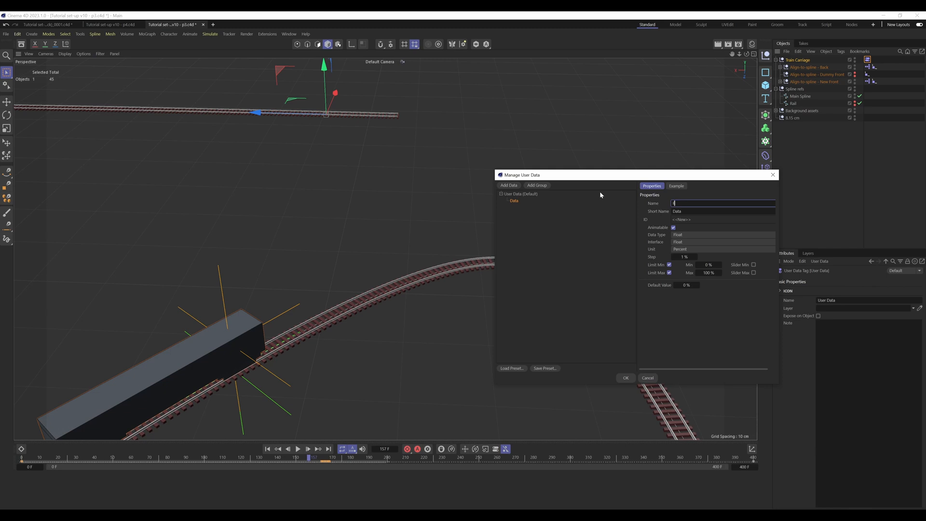
{"action": "type", "text": "ront Wheelcag"}
{"action": "type", "text": "e"}
{"action": "type", "text": " (manual co"}
{"action": "type", "text": "rrectio"}
{"action": "type", "text": "M"}
{"action": "key", "text": "Return"}
Step: Remove the entry's minimum and maximum limits, set its step to 0.001 %, and accept the user data
{"action": "left_click", "coordinate": [669, 272]}
{"action": "left_click", "coordinate": [669, 264]}
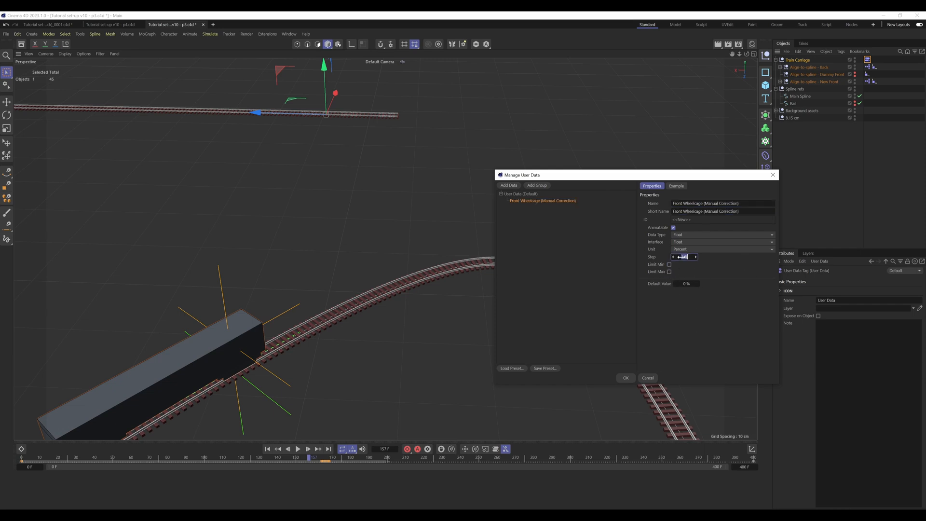
{"action": "type", "text": "0.001"}
{"action": "key", "text": "Return"}
{"action": "left_click", "coordinate": [698, 328]}
{"action": "left_click", "coordinate": [625, 378]}
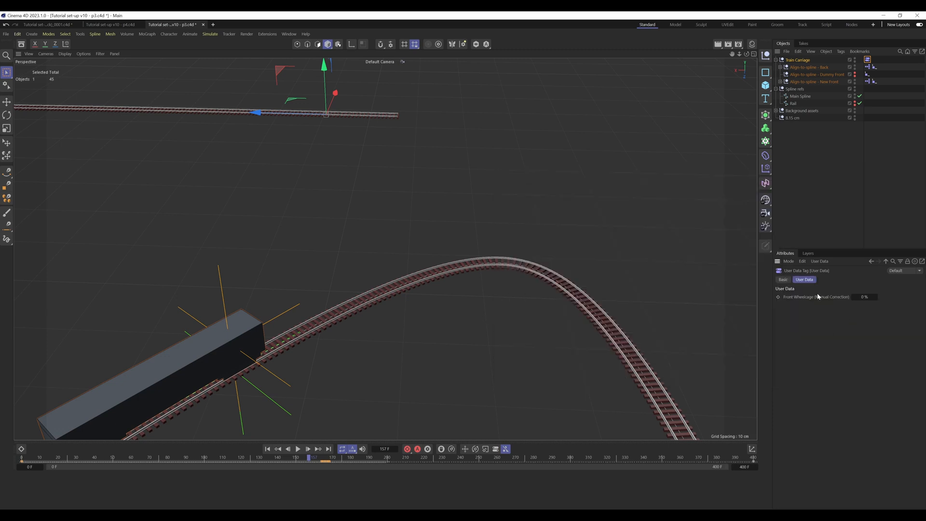
Step: Add the User Data tag to the XPresso graph of Align-to-spline - New Front, with a Front Wheelcage (Manual Correction) output
{"action": "double_click", "coordinate": [871, 82]}
{"action": "left_click_drag", "start_coordinate": [797, 84], "coordinate": [535, 86]}
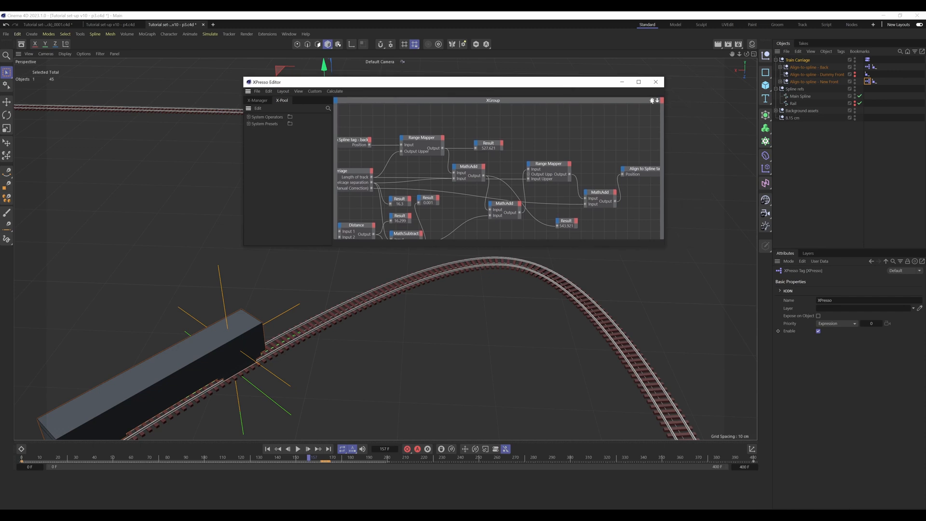
{"action": "left_click_drag", "start_coordinate": [652, 101], "coordinate": [710, 86]}
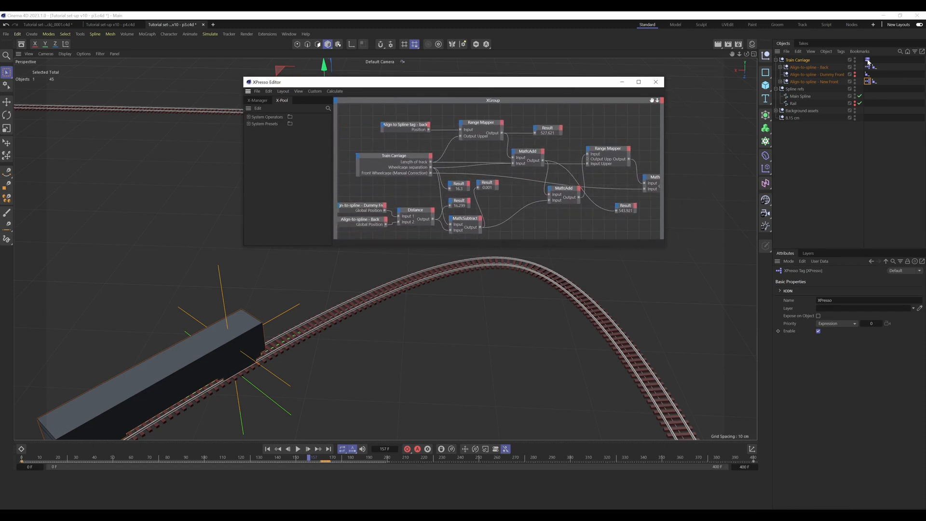
{"action": "left_click_drag", "start_coordinate": [868, 61], "coordinate": [400, 184]}
{"action": "left_click", "coordinate": [409, 183]}
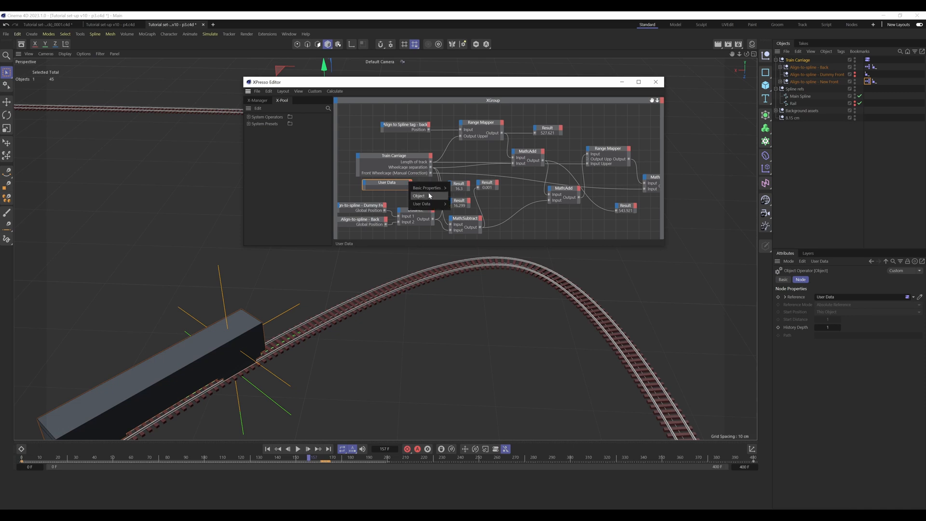
{"action": "mouse_move", "coordinate": [427, 204]}
{"action": "left_click", "coordinate": [486, 206]}
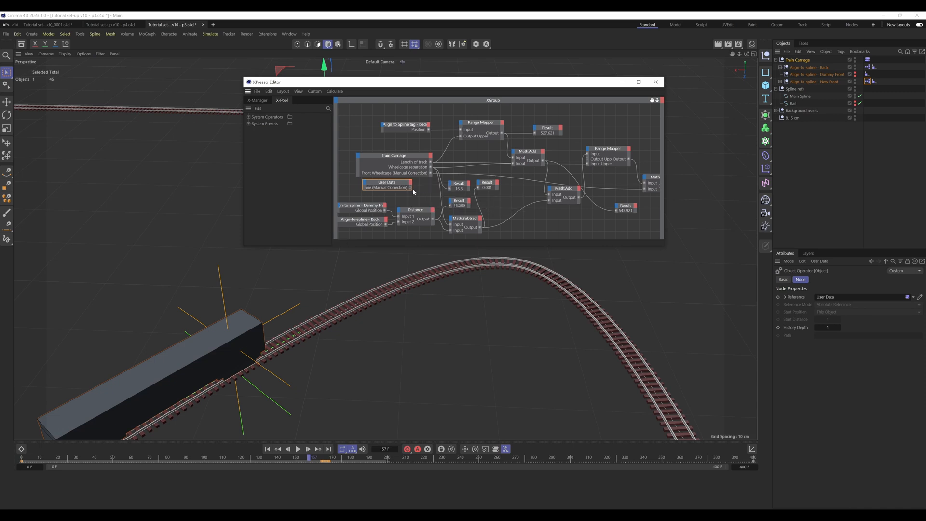
{"action": "middle_click_drag", "start_coordinate": [547, 220], "coordinate": [496, 211], "text": "alt"}
{"action": "scroll", "coordinate": [602, 187], "scroll_direction": "down", "scroll_amount": 1}
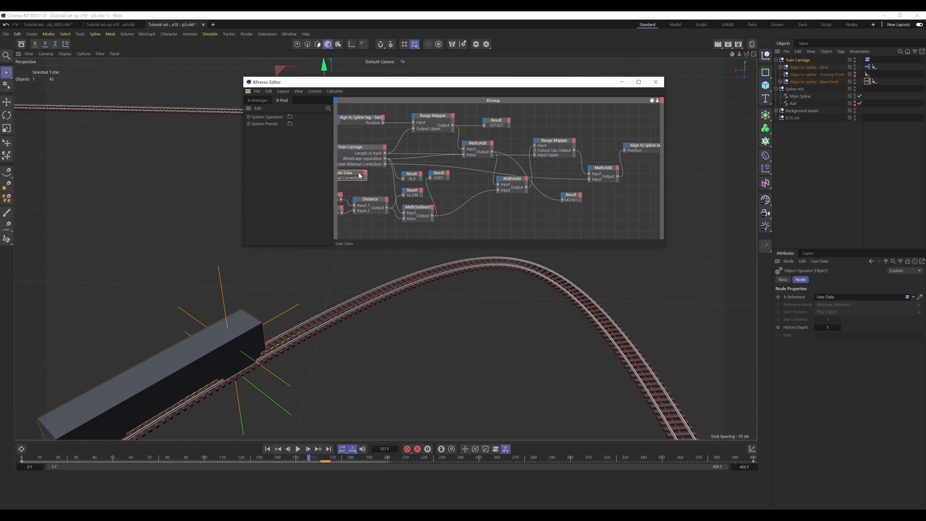
Step: Wire the User Data node's Front Wheelcage (Manual Correction) output into the last MathAdd, and delete the matching port from the Train Carriage node
{"action": "left_click_drag", "start_coordinate": [355, 173], "coordinate": [374, 173]}
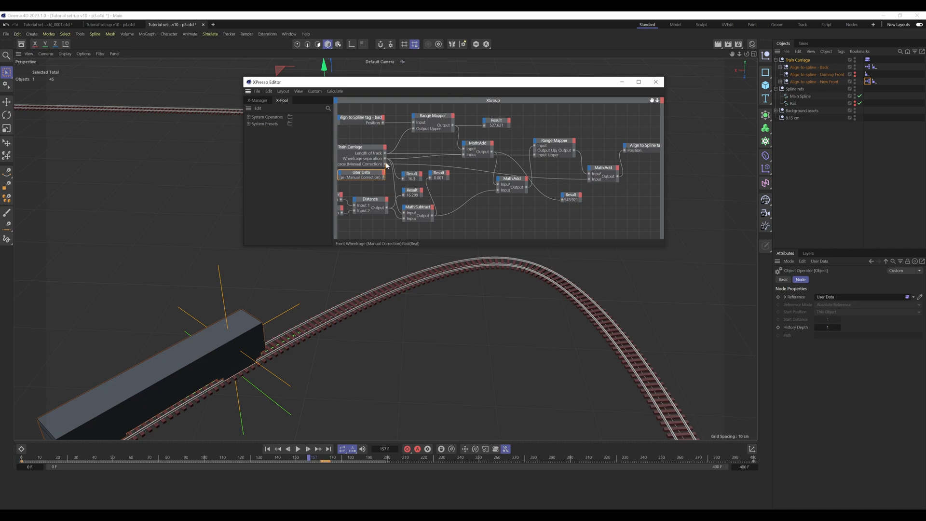
{"action": "left_click_drag", "start_coordinate": [384, 177], "coordinate": [589, 179]}
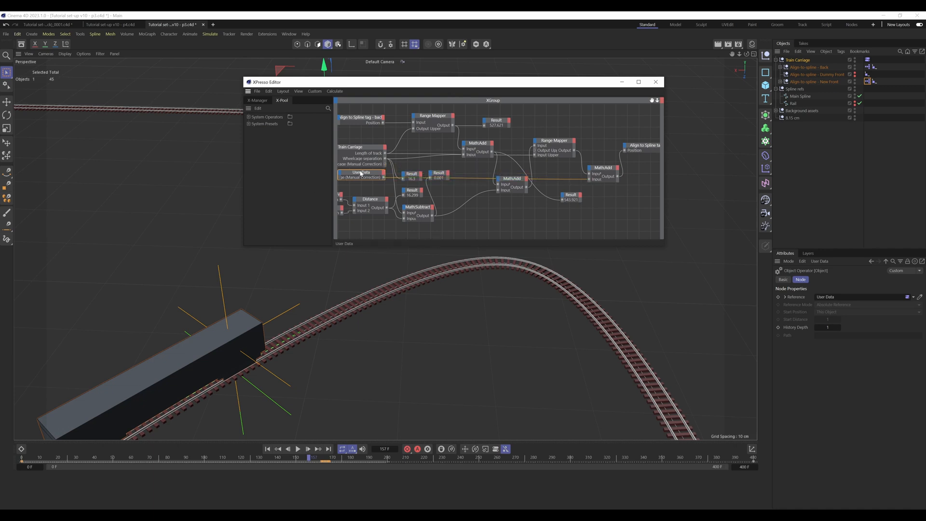
{"action": "right_click", "coordinate": [374, 166]}
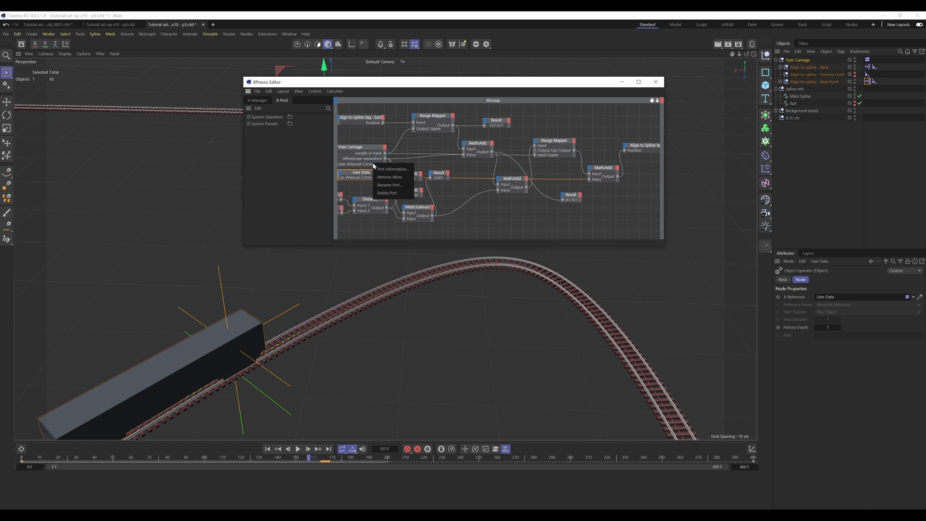
{"action": "left_click", "coordinate": [387, 193]}
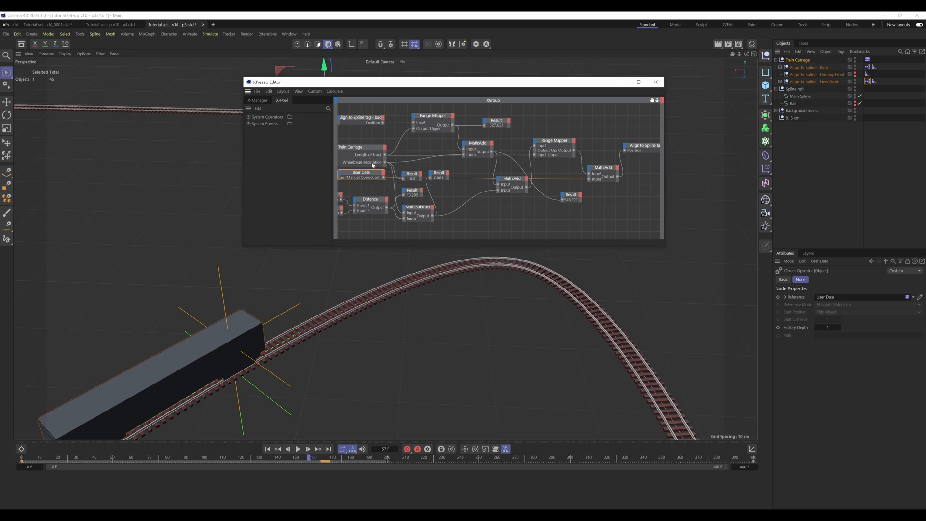
Step: Copy the Front Wheelcage (Manual Correction) animation track from the Train Carriage and paste it onto the User Data tag's matching parameter
{"action": "left_click", "coordinate": [803, 60]}
{"action": "left_click", "coordinate": [818, 261]}
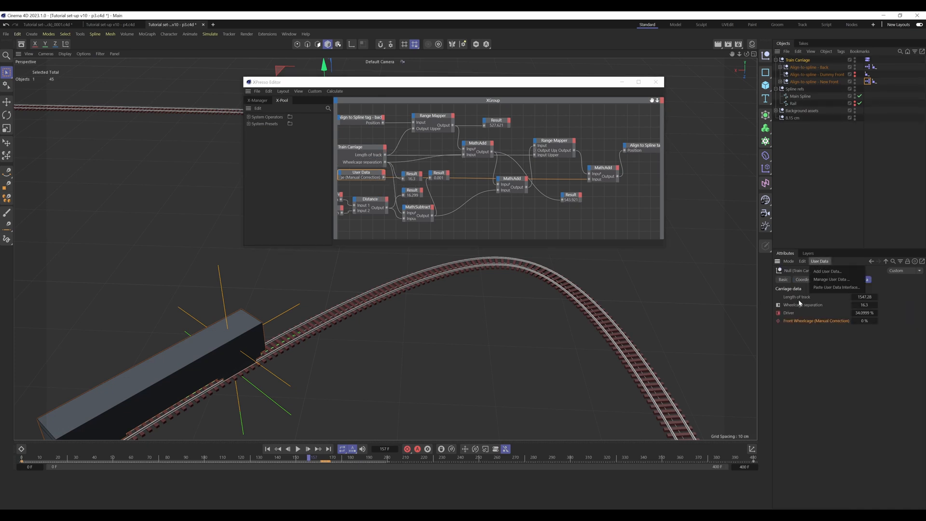
{"action": "right_click", "coordinate": [796, 323]}
{"action": "mouse_move", "coordinate": [818, 340]}
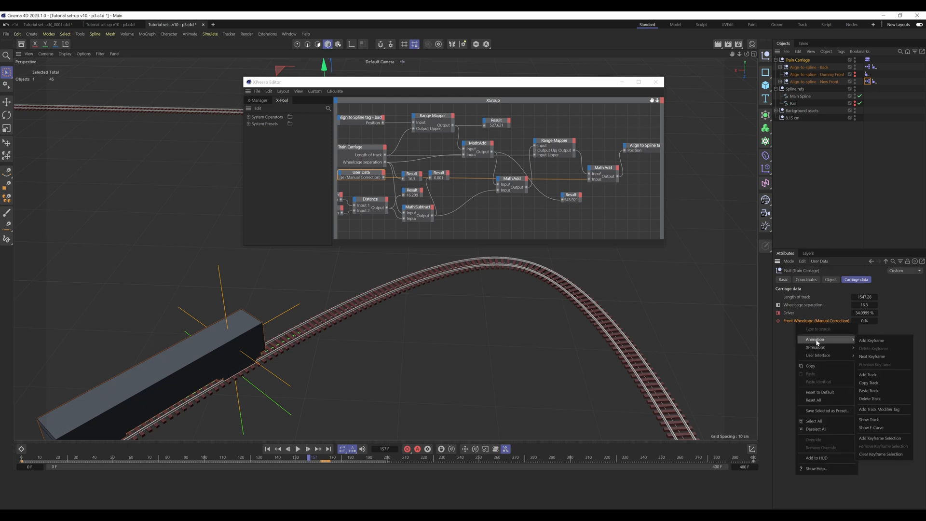
{"action": "left_click", "coordinate": [872, 383]}
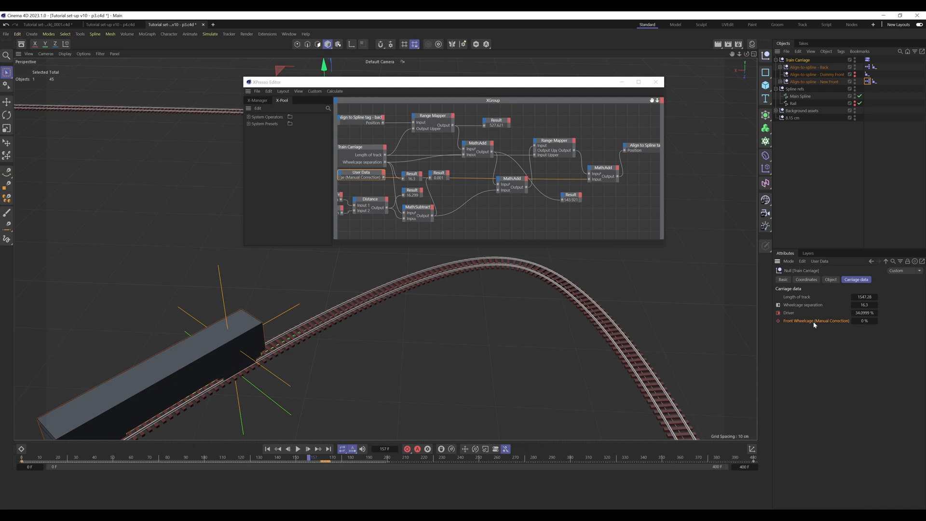
{"action": "left_click", "coordinate": [868, 59]}
{"action": "right_click", "coordinate": [804, 298]}
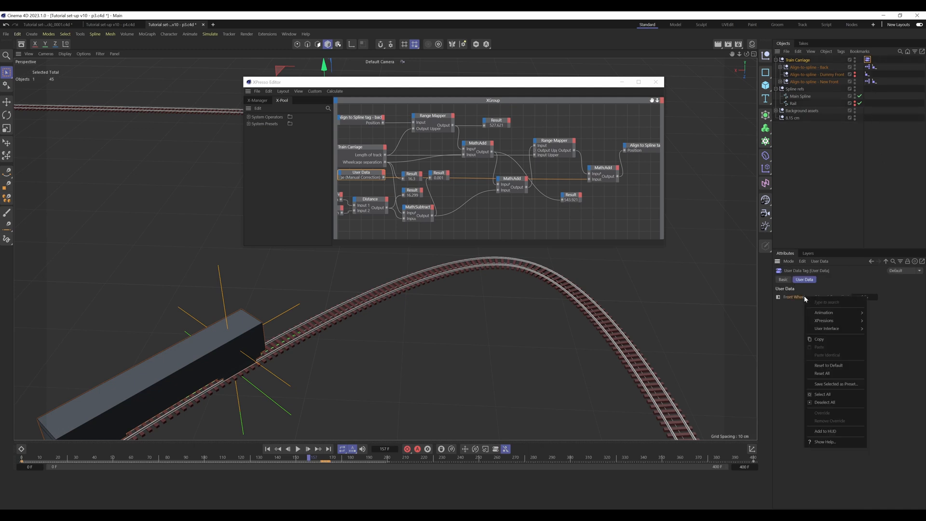
{"action": "mouse_move", "coordinate": [823, 314]}
{"action": "left_click", "coordinate": [882, 349]}
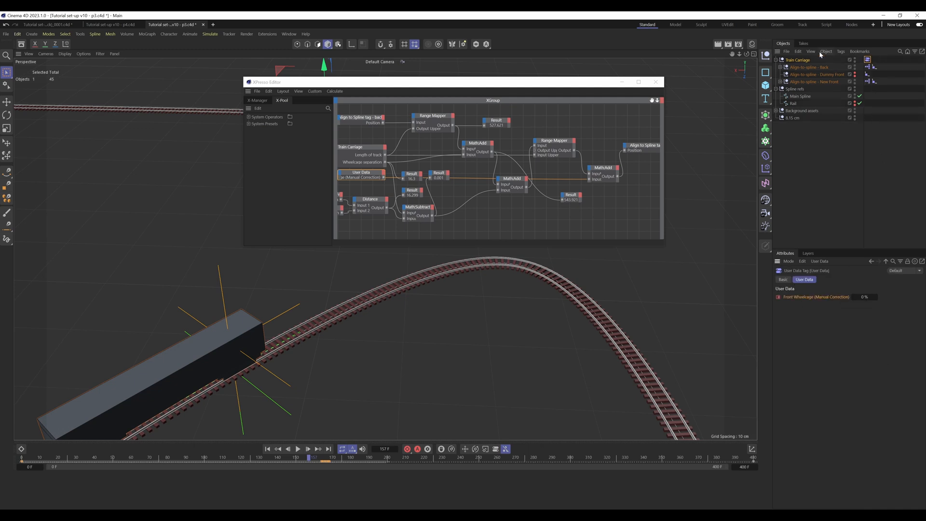
Step: Delete the Front Wheelcage (Manual Correction) animation track from the Train Carriage's carriage data
{"action": "left_click", "coordinate": [867, 67]}
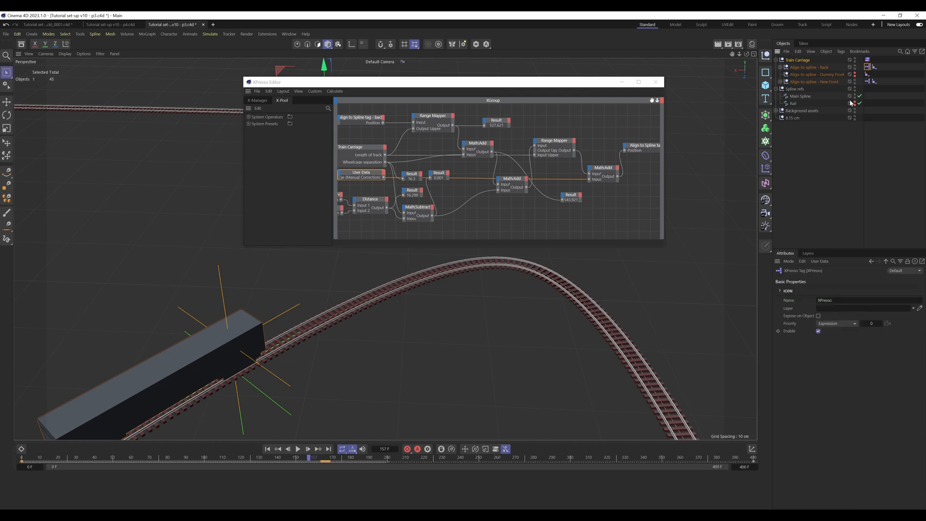
{"action": "left_click", "coordinate": [806, 60]}
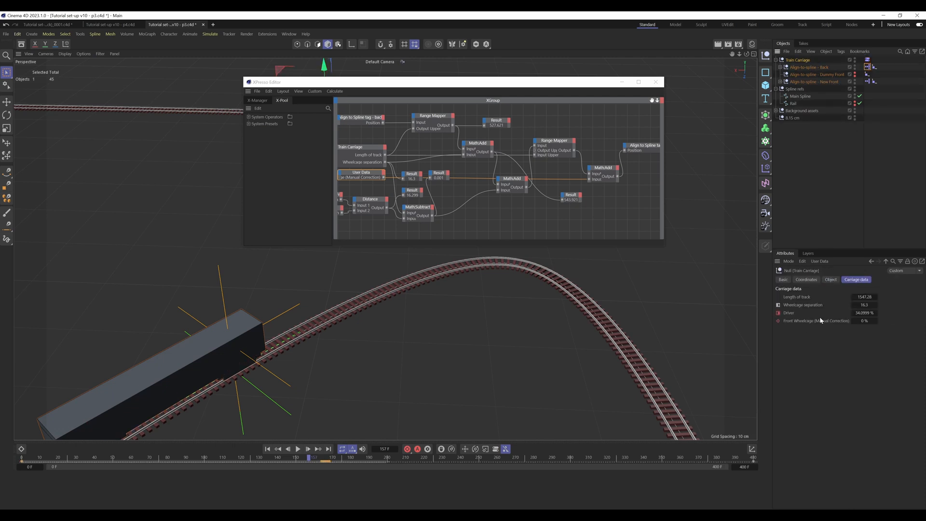
{"action": "right_click", "coordinate": [821, 320]}
{"action": "mouse_move", "coordinate": [823, 338]}
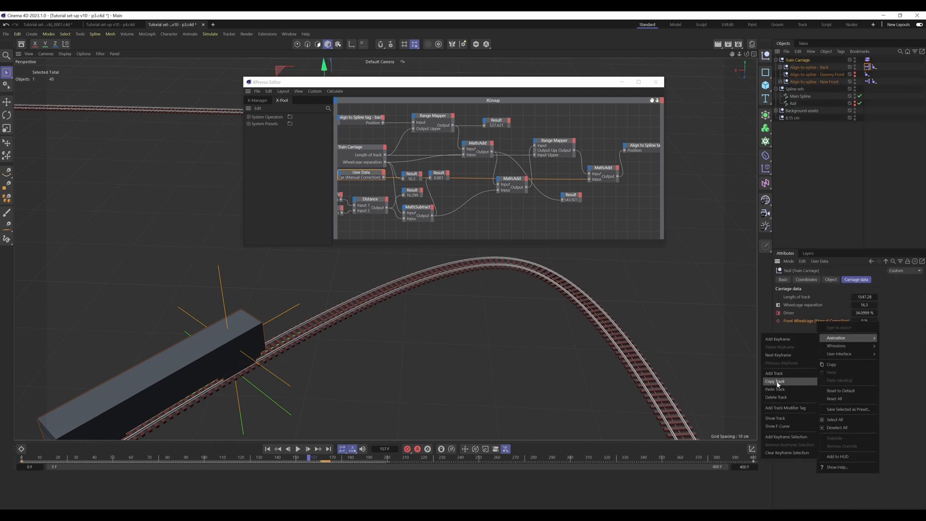
{"action": "left_click", "coordinate": [781, 398]}
Step: Remove the Front Wheelcage (Manual Correction) entry from the Train Carriage's user data and accept the change
{"action": "left_click", "coordinate": [820, 261]}
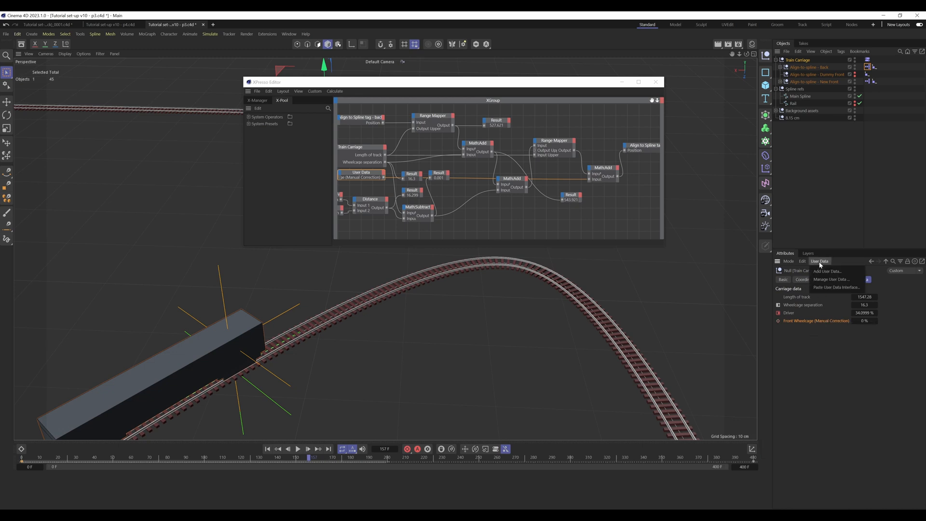
{"action": "left_click", "coordinate": [823, 275]}
{"action": "left_click", "coordinate": [540, 230]}
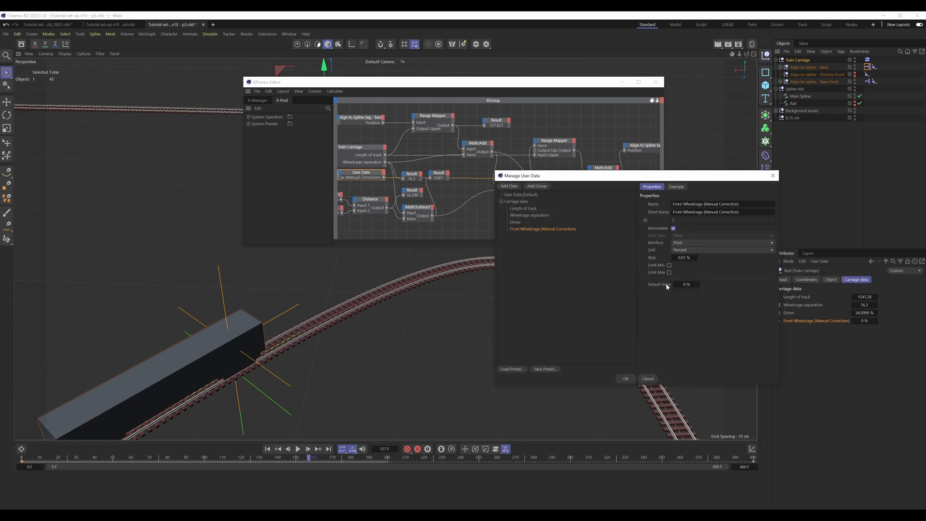
{"action": "right_click", "coordinate": [540, 231]}
{"action": "left_click", "coordinate": [547, 254]}
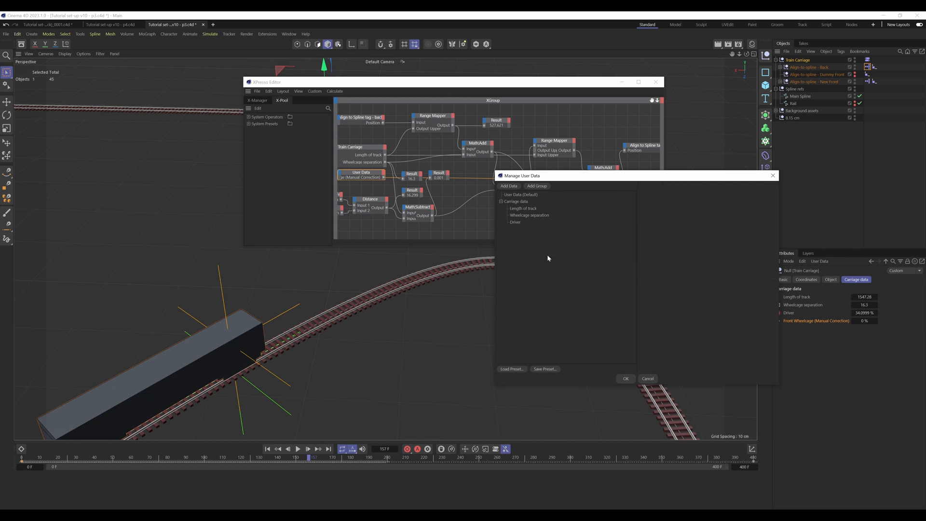
{"action": "left_click", "coordinate": [627, 378]}
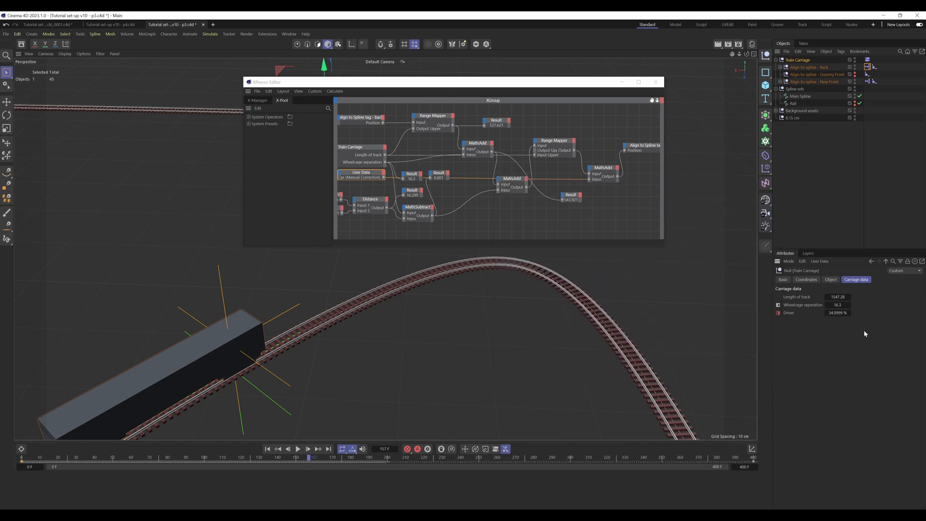
Step: Compare the timeline keyframes of the User Data tag with those of the Train Carriage
{"action": "left_click", "coordinate": [867, 60]}
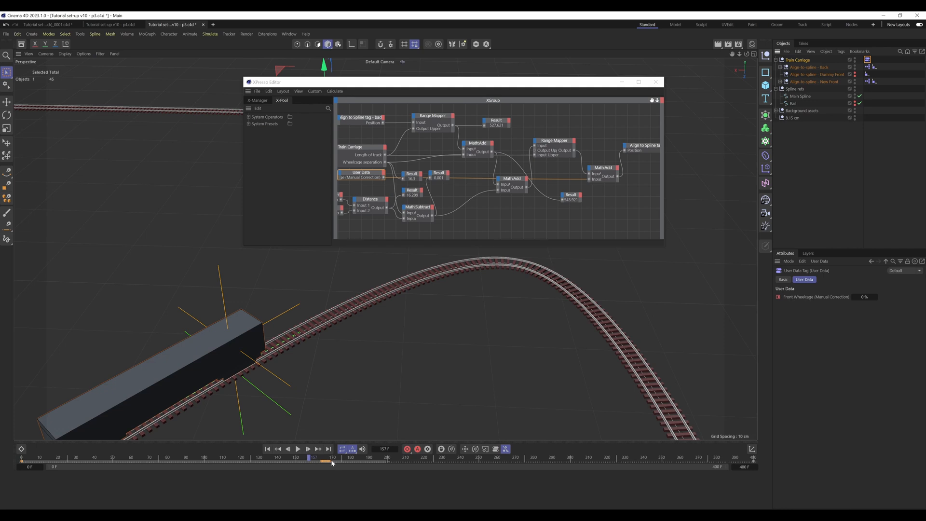
{"action": "left_click", "coordinate": [874, 122]}
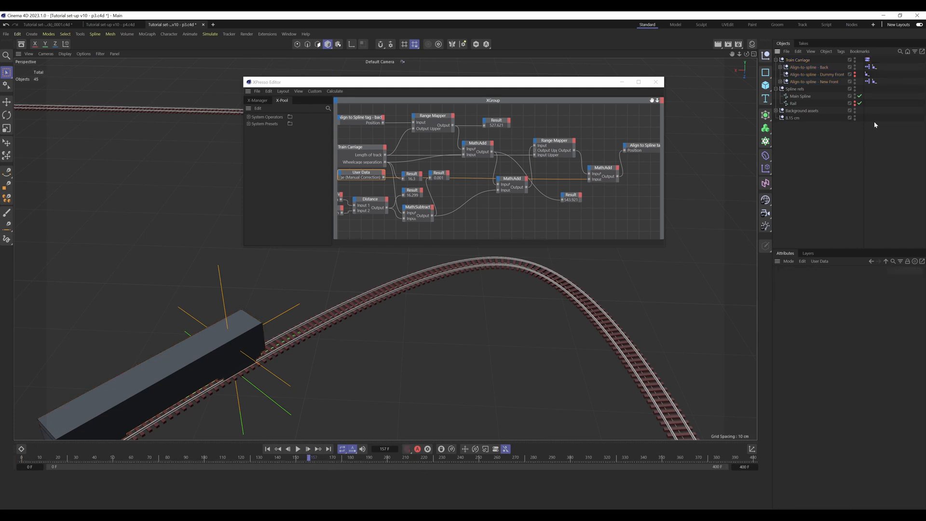
{"action": "left_click", "coordinate": [867, 60]}
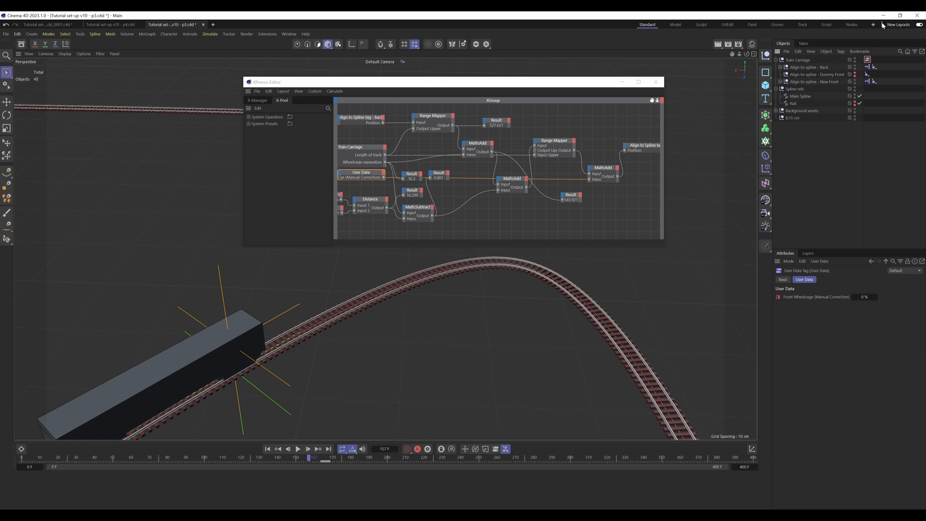
{"action": "left_click", "coordinate": [814, 60]}
{"action": "left_click", "coordinate": [808, 61]}
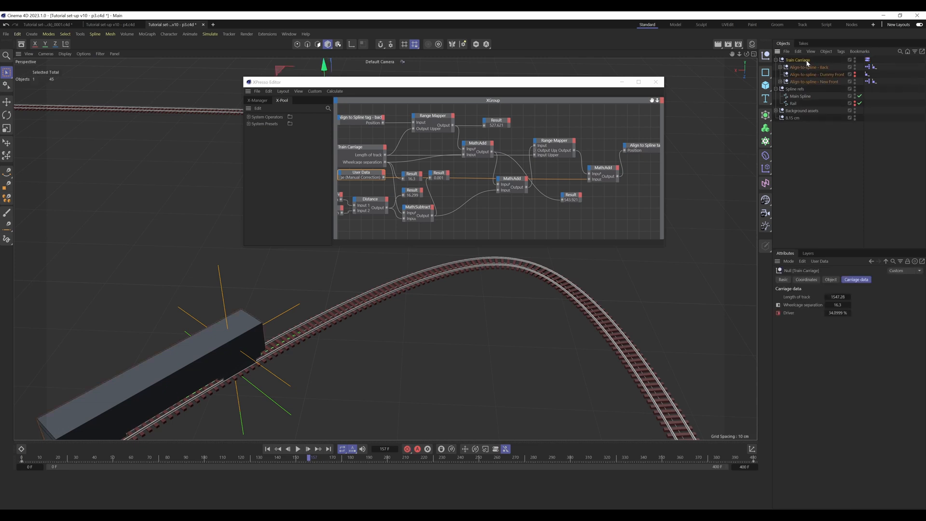
Step: Return the animation to frame 0 and close the XPresso Editor
{"action": "left_click", "coordinate": [26, 464]}
{"action": "left_click_drag", "start_coordinate": [28, 465], "coordinate": [244, 465]}
{"action": "left_click_drag", "start_coordinate": [187, 470], "coordinate": [26, 471]}
{"action": "left_click", "coordinate": [23, 460]}
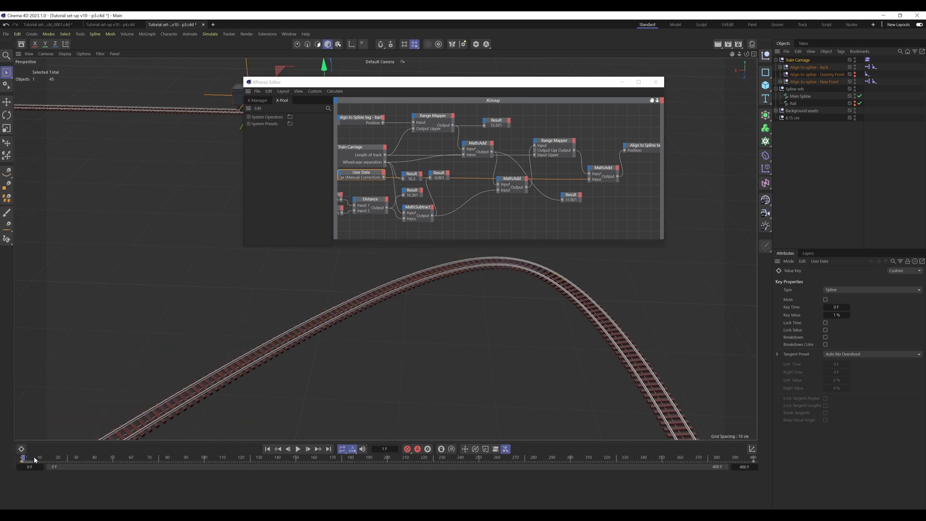
{"action": "left_click_drag", "start_coordinate": [27, 459], "coordinate": [13, 459]}
{"action": "left_click", "coordinate": [655, 82]}
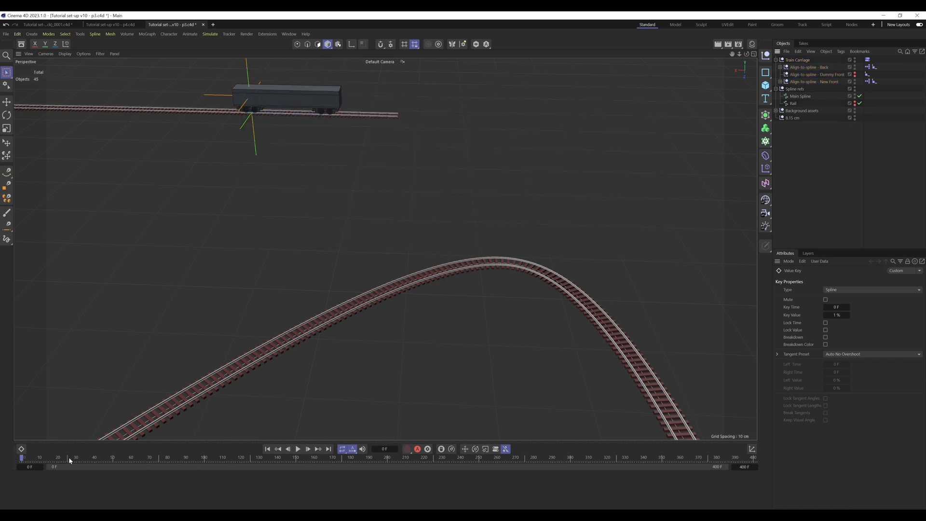
Step: Scrub the animation from the start to frame 163 and back to frame 154, examining how the carriage follows the track
{"action": "left_click_drag", "start_coordinate": [32, 461], "coordinate": [320, 466]}
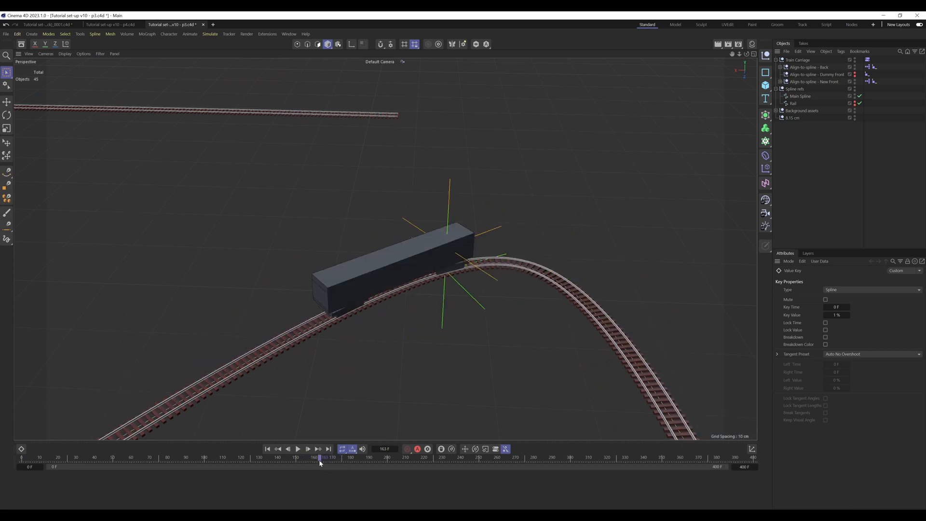
{"action": "left_click_drag", "start_coordinate": [347, 295], "coordinate": [419, 293], "text": "alt"}
{"action": "left_click_drag", "start_coordinate": [321, 458], "coordinate": [303, 462]}
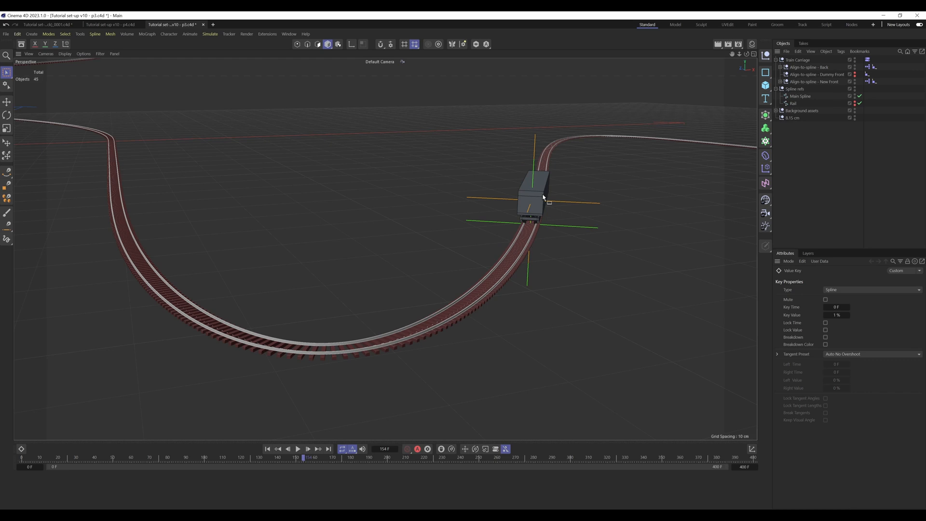
{"action": "middle_click_drag", "start_coordinate": [544, 197], "coordinate": [520, 218], "text": "alt"}
{"action": "left_click_drag", "start_coordinate": [519, 217], "coordinate": [499, 217], "text": "alt"}
{"action": "middle_click_drag", "start_coordinate": [523, 206], "coordinate": [526, 197], "text": "alt"}
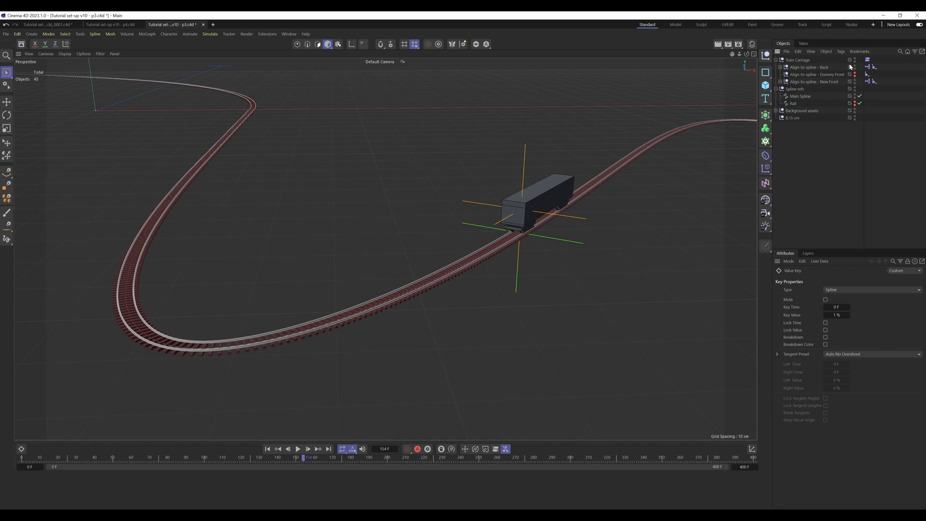
Step: Delete the animation track of Front Wheelcage (Manual Correction) on the Train Carriage's User Data tag
{"action": "left_click", "coordinate": [868, 60]}
{"action": "right_click", "coordinate": [796, 298]}
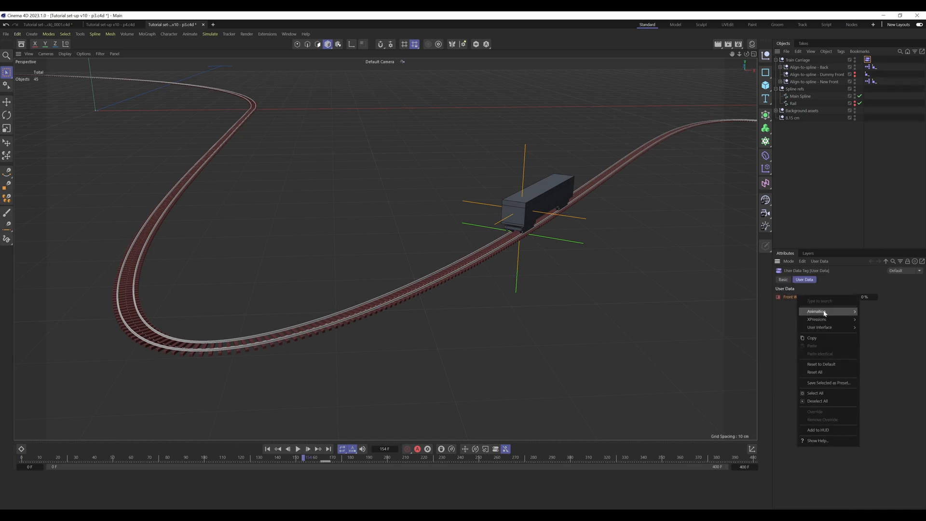
{"action": "mouse_move", "coordinate": [842, 312]}
{"action": "left_click", "coordinate": [888, 371]}
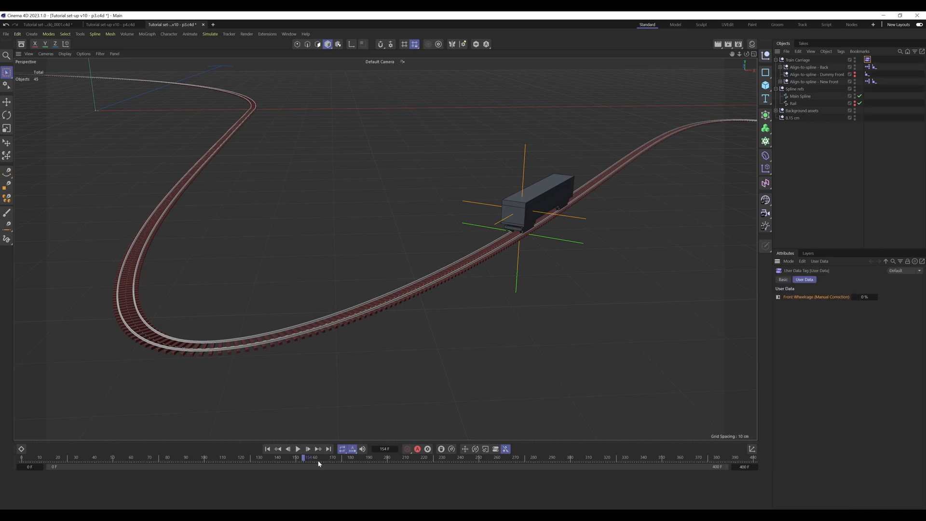
Step: Examine the front wheelcage in the curve at frame 166, temporarily showing the Align-to-spline - Dummy Front null
{"action": "left_click_drag", "start_coordinate": [307, 459], "coordinate": [325, 459]}
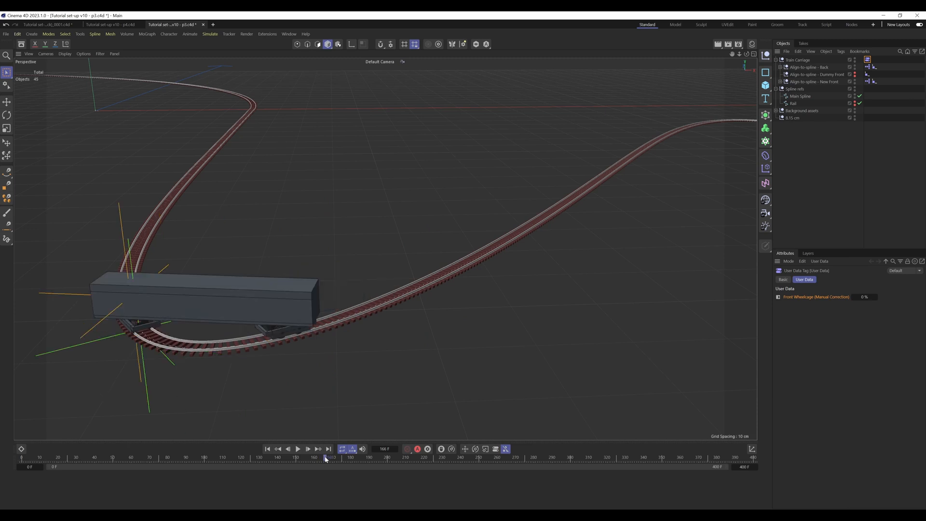
{"action": "left_click", "coordinate": [855, 76]}
{"action": "left_click_drag", "start_coordinate": [168, 286], "coordinate": [428, 310], "text": "alt"}
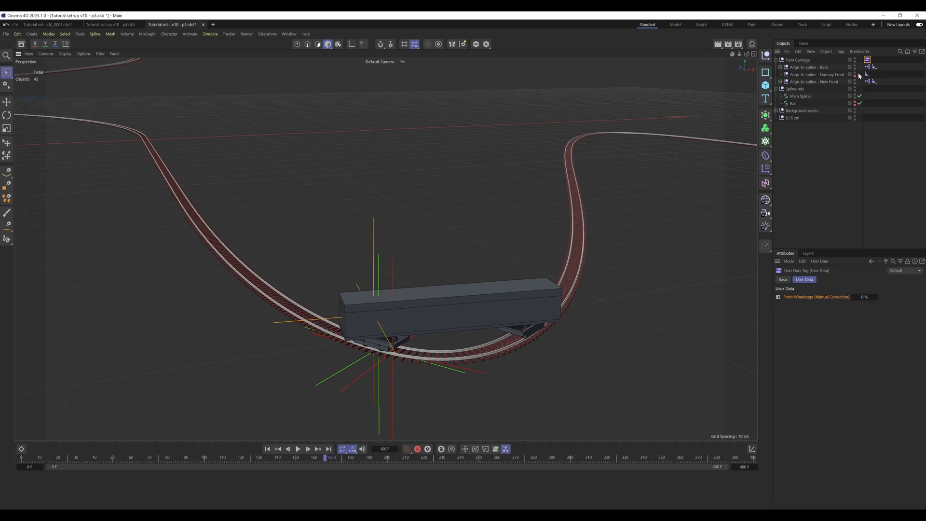
{"action": "left_click", "coordinate": [890, 124]}
{"action": "left_click_drag", "start_coordinate": [559, 246], "coordinate": [411, 259], "text": "alt"}
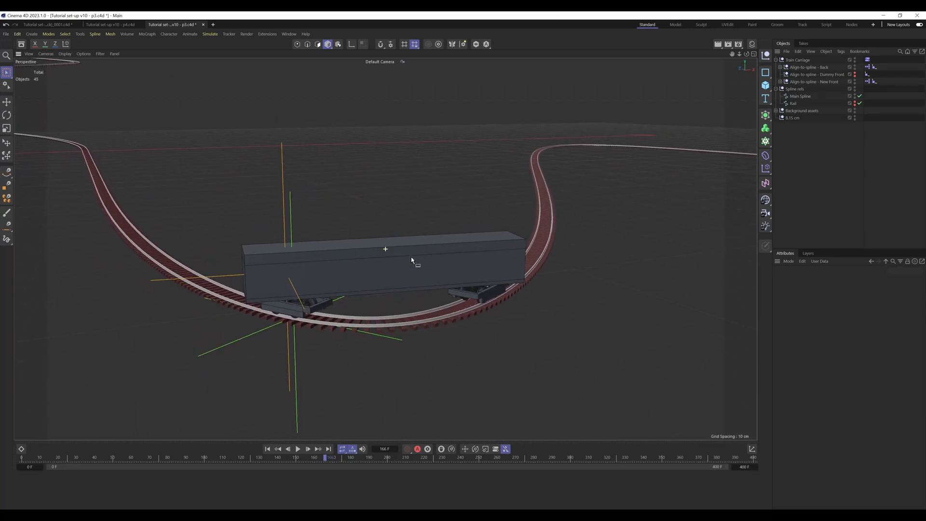
Step: Examine the fit of both wheelcages on the rails at frames 163 and 160, from several angles and up close
{"action": "left_click_drag", "start_coordinate": [324, 458], "coordinate": [320, 456]}
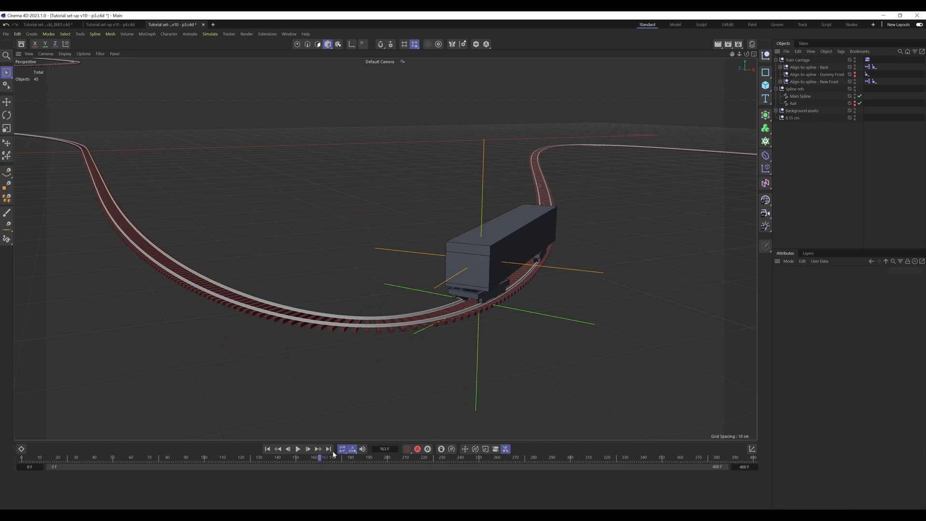
{"action": "middle_click_drag", "start_coordinate": [506, 236], "coordinate": [425, 274], "text": "alt"}
{"action": "mouse_move", "coordinate": [426, 274]}
{"action": "left_mouse_down", "text": "alt"}
{"action": "mouse_move", "coordinate": [435, 273]}
{"action": "mouse_move", "coordinate": [415, 264]}
{"action": "left_mouse_up", "text": "alt"}
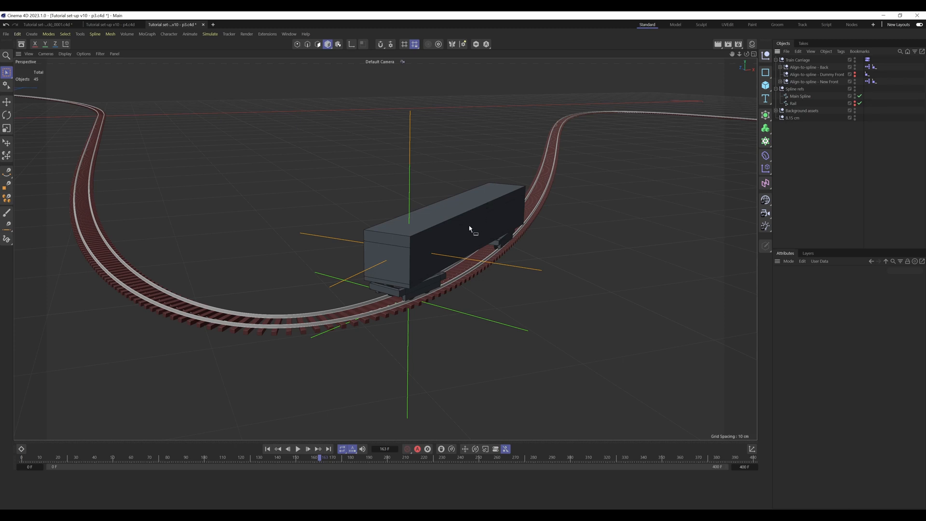
{"action": "scroll", "coordinate": [437, 262], "scroll_direction": "up", "scroll_amount": 4}
{"action": "left_click_drag", "start_coordinate": [455, 275], "coordinate": [486, 265], "text": "alt"}
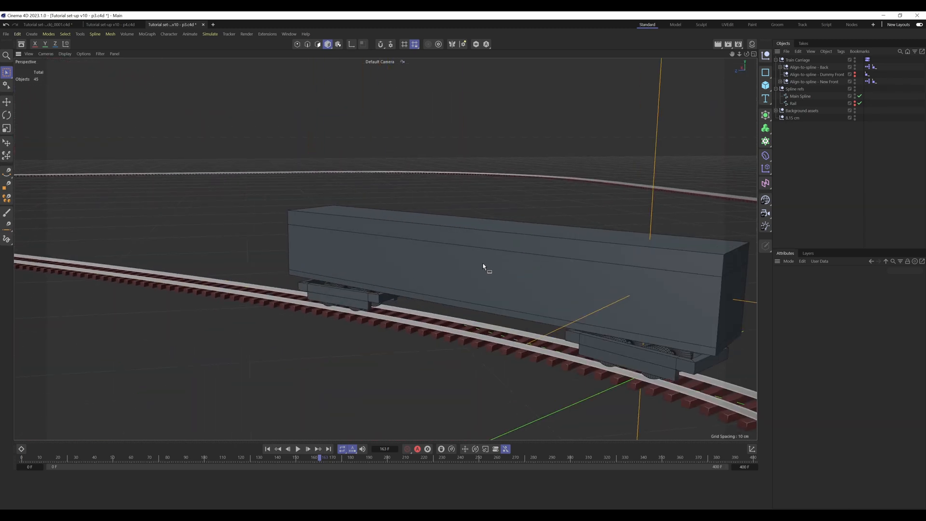
{"action": "left_click_drag", "start_coordinate": [328, 456], "coordinate": [314, 456]}
{"action": "scroll", "coordinate": [355, 314], "scroll_direction": "up", "scroll_amount": 5}
{"action": "left_click_drag", "start_coordinate": [398, 290], "coordinate": [353, 300], "text": "alt"}
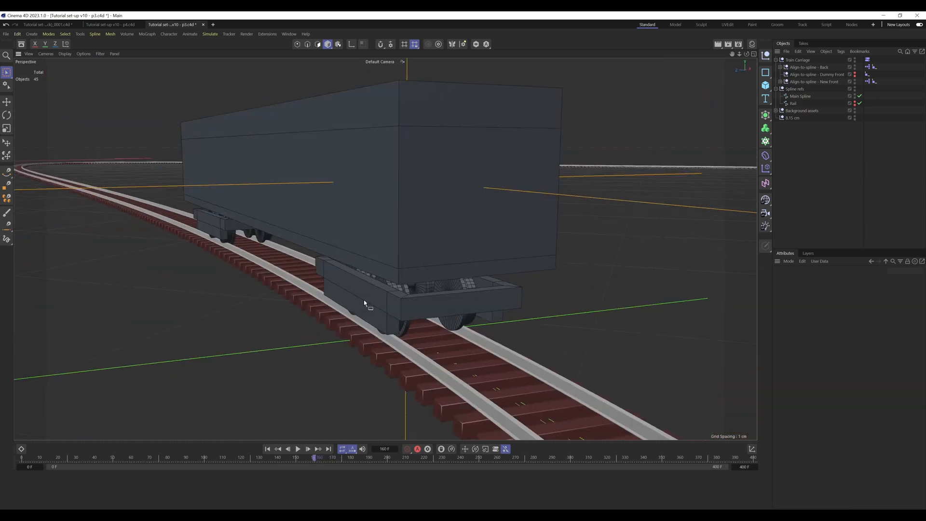
{"action": "middle_click_drag", "start_coordinate": [363, 299], "coordinate": [421, 349], "text": "alt"}
{"action": "left_click_drag", "start_coordinate": [439, 262], "coordinate": [476, 251], "text": "alt"}
{"action": "right_click_drag", "start_coordinate": [476, 251], "coordinate": [299, 246], "text": "alt"}
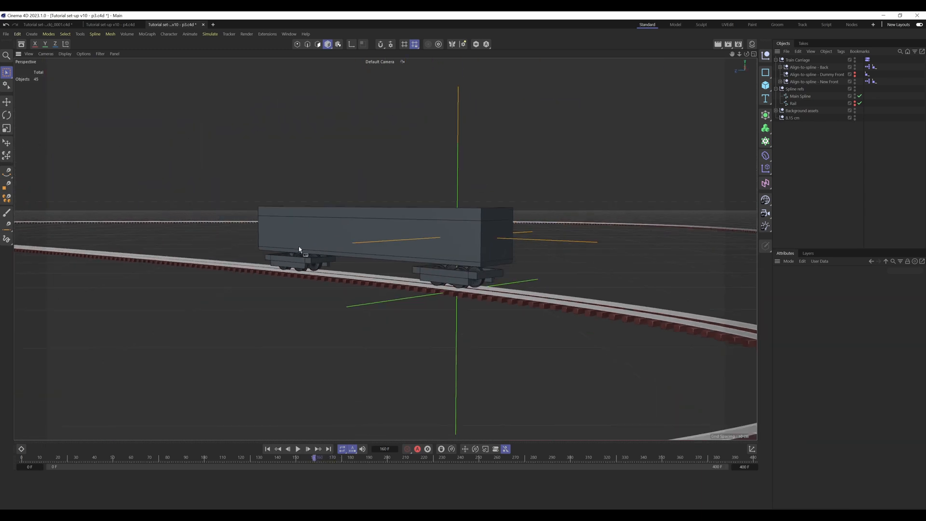
{"action": "left_click_drag", "start_coordinate": [471, 265], "coordinate": [417, 313], "text": "alt"}
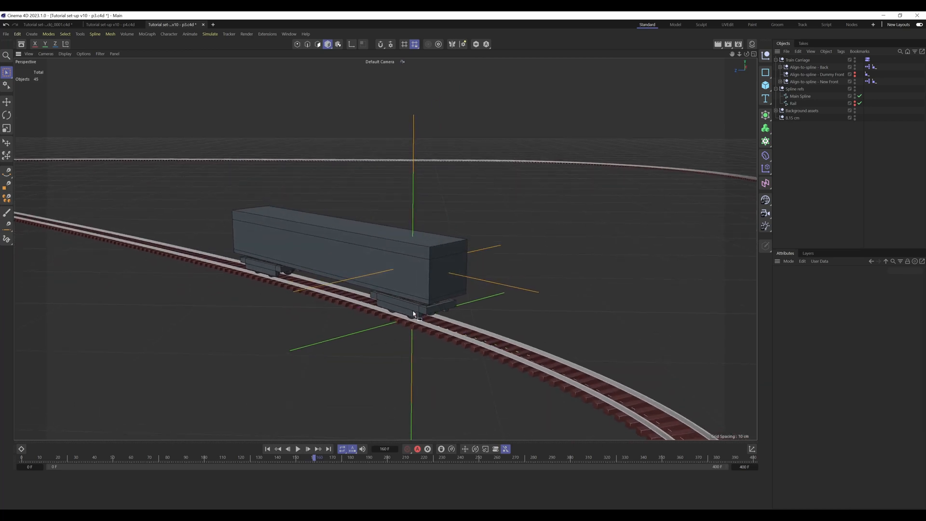
Step: Move the animation to frame 155 and examine the carriage on the track from its front end
{"action": "mouse_move", "coordinate": [314, 459]}
{"action": "left_mouse_down"}
{"action": "mouse_move", "coordinate": [295, 459]}
{"action": "mouse_move", "coordinate": [305, 461]}
{"action": "left_mouse_up"}
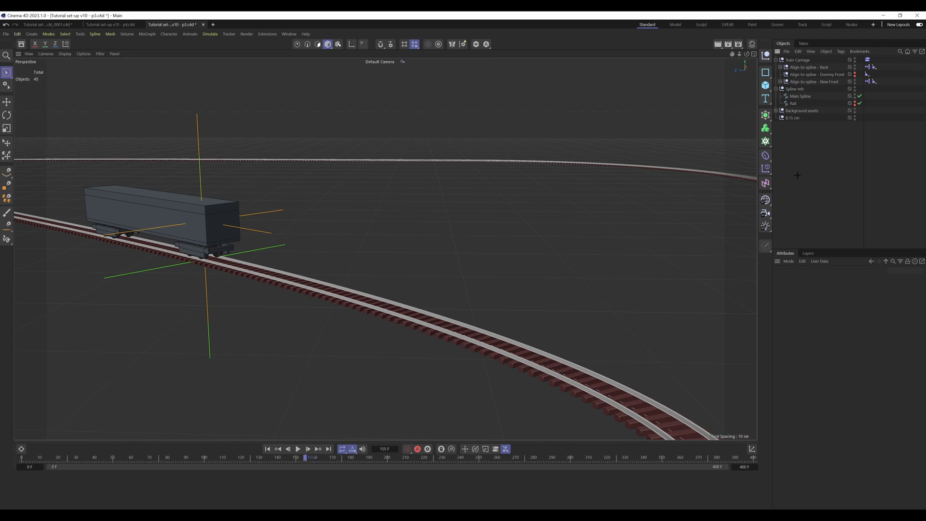
{"action": "left_click_drag", "start_coordinate": [193, 219], "coordinate": [339, 299], "text": "alt"}
{"action": "right_click_drag", "start_coordinate": [340, 300], "coordinate": [358, 300], "text": "alt"}
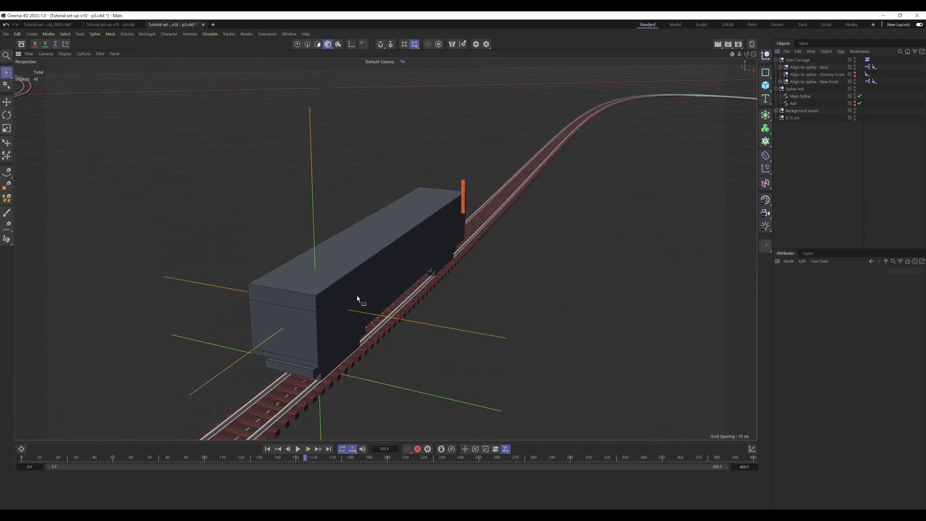
{"action": "middle_click_drag", "start_coordinate": [358, 299], "coordinate": [375, 257], "text": "alt"}
{"action": "left_click_drag", "start_coordinate": [375, 257], "coordinate": [422, 243], "text": "alt"}
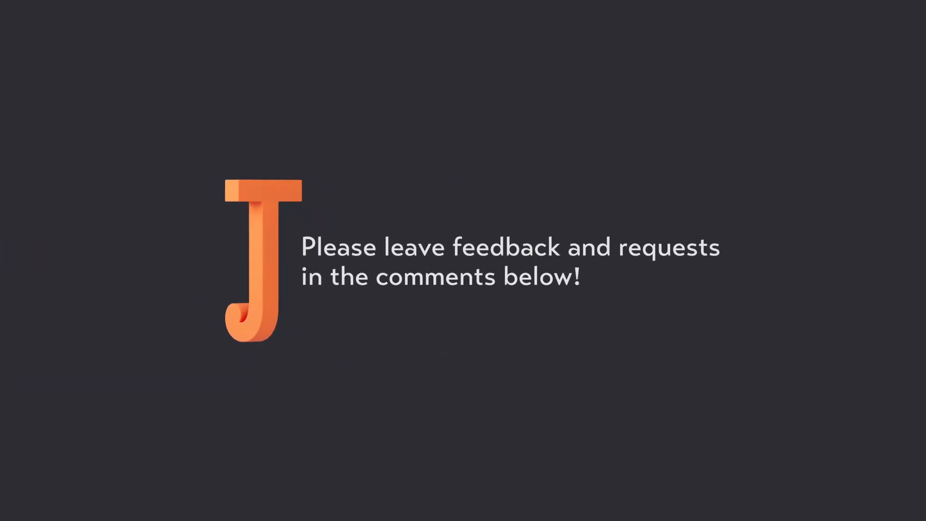